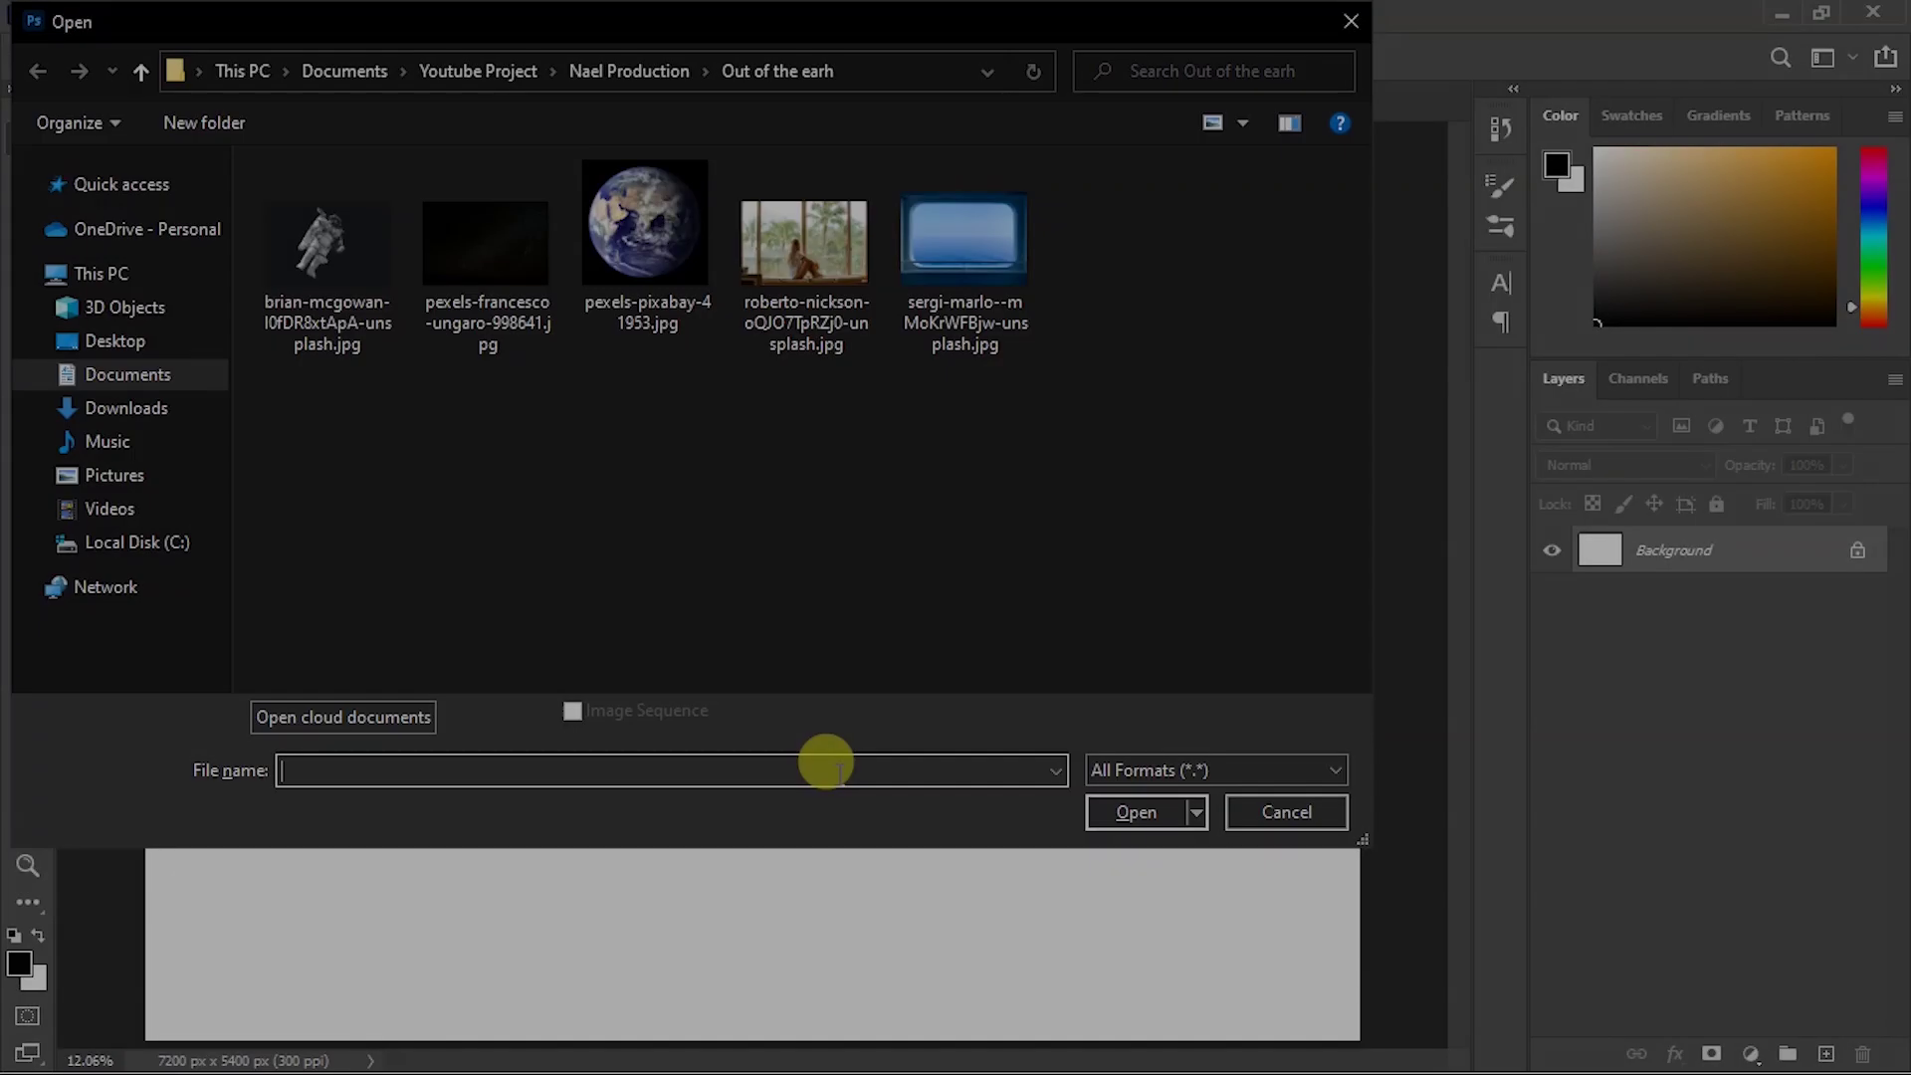
Select the pexels-francesco starry-sky photo in the Out of the earth folder.
click(490, 336)
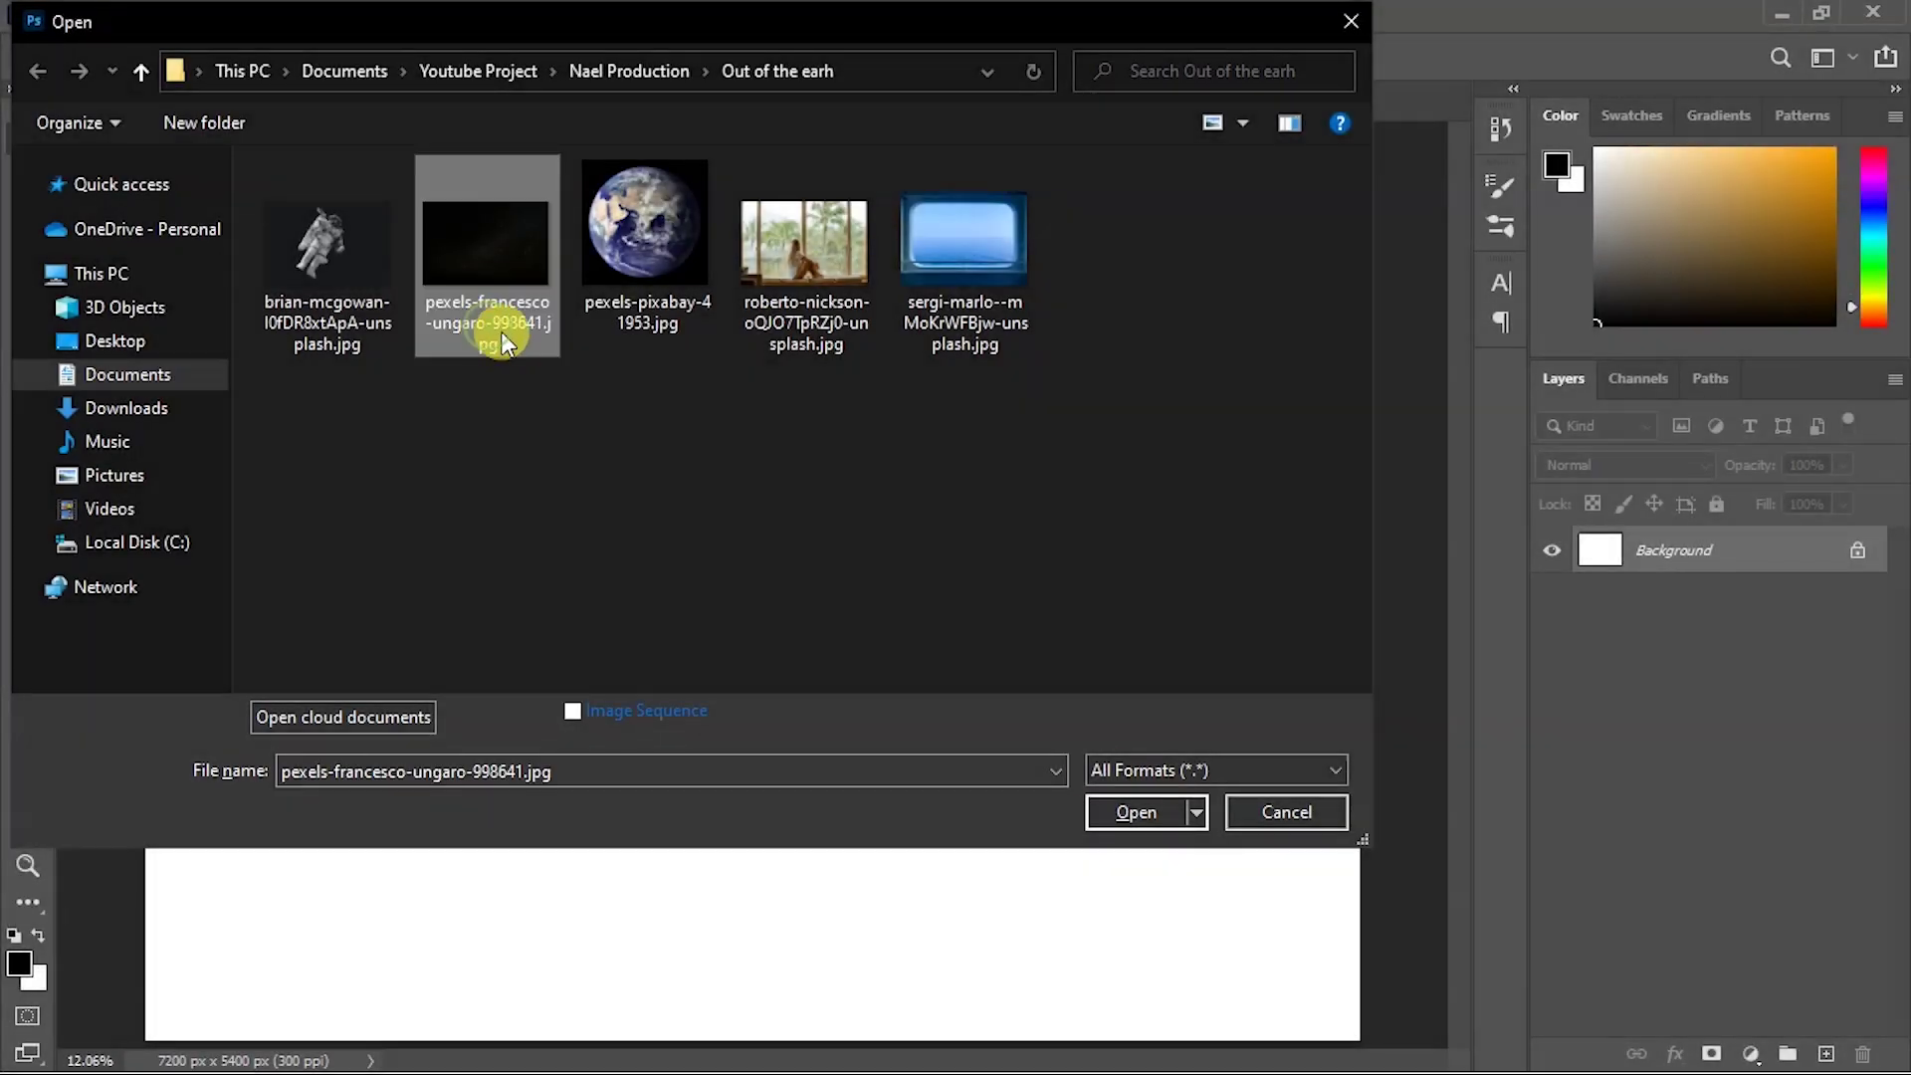
Bring the starry-sky photo into Untitled-1, flipped horizontally and scaled to fill the canvas.
click(1105, 814)
click(1857, 549)
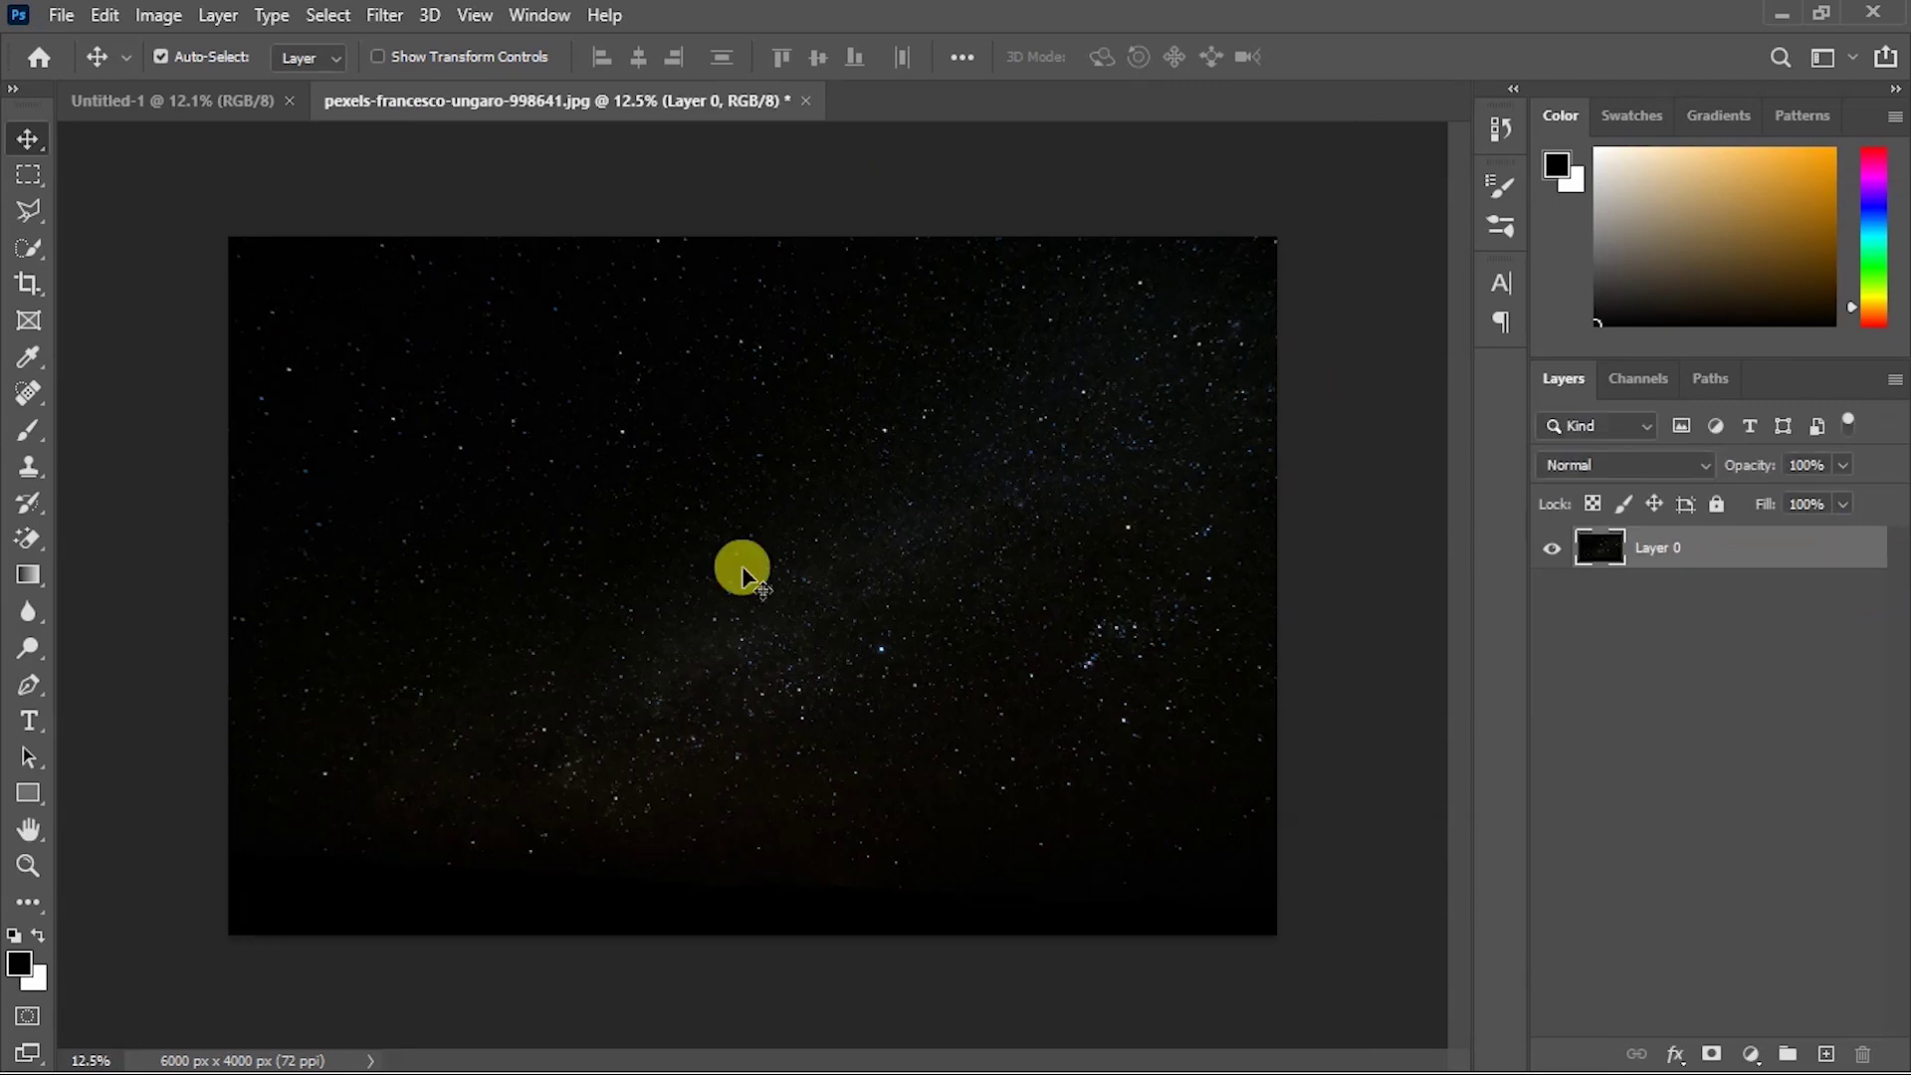
drag(744, 576, 708, 630)
key(ctrl+minus)
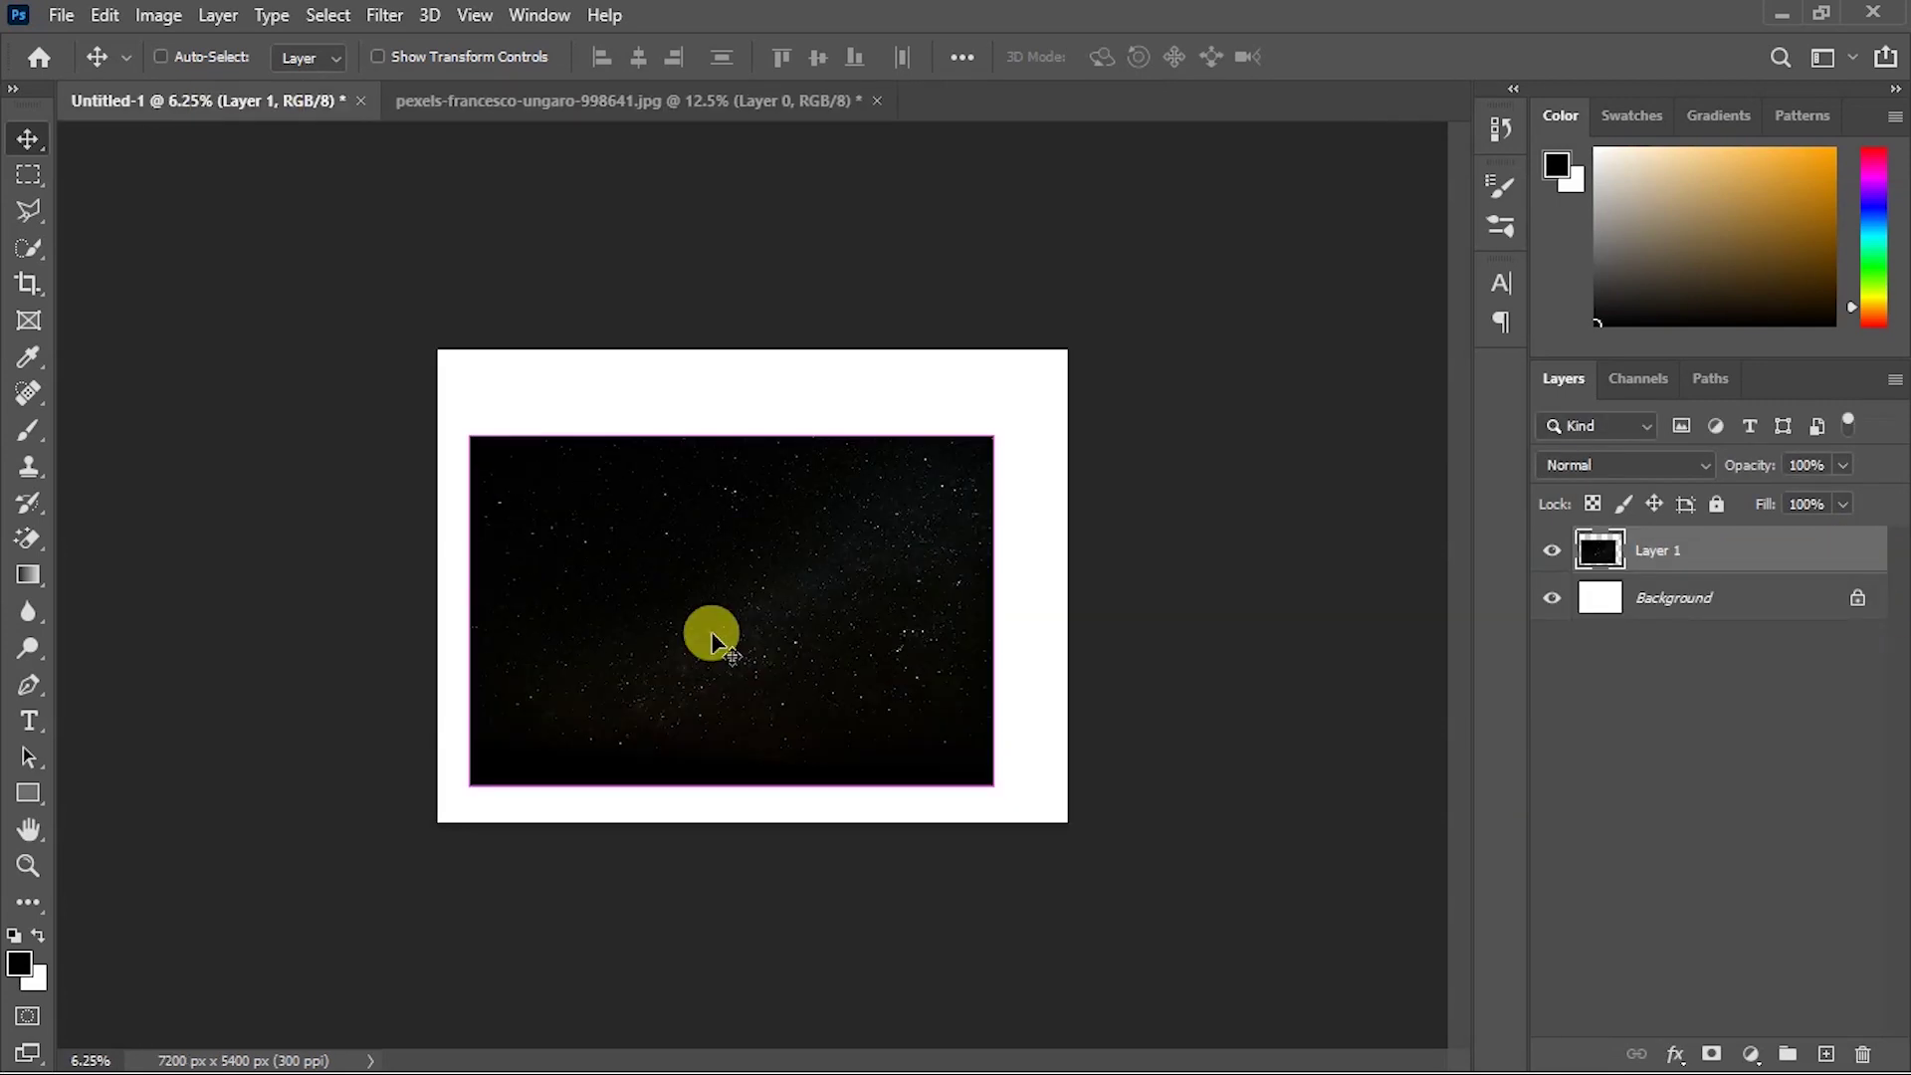
key(ctrl+t)
right_click(711, 637)
click(854, 602)
drag(993, 436, 1066, 255)
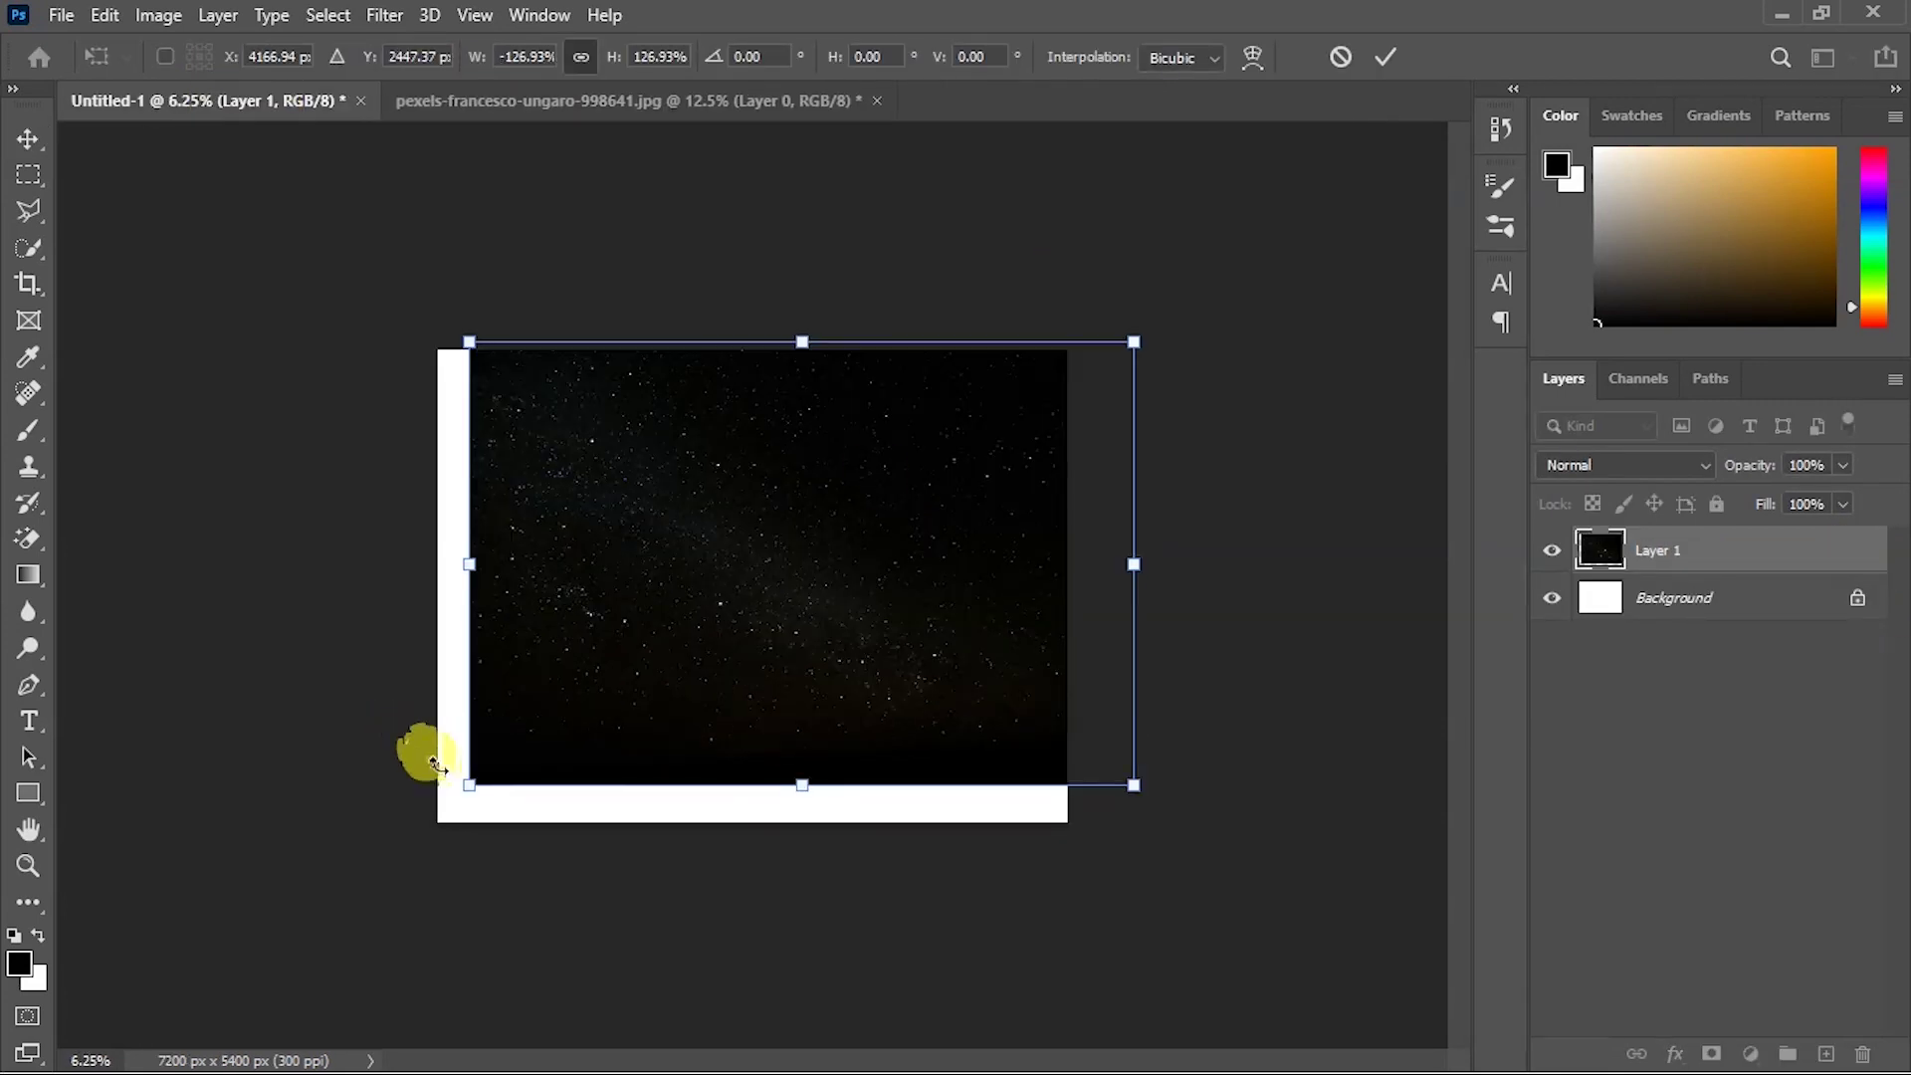
drag(438, 765, 428, 832)
key(Return)
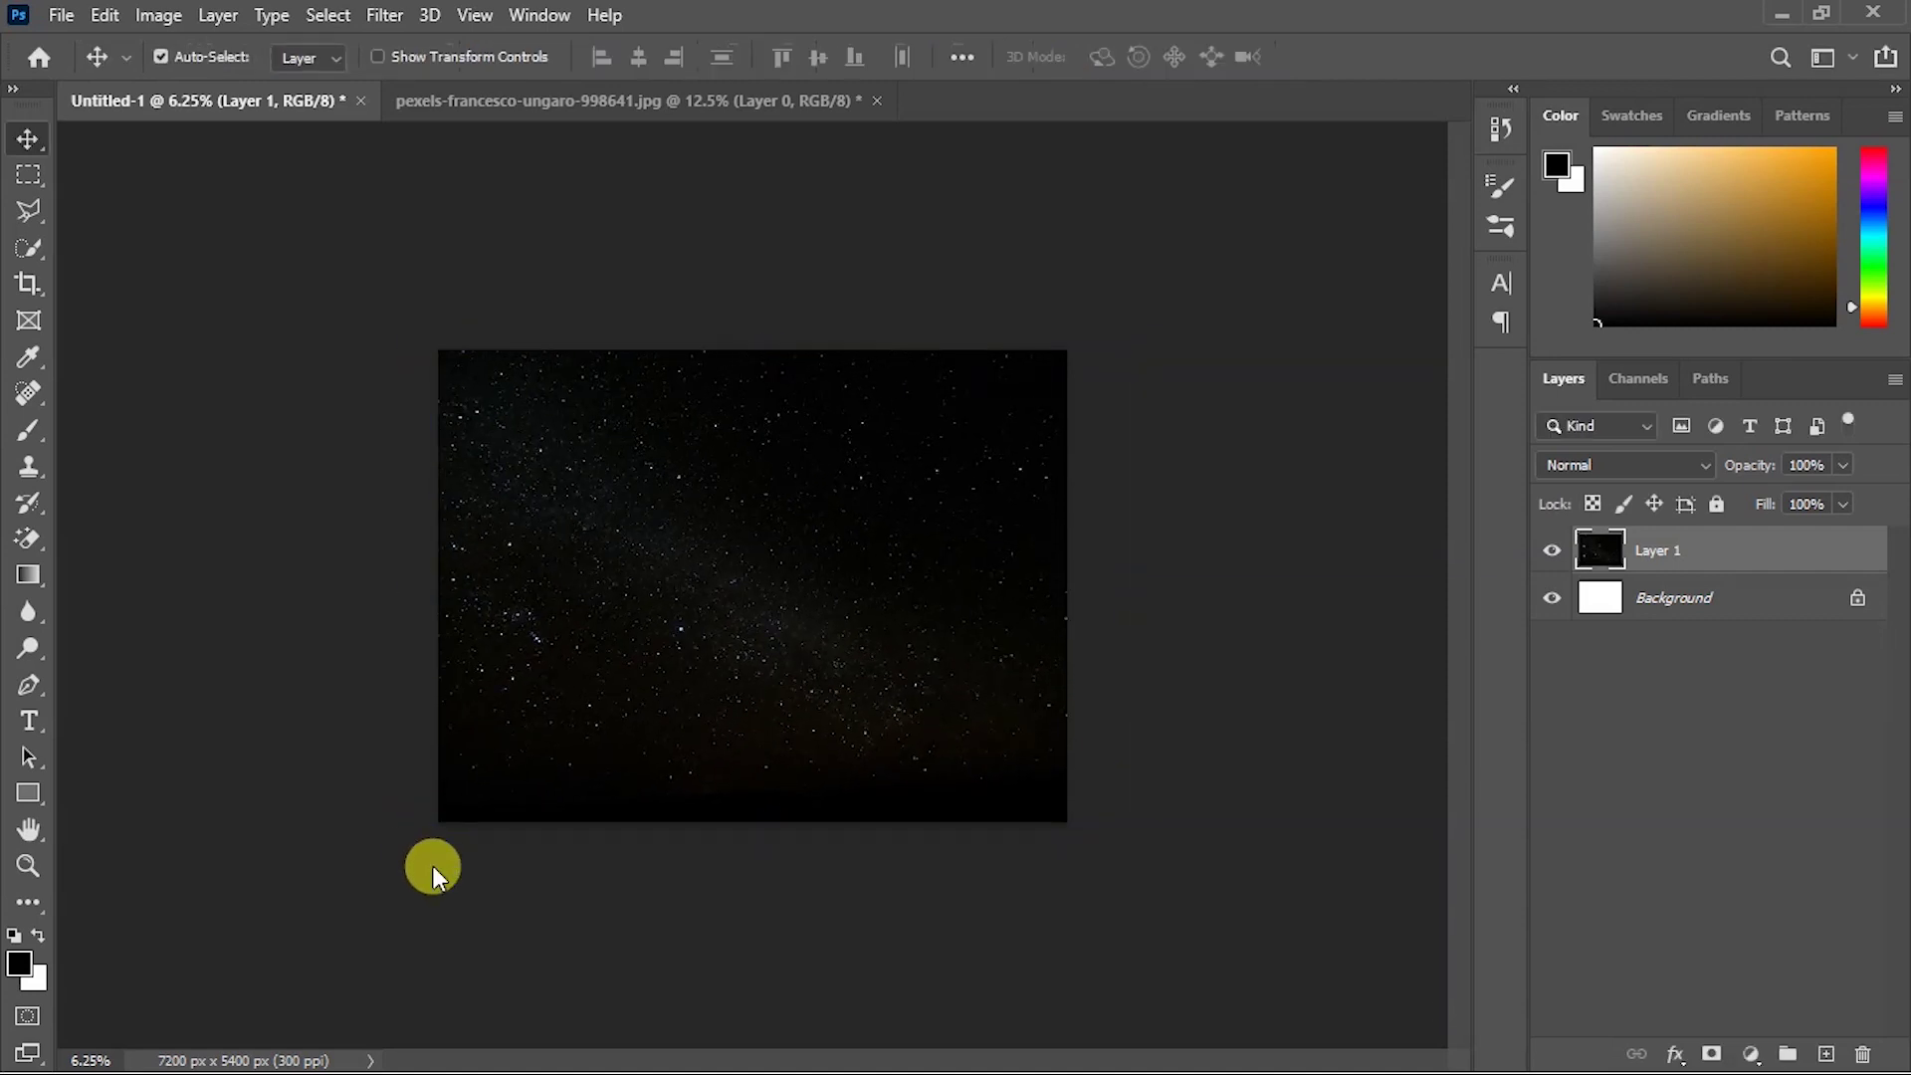
Close the starry photo's document without saving and pick the Earth photo to open.
click(876, 100)
click(963, 432)
key(ctrl+0)
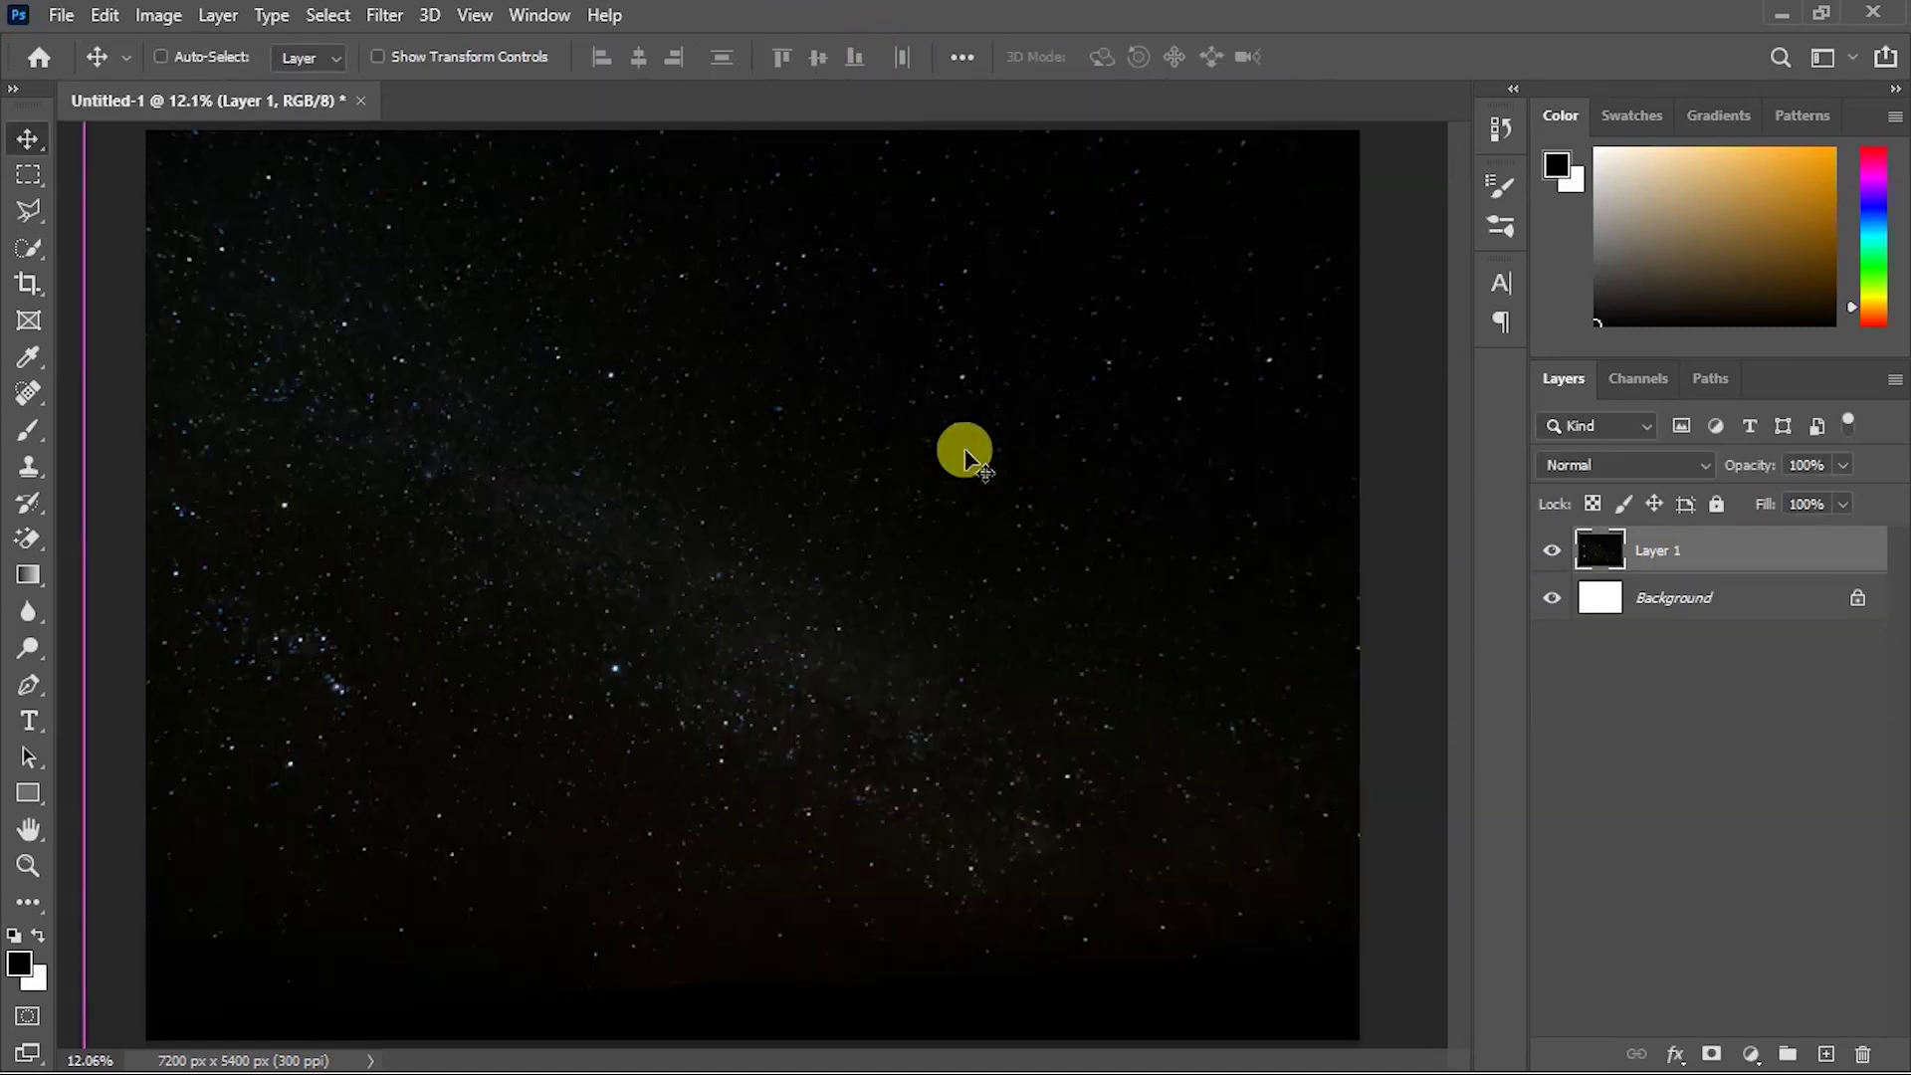
key(ctrl+o)
click(621, 179)
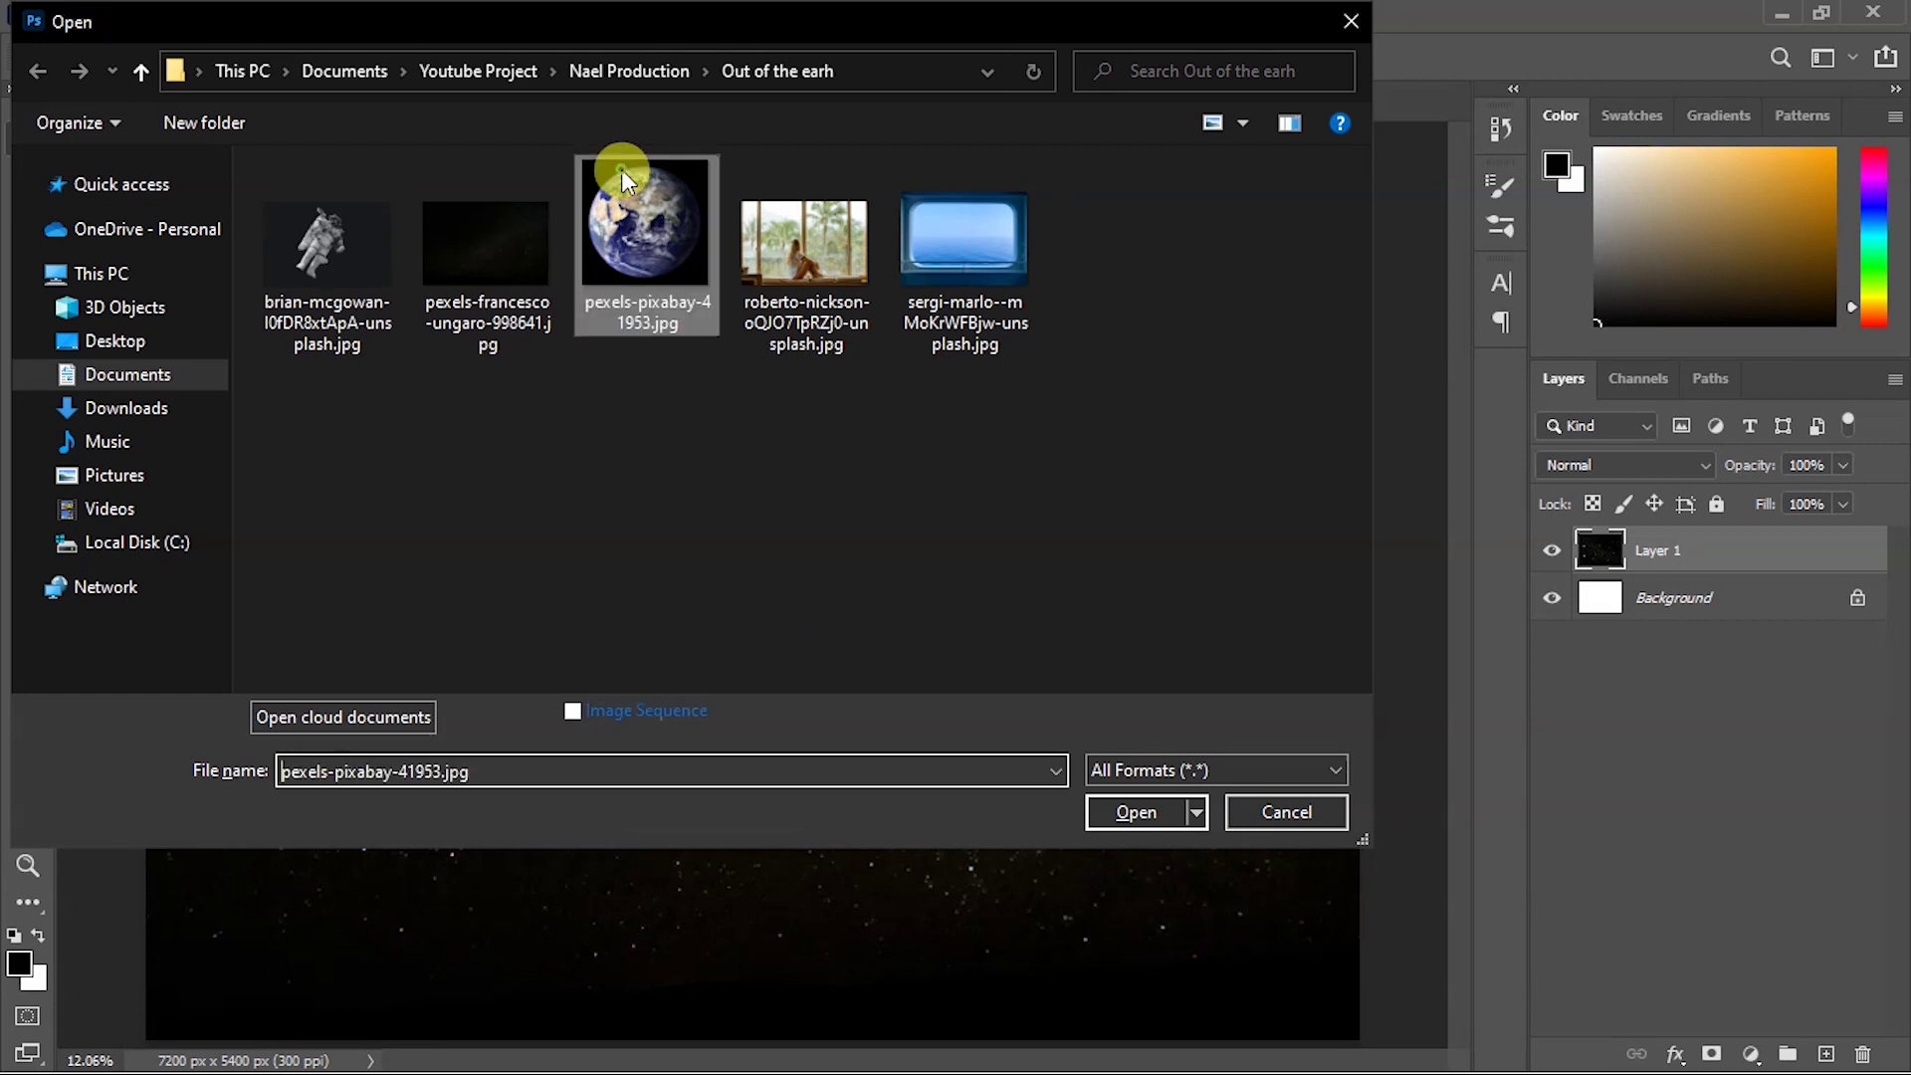
Drag the Earth photo into the composite and set its blend mode to Screen.
click(1145, 813)
click(1851, 560)
drag(492, 324, 704, 726)
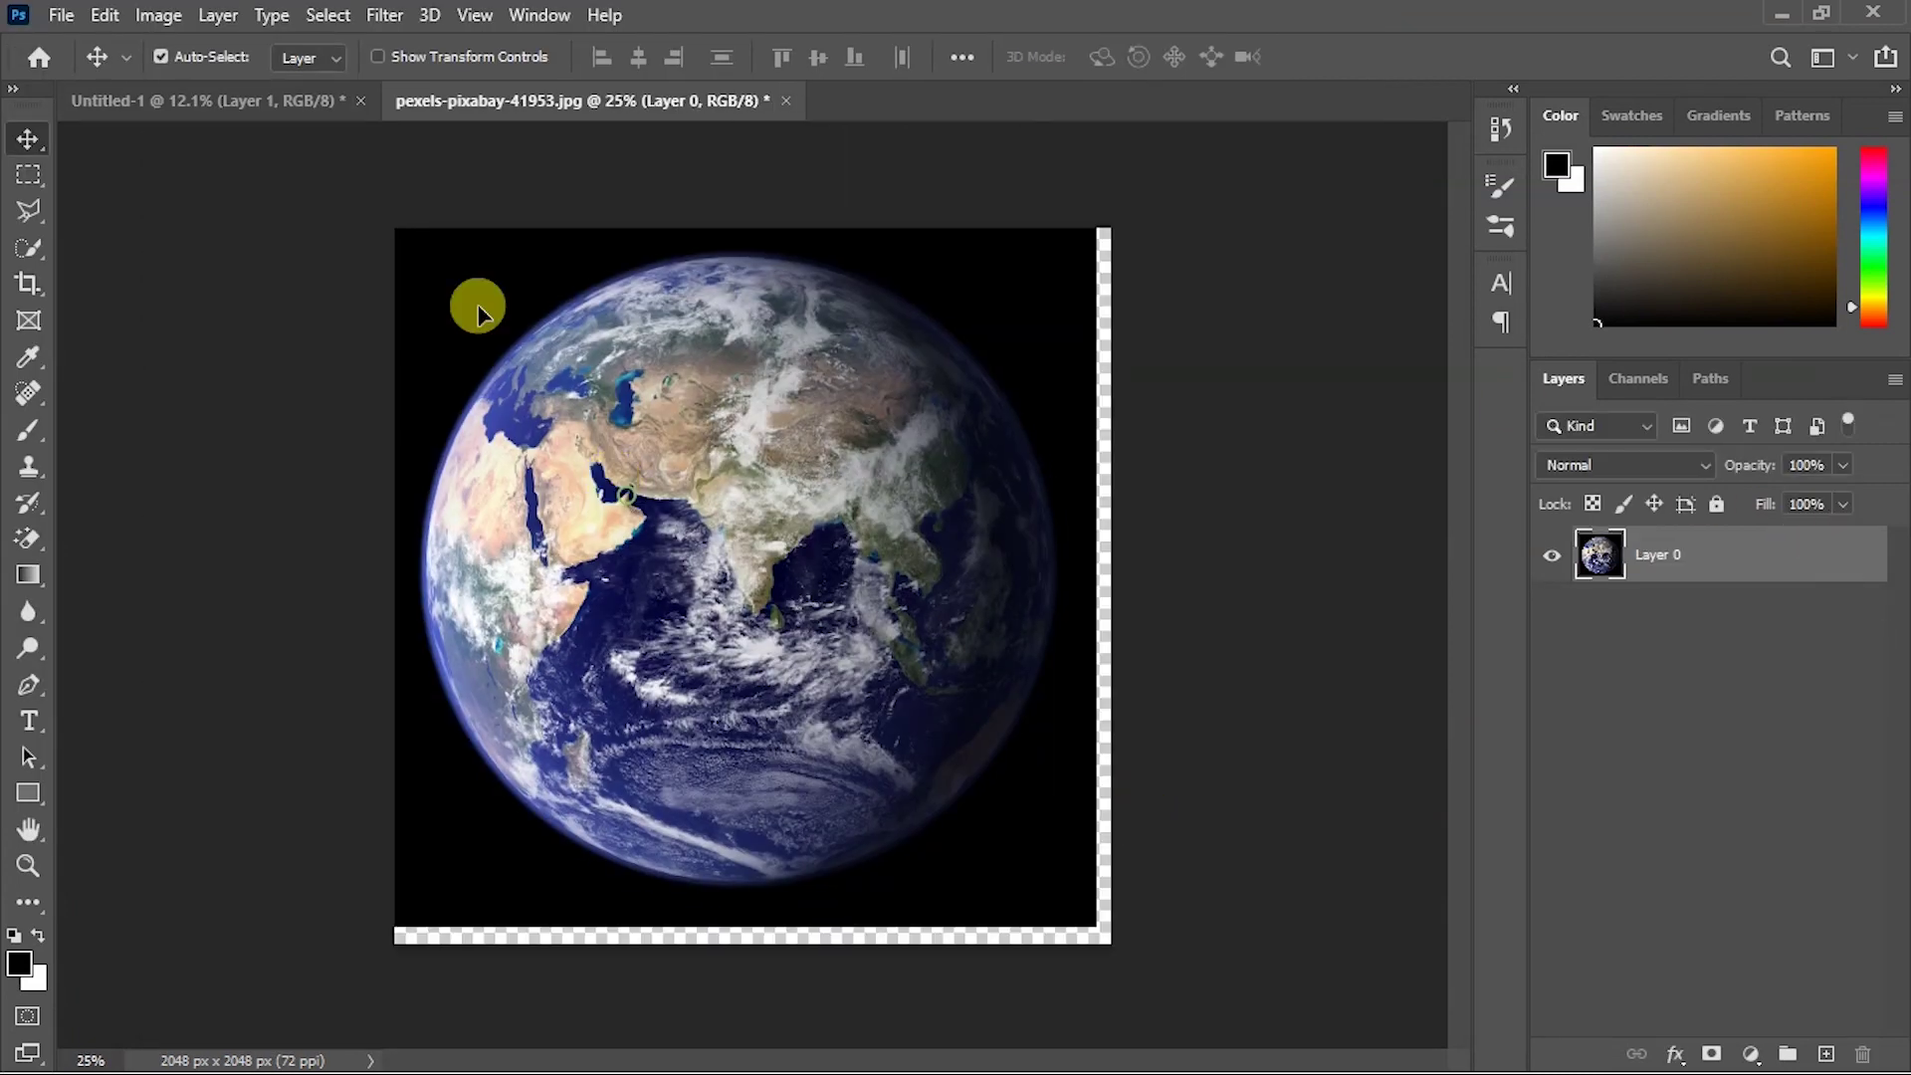
click(1582, 468)
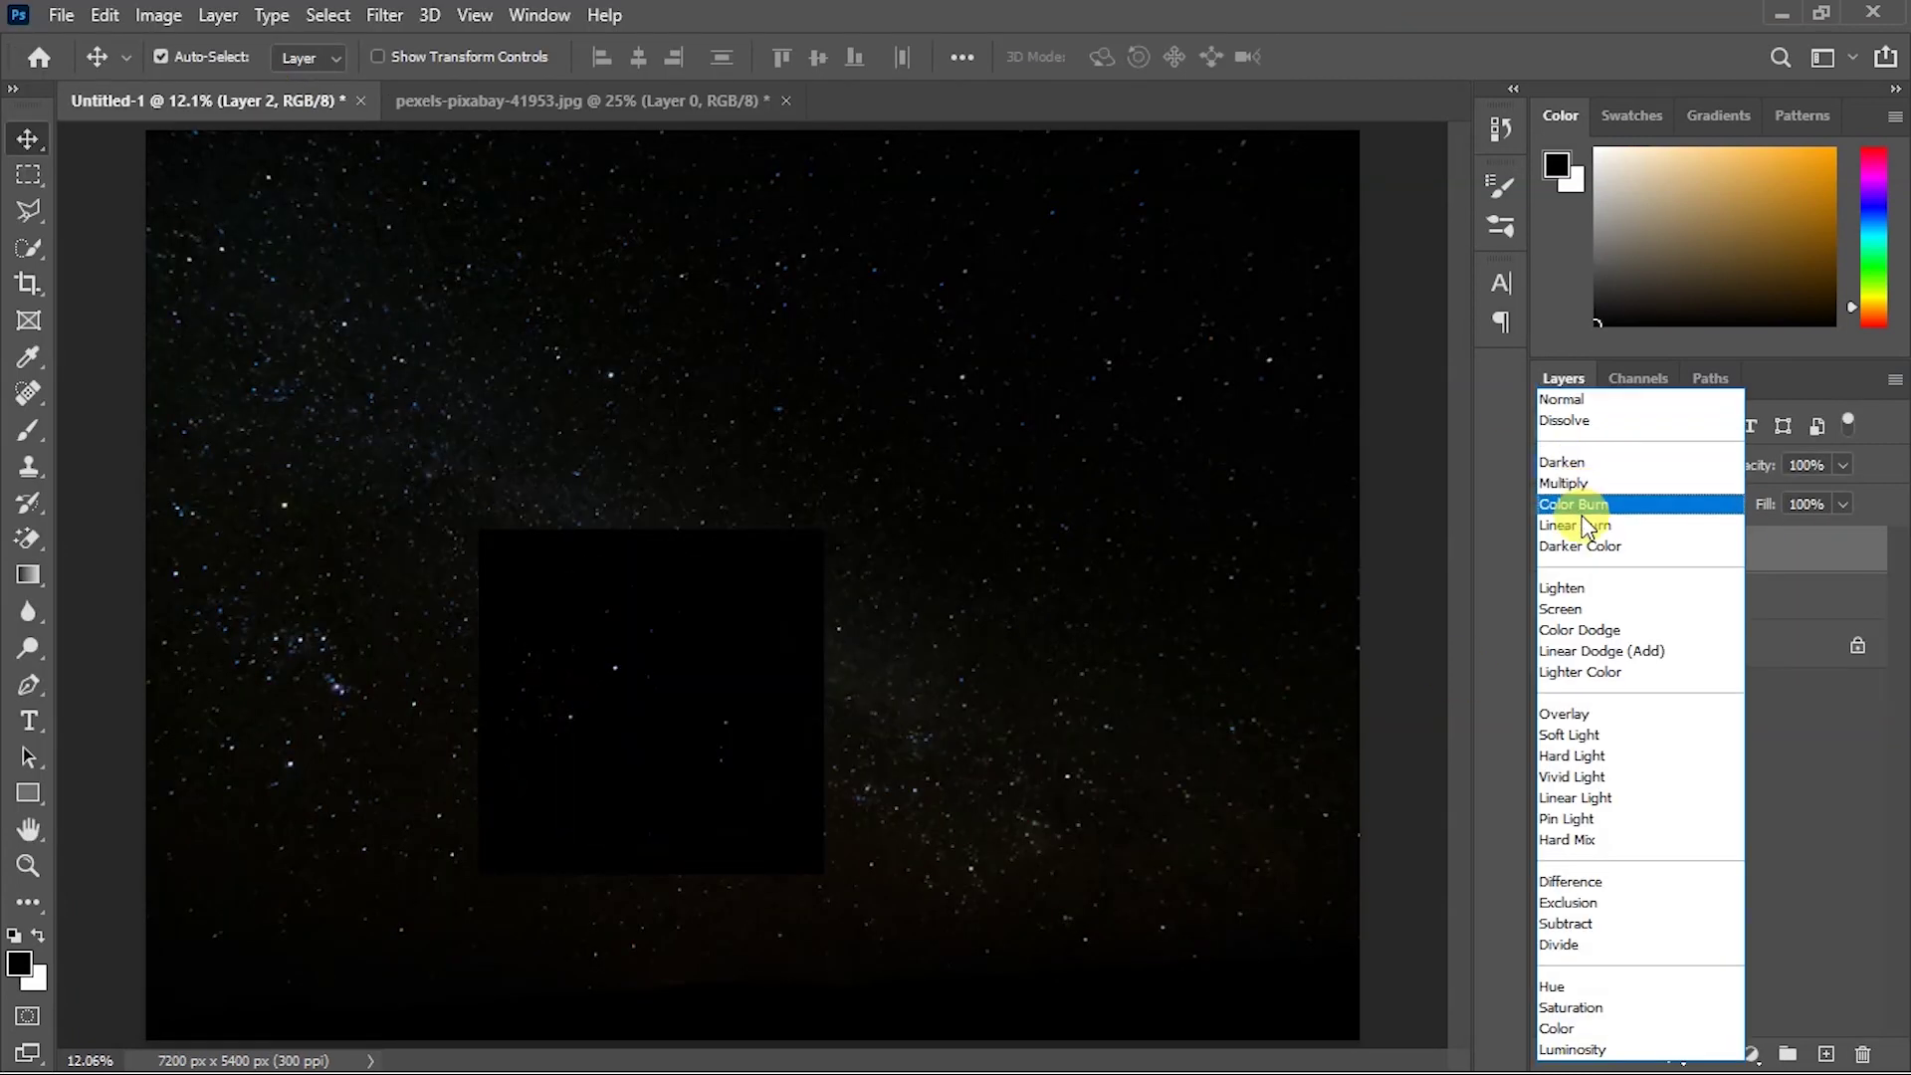
click(1574, 609)
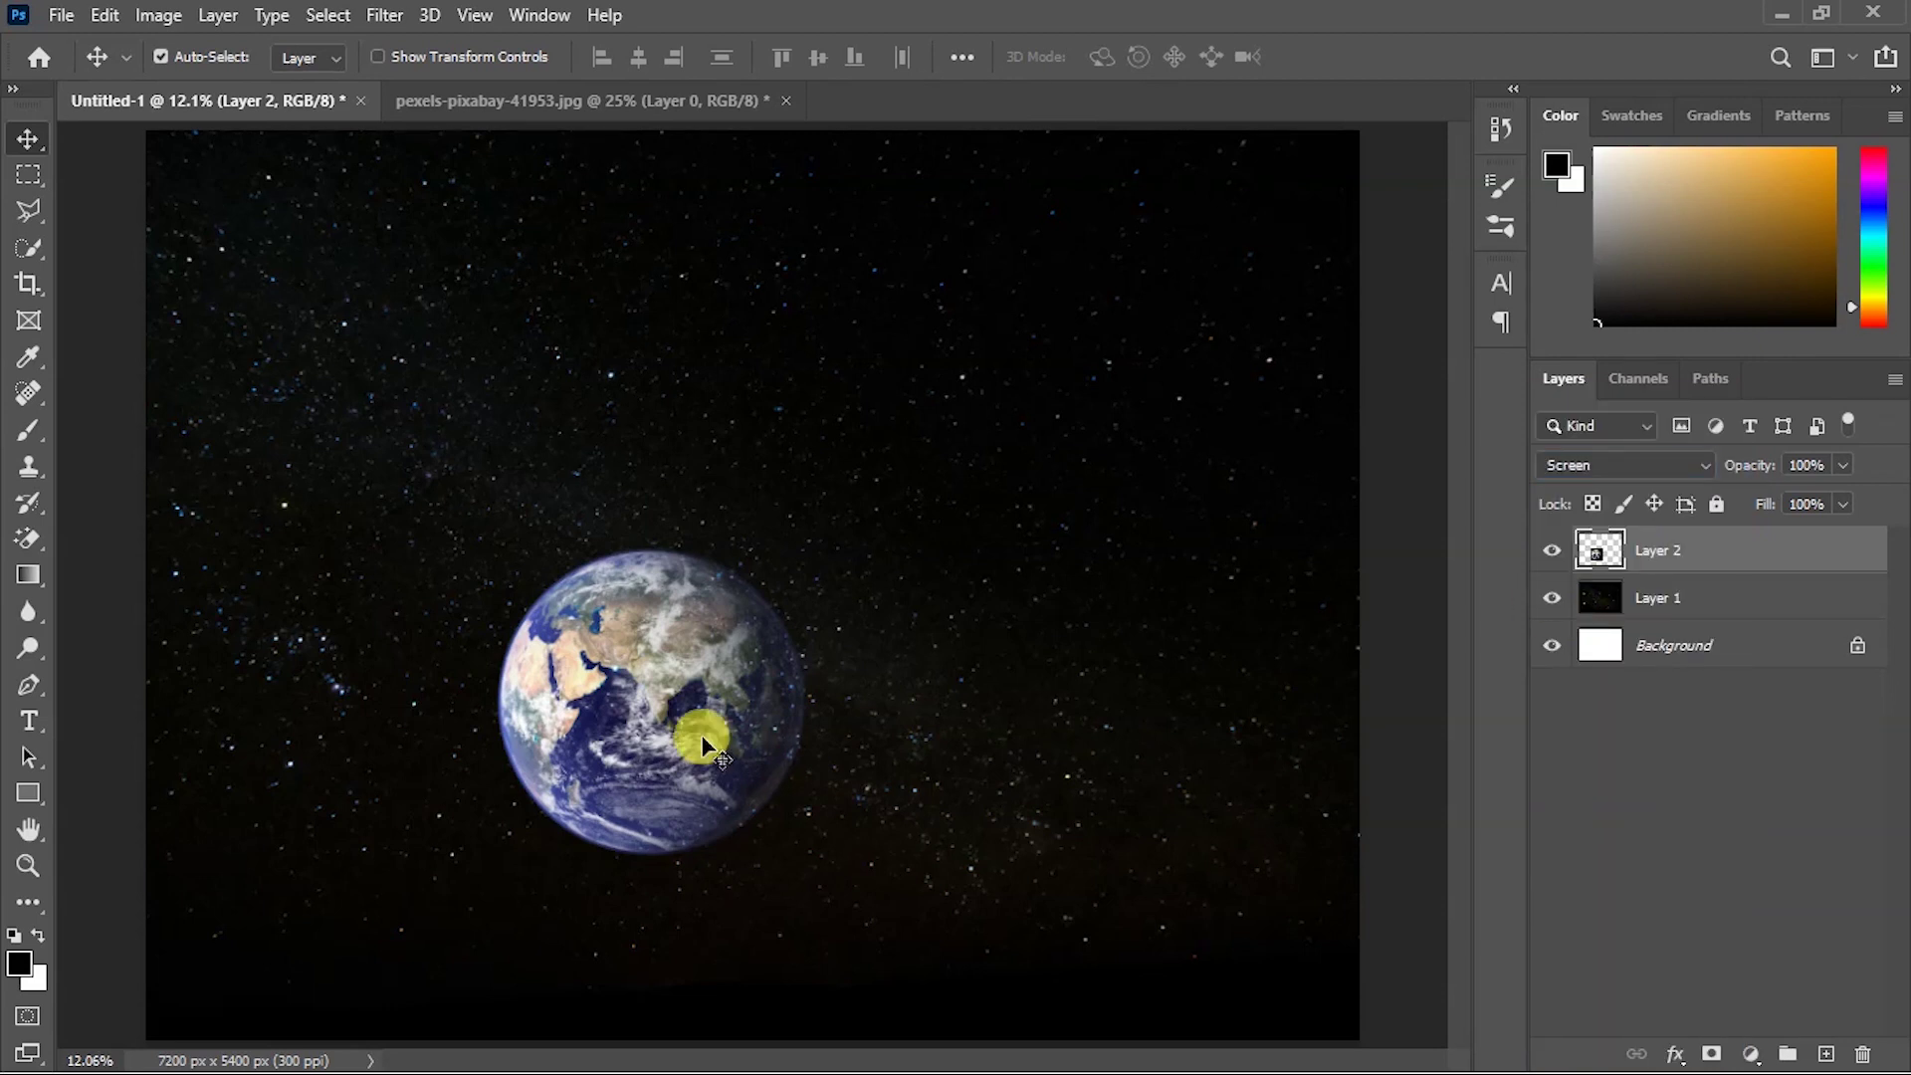
drag(703, 734, 696, 864)
Greatly enlarge the Earth and tilt it so it rises from the lower left.
key(ctrl+t)
drag(816, 657, 942, 524)
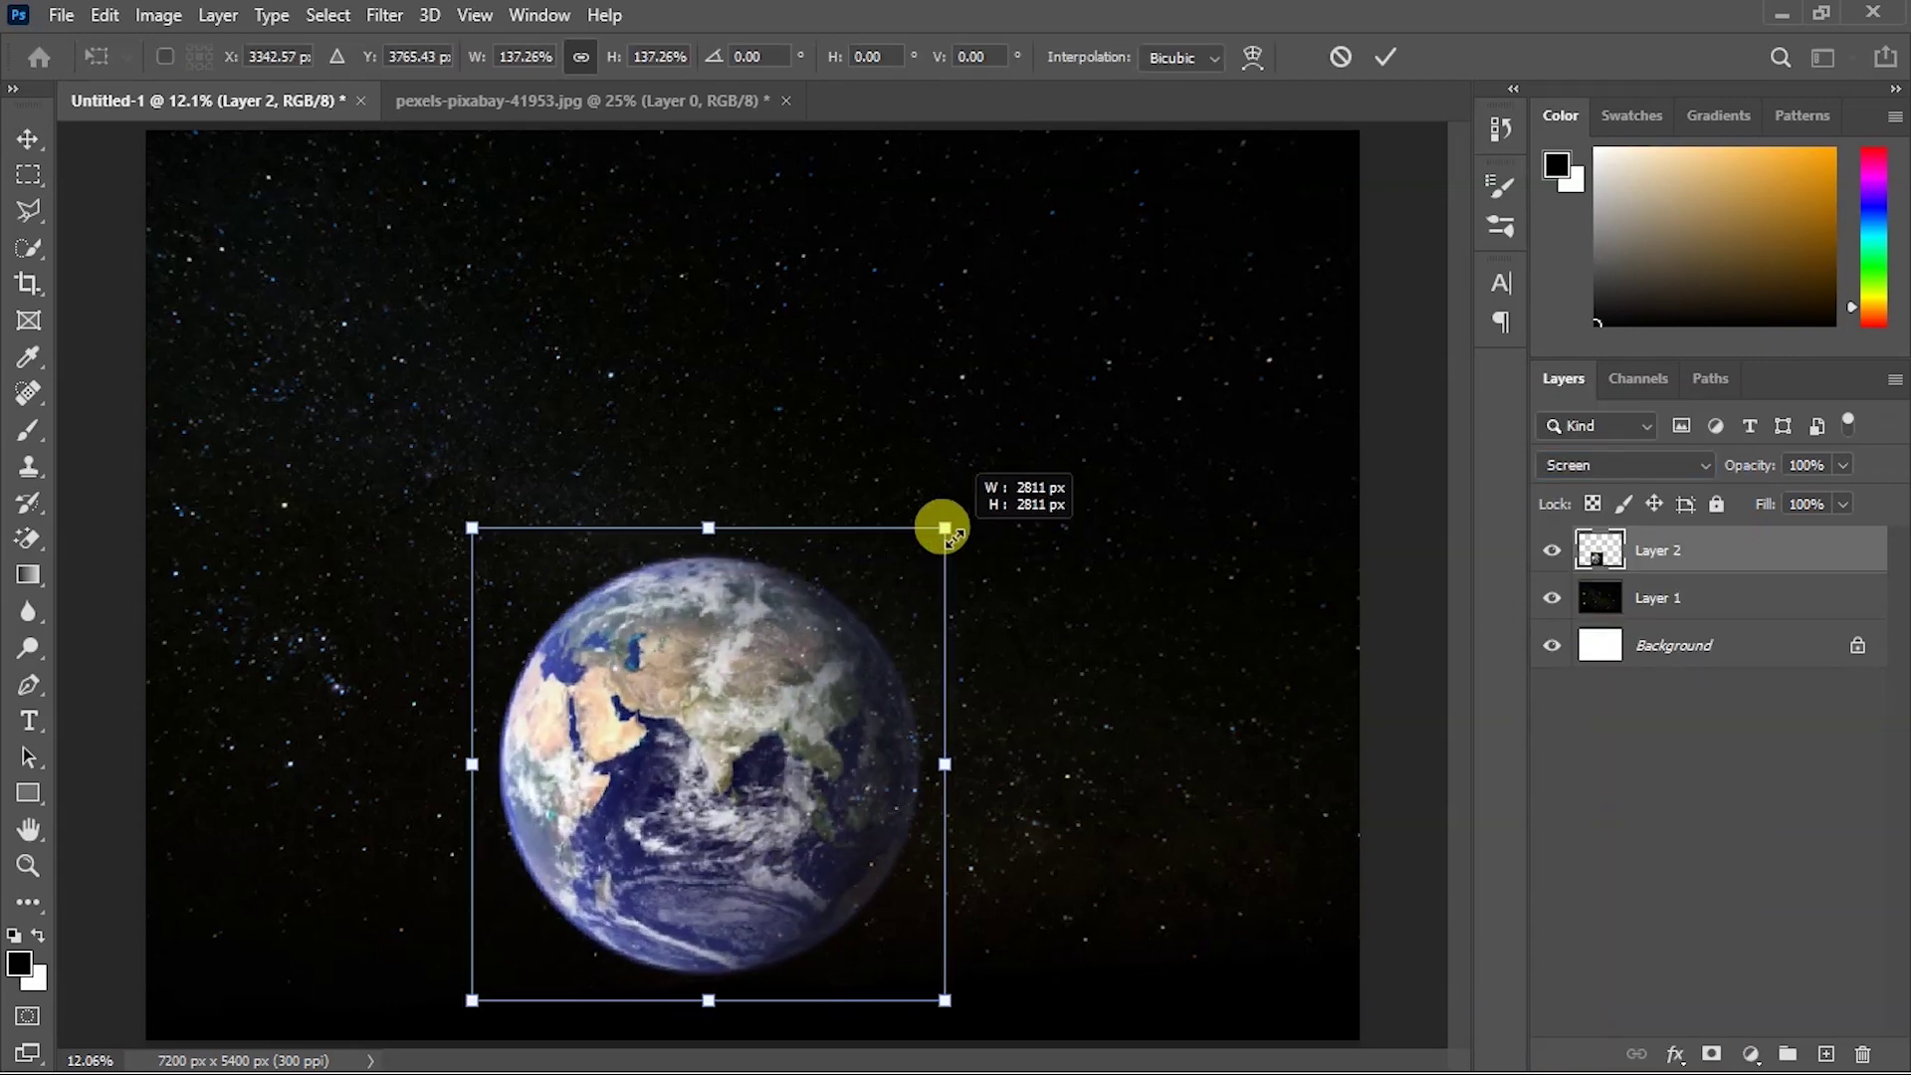
drag(823, 726, 725, 793)
mouse_move(832, 627)
mouse_down()
mouse_move(1000, 548)
mouse_move(1280, 183)
mouse_up()
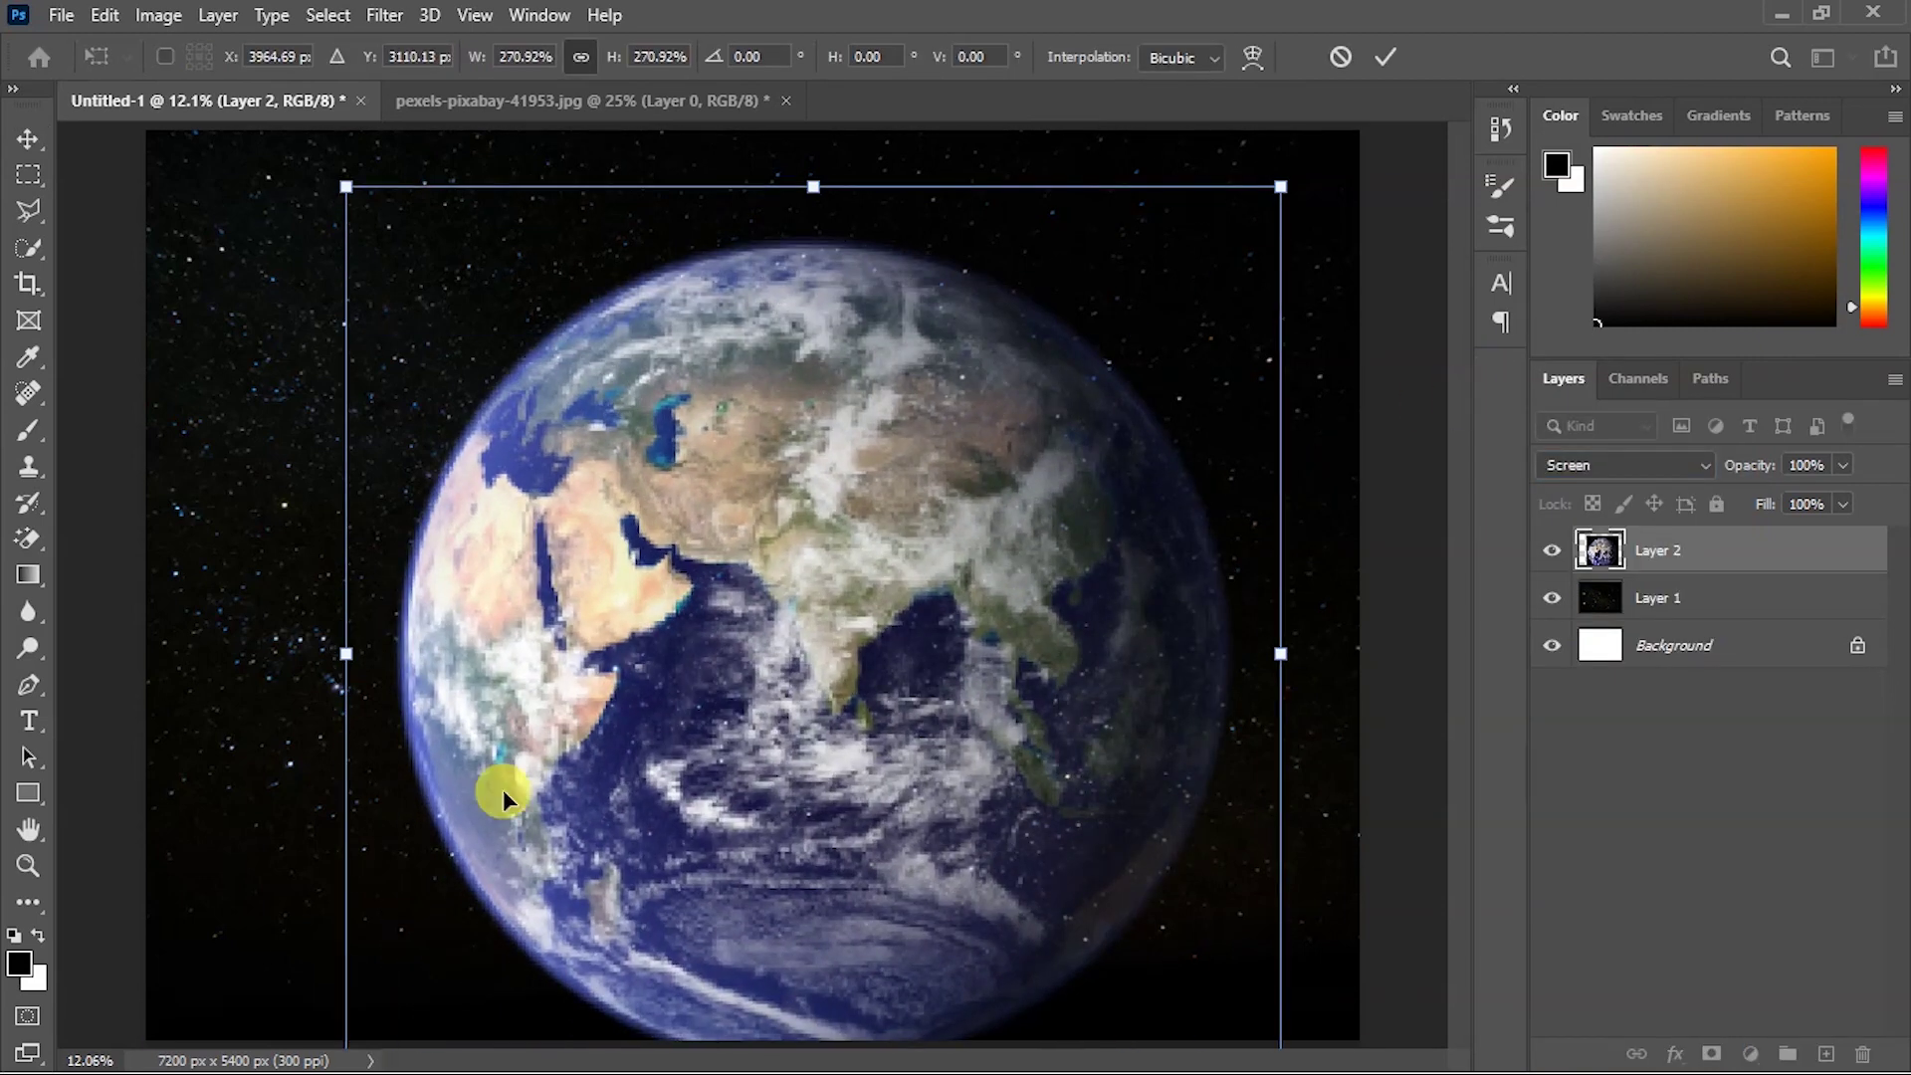
drag(606, 734, 503, 1049)
mouse_move(1120, 961)
mouse_down()
mouse_move(1359, 964)
mouse_move(996, 1003)
mouse_up()
mouse_move(1216, 403)
mouse_down()
mouse_move(1399, 597)
mouse_move(1365, 479)
mouse_up()
key(ctrl+minus)
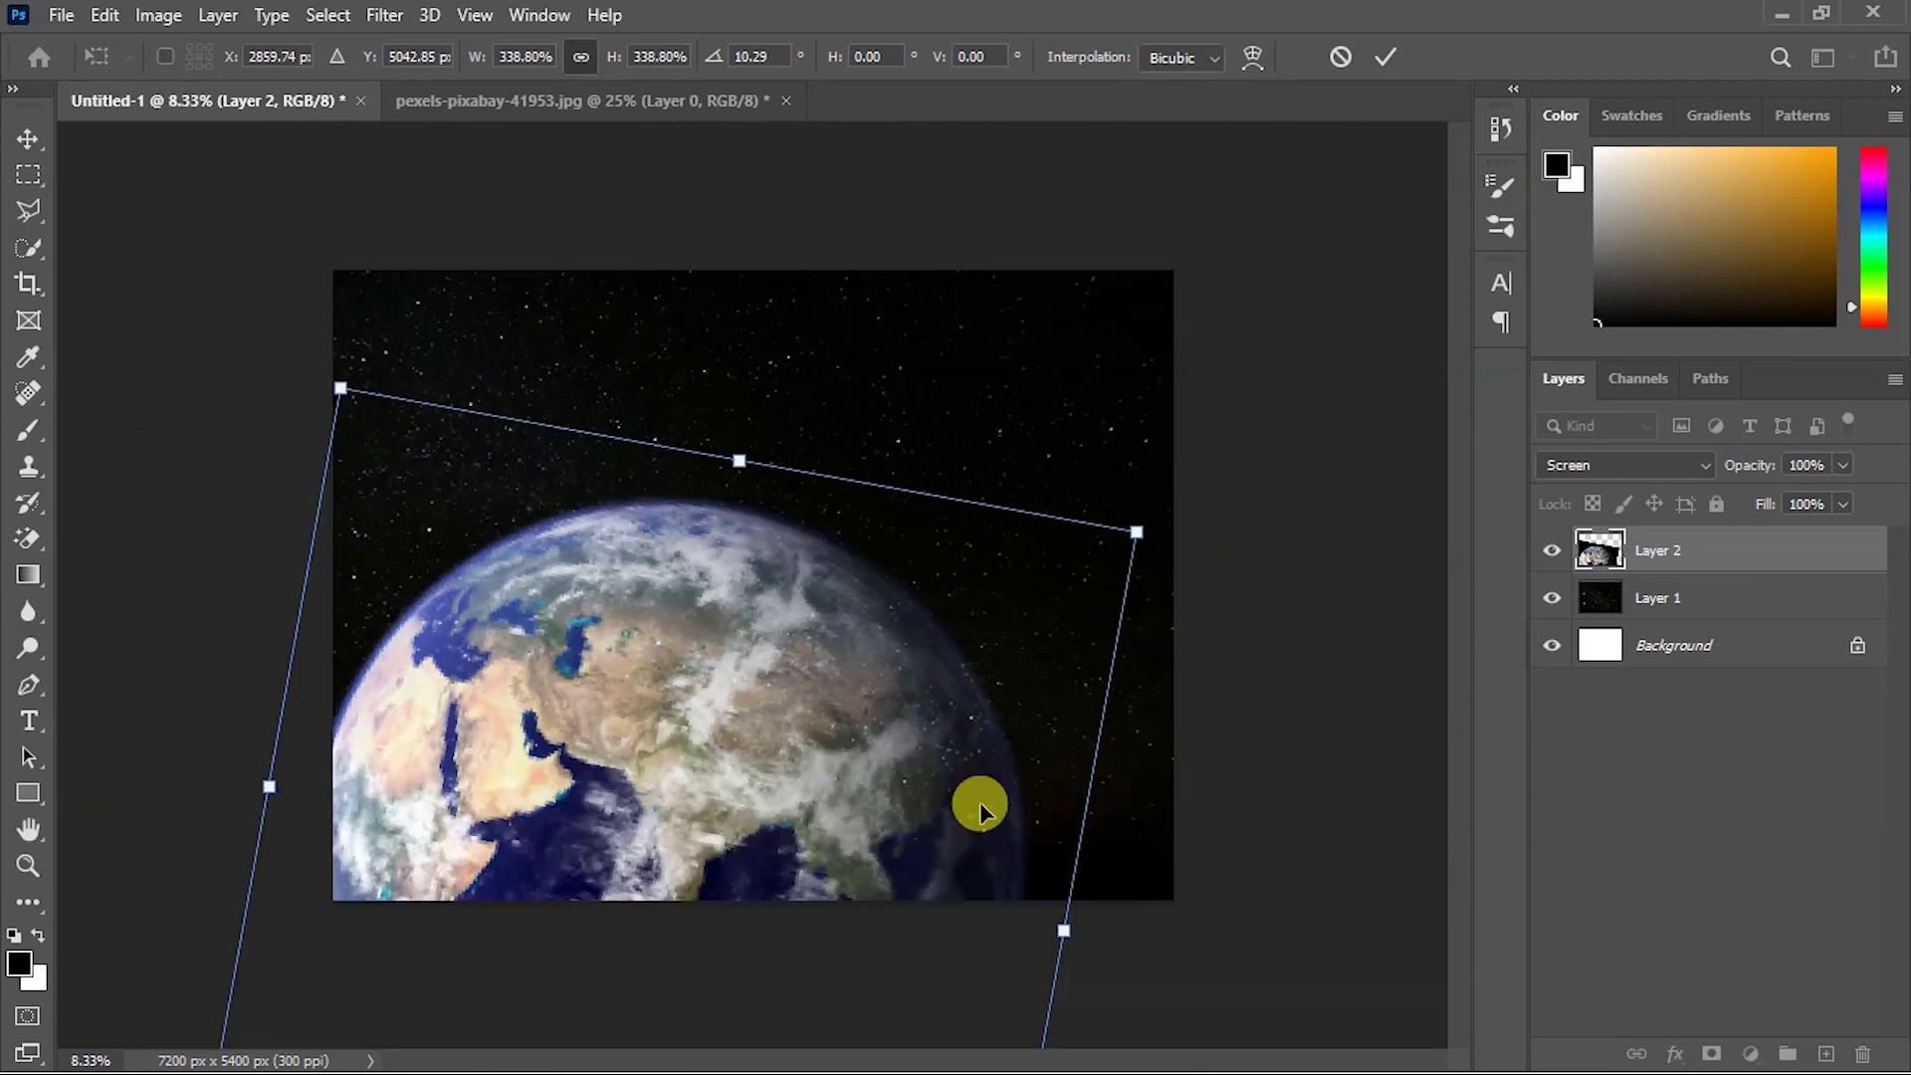
drag(926, 807, 936, 890)
Commit the Earth transform, return it to Normal blending and add a layer mask.
click(1385, 58)
click(1622, 465)
click(1547, 462)
click(1570, 406)
click(1711, 1053)
Paint black on the mask with a Soft Round brush to hide the Earth's dark surroundings.
click(28, 430)
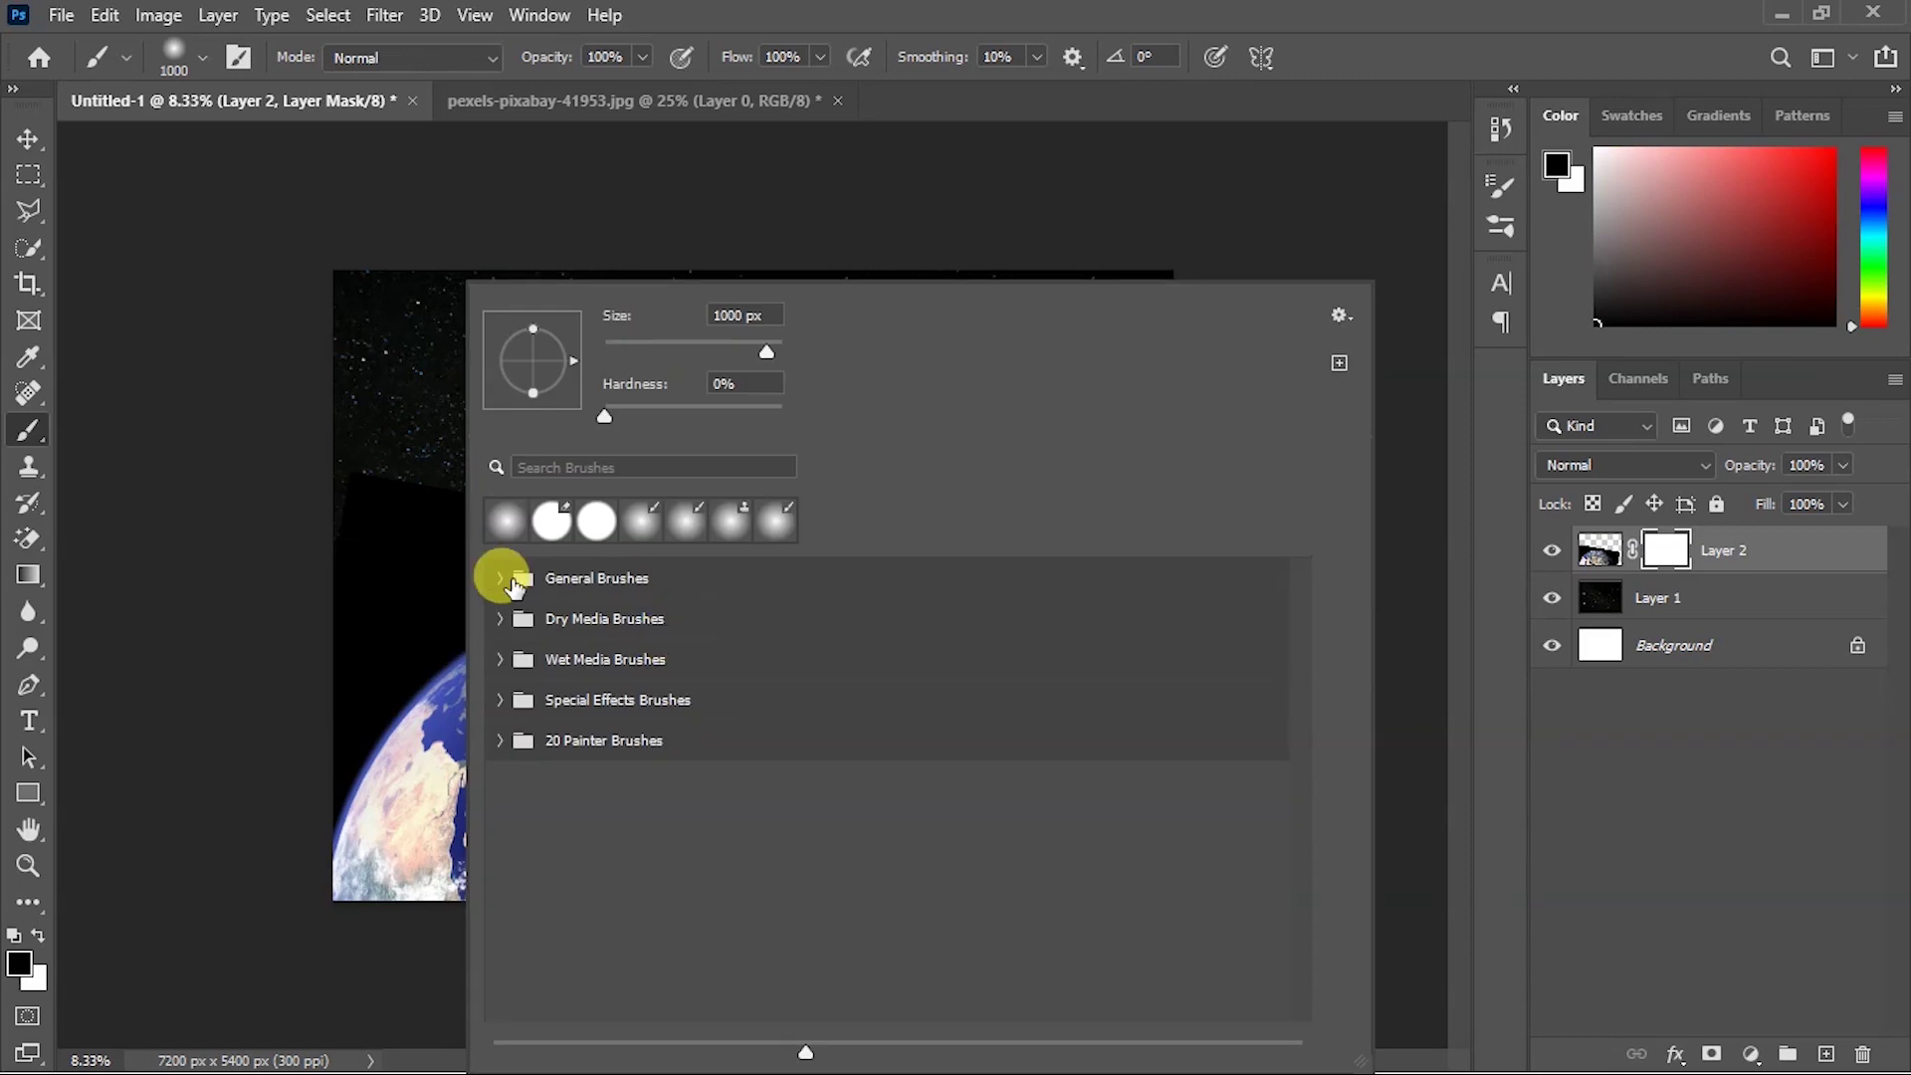
click(504, 567)
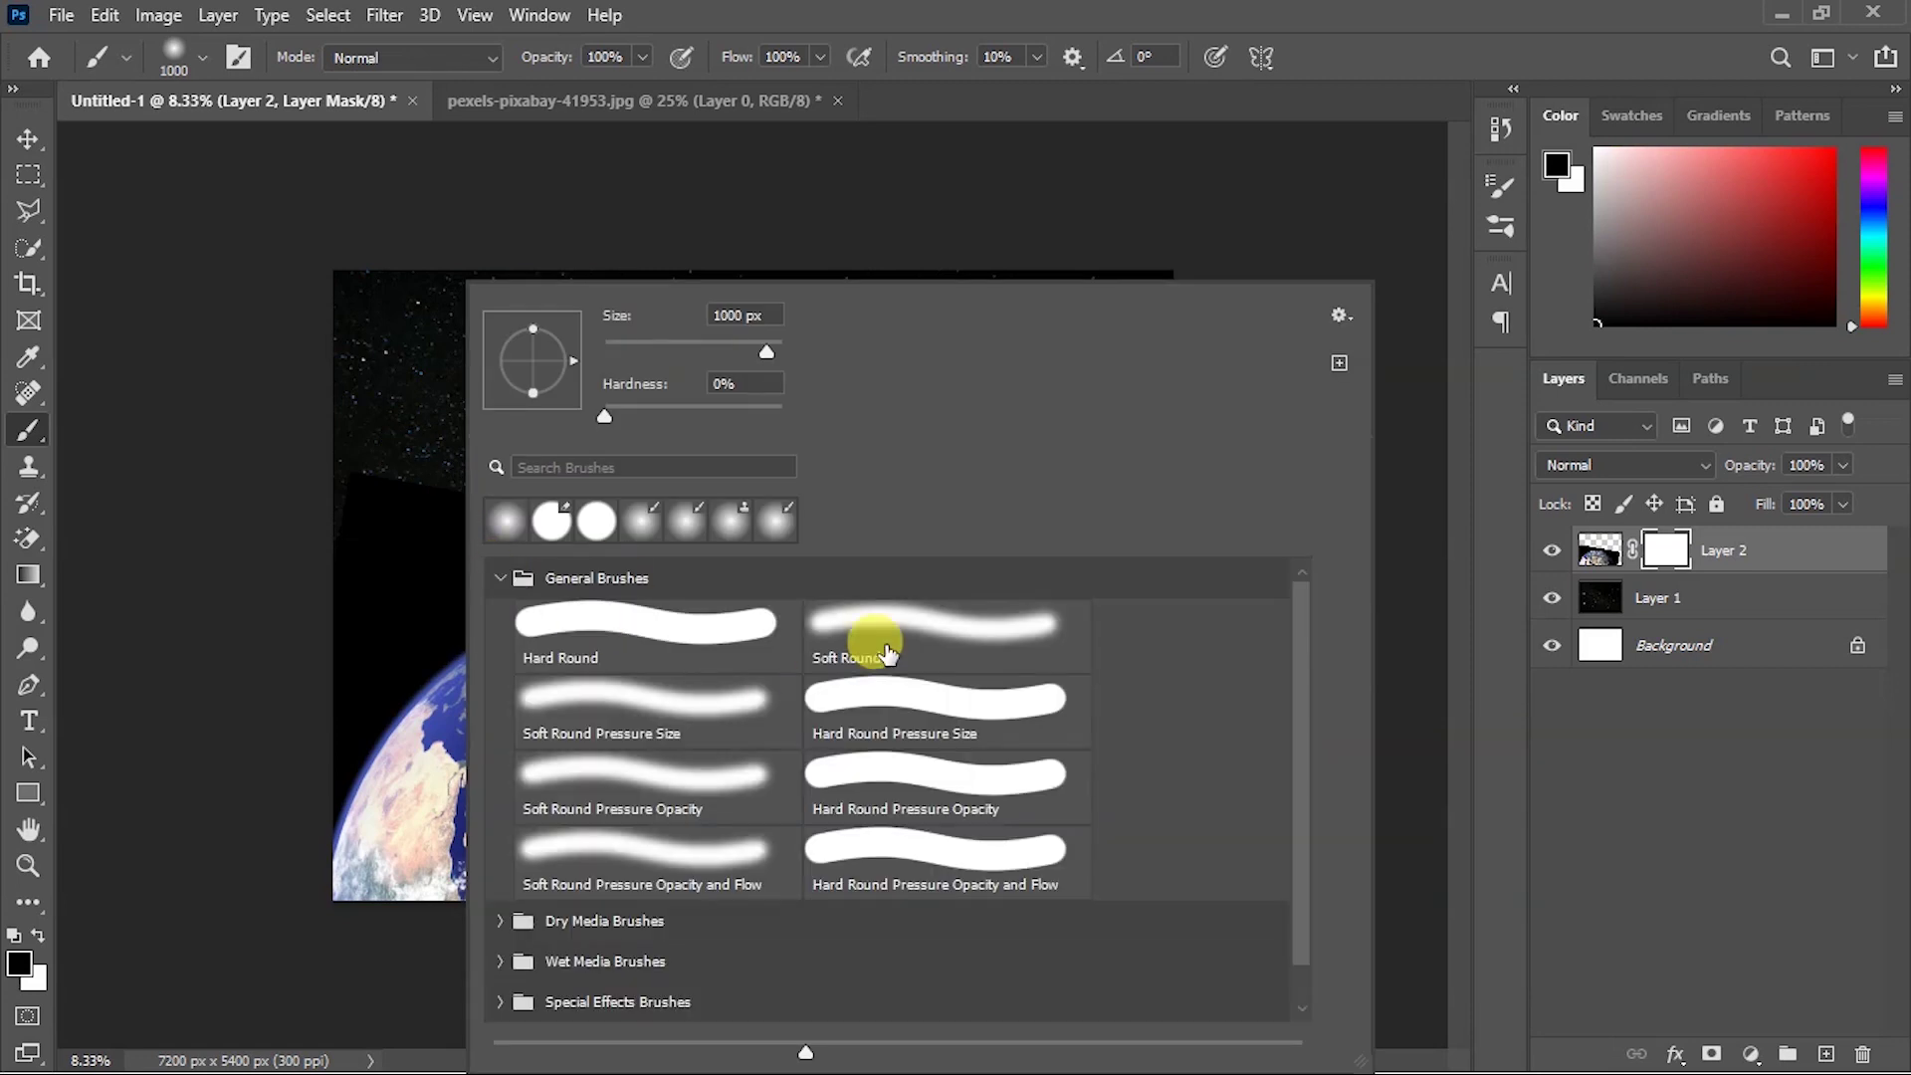
double_click(832, 639)
mouse_move(323, 489)
mouse_down()
mouse_move(277, 594)
mouse_move(475, 495)
mouse_move(324, 615)
mouse_move(706, 486)
mouse_move(1071, 793)
mouse_move(1062, 832)
mouse_move(946, 627)
mouse_move(1060, 898)
mouse_up()
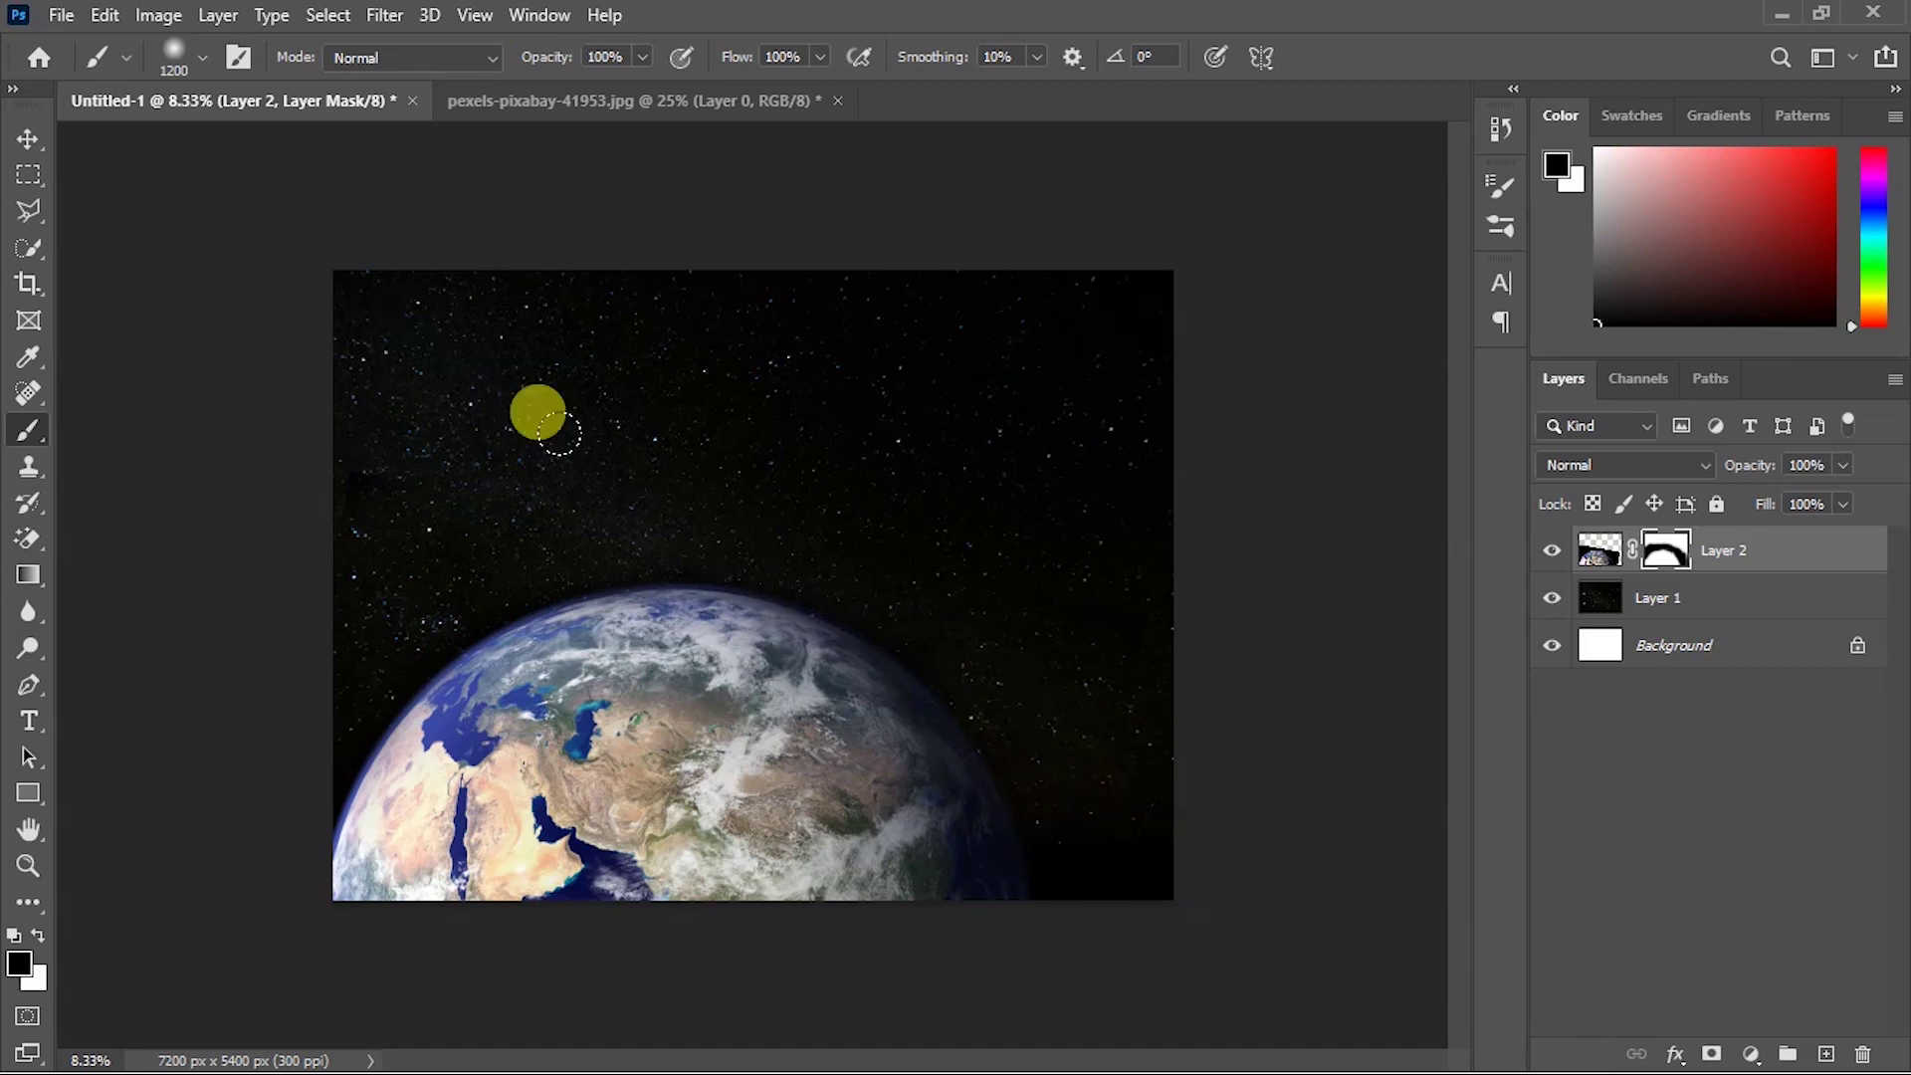
click(28, 139)
key(ctrl+0)
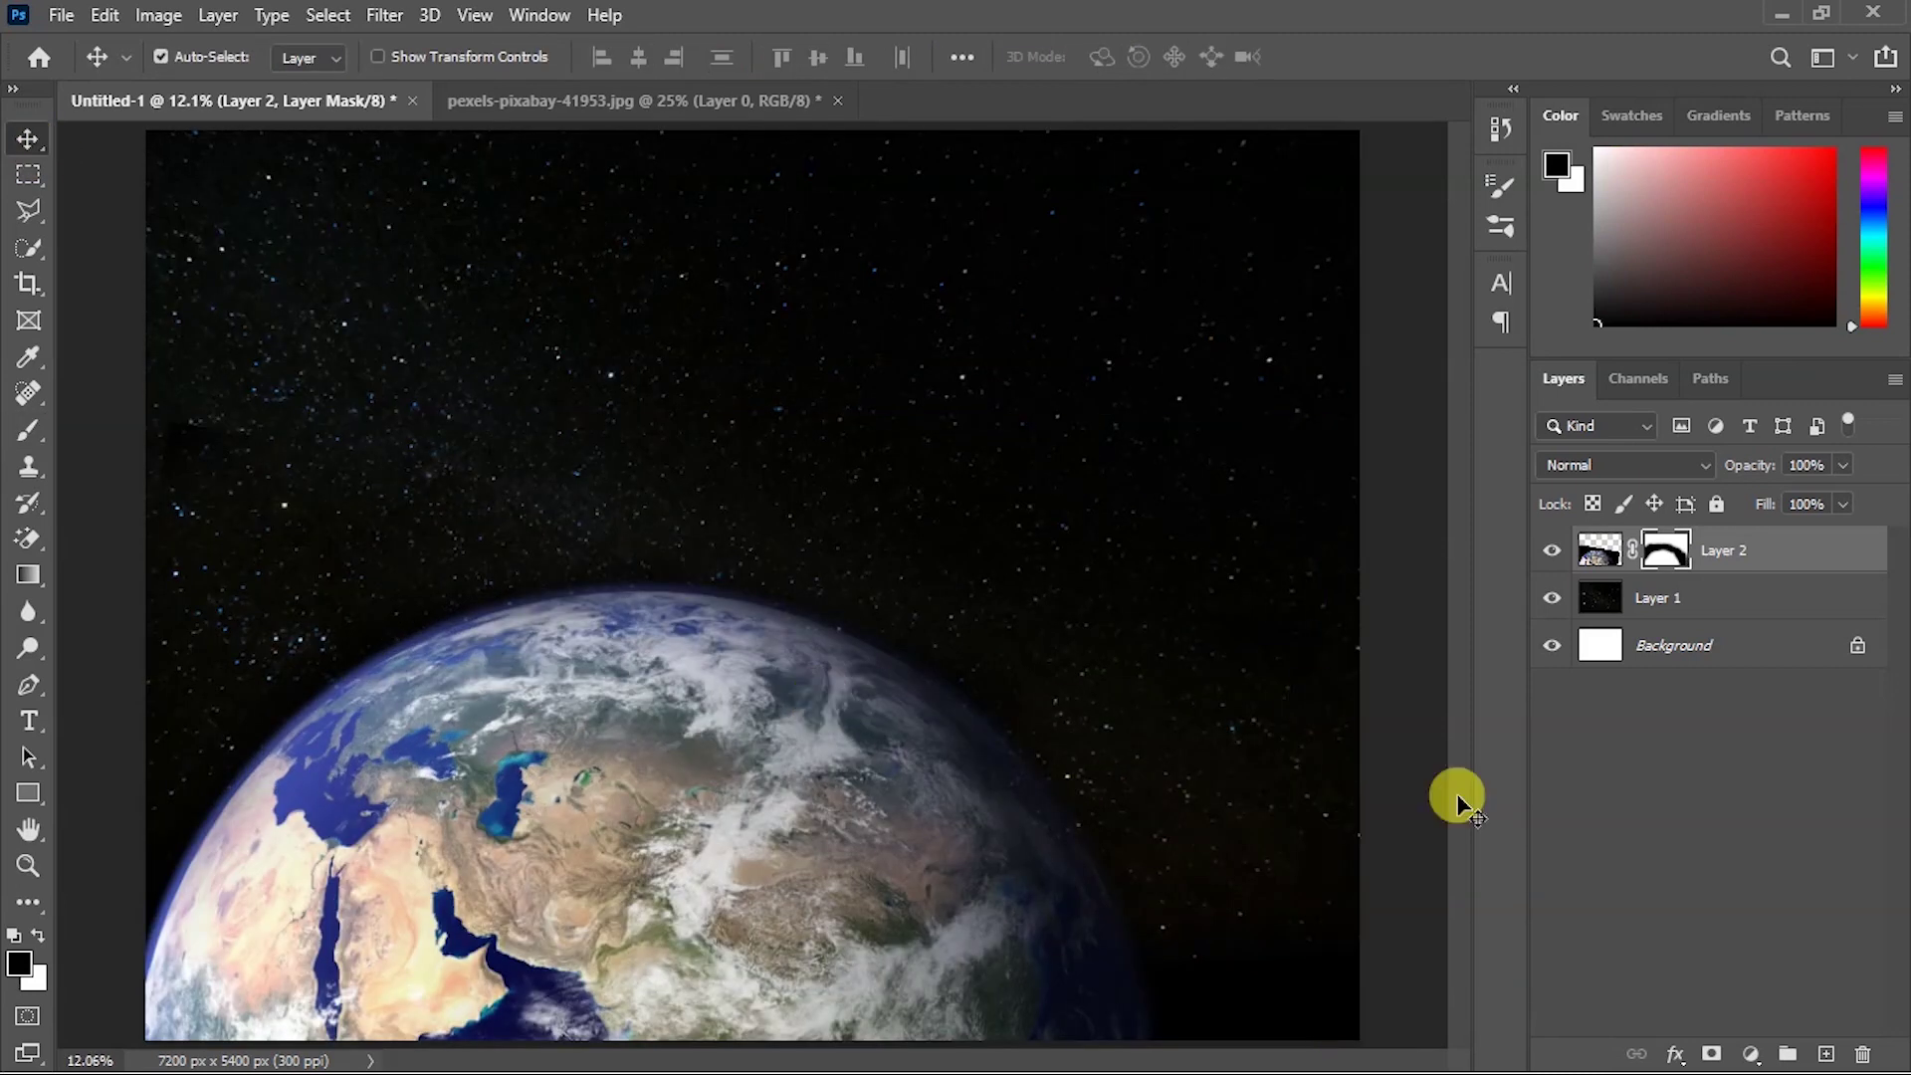
click(1742, 549)
click(28, 430)
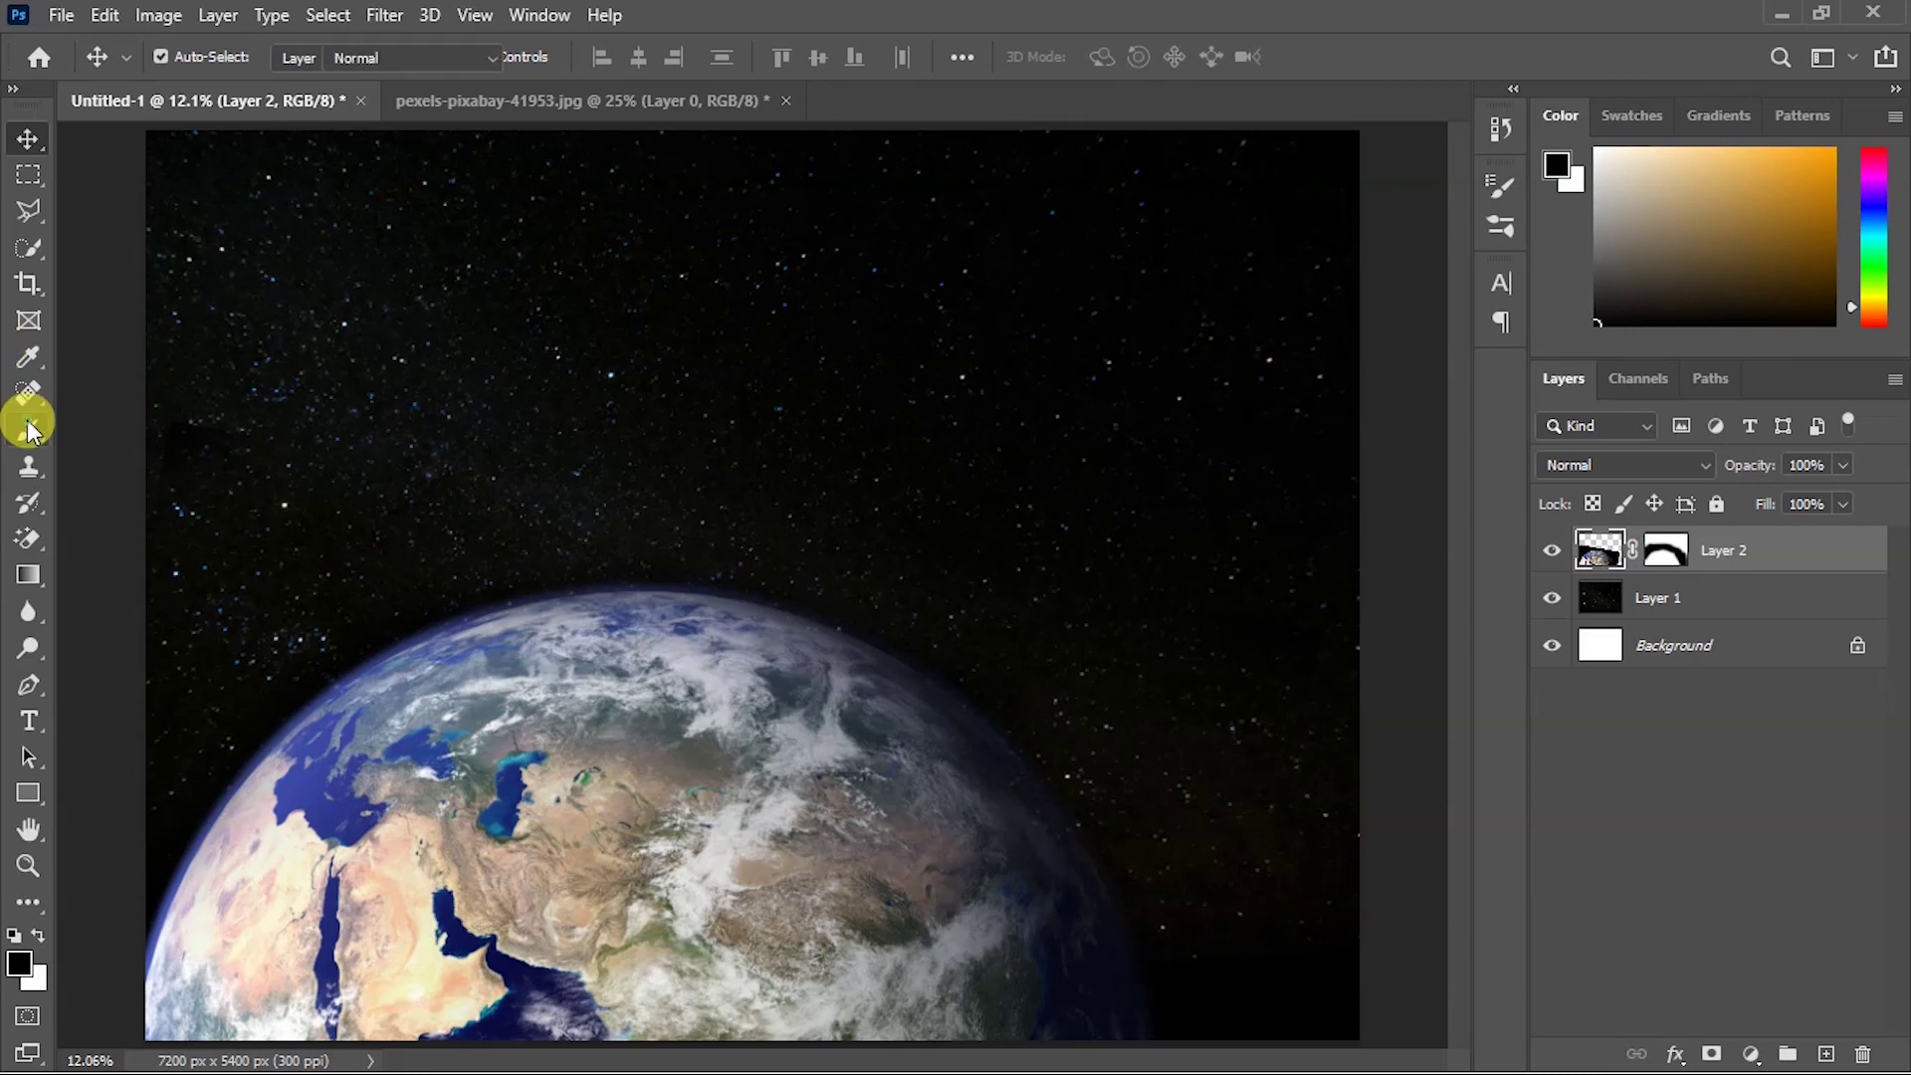
key(ctrl+minus)
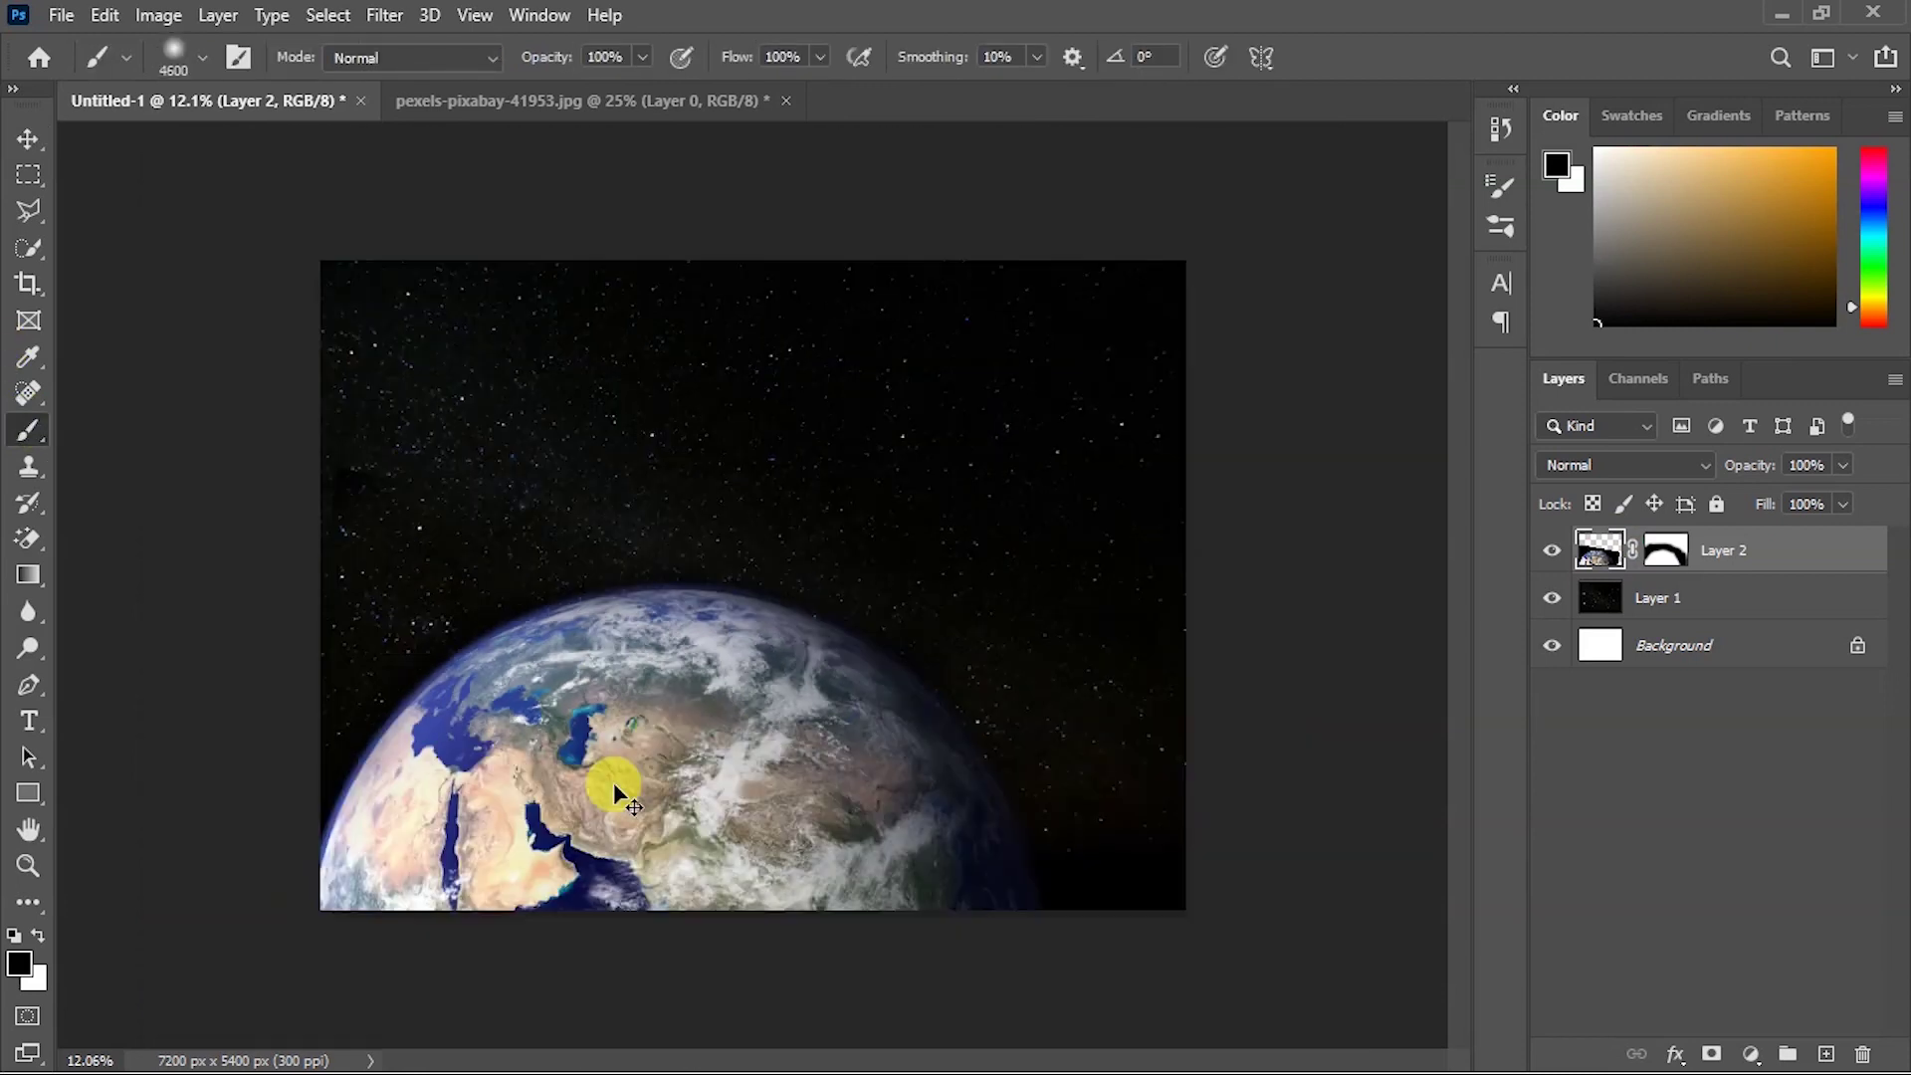
Enlarge the soft brush to 5000 px.
key(ctrl+minus)
key(Delete)
key(ctrl+z)
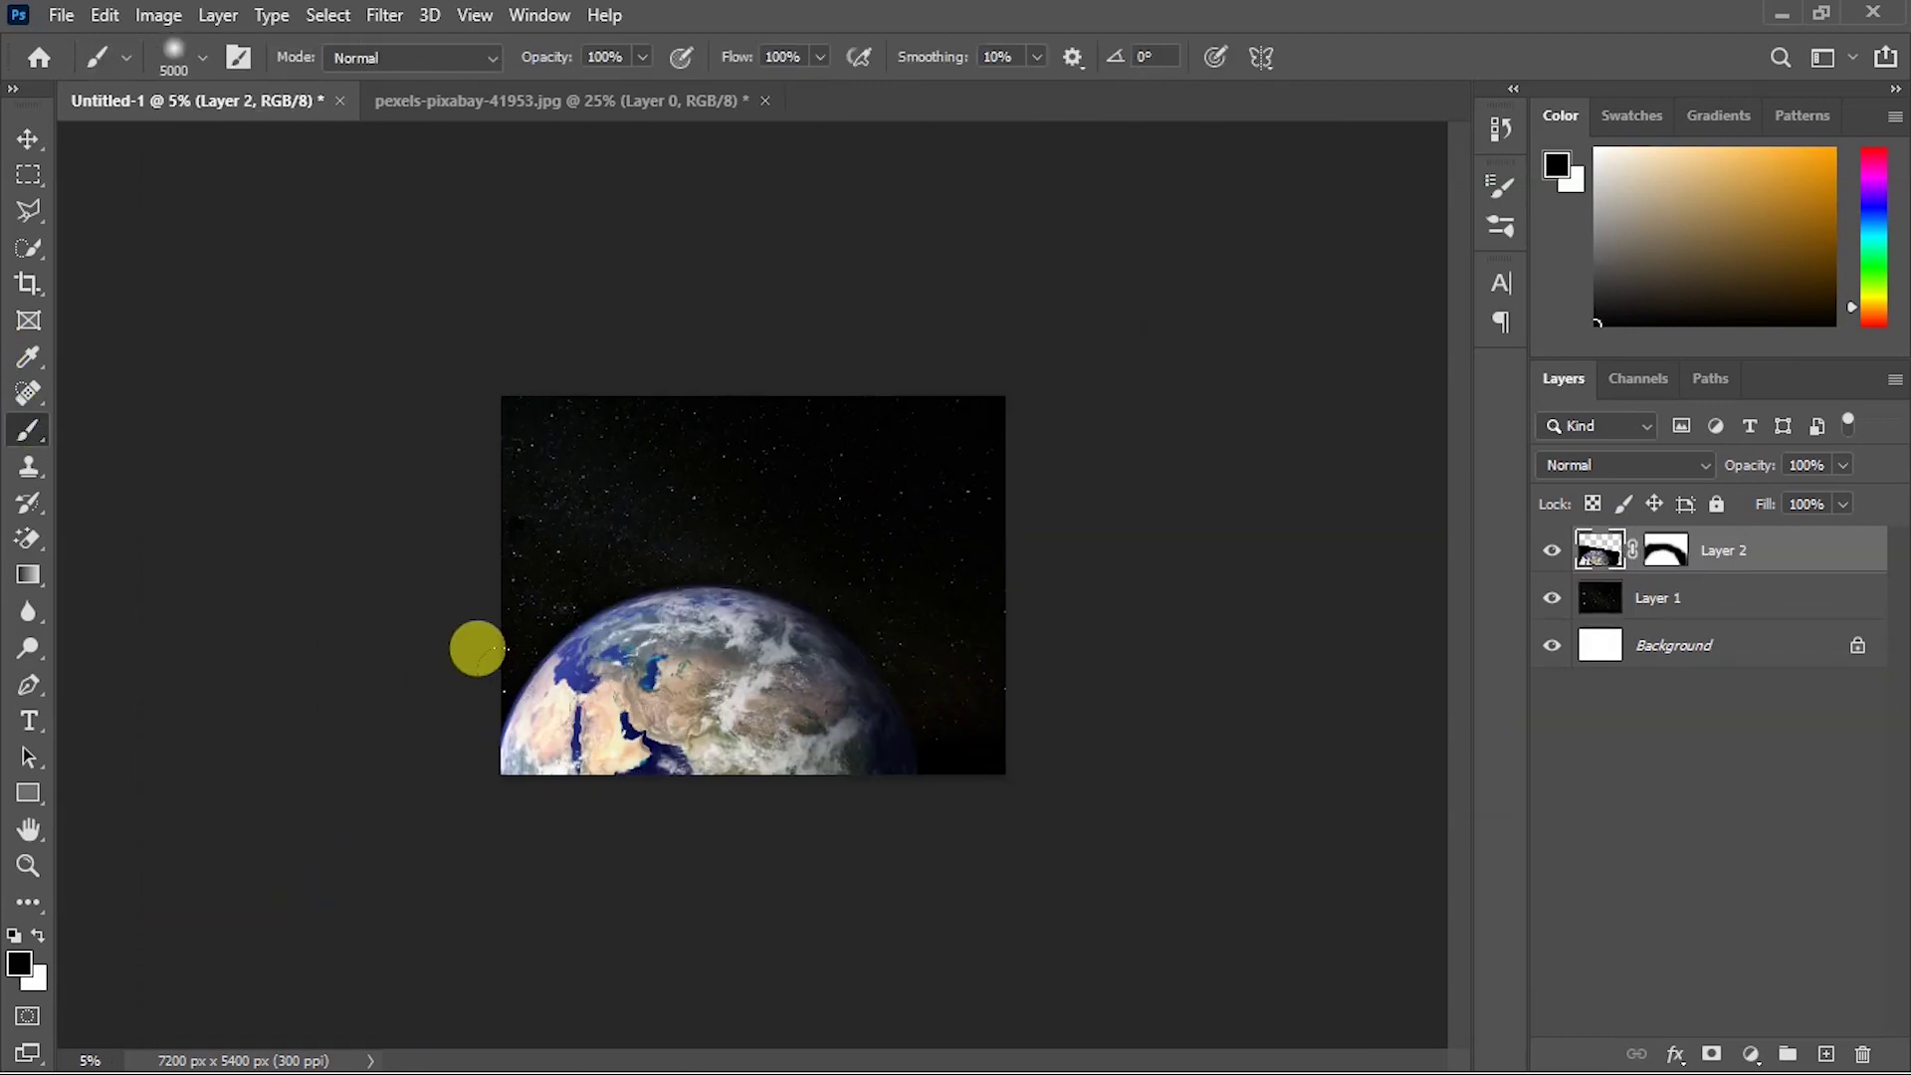
right_click(550, 603)
key(Return)
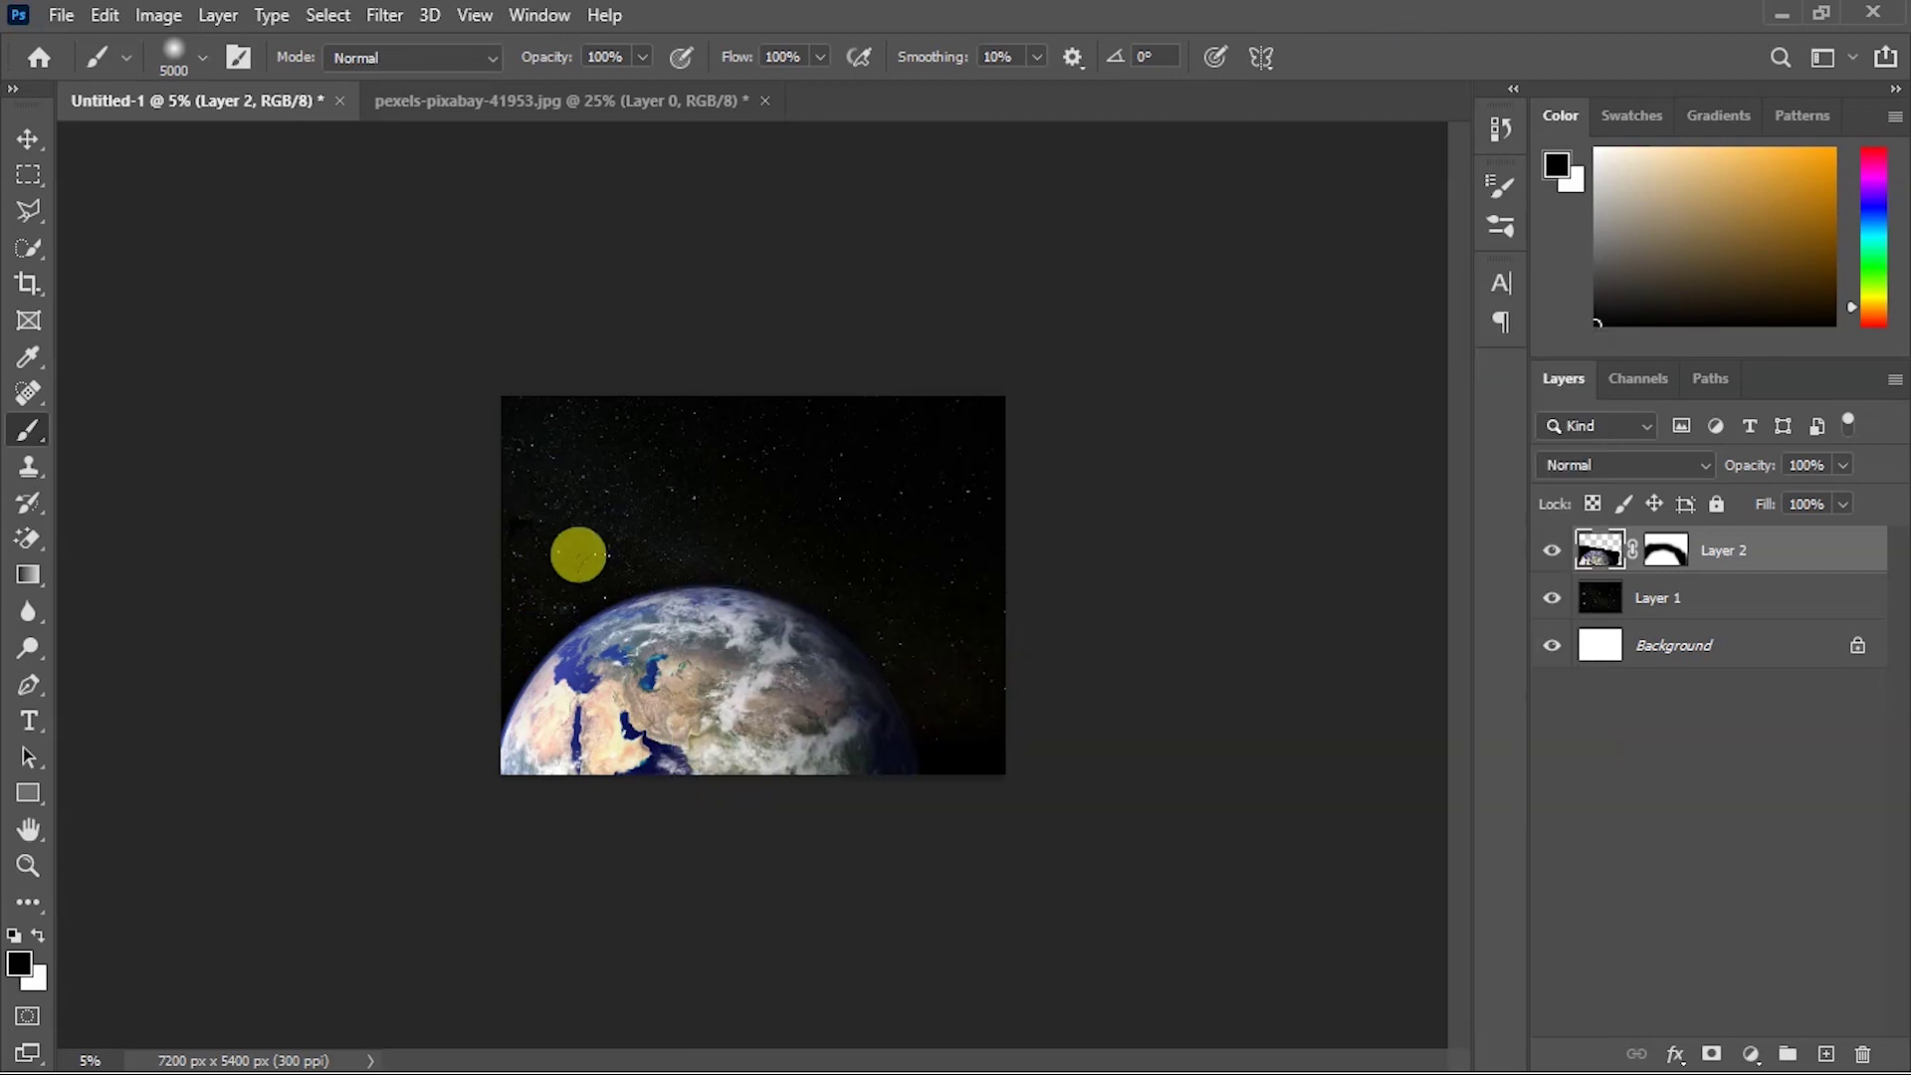
Paint a white glow on a new Layer 3 near the Earth.
click(1827, 1053)
key(x)
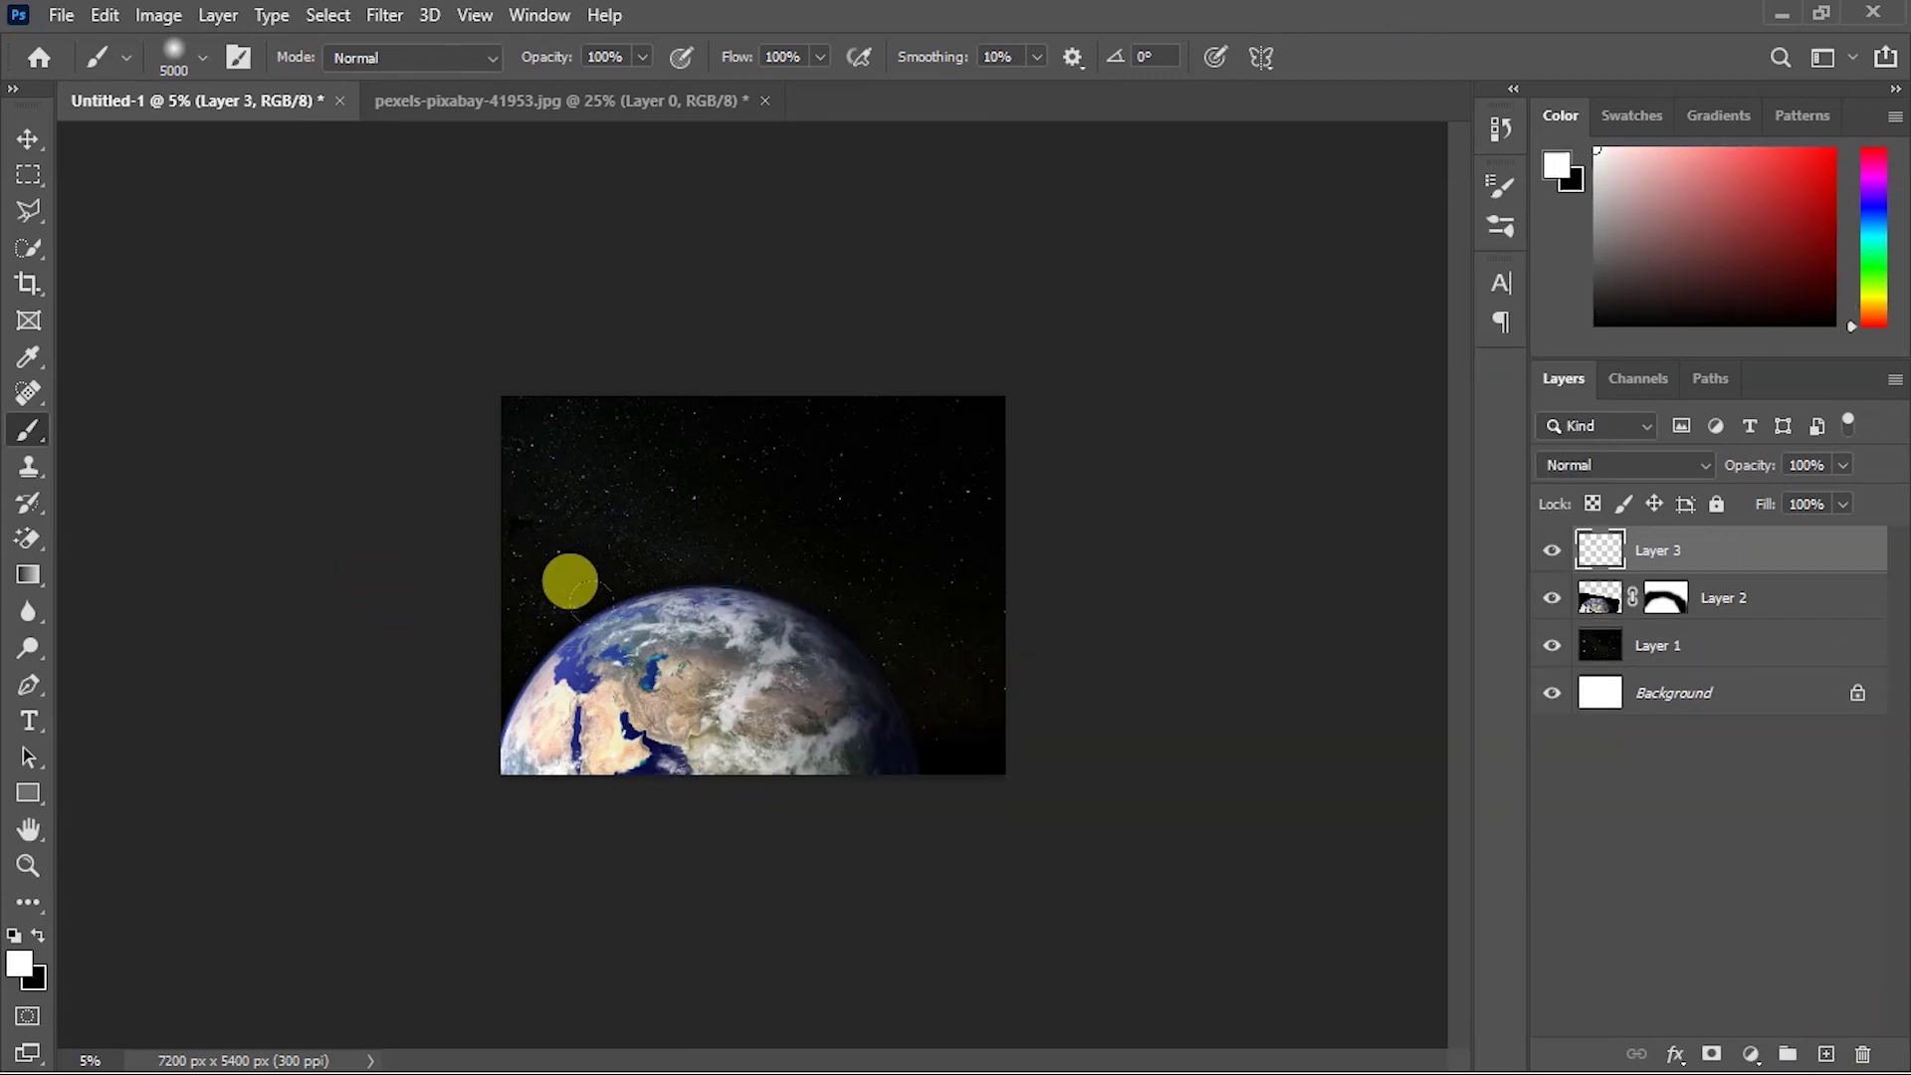
click(570, 580)
key(v)
drag(732, 677, 727, 708)
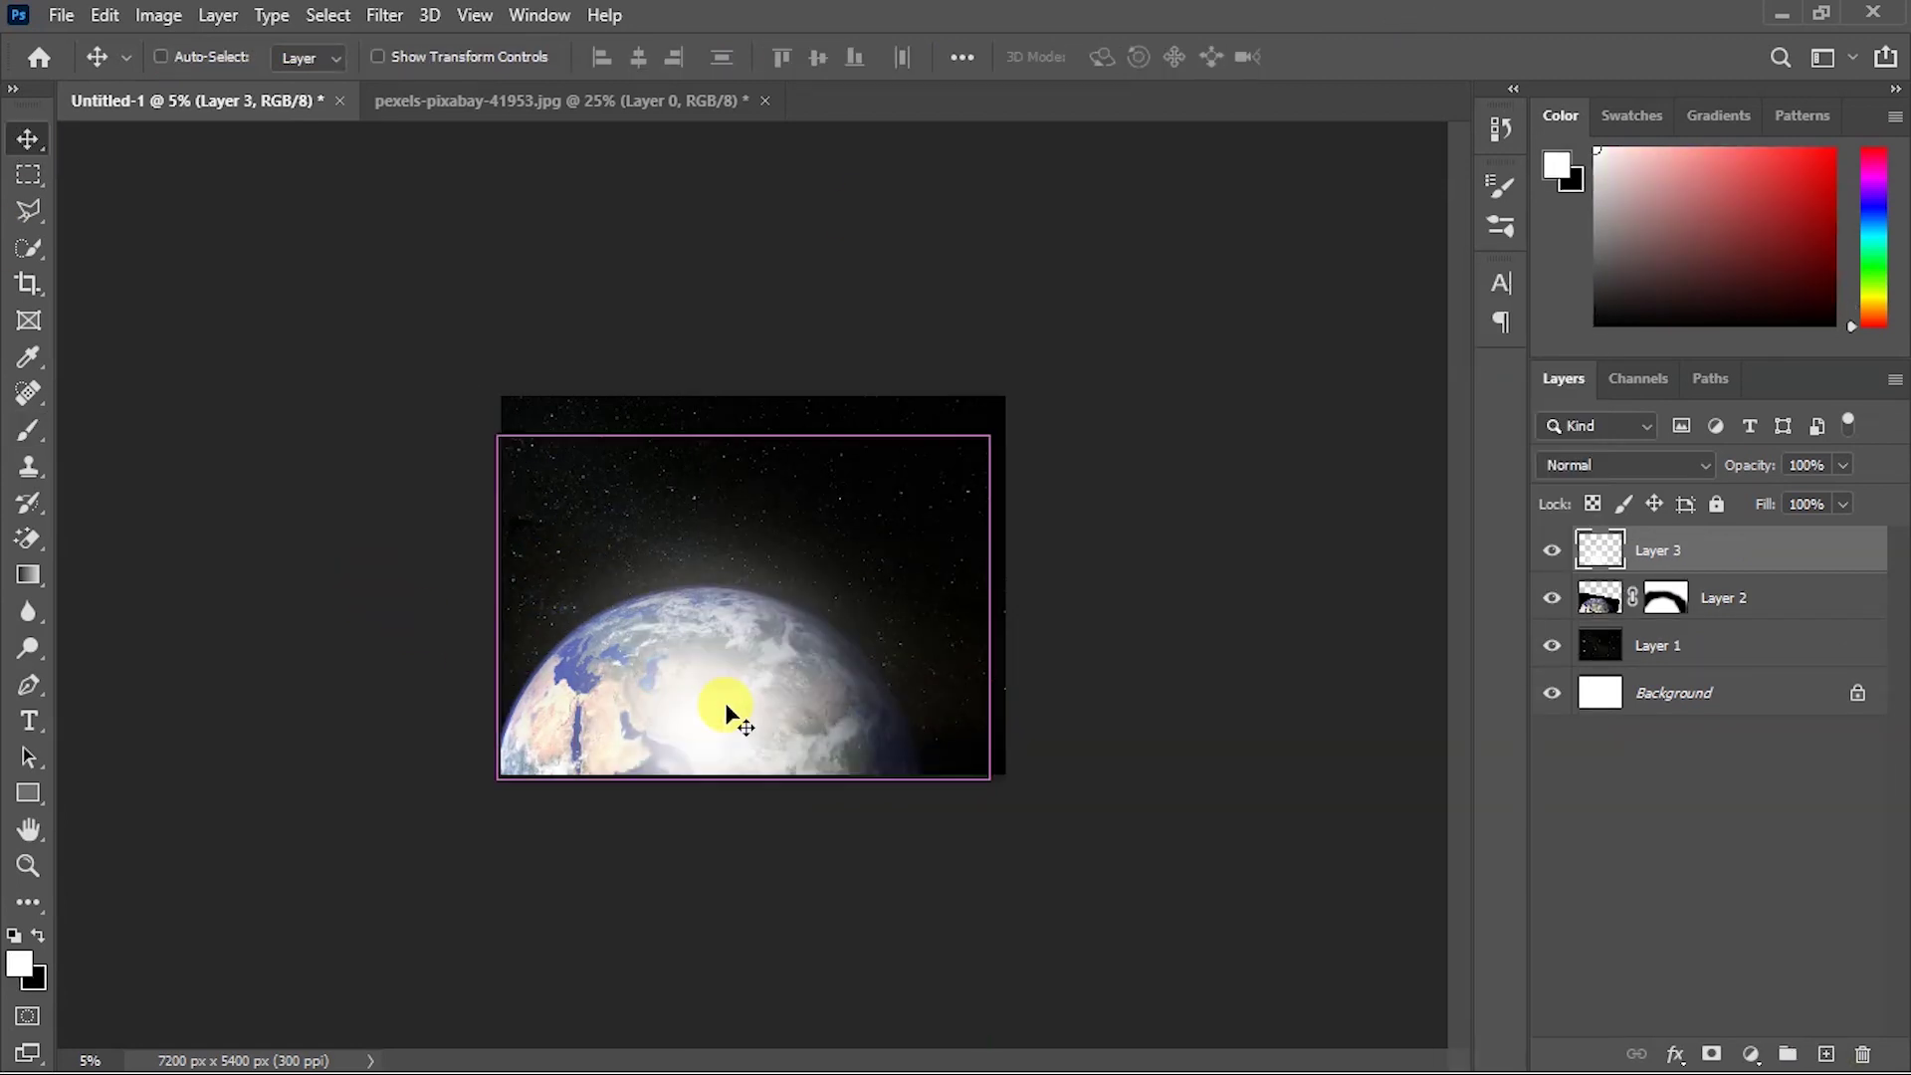
Enlarge the glow, place it beneath the Earth layer and set its opacity to 75%.
key(ctrl+t)
drag(982, 427, 1102, 397)
drag(500, 589, 298, 610)
mouse_move(667, 634)
mouse_down()
mouse_move(727, 731)
mouse_move(710, 680)
mouse_up()
drag(1148, 886, 1049, 820)
mouse_move(870, 708)
mouse_down()
mouse_move(917, 759)
mouse_move(877, 741)
mouse_up()
key(Return)
key(ctrl+0)
drag(1672, 554, 1692, 617)
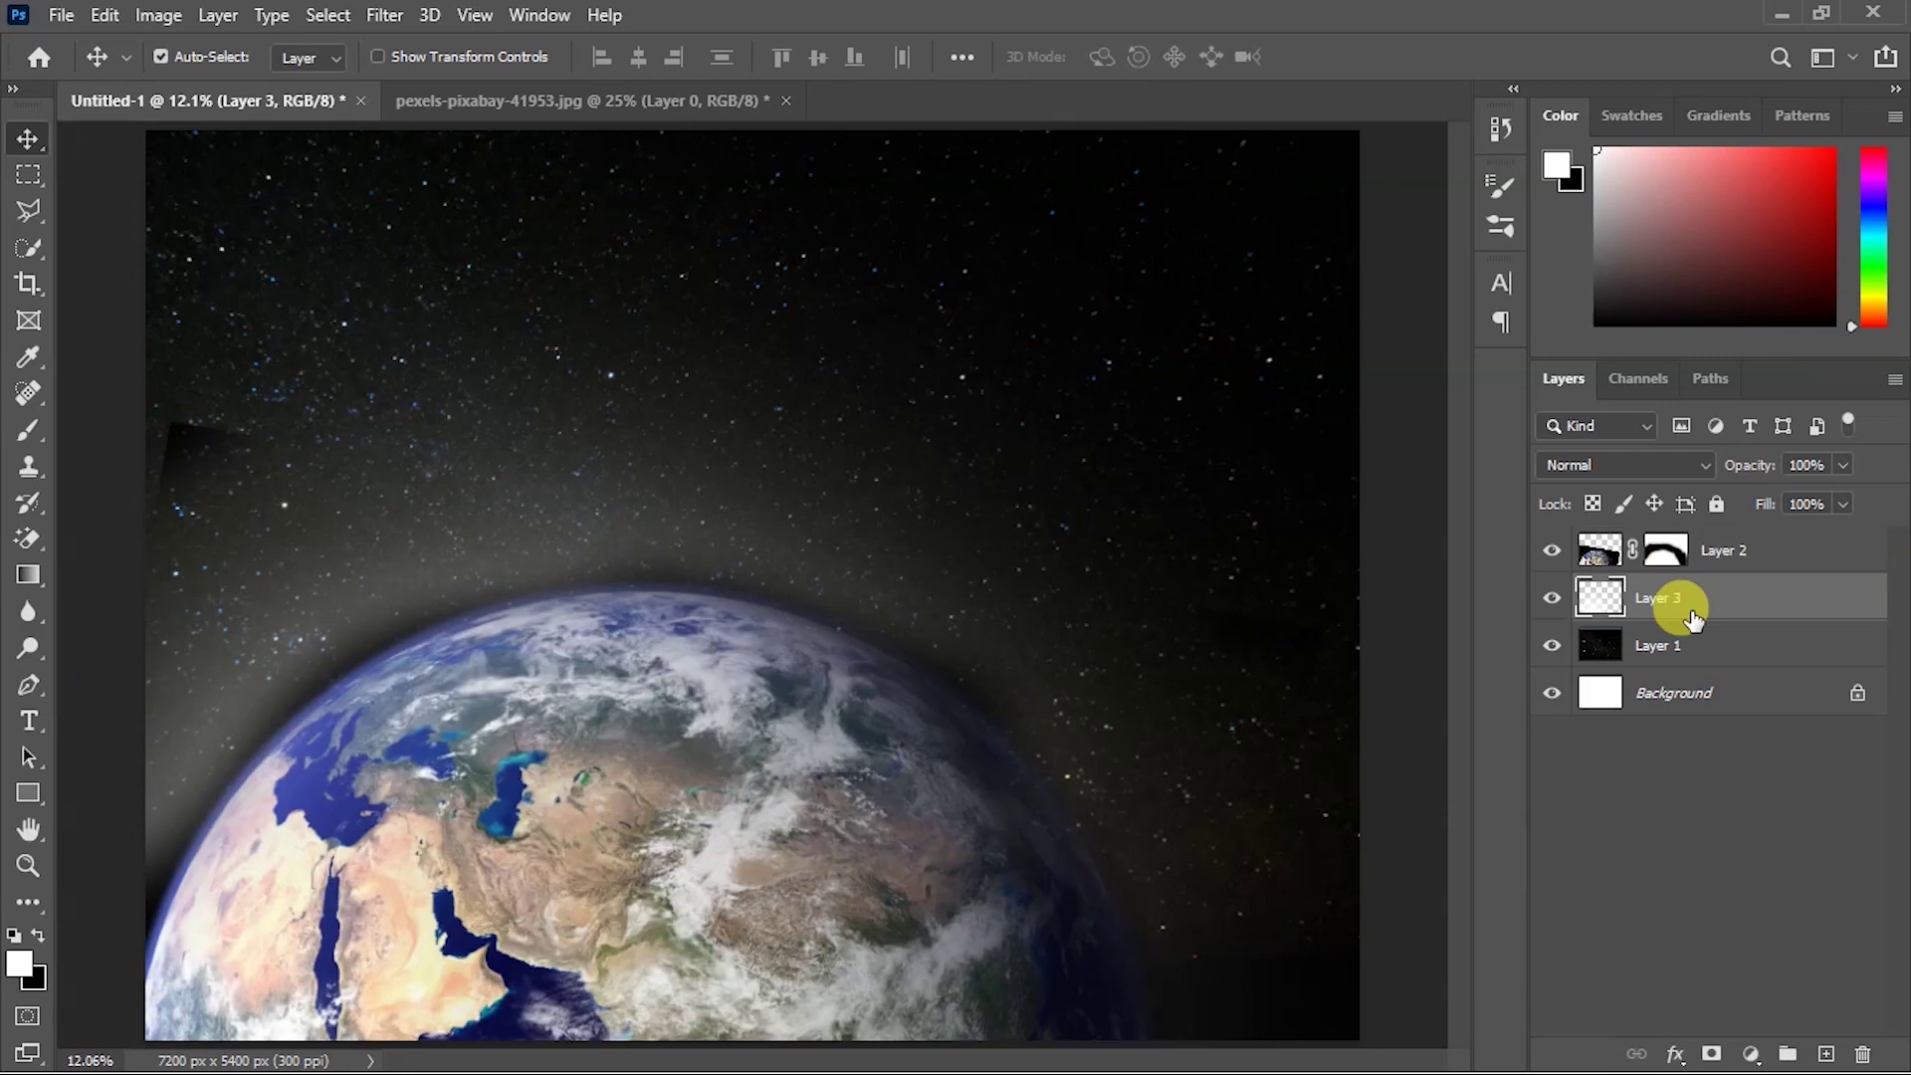
drag(1726, 469, 1712, 475)
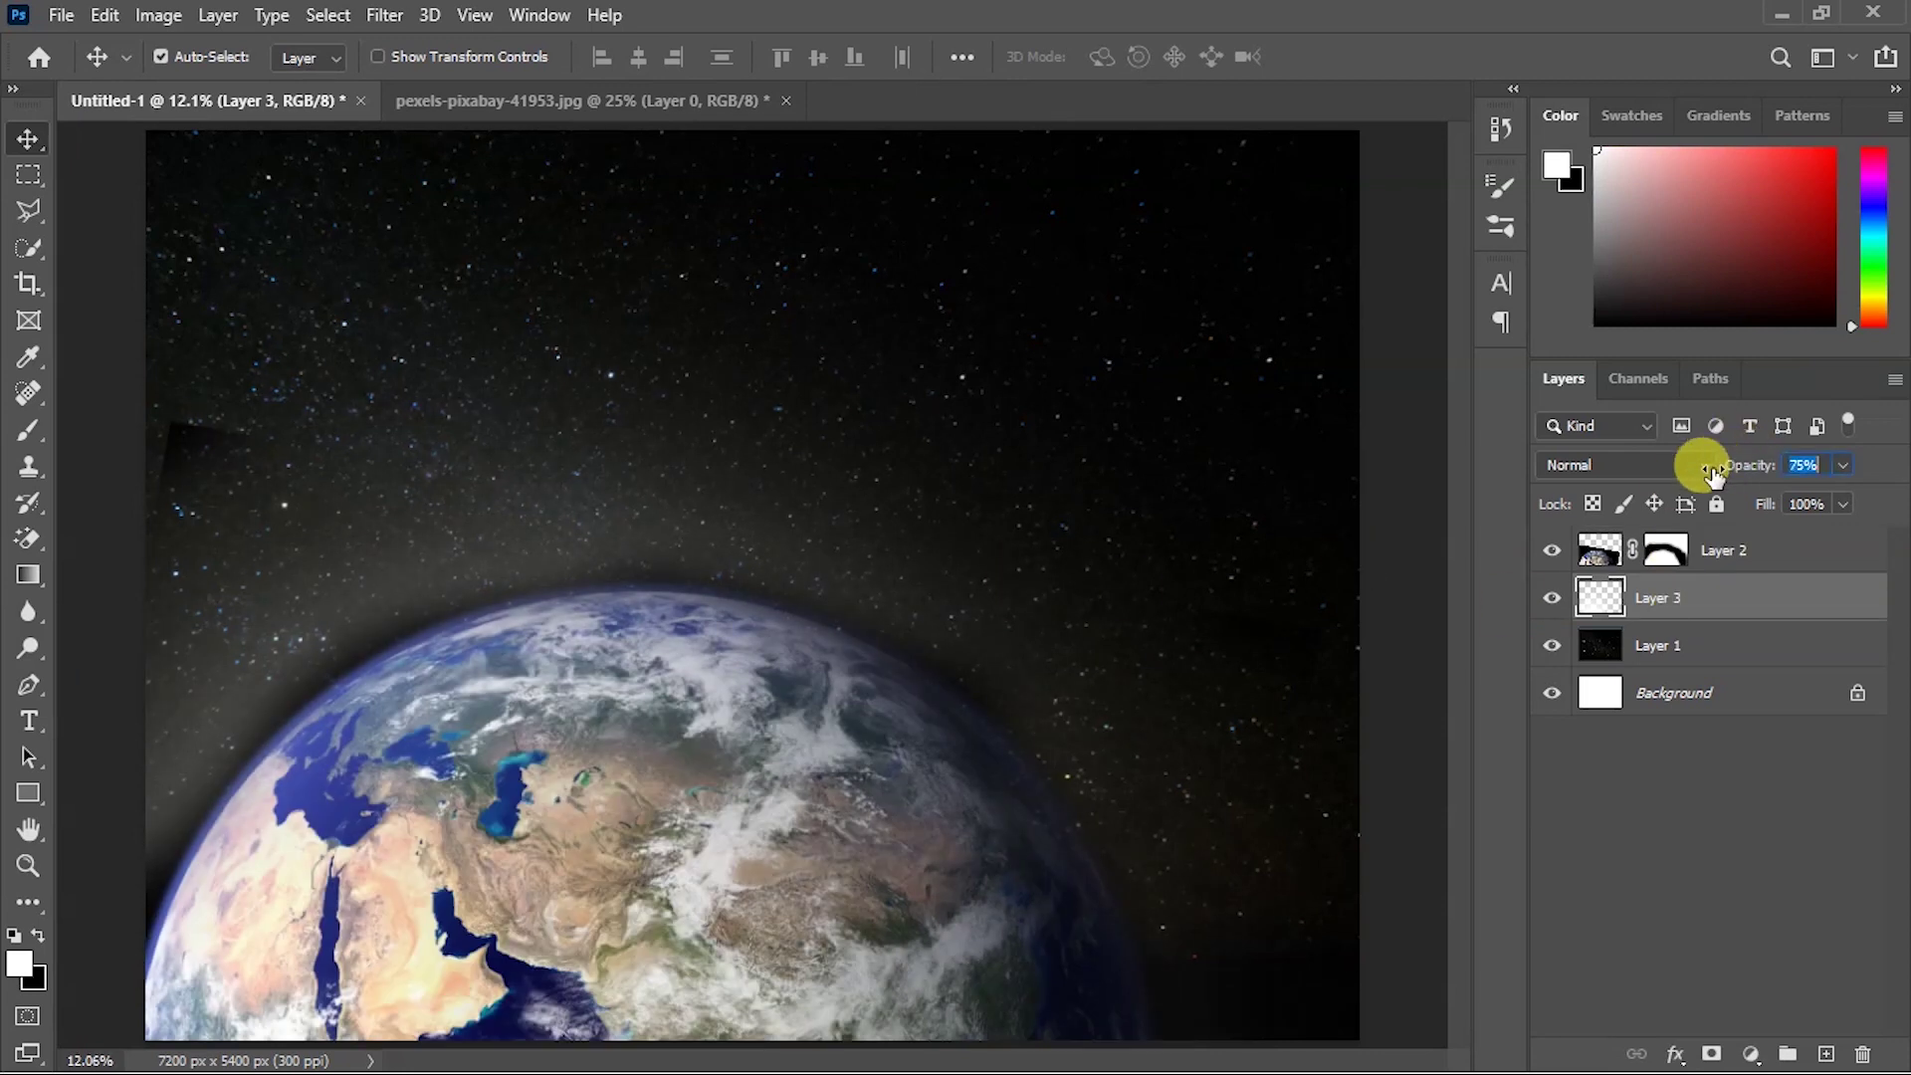
Try the Magic Eraser on the glow and the Earth layer, undoing both attempts.
click(30, 248)
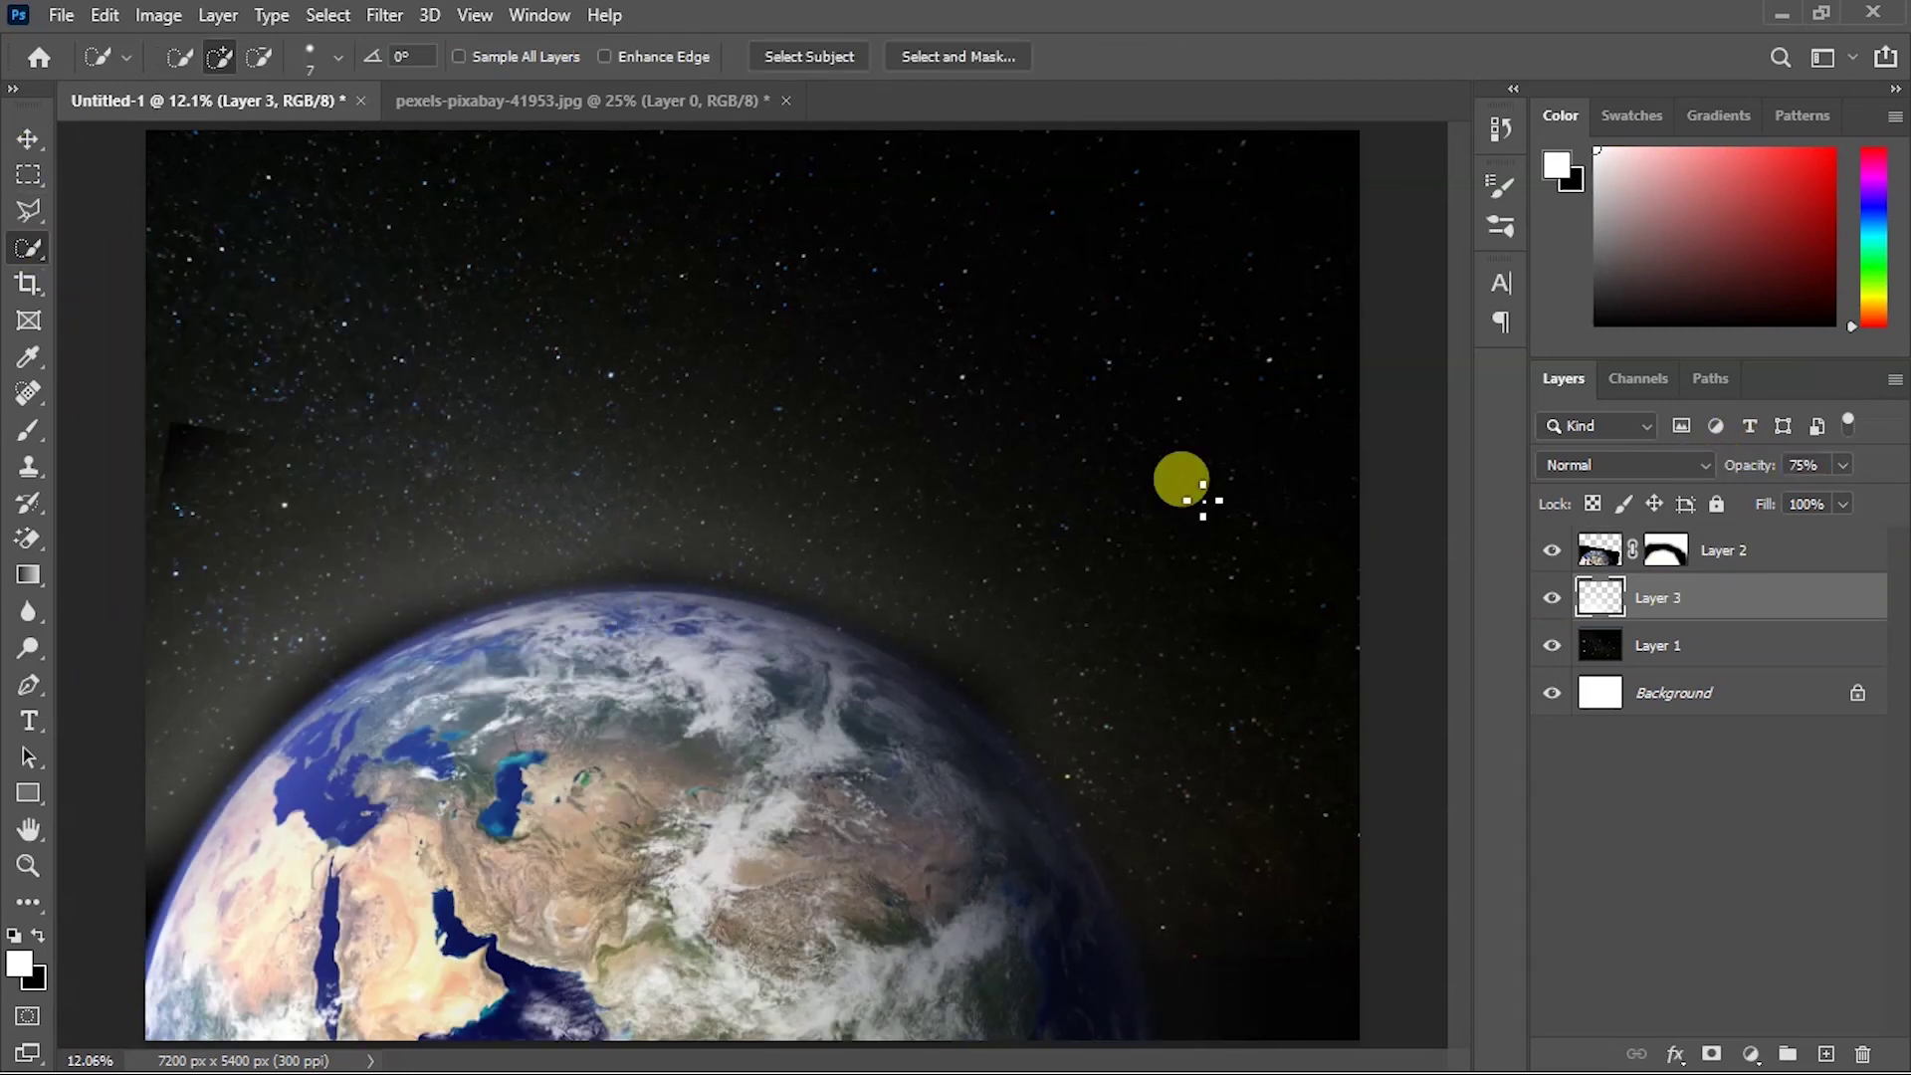
click(36, 537)
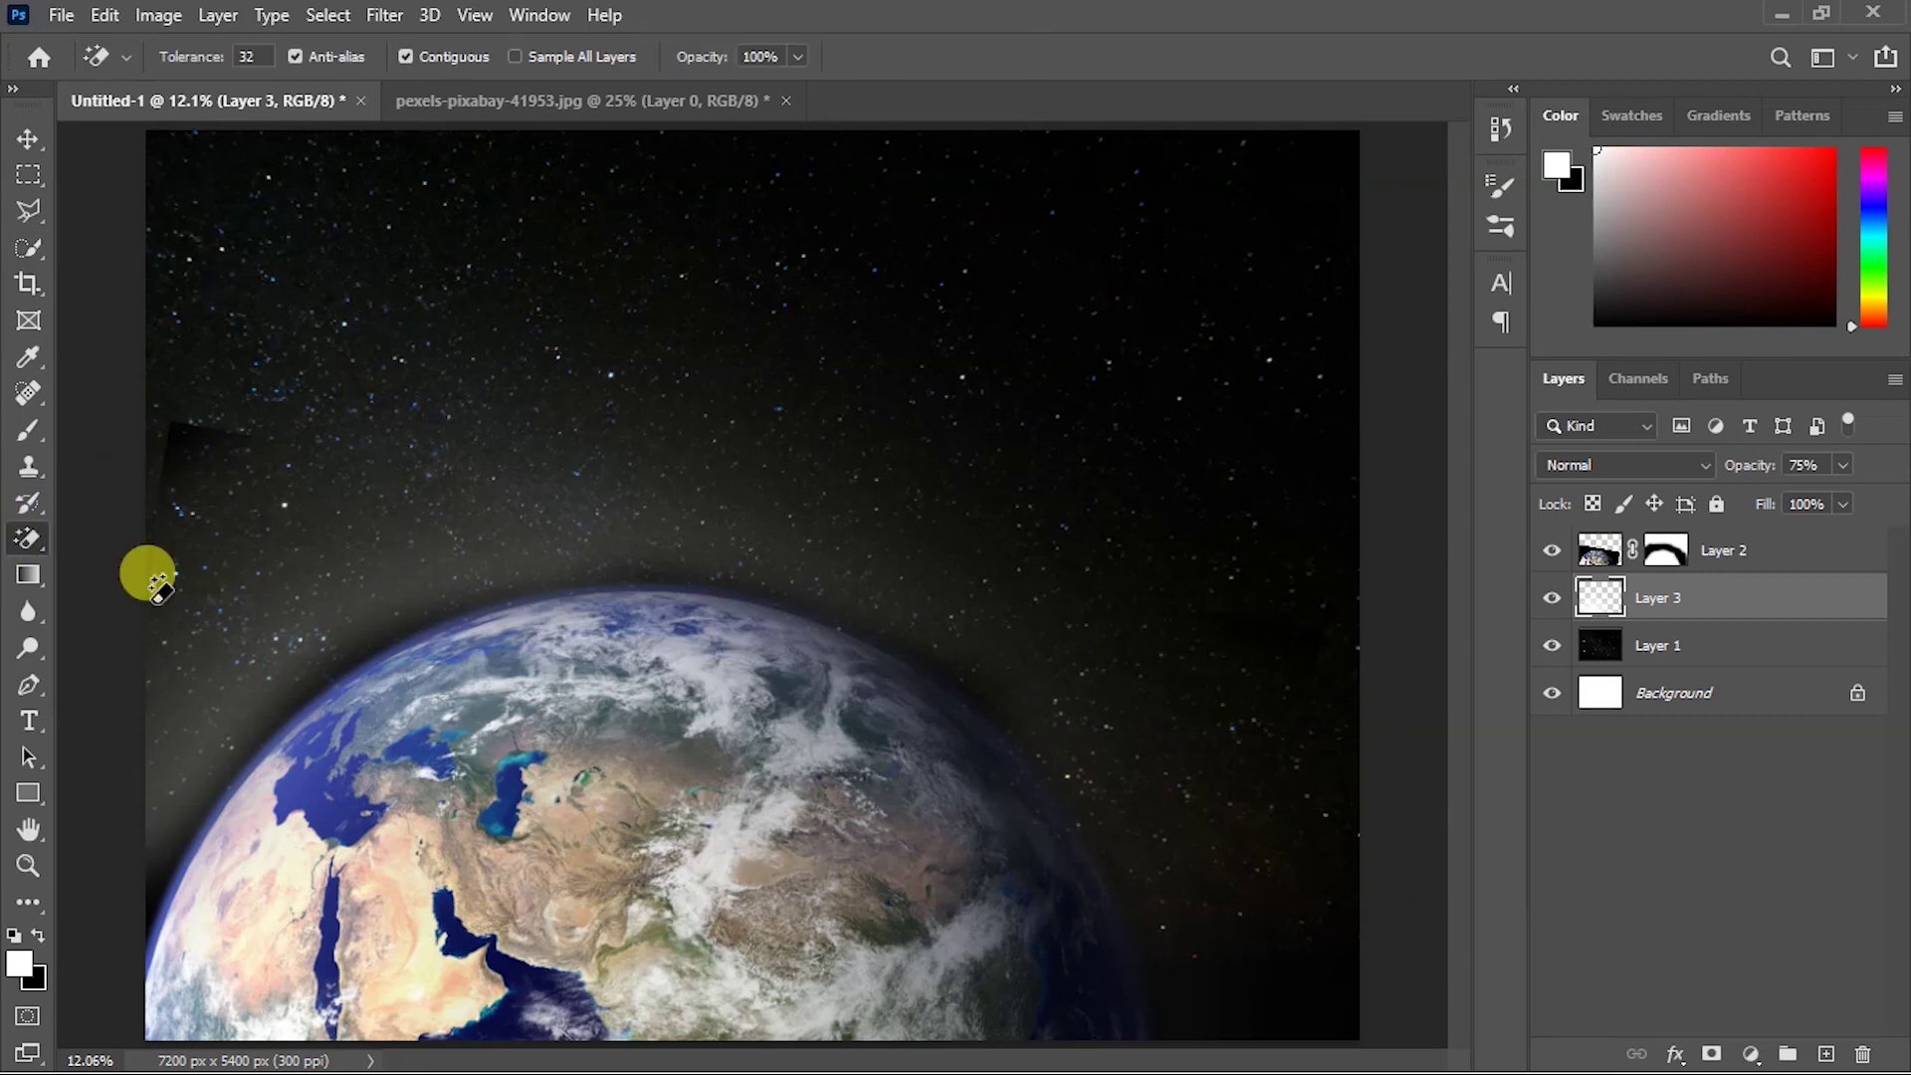
click(995, 448)
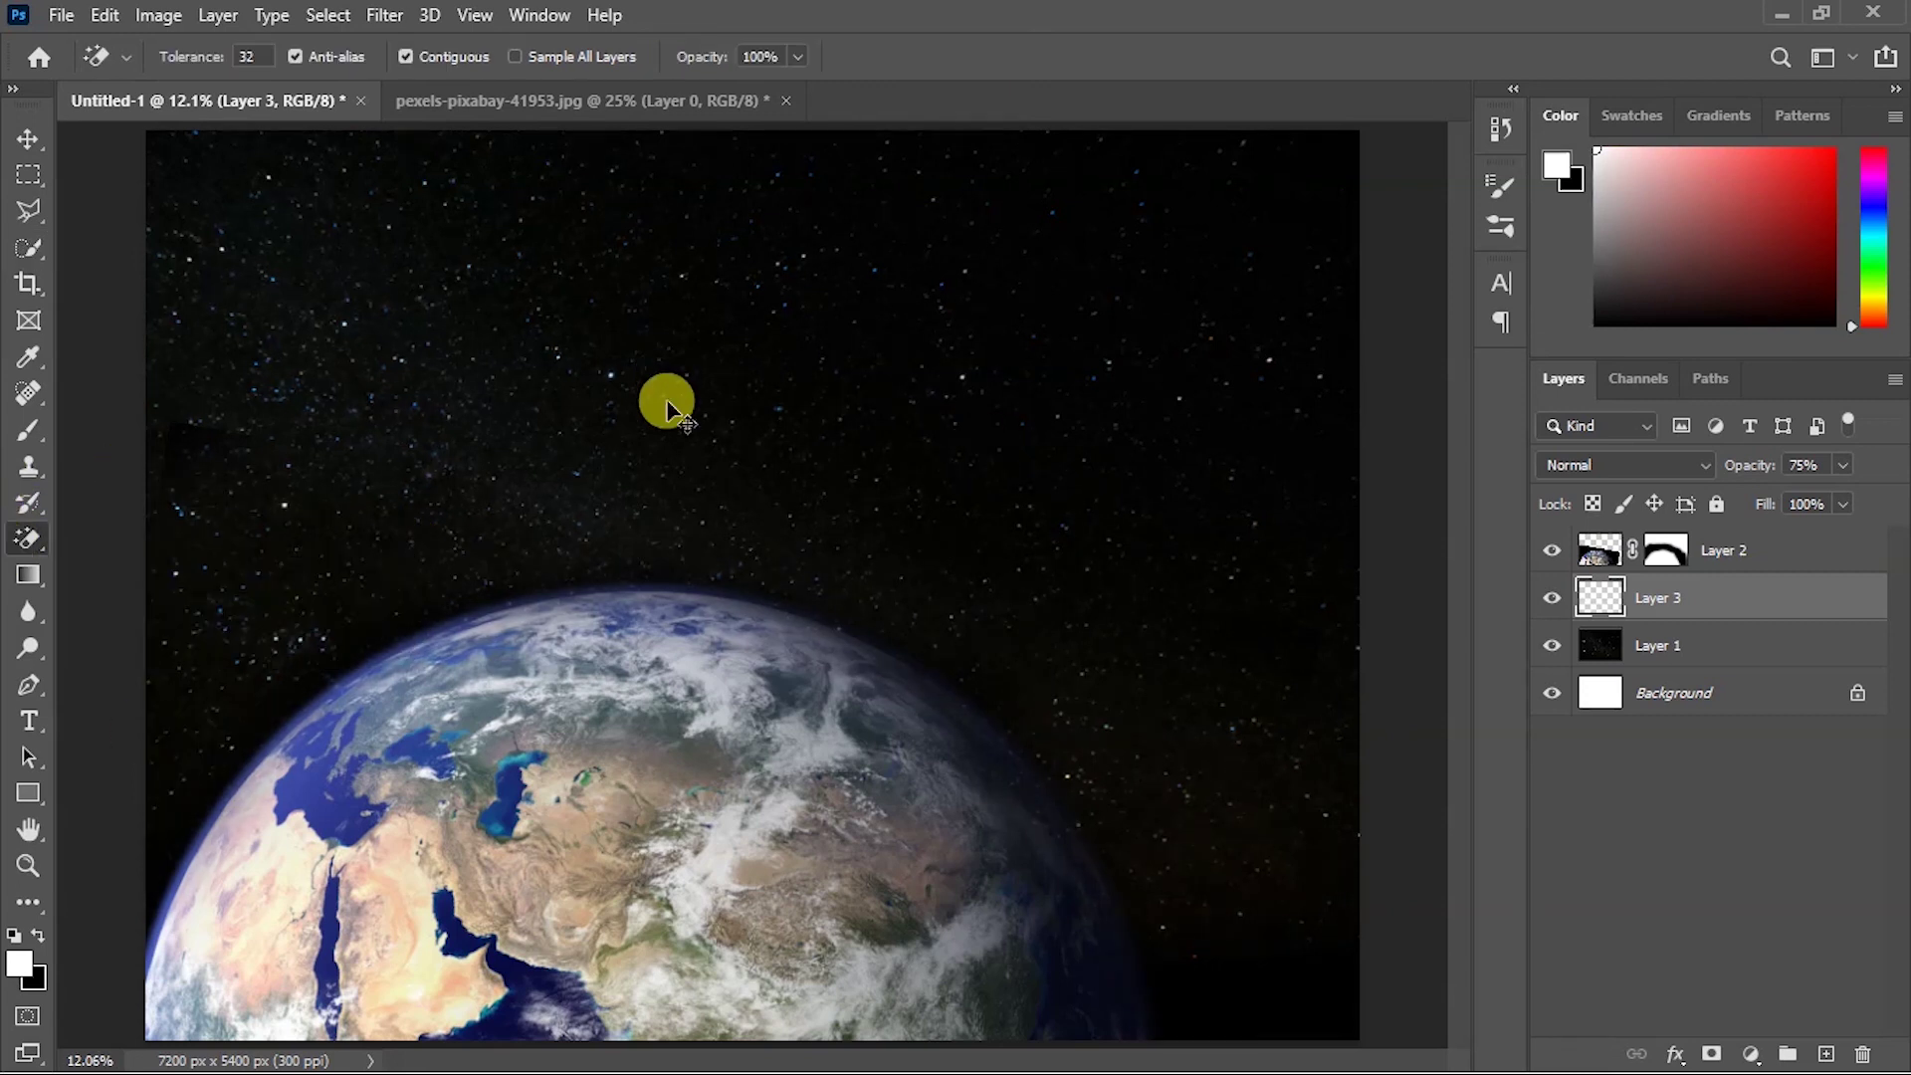
key(ctrl+z)
click(1834, 597)
click(1738, 561)
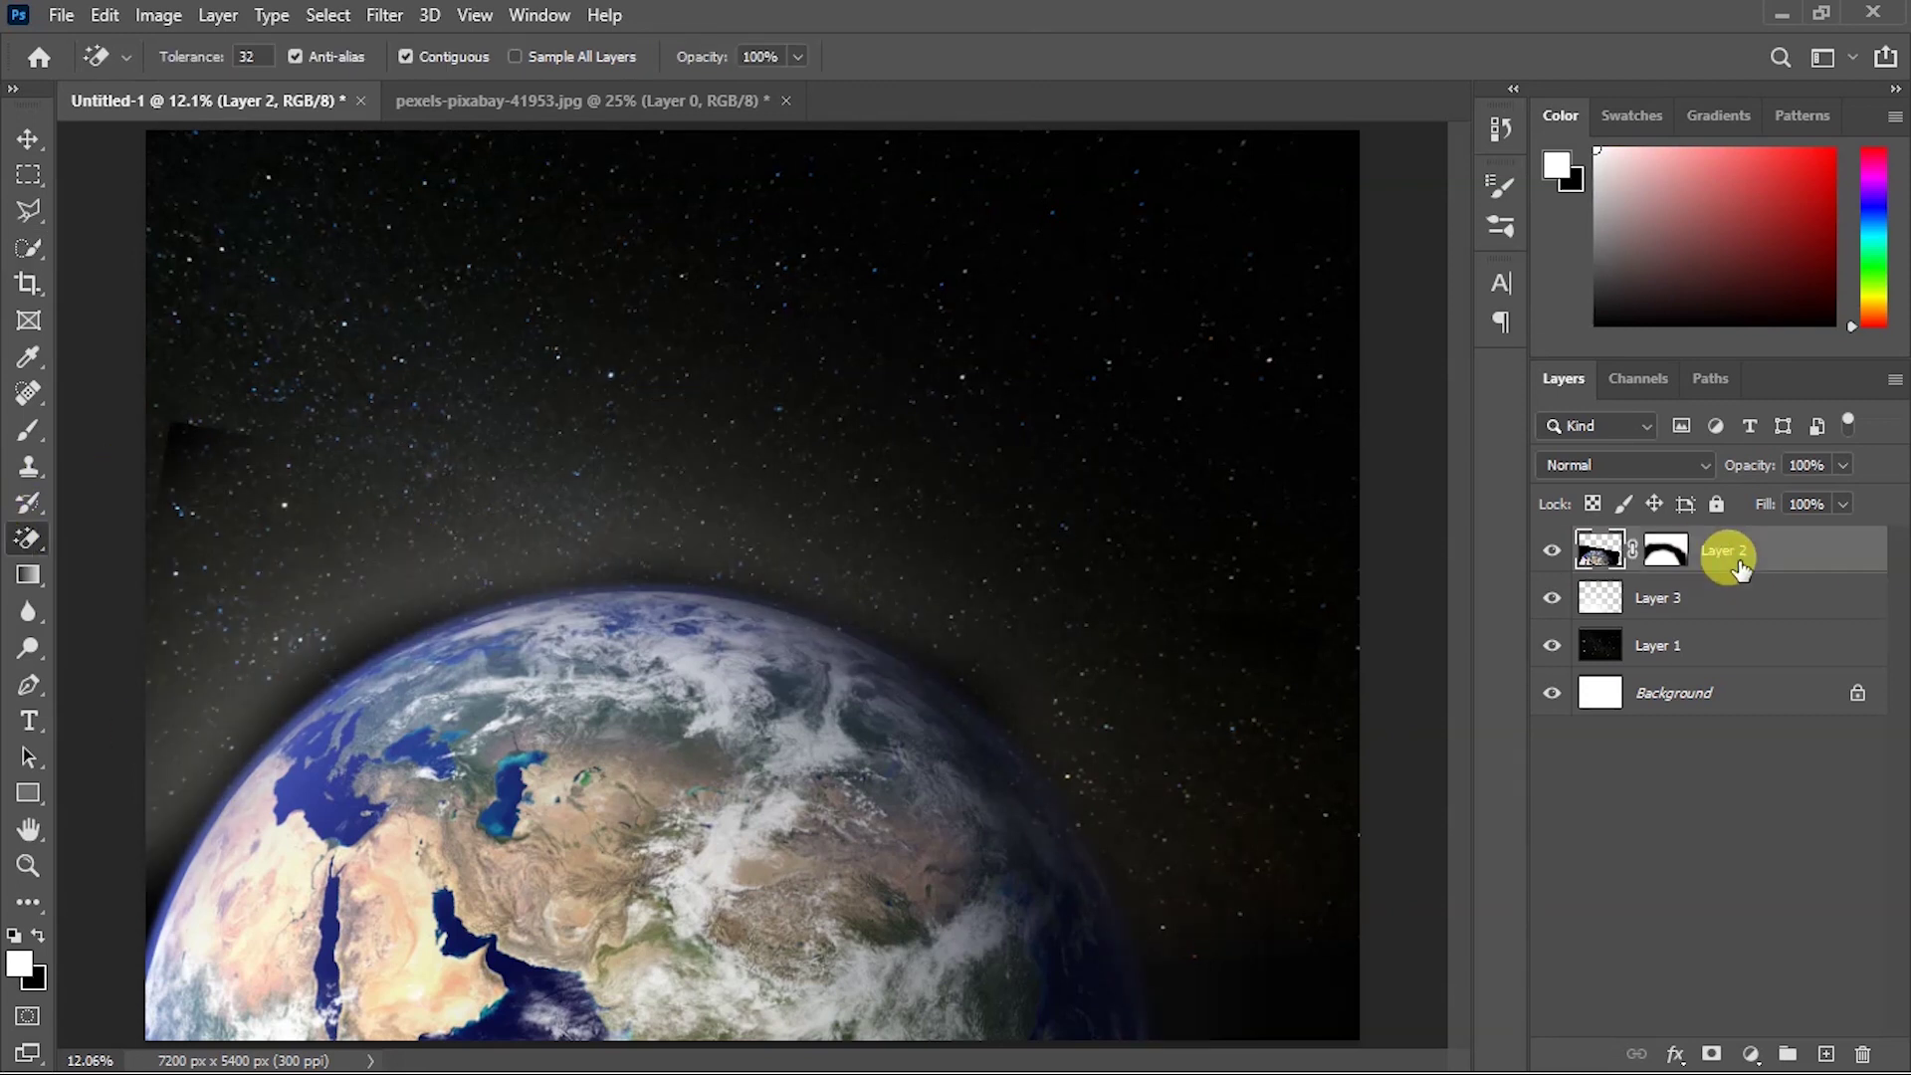
click(398, 625)
key(ctrl+z)
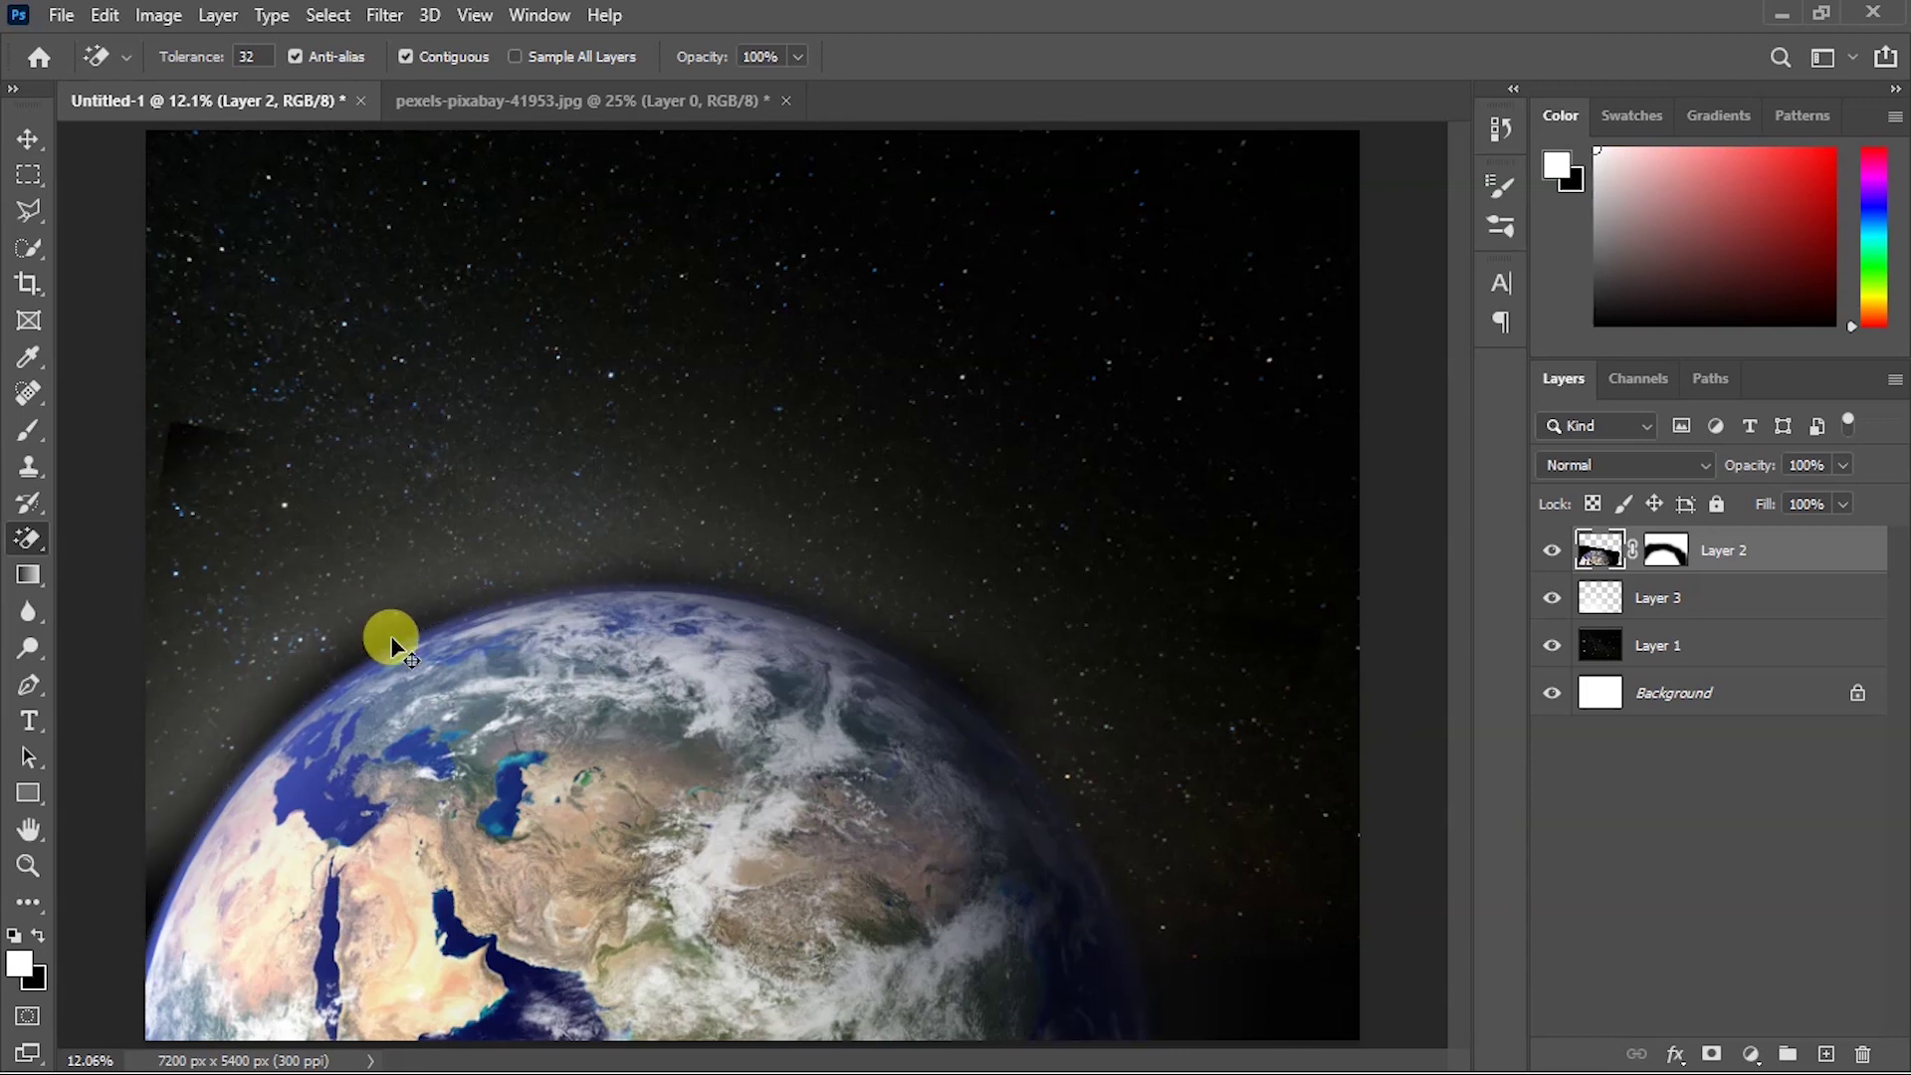
Duplicate the Earth layer, erase the dark ring on the copy, and target the original's mask.
key(ctrl+j)
click(444, 615)
click(1649, 614)
click(37, 426)
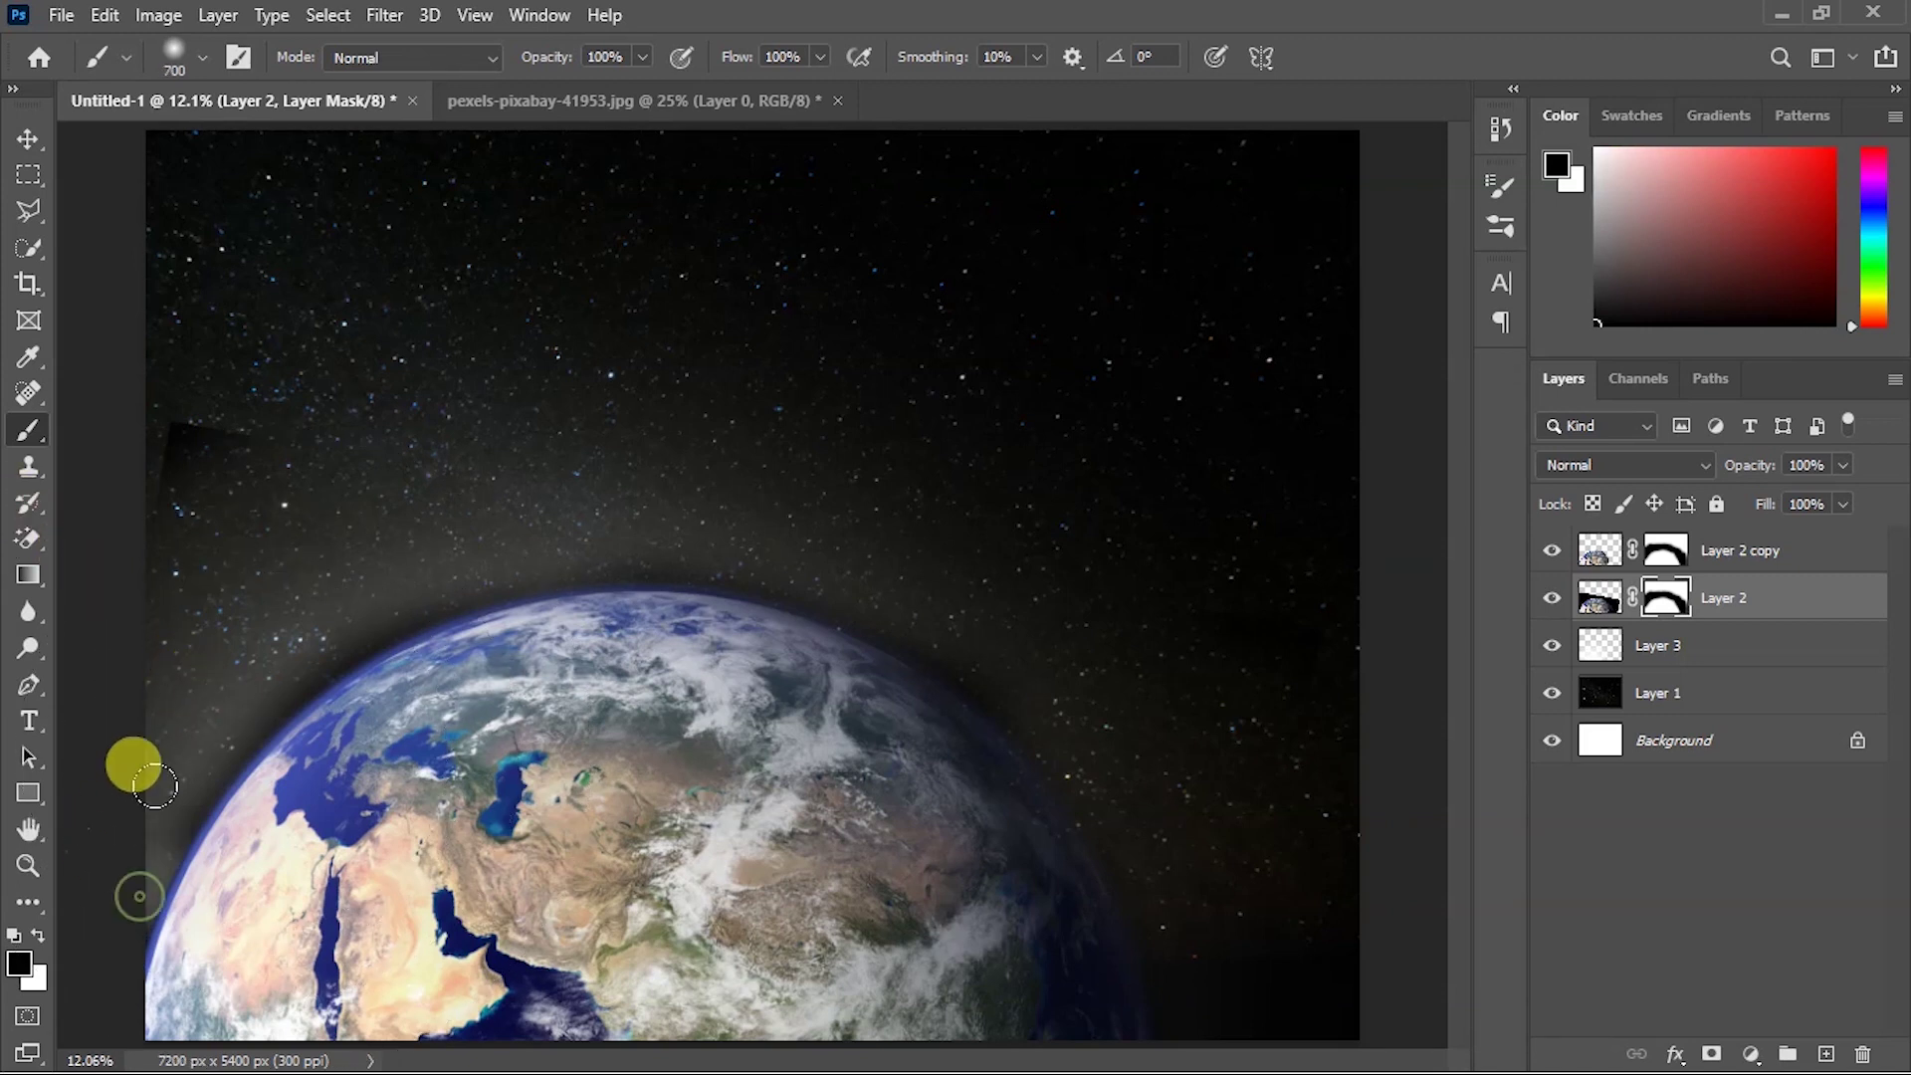
Mask out the bright glow along the Earth's upper-left rim on Layer 2.
drag(128, 832, 1079, 736)
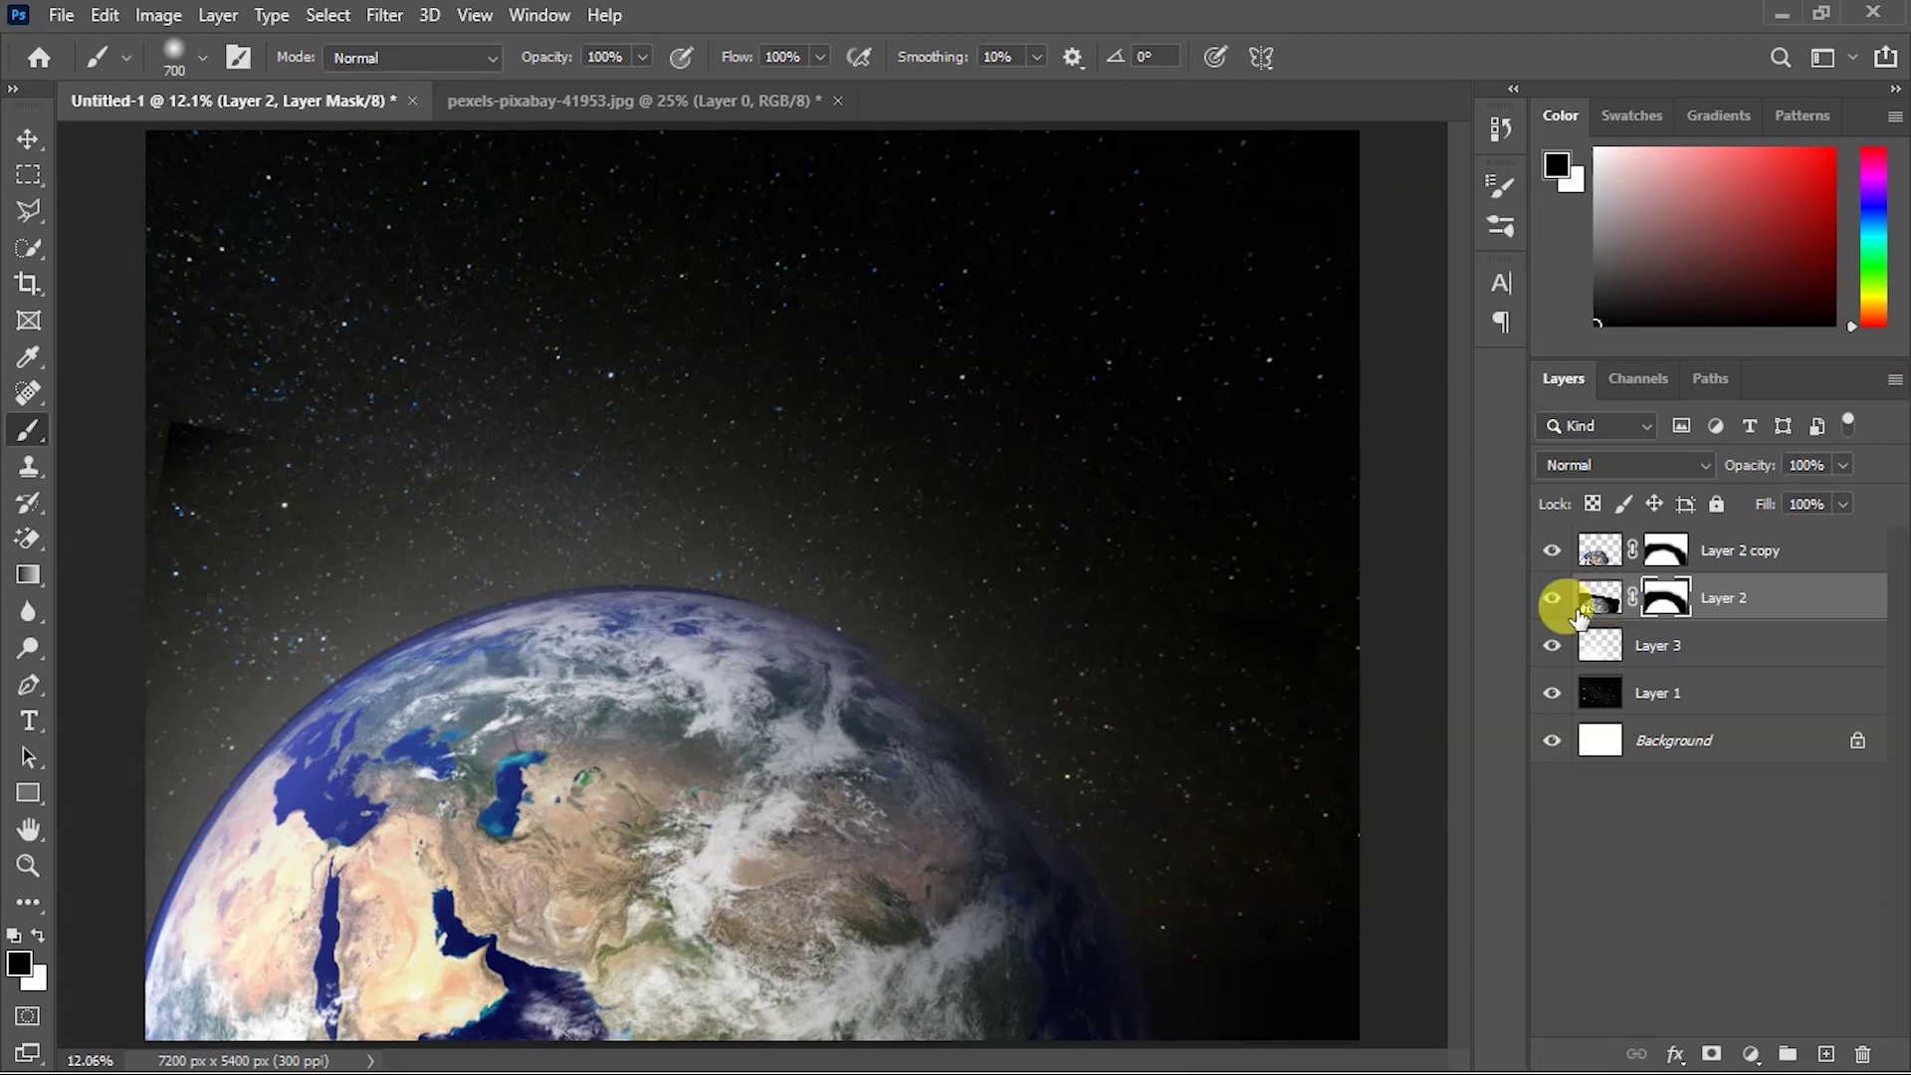
click(1612, 607)
right_click(876, 696)
double_click(1065, 619)
drag(936, 799, 991, 861)
key(ctrl+z)
Refine Layer 2's mask along the Earth's rim, finishing with a Soft Round brush.
click(1665, 597)
key(x)
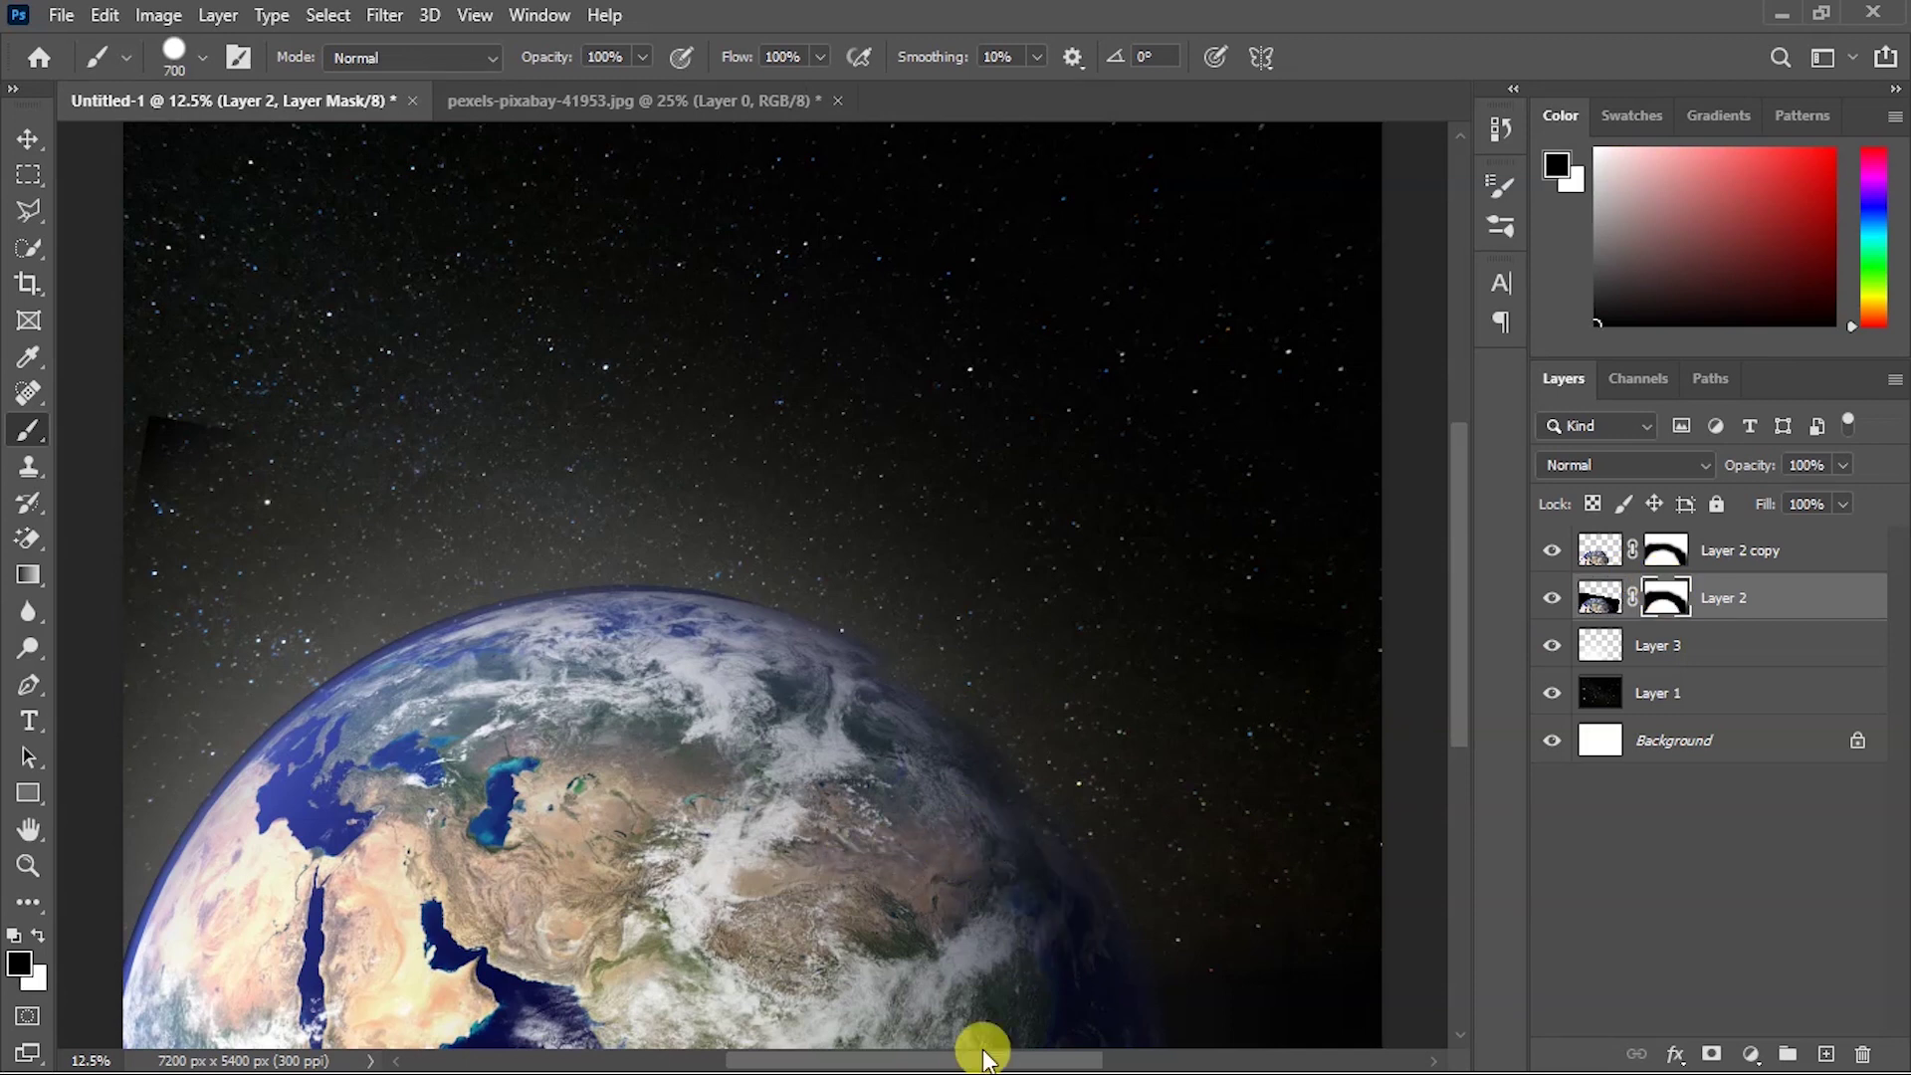
drag(947, 796, 858, 705)
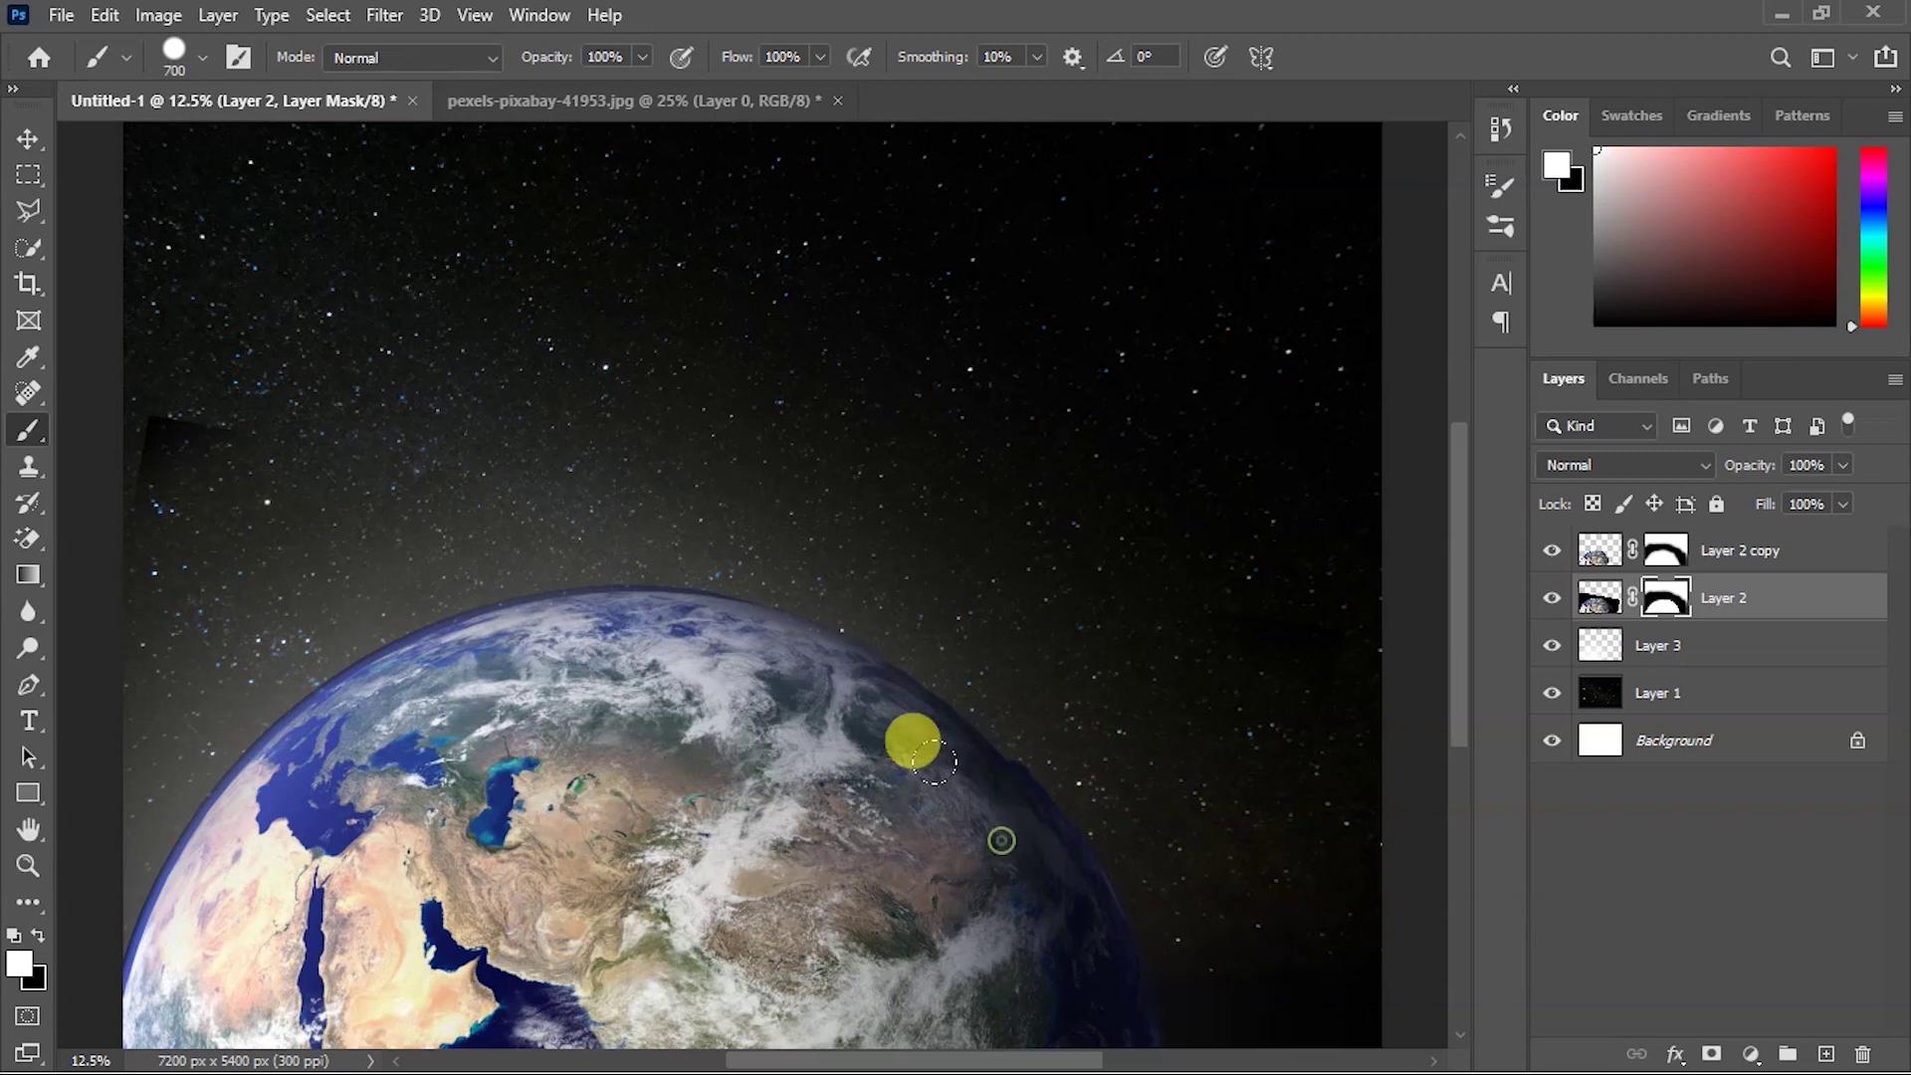
drag(935, 761, 871, 714)
right_click(856, 704)
click(1352, 631)
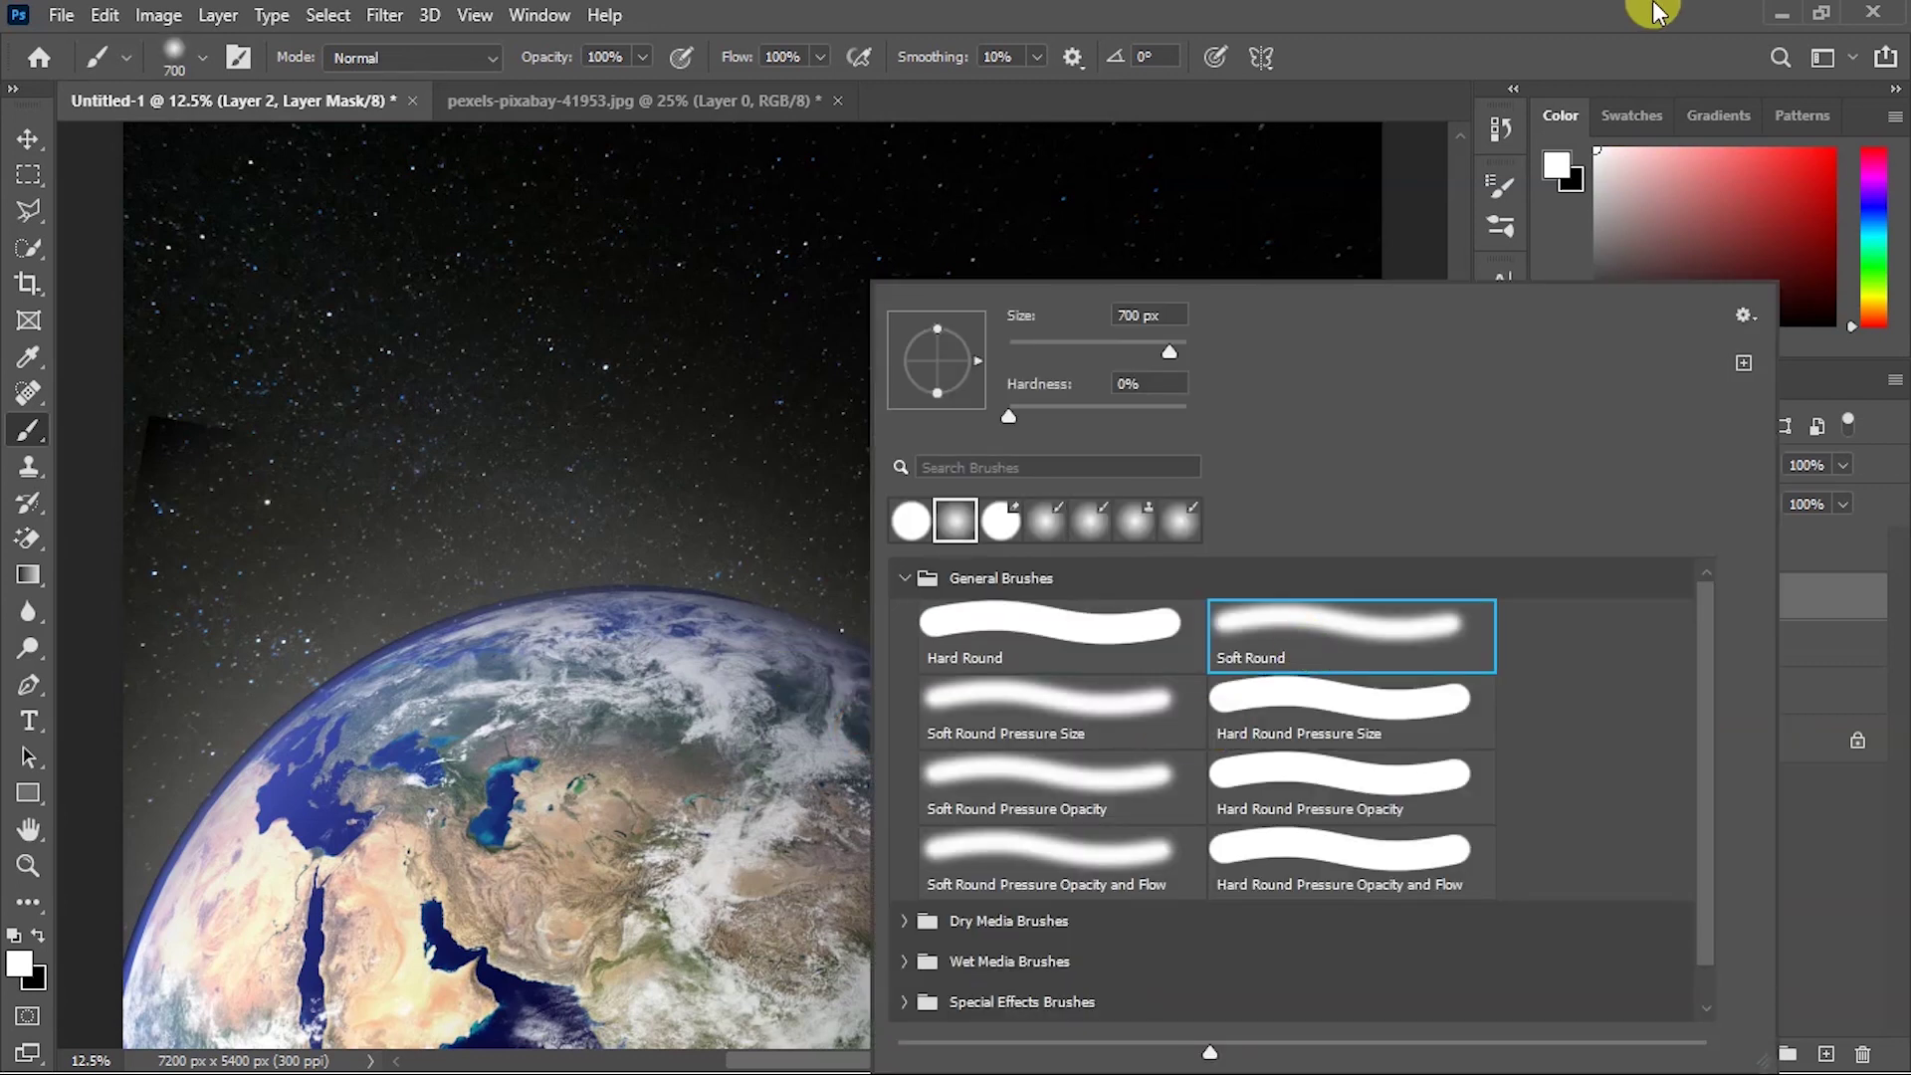
click(813, 664)
Select the Layer 2 copy and open the astronaut photo in its own document.
scroll(1117, 1024, down, 3)
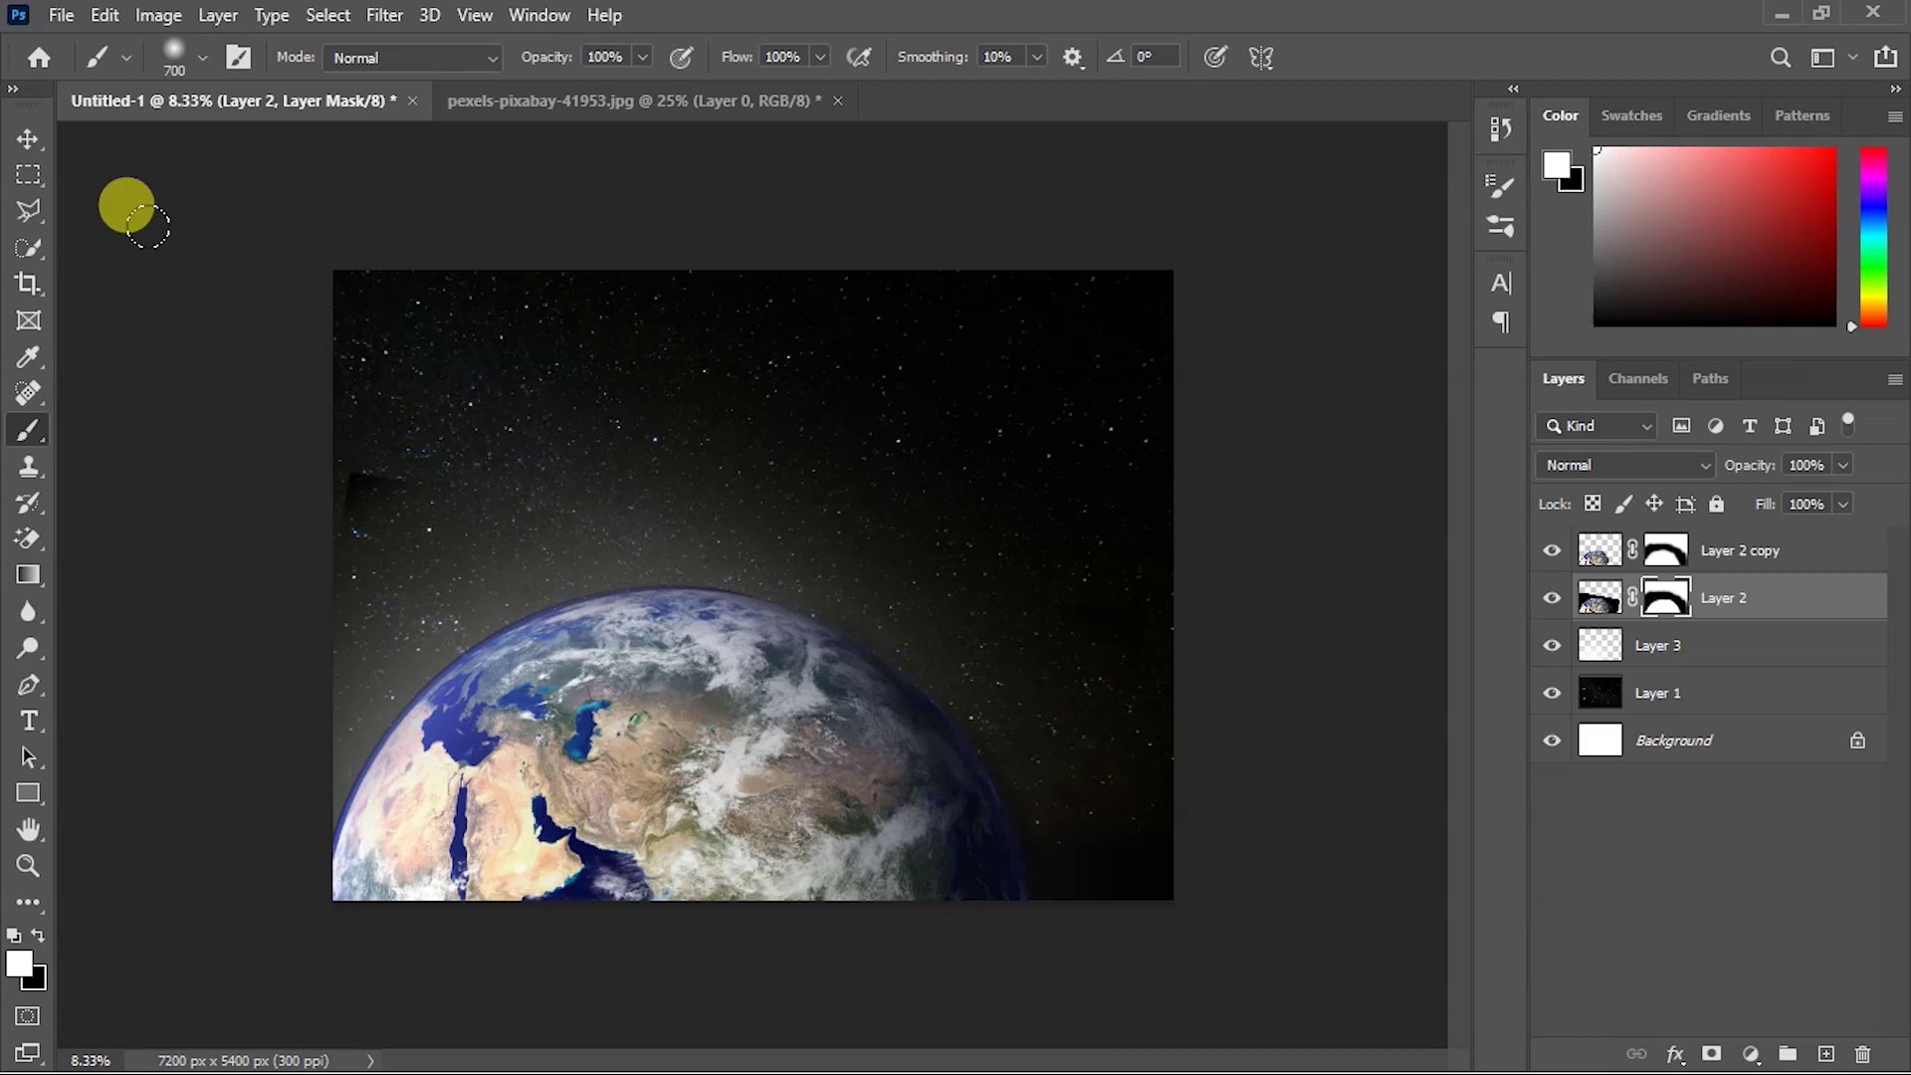
click(20, 148)
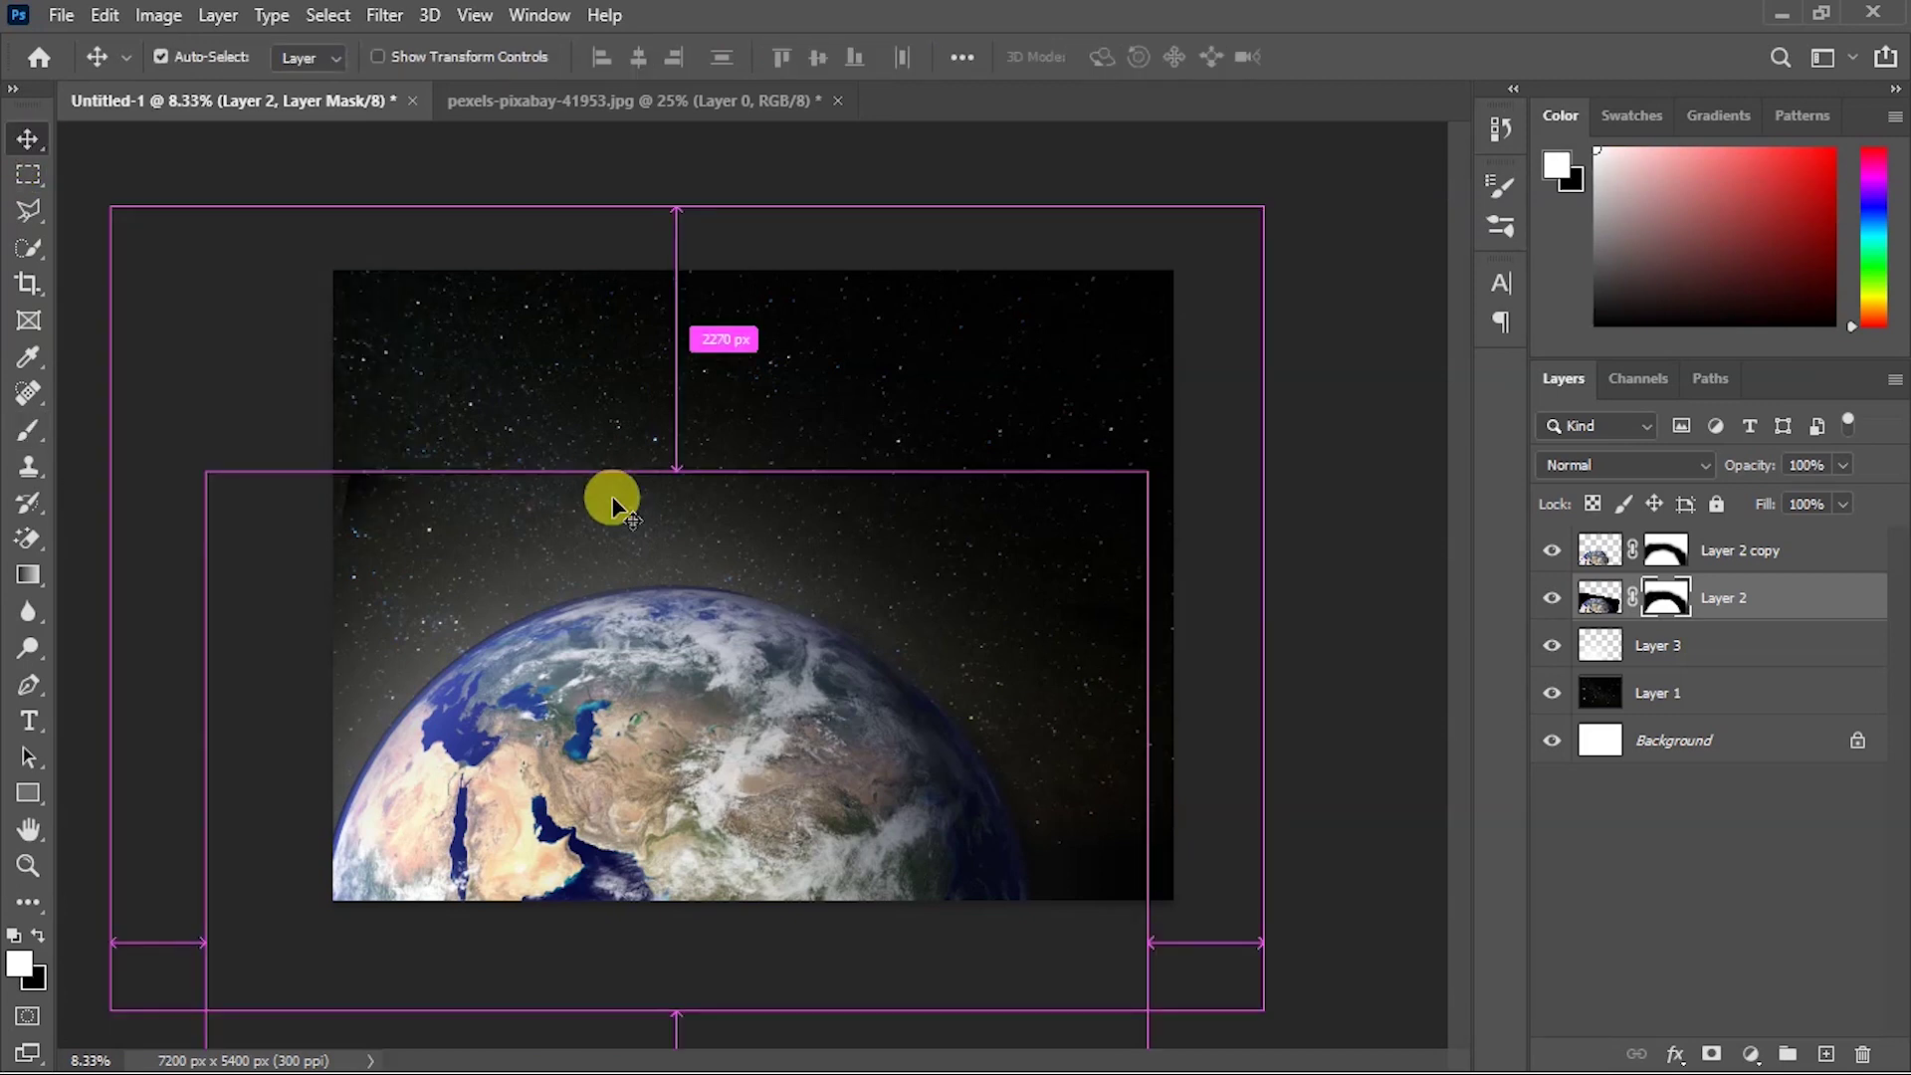
scroll(612, 503, up, 2)
click(801, 669)
key(x)
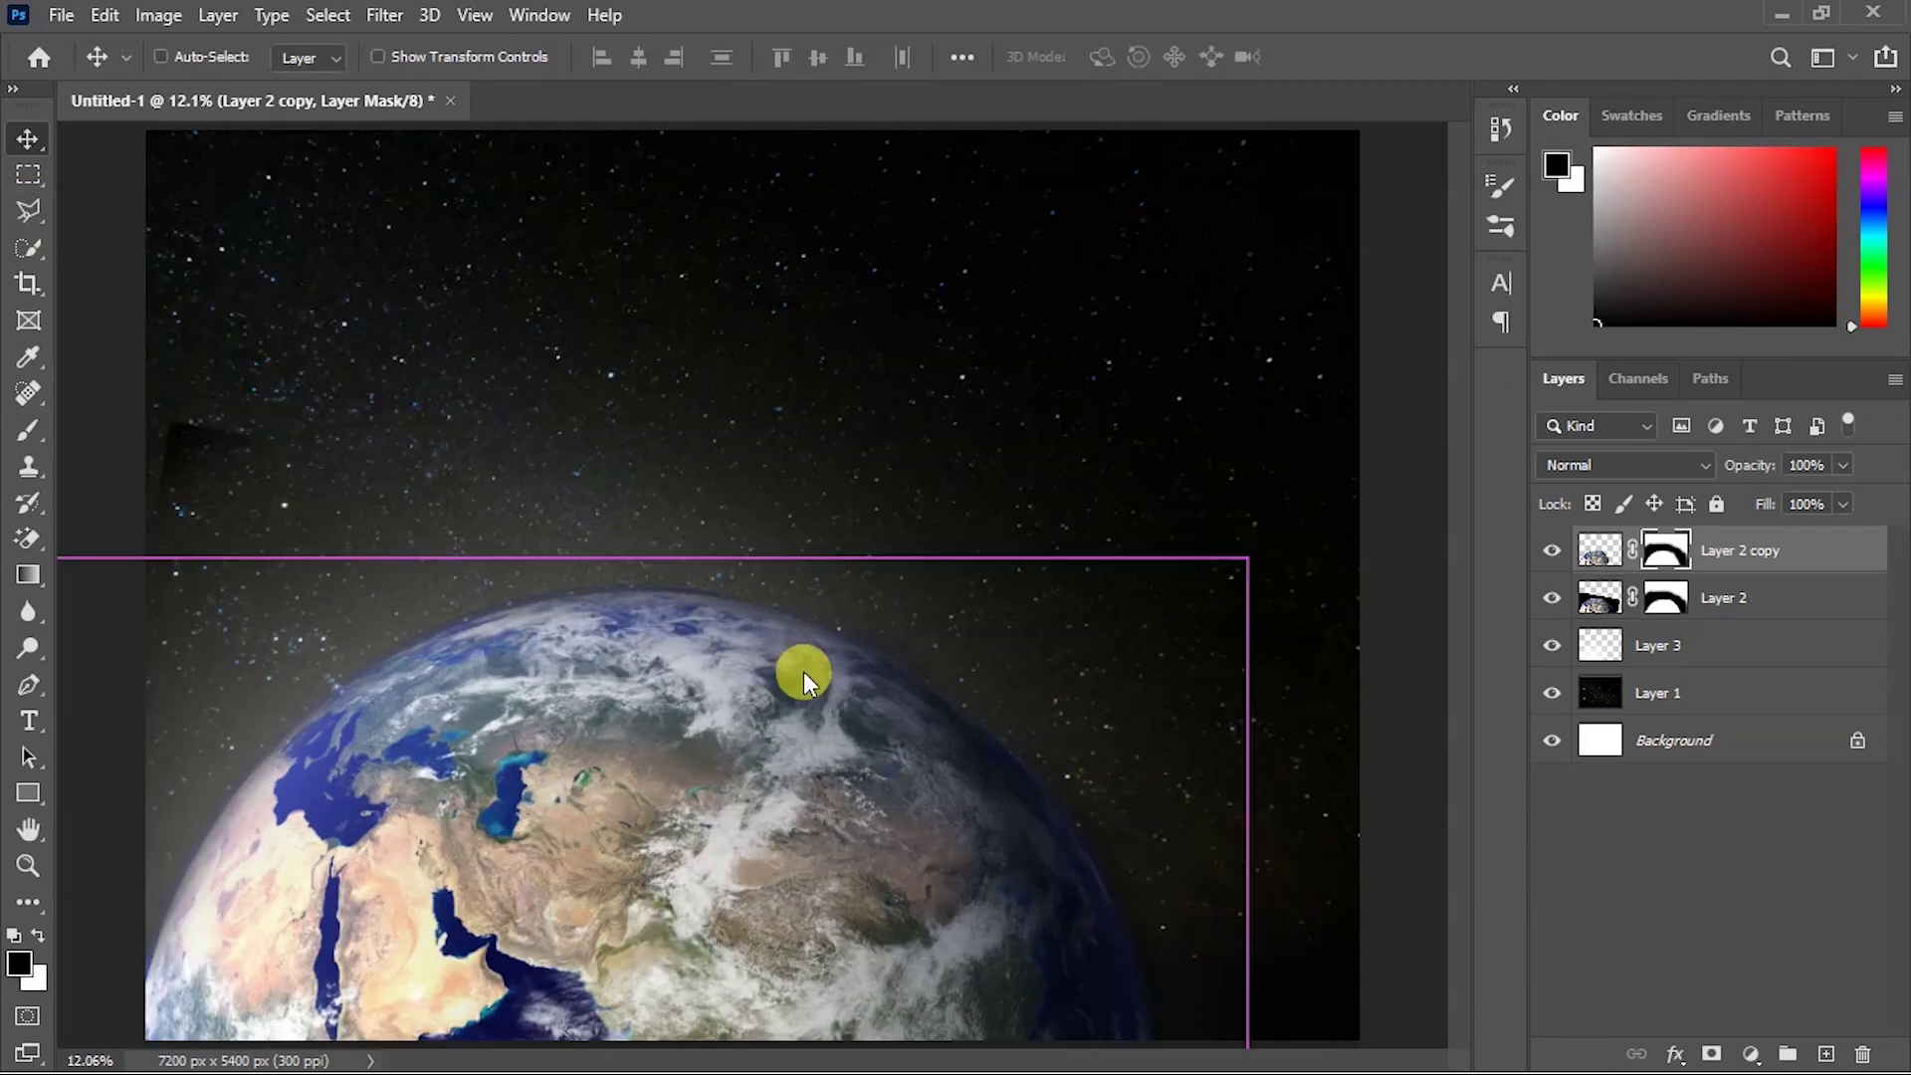
key(ctrl+o)
click(392, 176)
click(1159, 813)
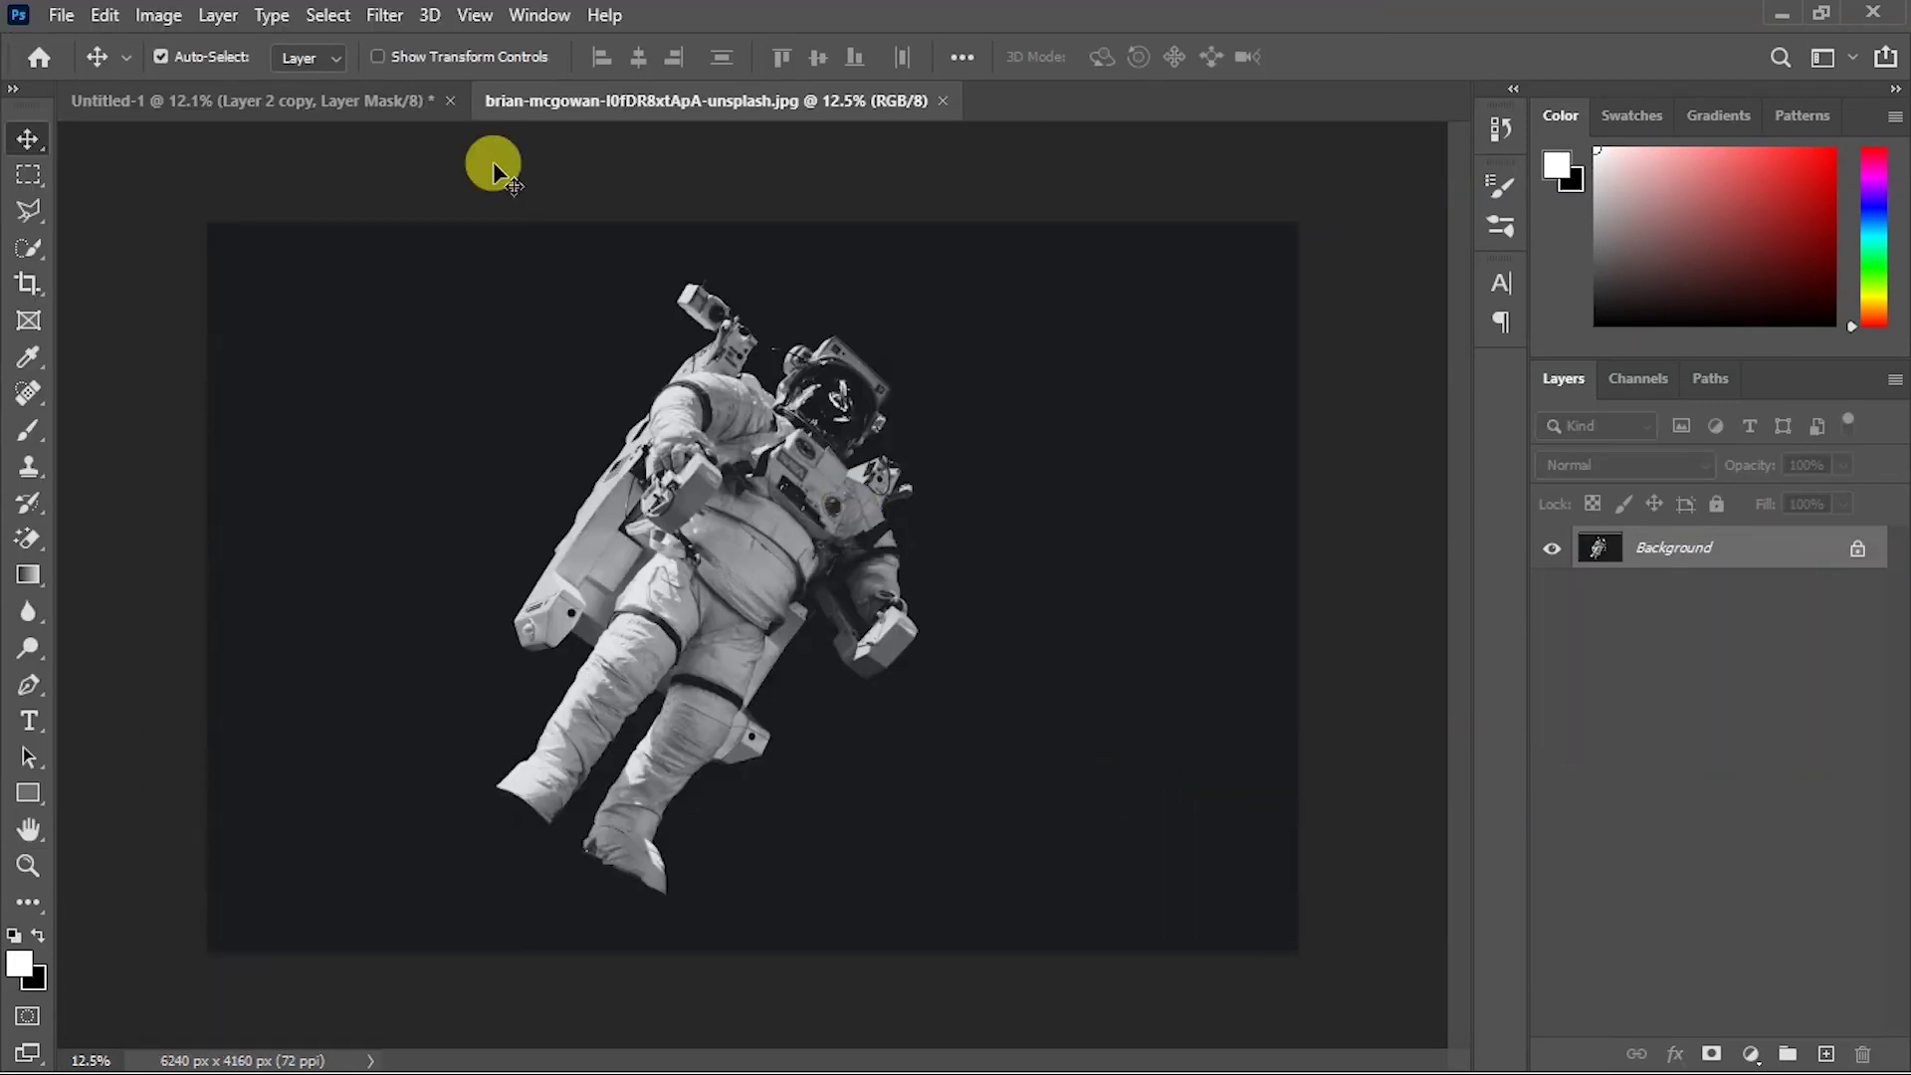
Mask the astronaut off his dark background with Focus Area and drag him into the composite.
click(338, 16)
click(526, 314)
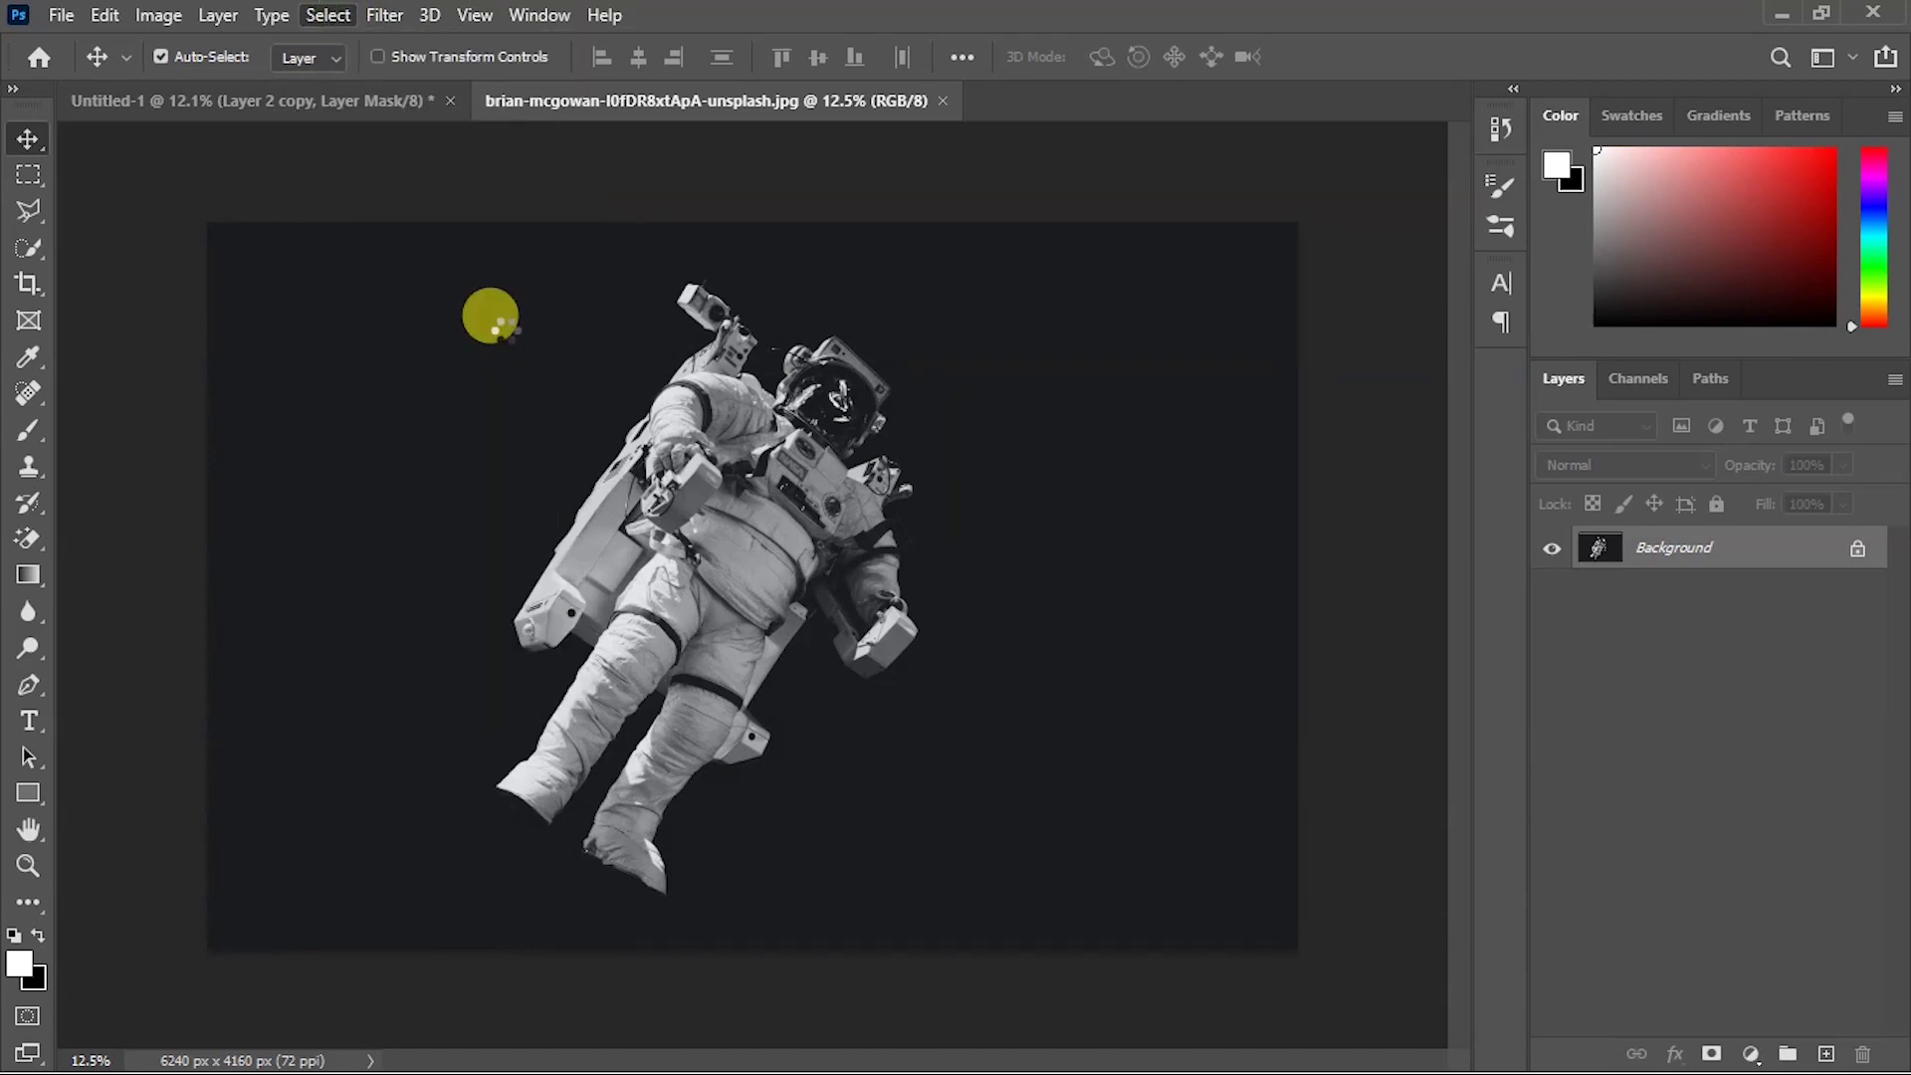
click(1708, 1053)
mouse_move(613, 563)
mouse_down()
mouse_move(789, 563)
mouse_move(1035, 667)
mouse_up()
Shrink the astronaut to about a quarter and place him beside the Earth's right rim.
key(ctrl+t)
mouse_move(478, 329)
mouse_down()
mouse_move(1238, 841)
mouse_move(1013, 676)
mouse_up()
drag(1199, 622, 1096, 699)
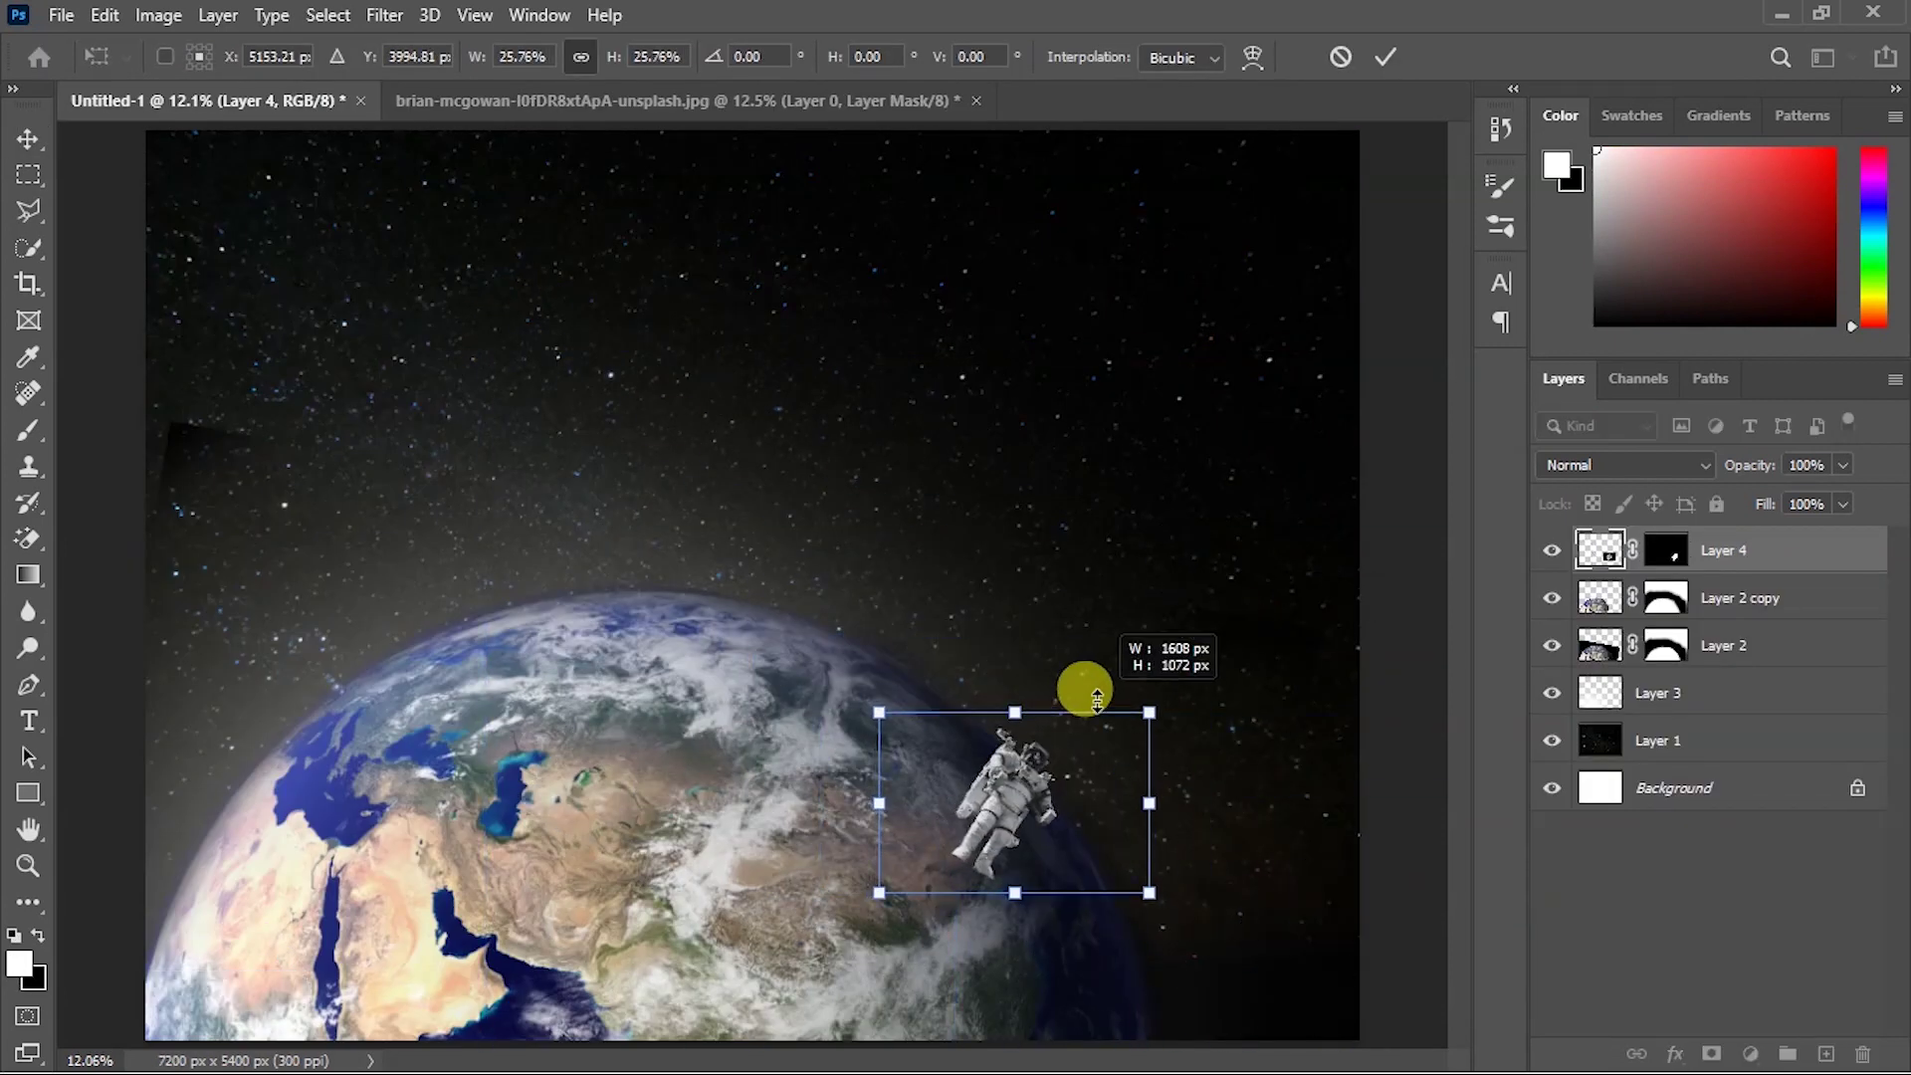
key(Return)
key(ctrl+plus)
key(ctrl+plus)
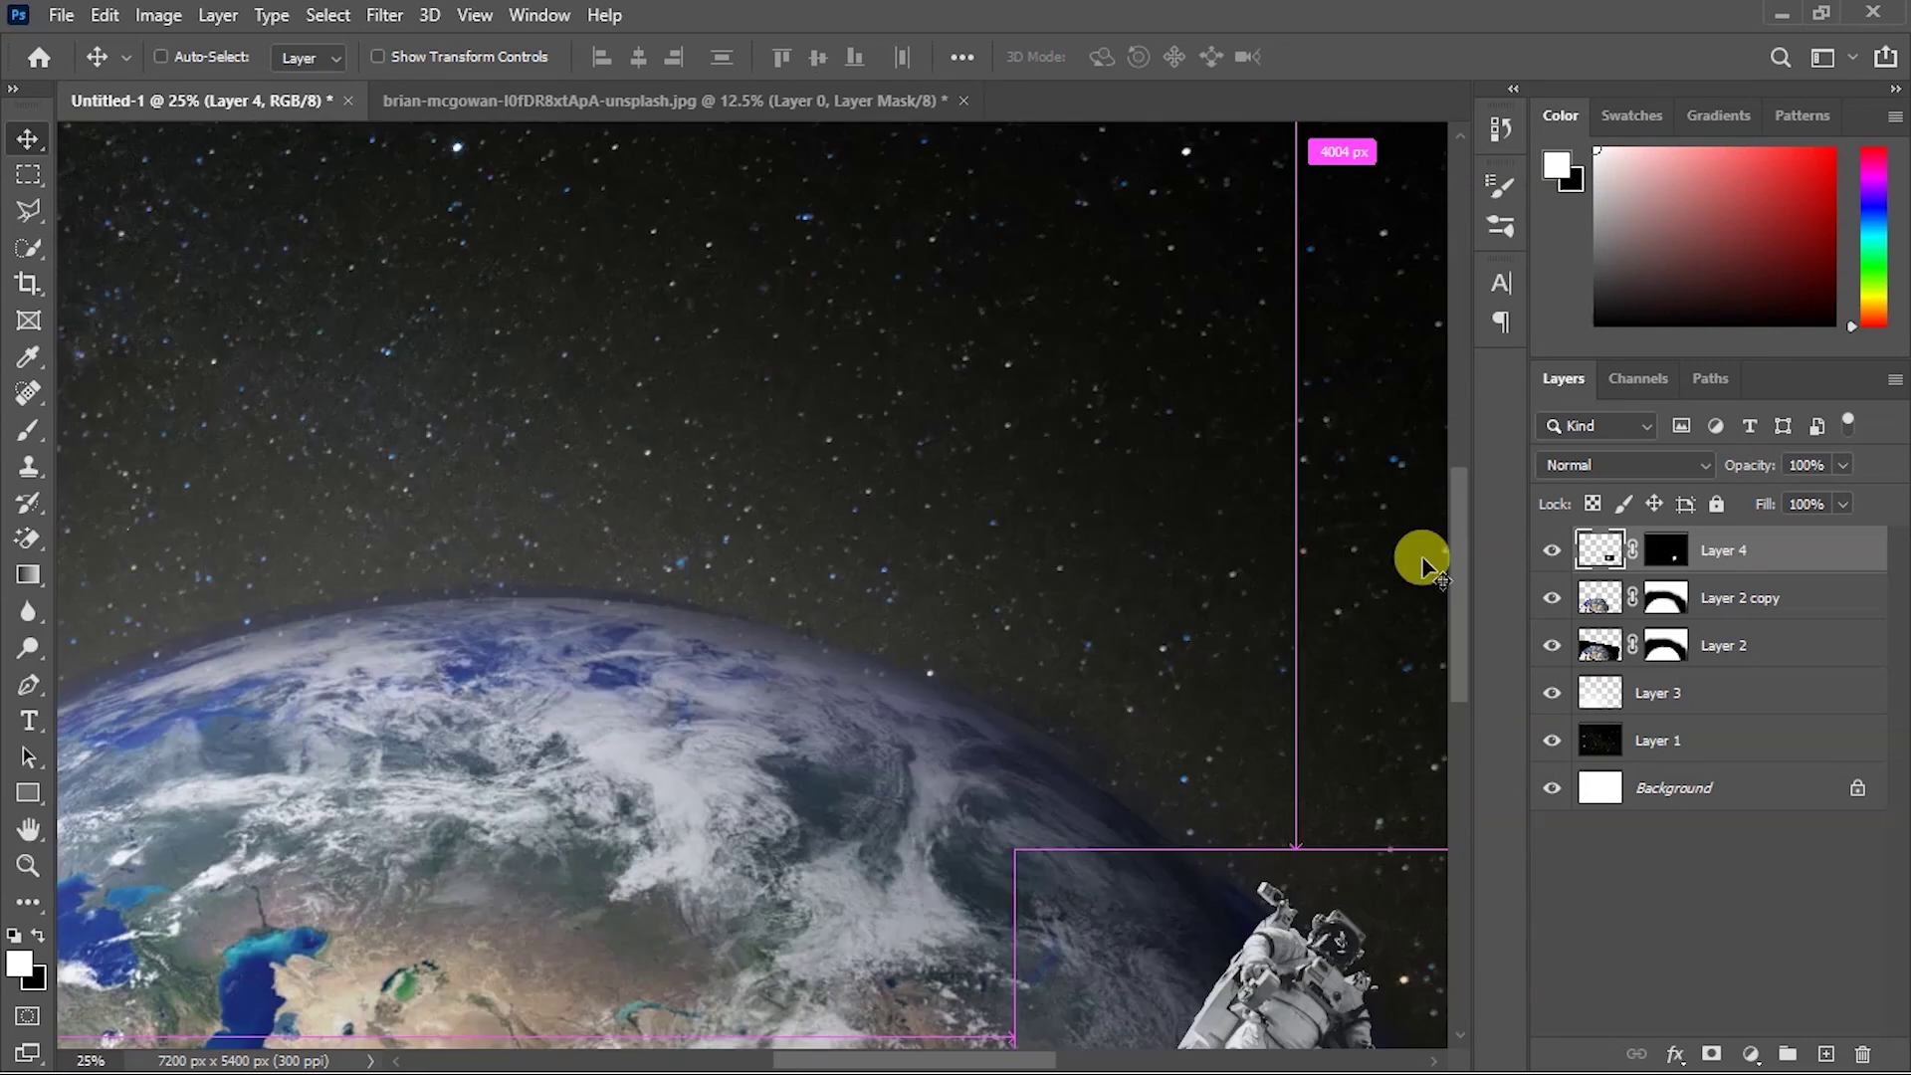
scroll(1459, 583, down, 1)
drag(1459, 583, 1449, 659)
drag(931, 1048, 1012, 1037)
key(ctrl+minus)
key(ctrl+minus)
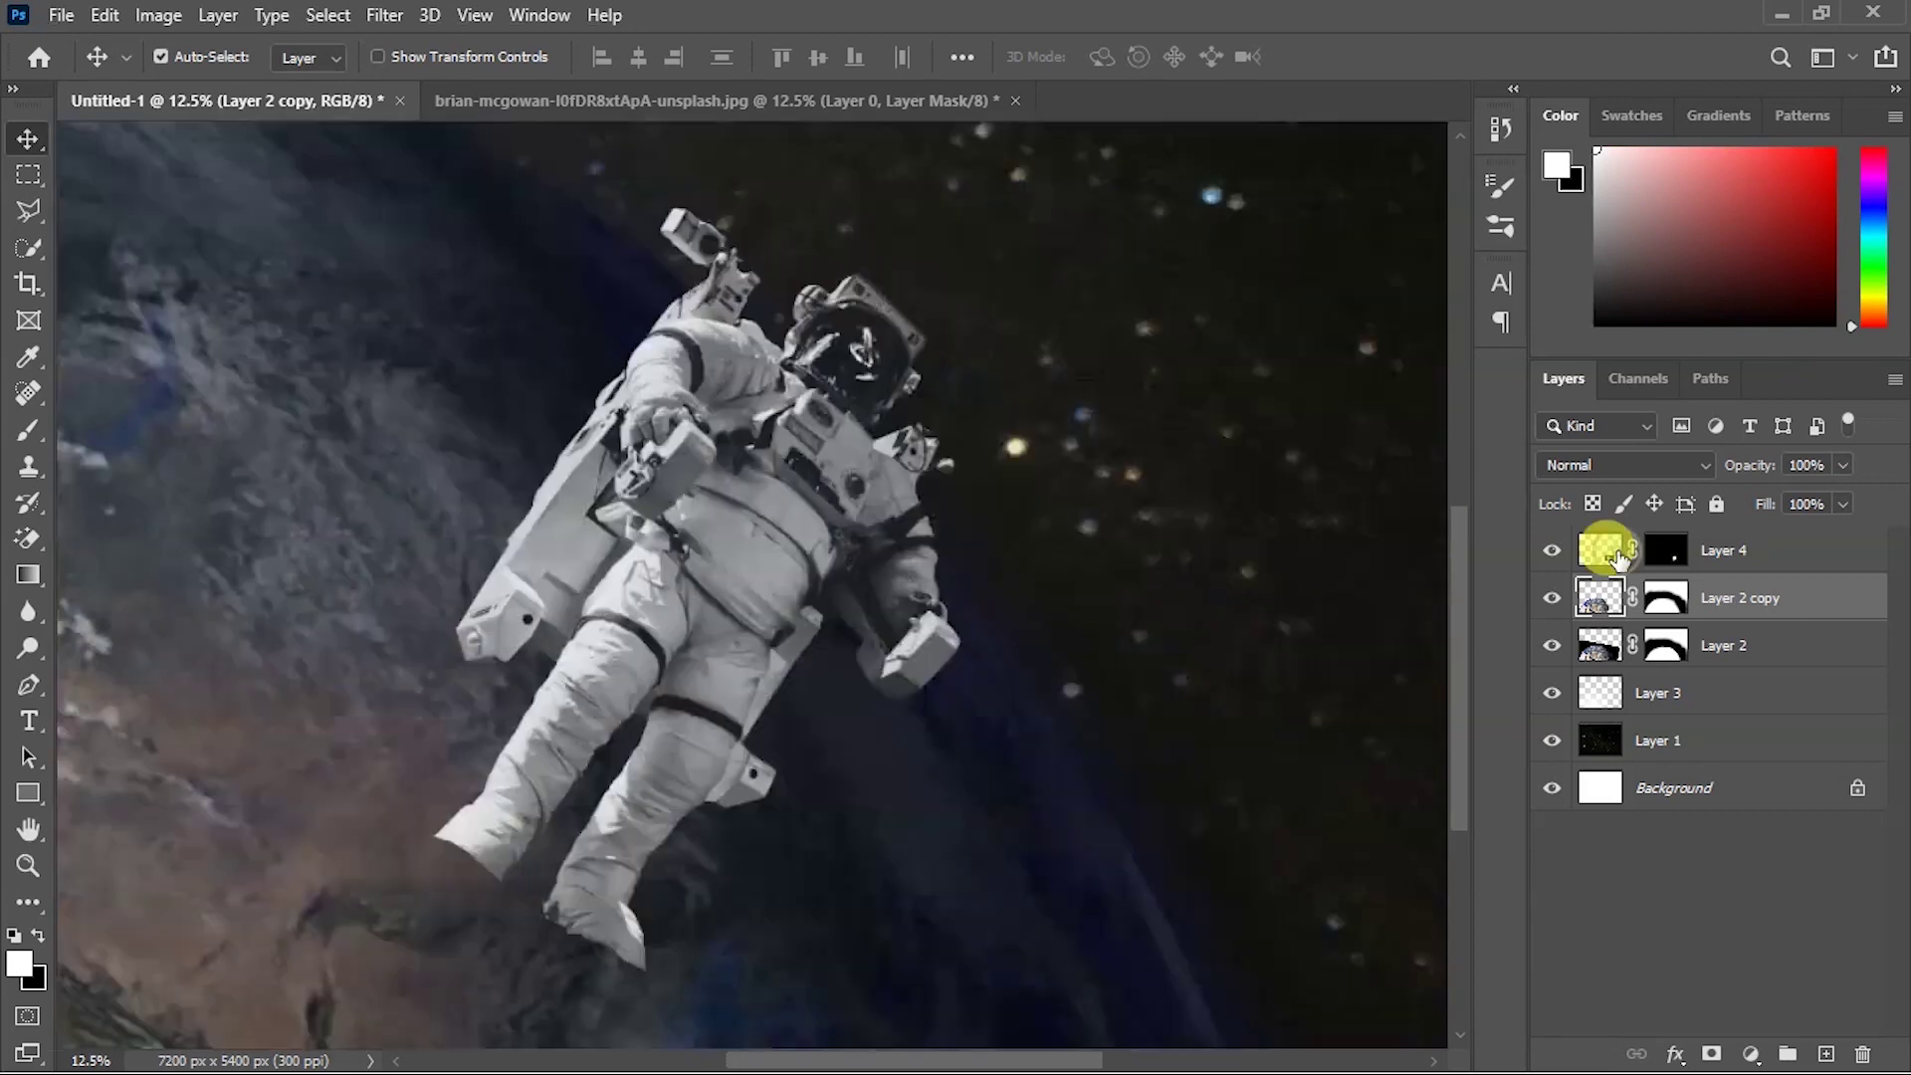
click(1599, 550)
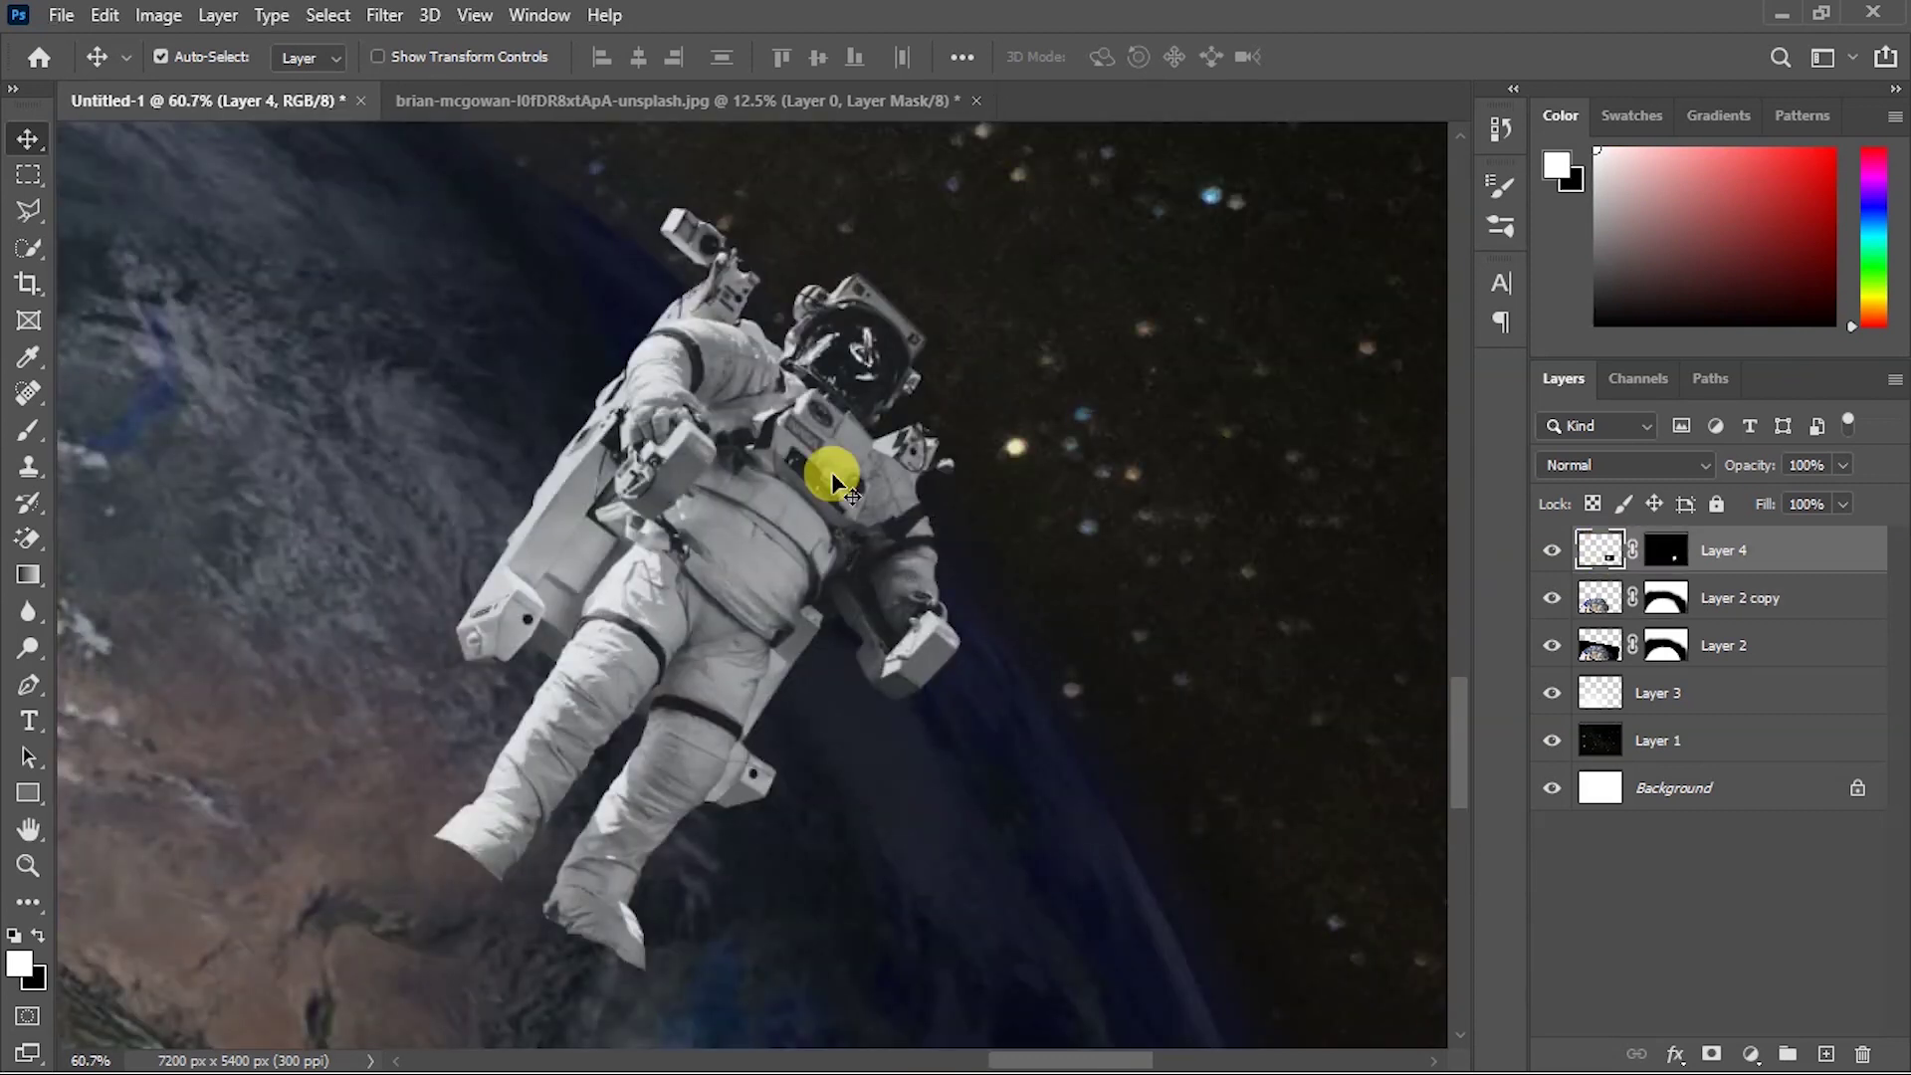
Add a raised Exposure adjustment clipped to the astronaut, with its mask inverted.
click(1748, 1052)
click(1797, 725)
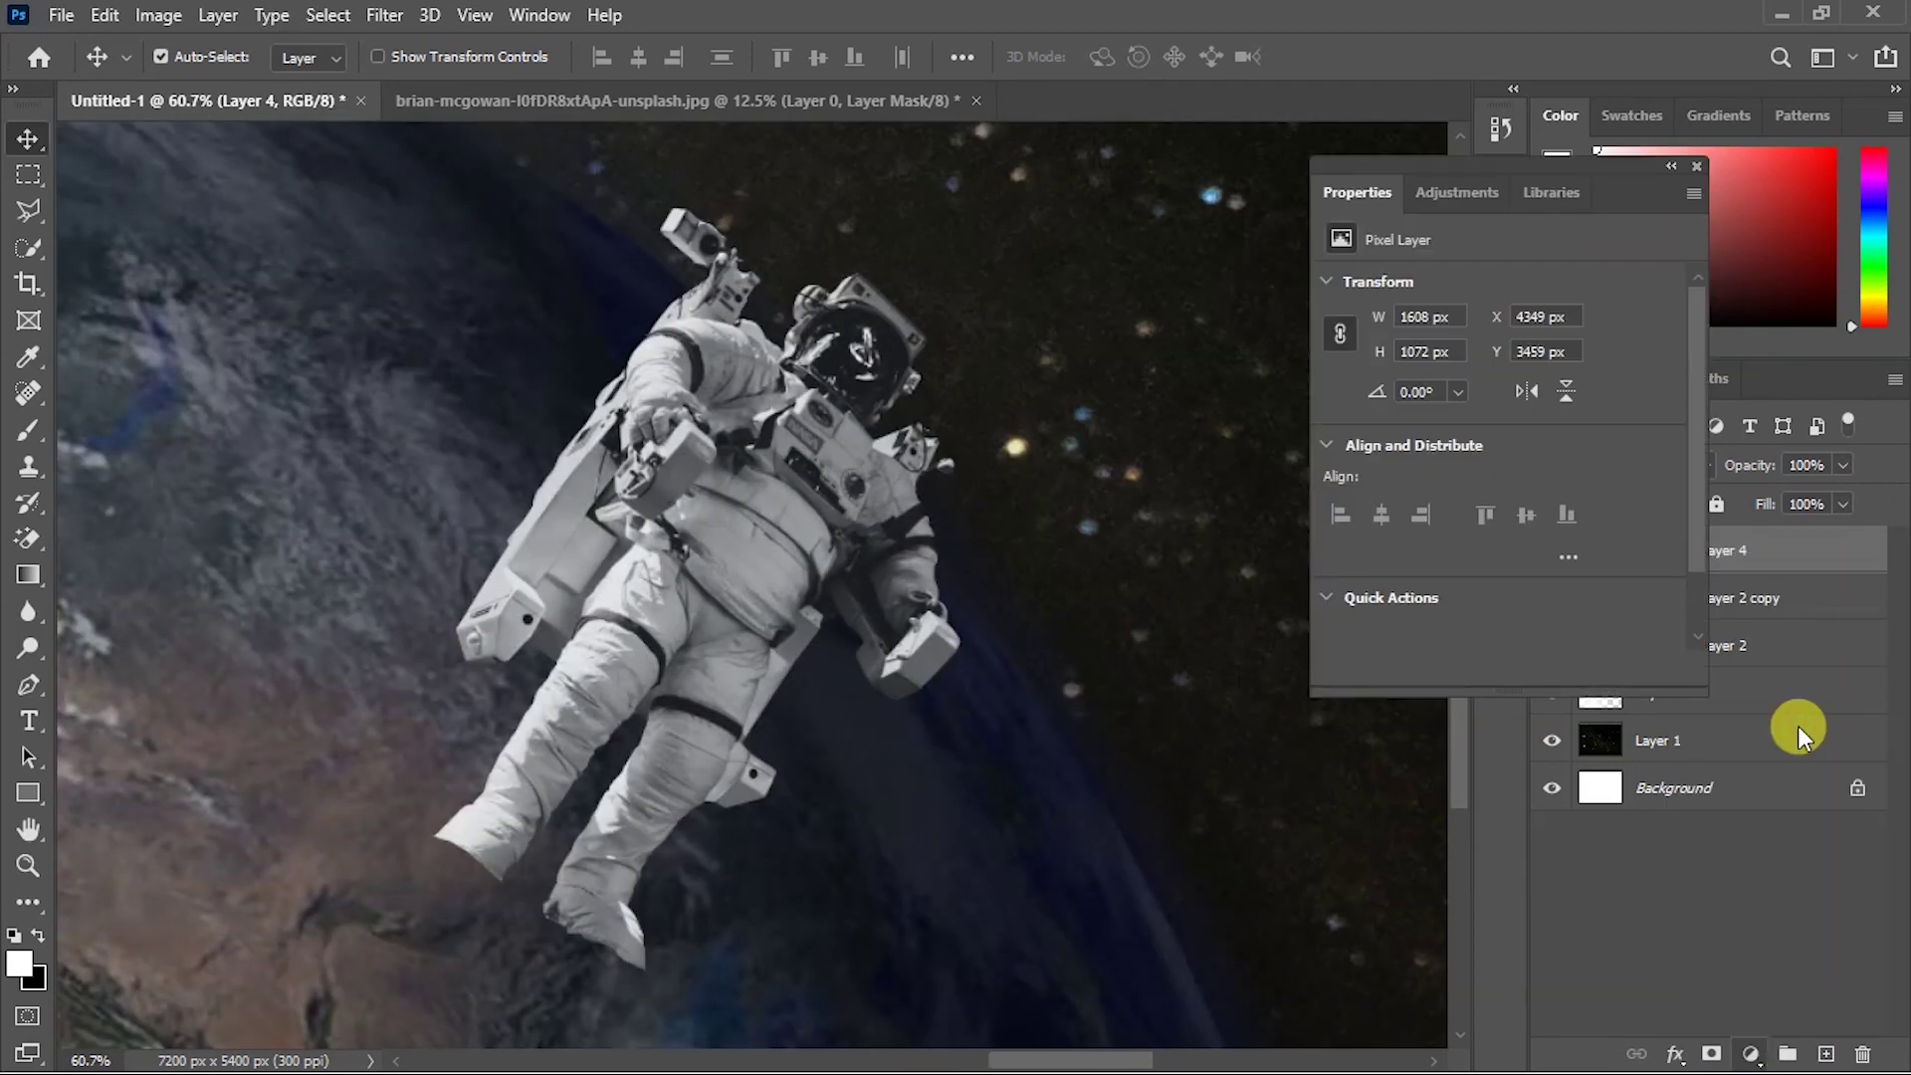
drag(1507, 373, 1535, 363)
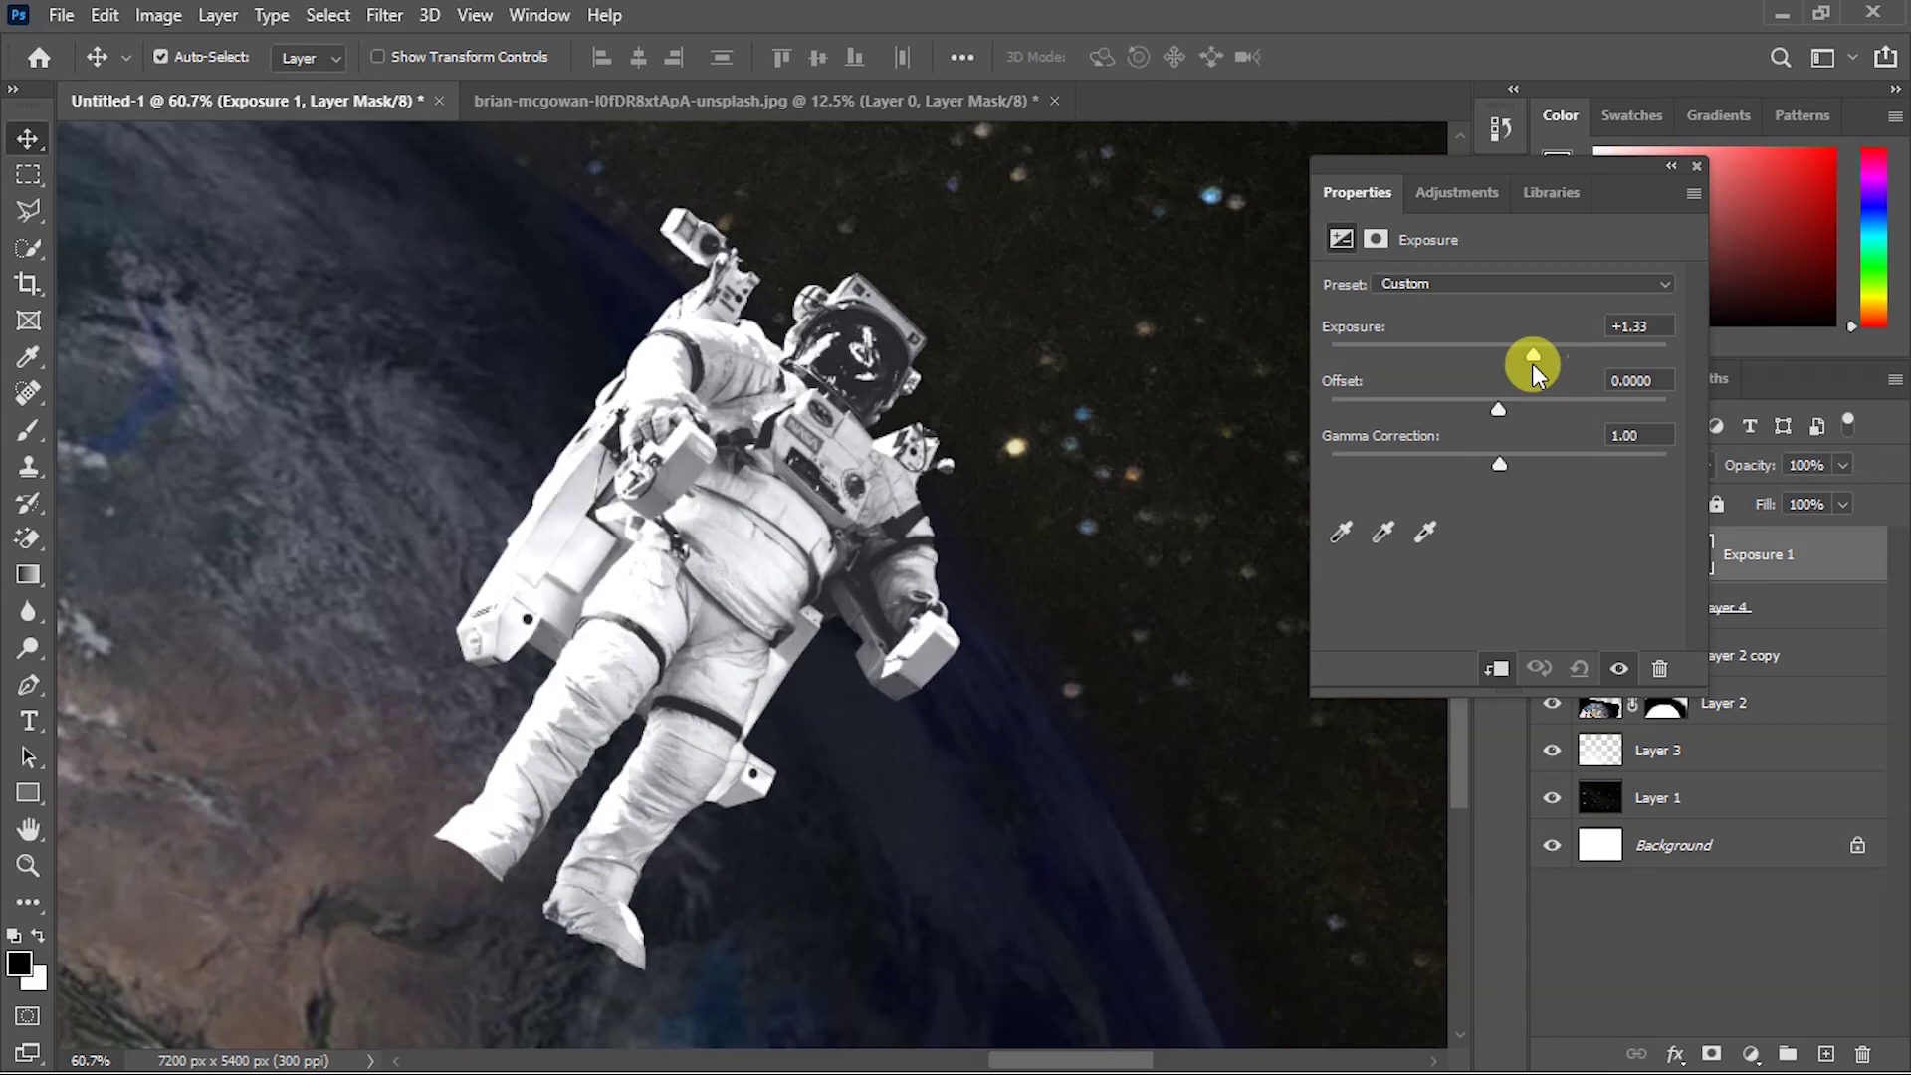
click(1697, 166)
key(ctrl+i)
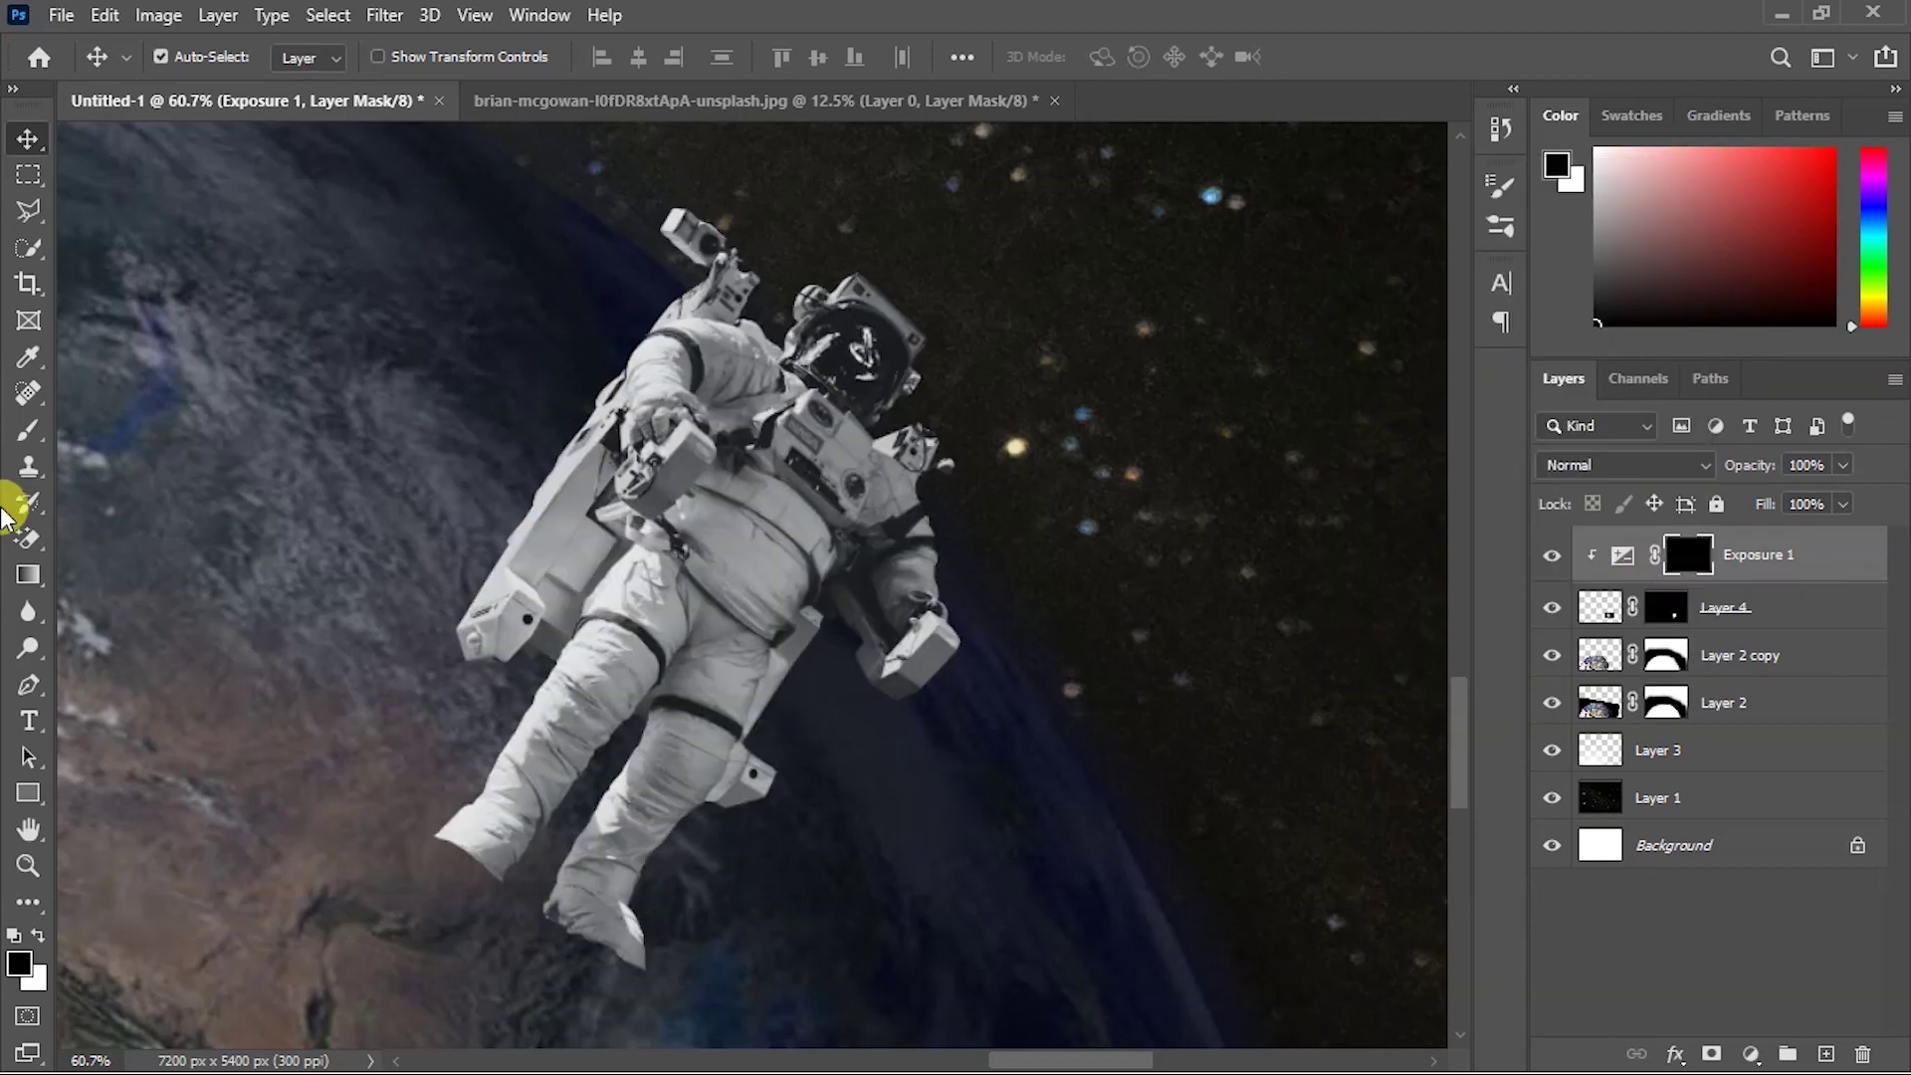
Paint the Exposure mask white near the helmet, then add a new layer above Layer 2 copy.
key(b)
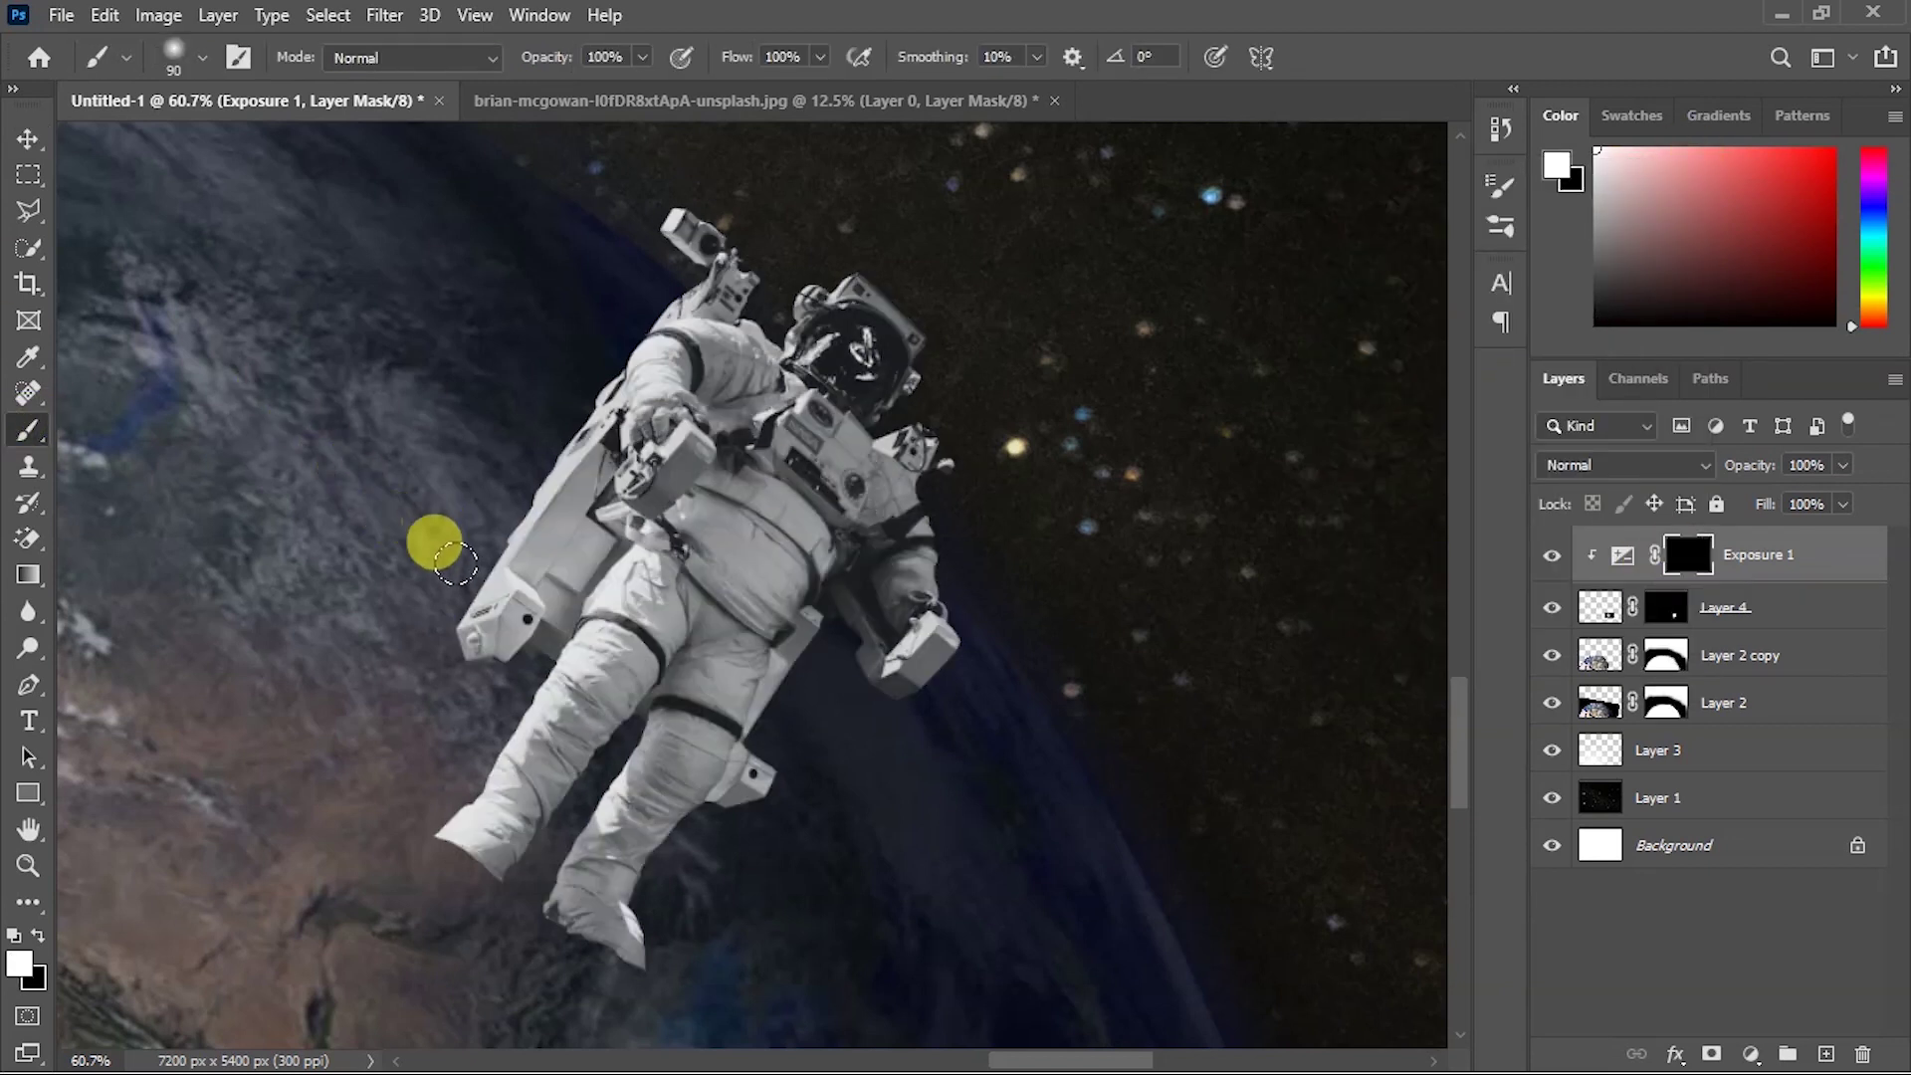
mouse_move(458, 522)
mouse_down()
mouse_move(671, 257)
mouse_move(756, 319)
mouse_move(841, 268)
mouse_move(874, 413)
mouse_move(642, 410)
mouse_move(608, 530)
mouse_move(449, 833)
mouse_move(565, 790)
mouse_move(625, 714)
mouse_move(607, 970)
mouse_move(403, 835)
mouse_move(752, 786)
mouse_move(865, 682)
mouse_move(807, 576)
mouse_move(947, 569)
mouse_move(922, 408)
mouse_up()
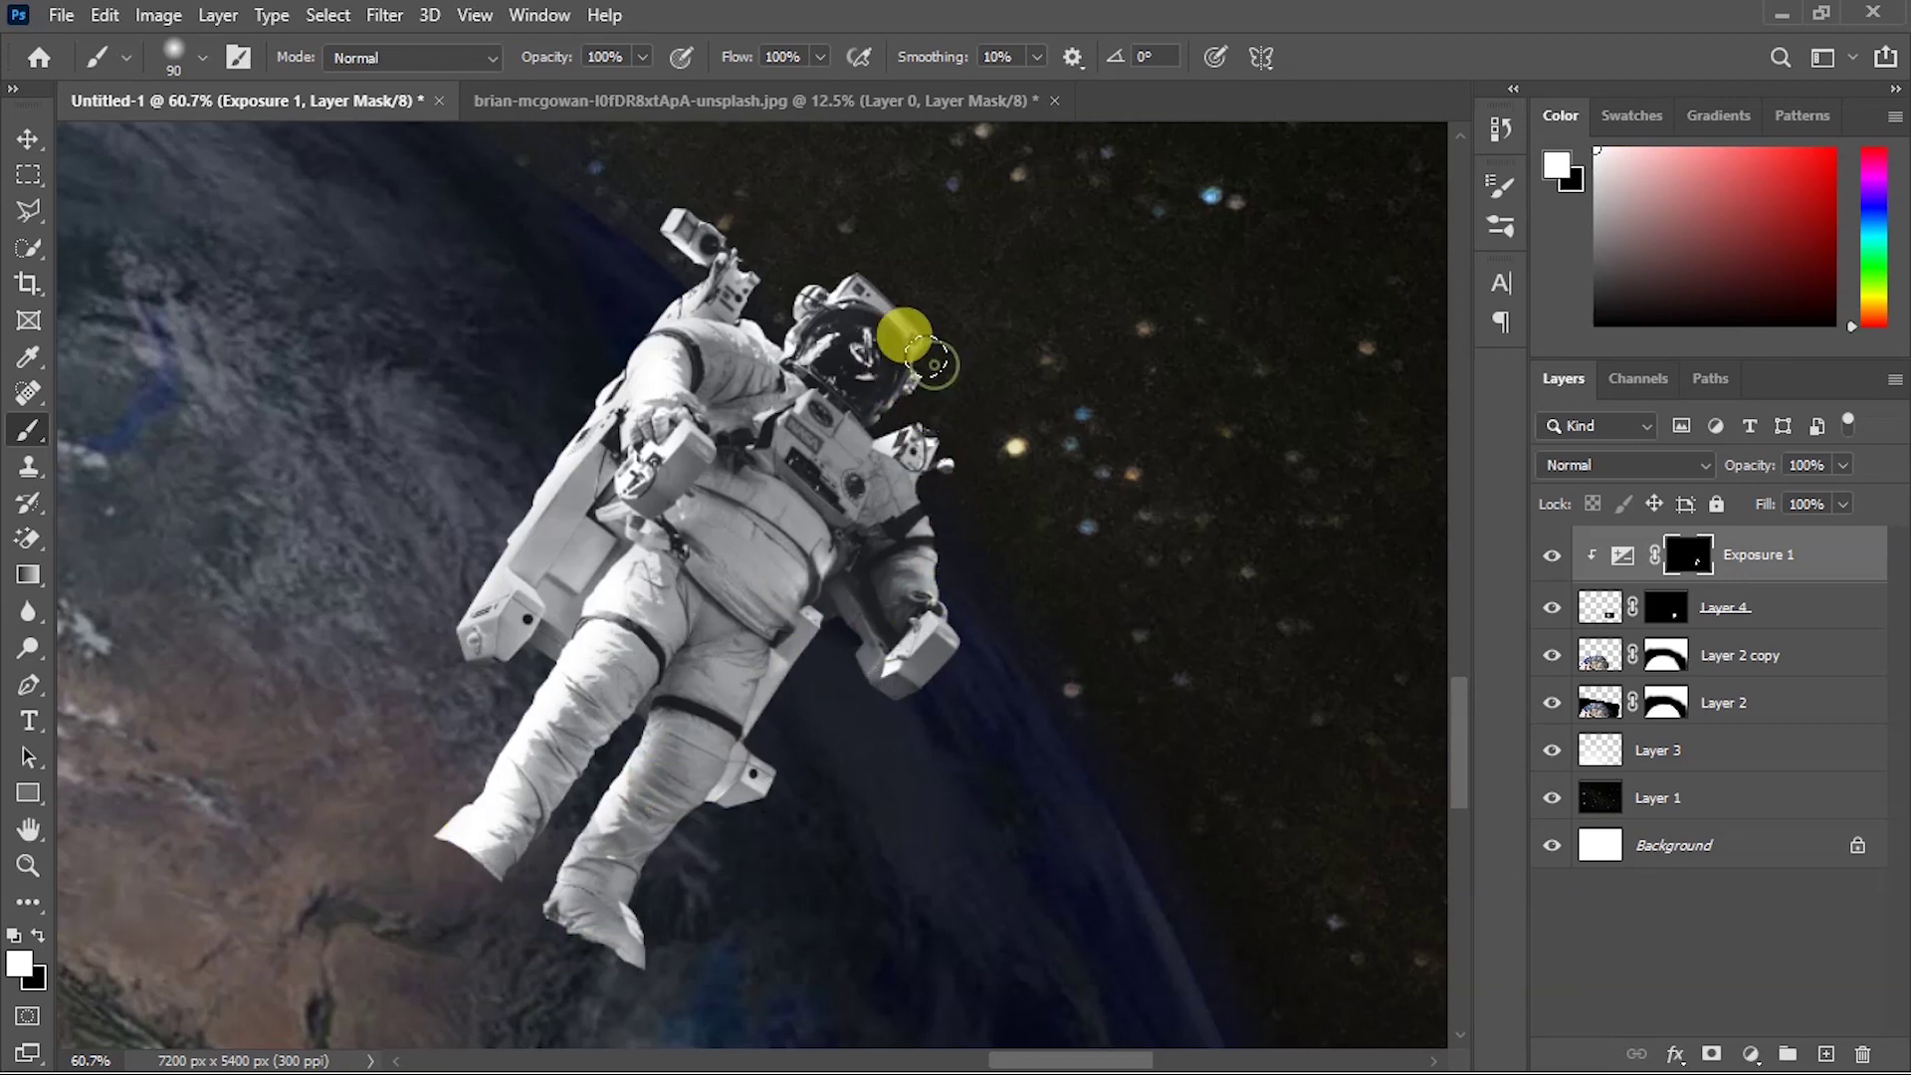
scroll(933, 365, down, 2)
scroll(934, 365, down, 3)
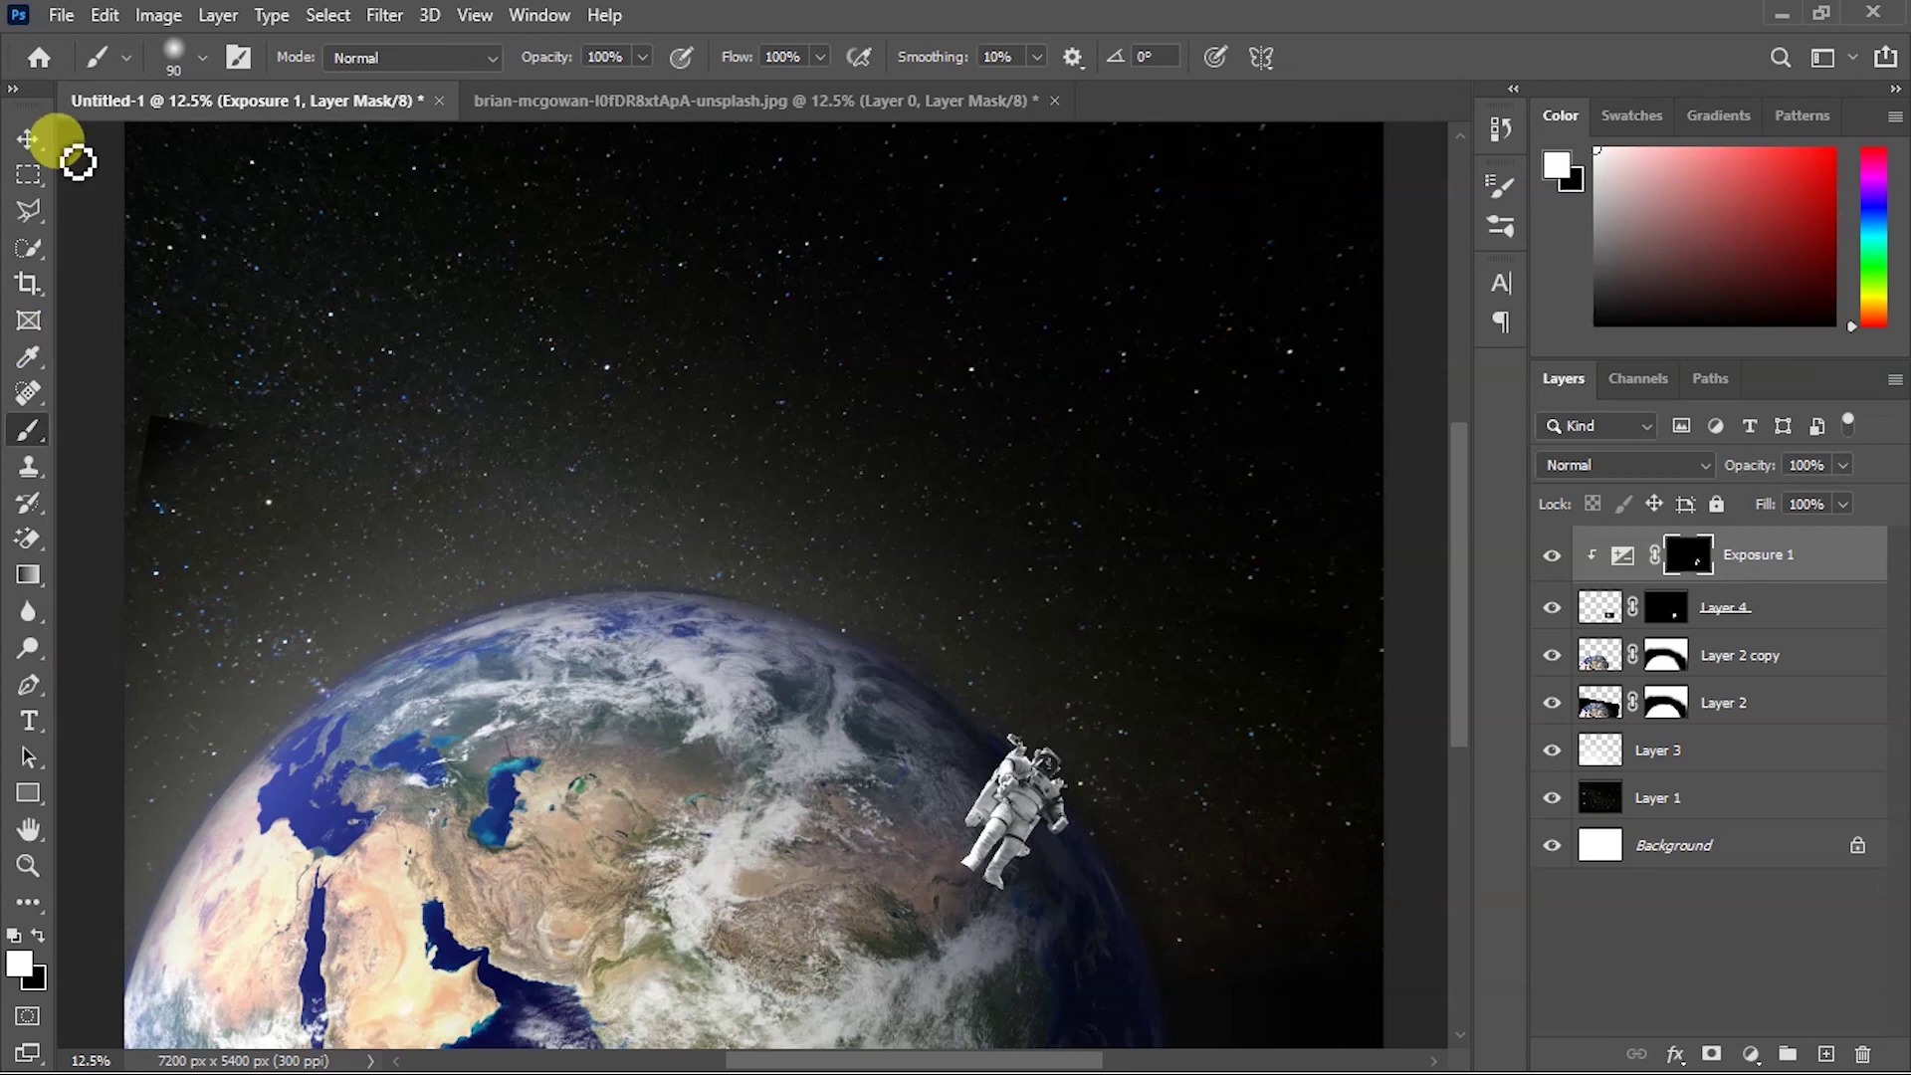
click(1816, 647)
click(1825, 1053)
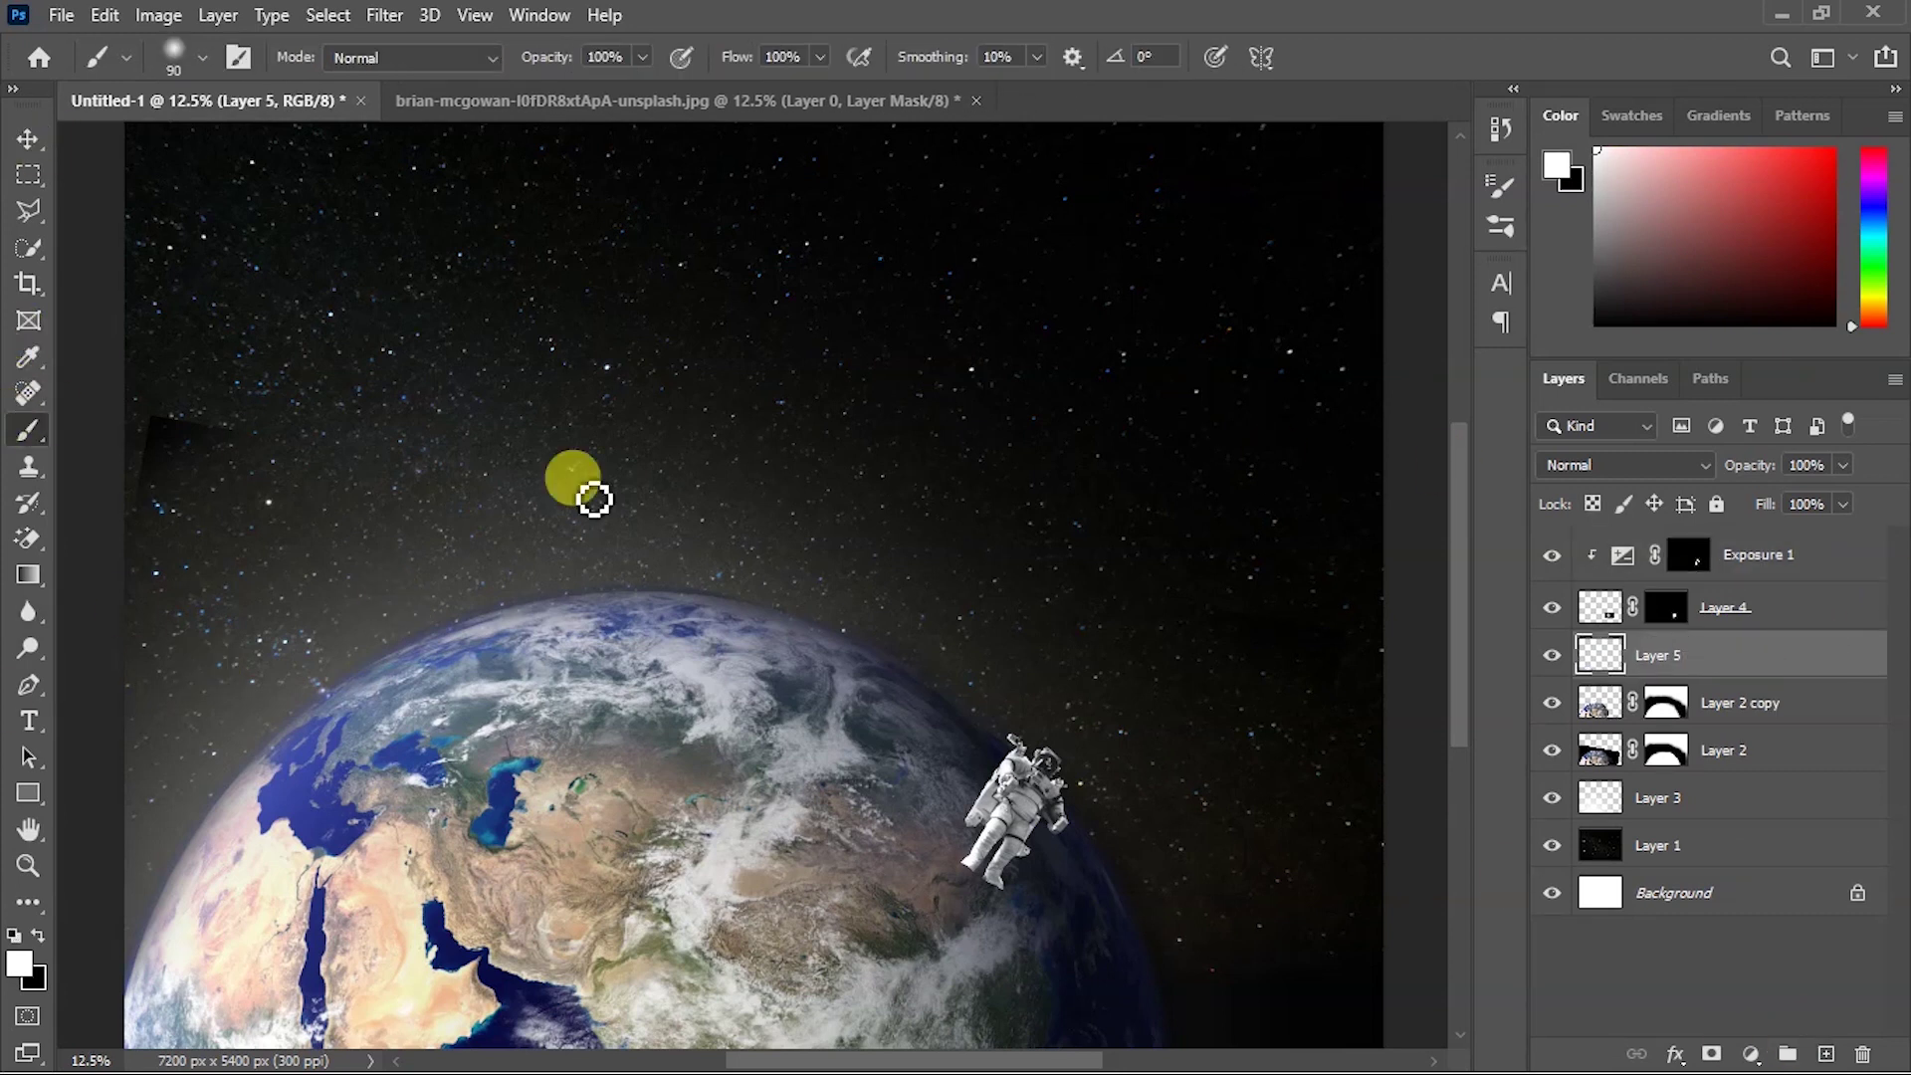
Paint a huge soft white haze over the Earth and fade that layer to 12% opacity.
right_click(786, 467)
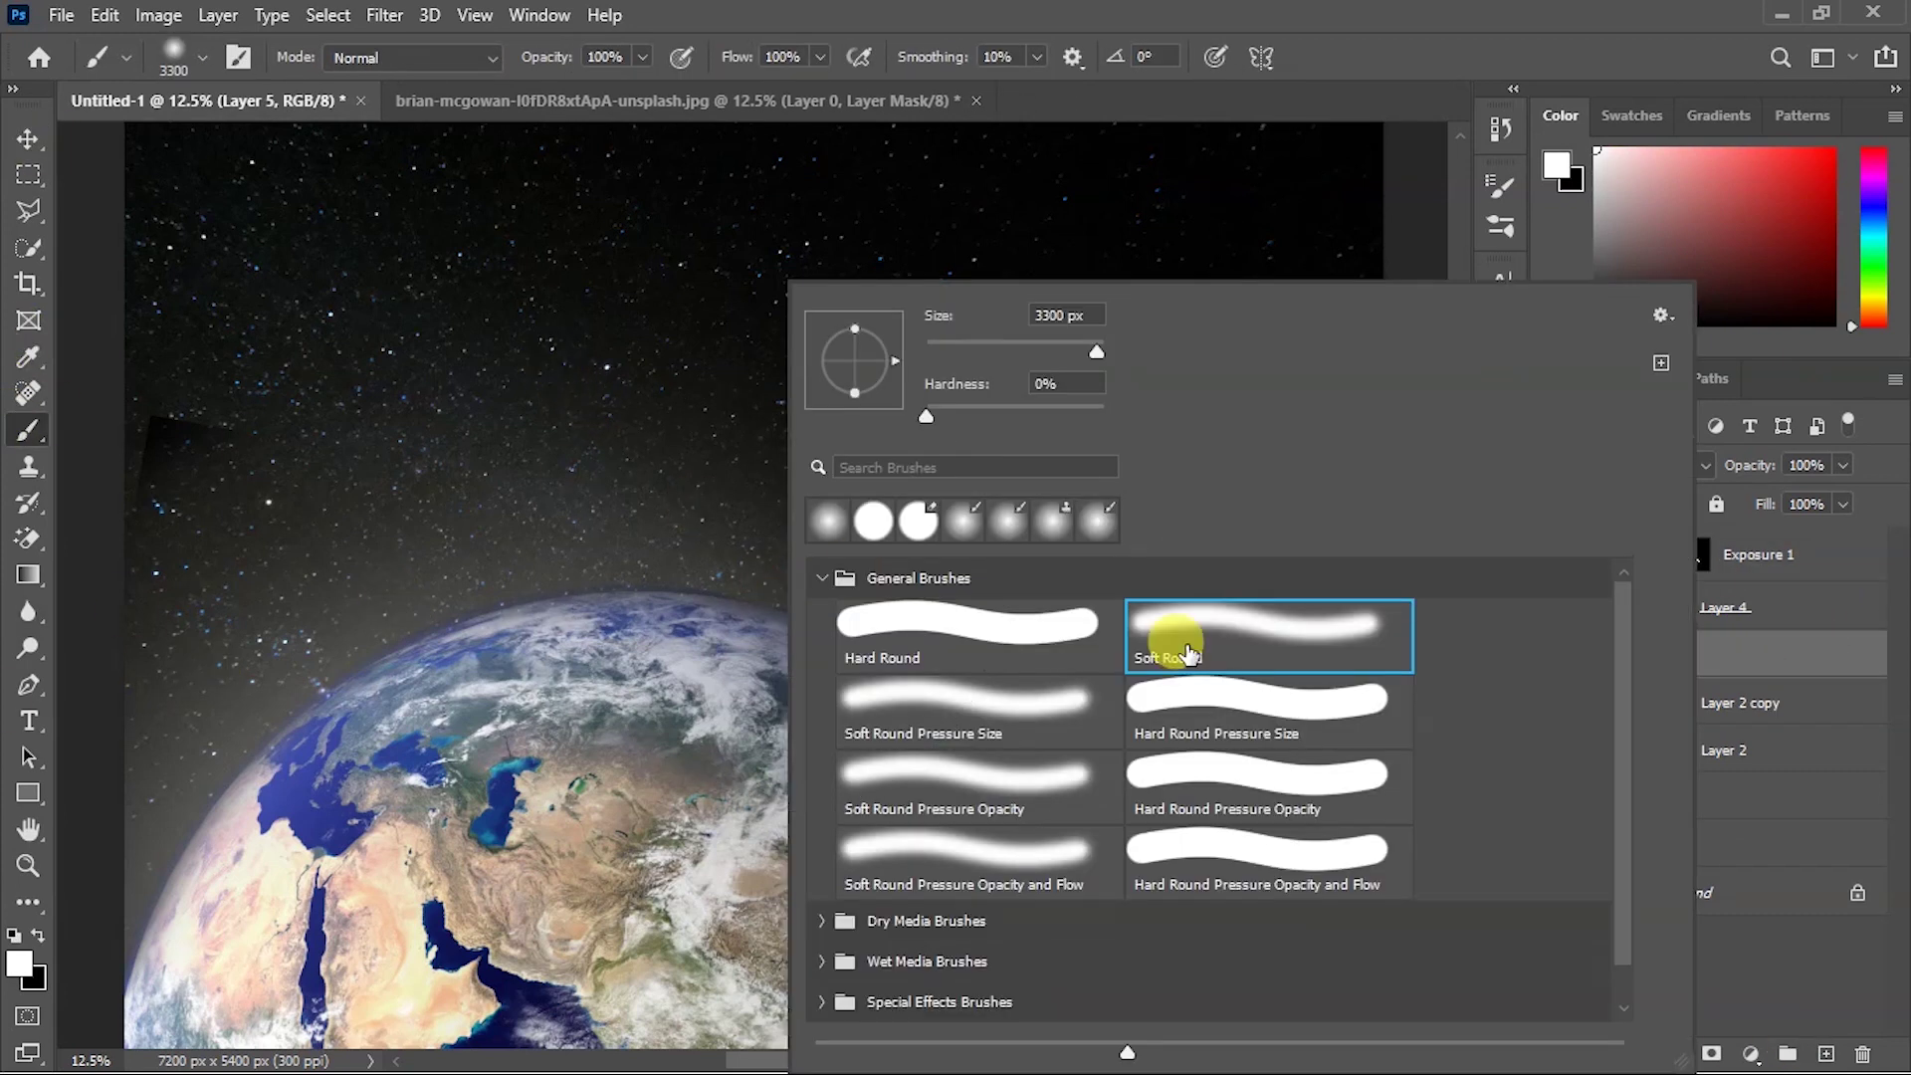
key(Return)
key(])
key(])
key(])
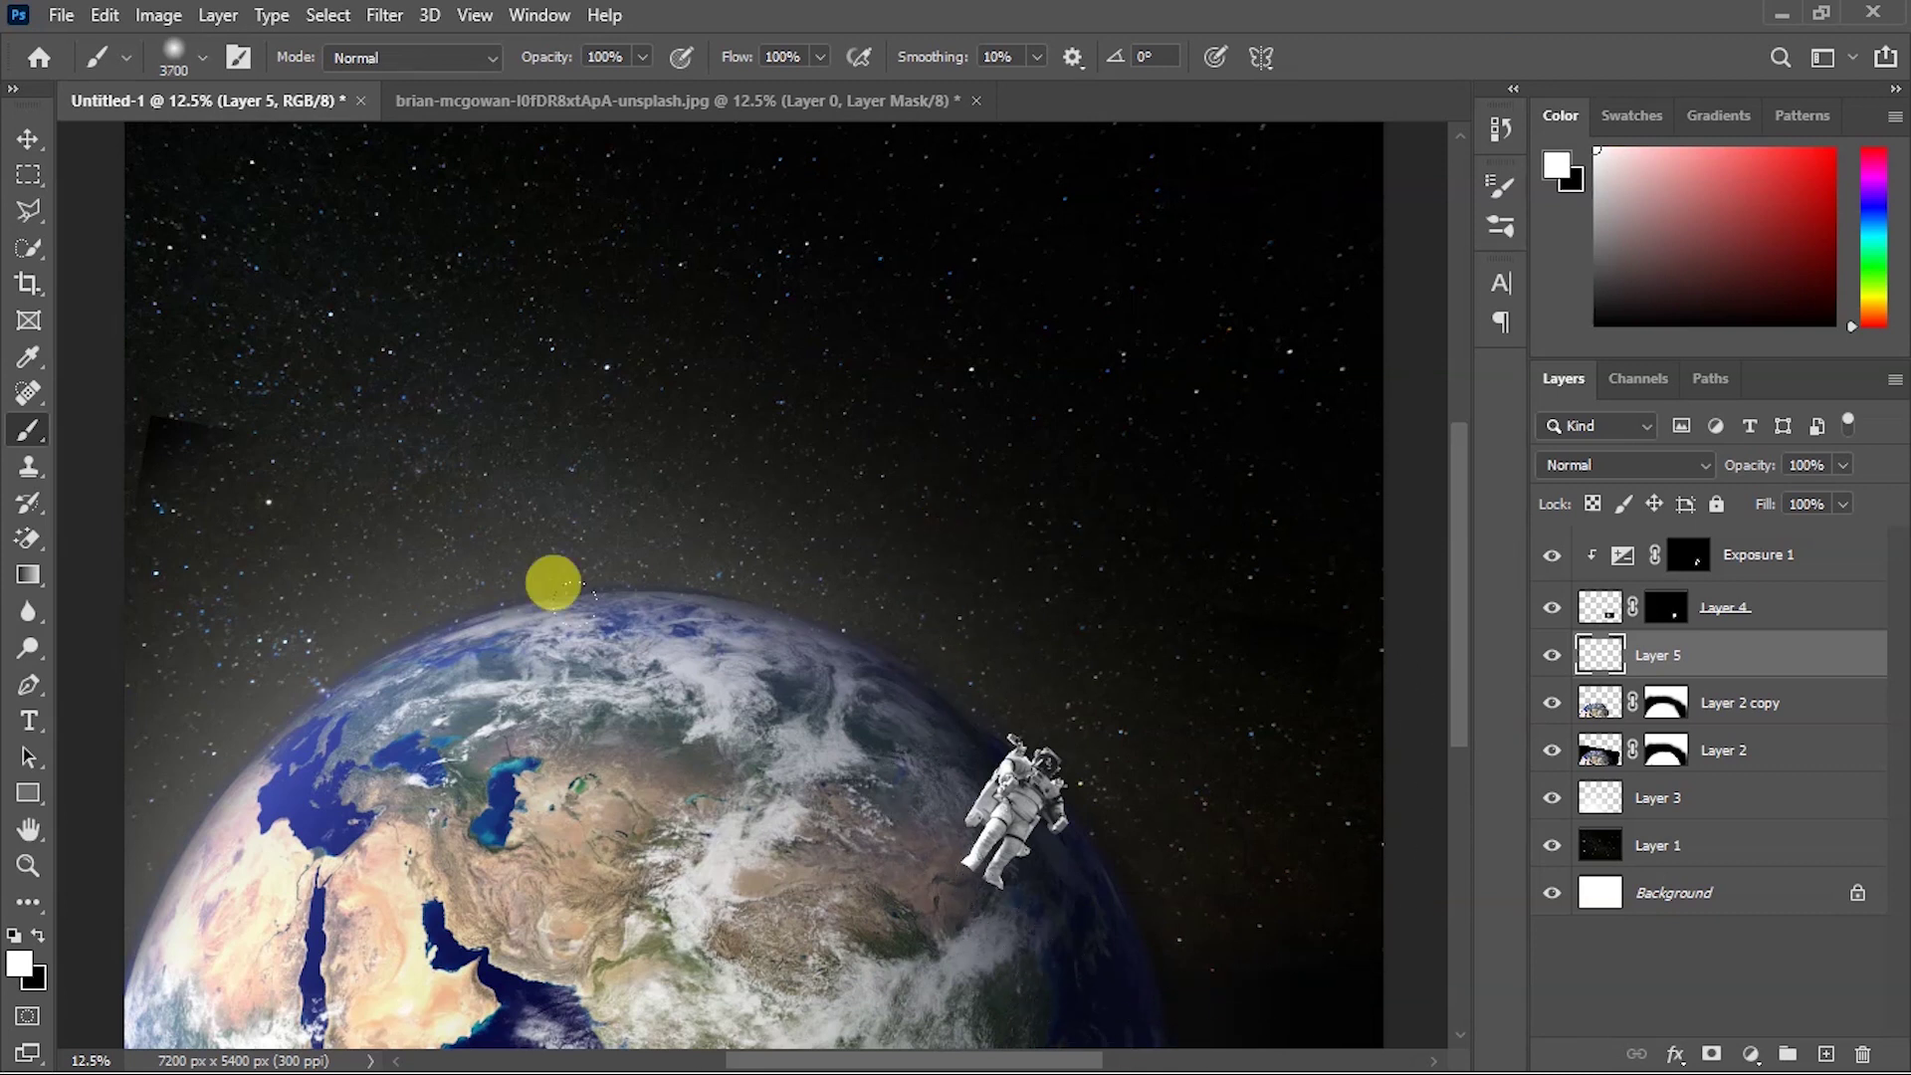
click(1134, 737)
drag(155, 597, 106, 604)
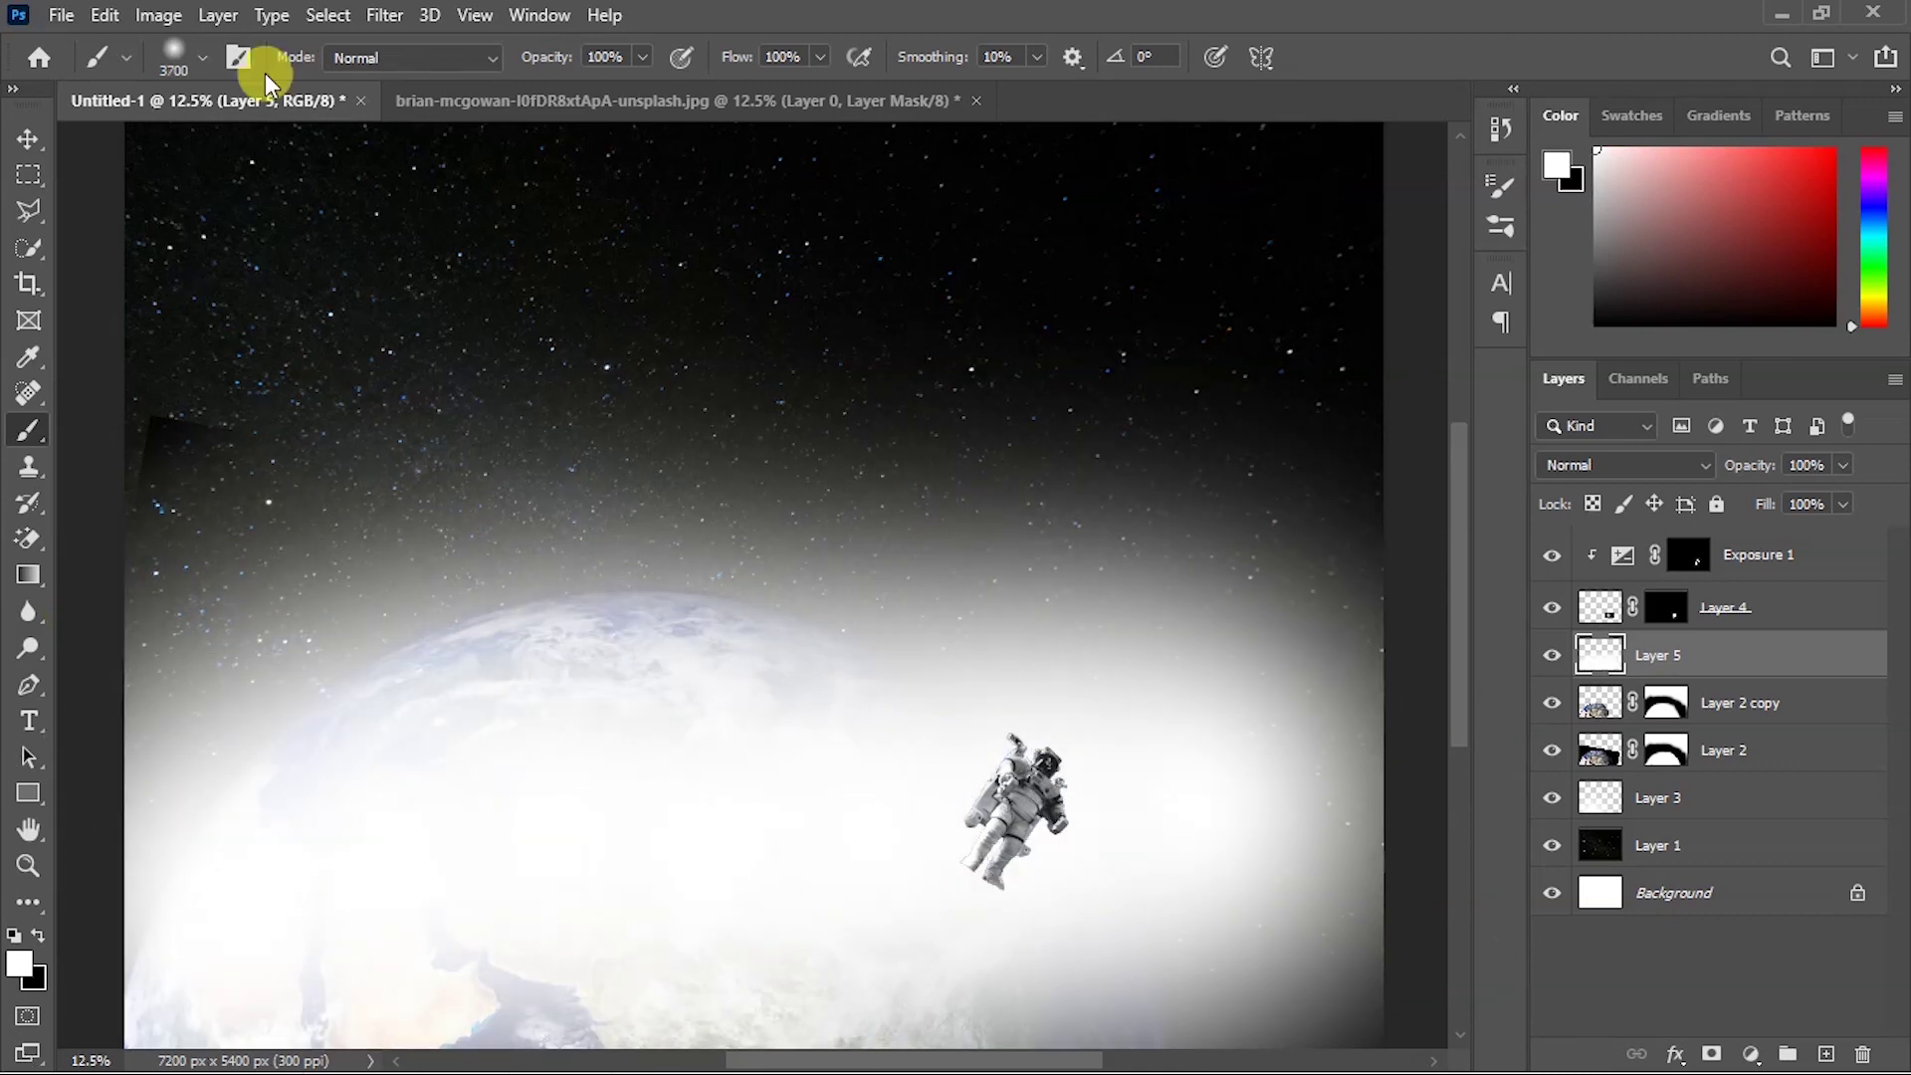
key(v)
drag(1748, 470, 1629, 480)
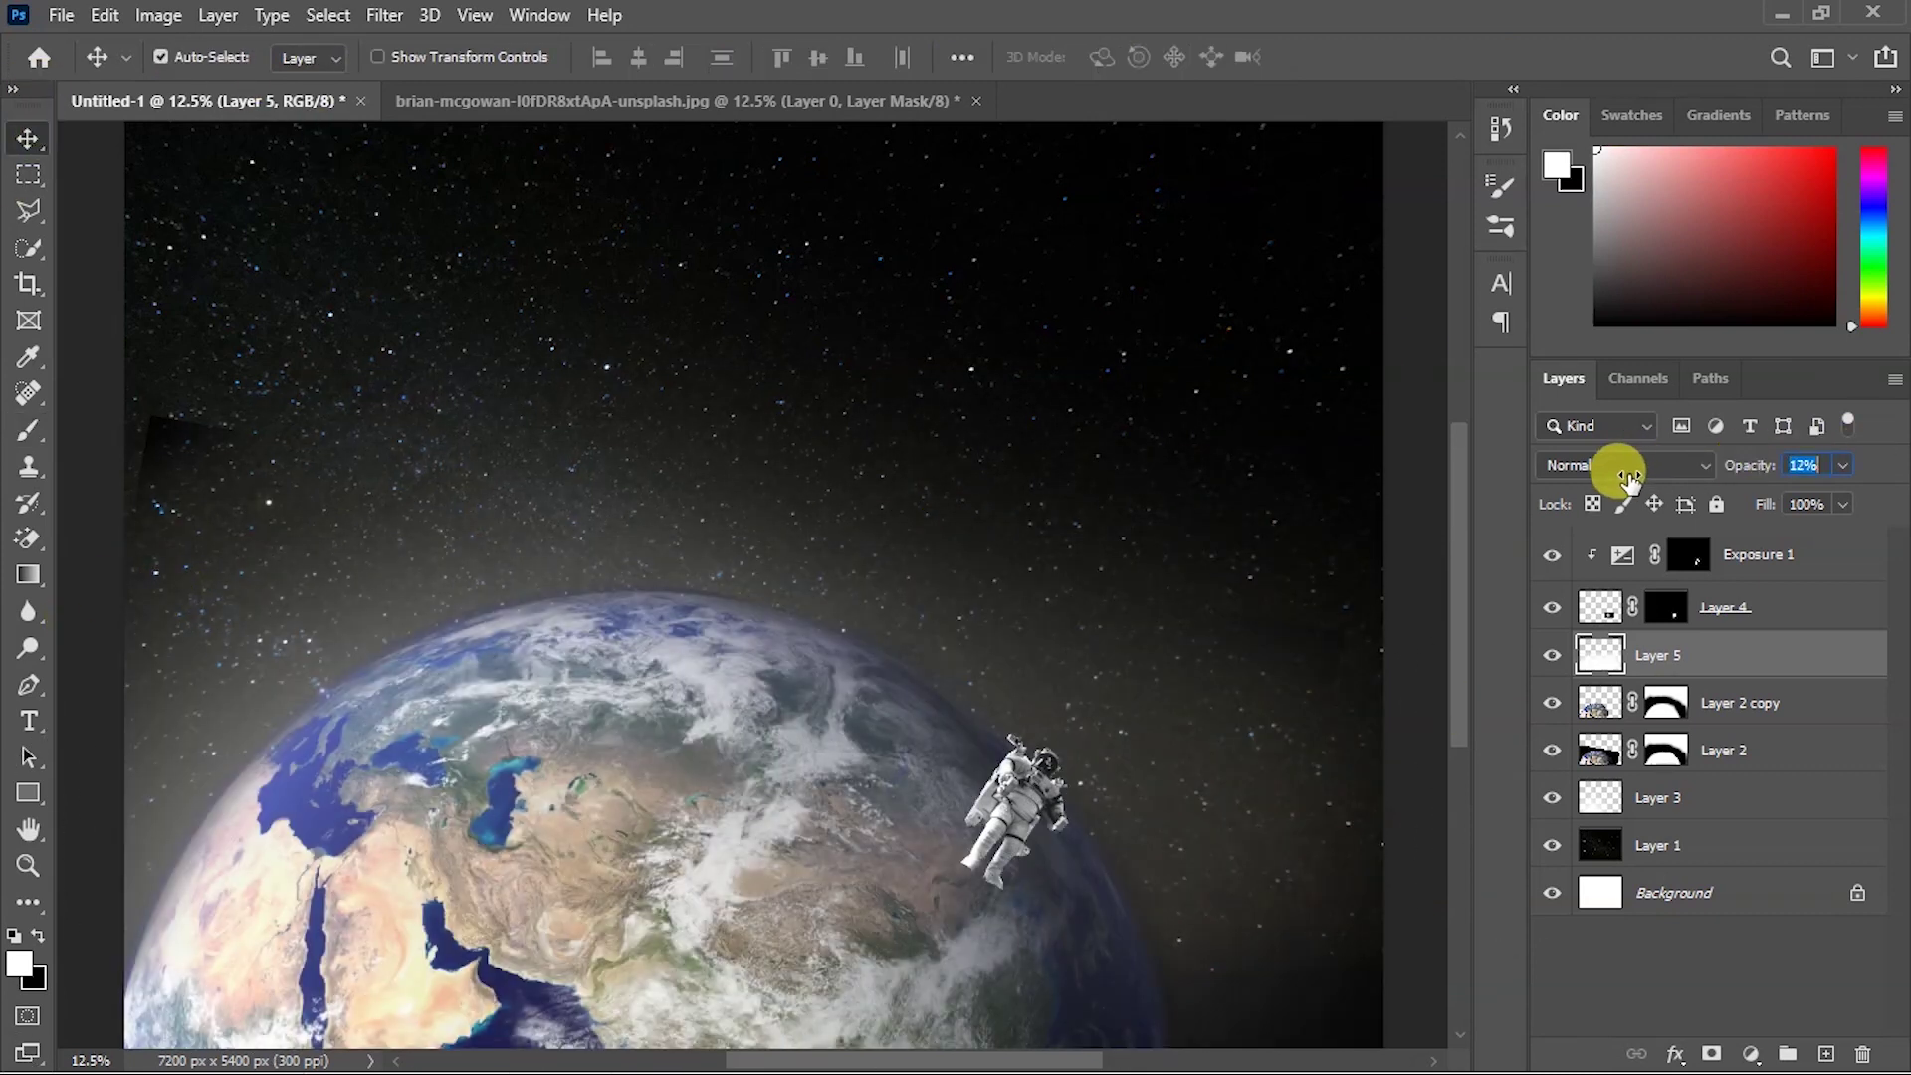
Add a new empty Layer 6 at the top of the stack at 7% opacity.
click(1050, 796)
key(alt+bracketright)
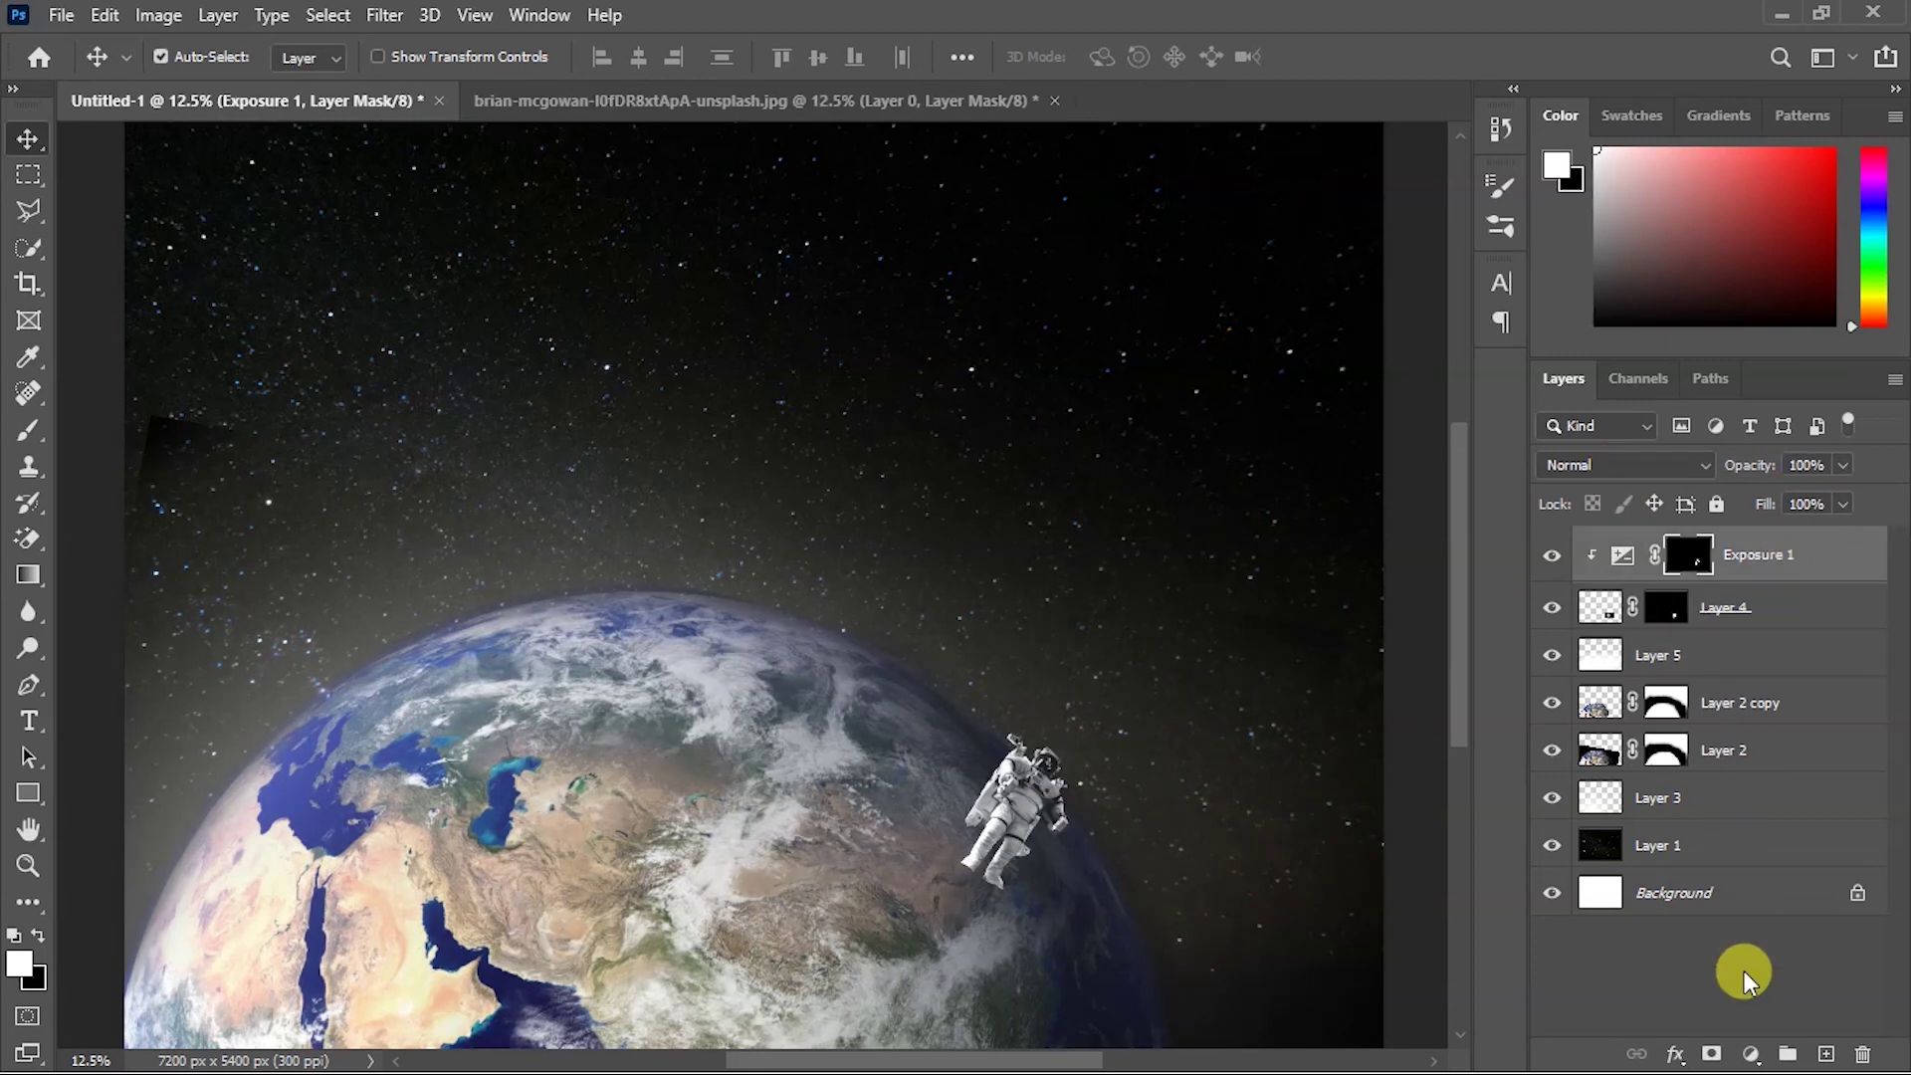
click(27, 430)
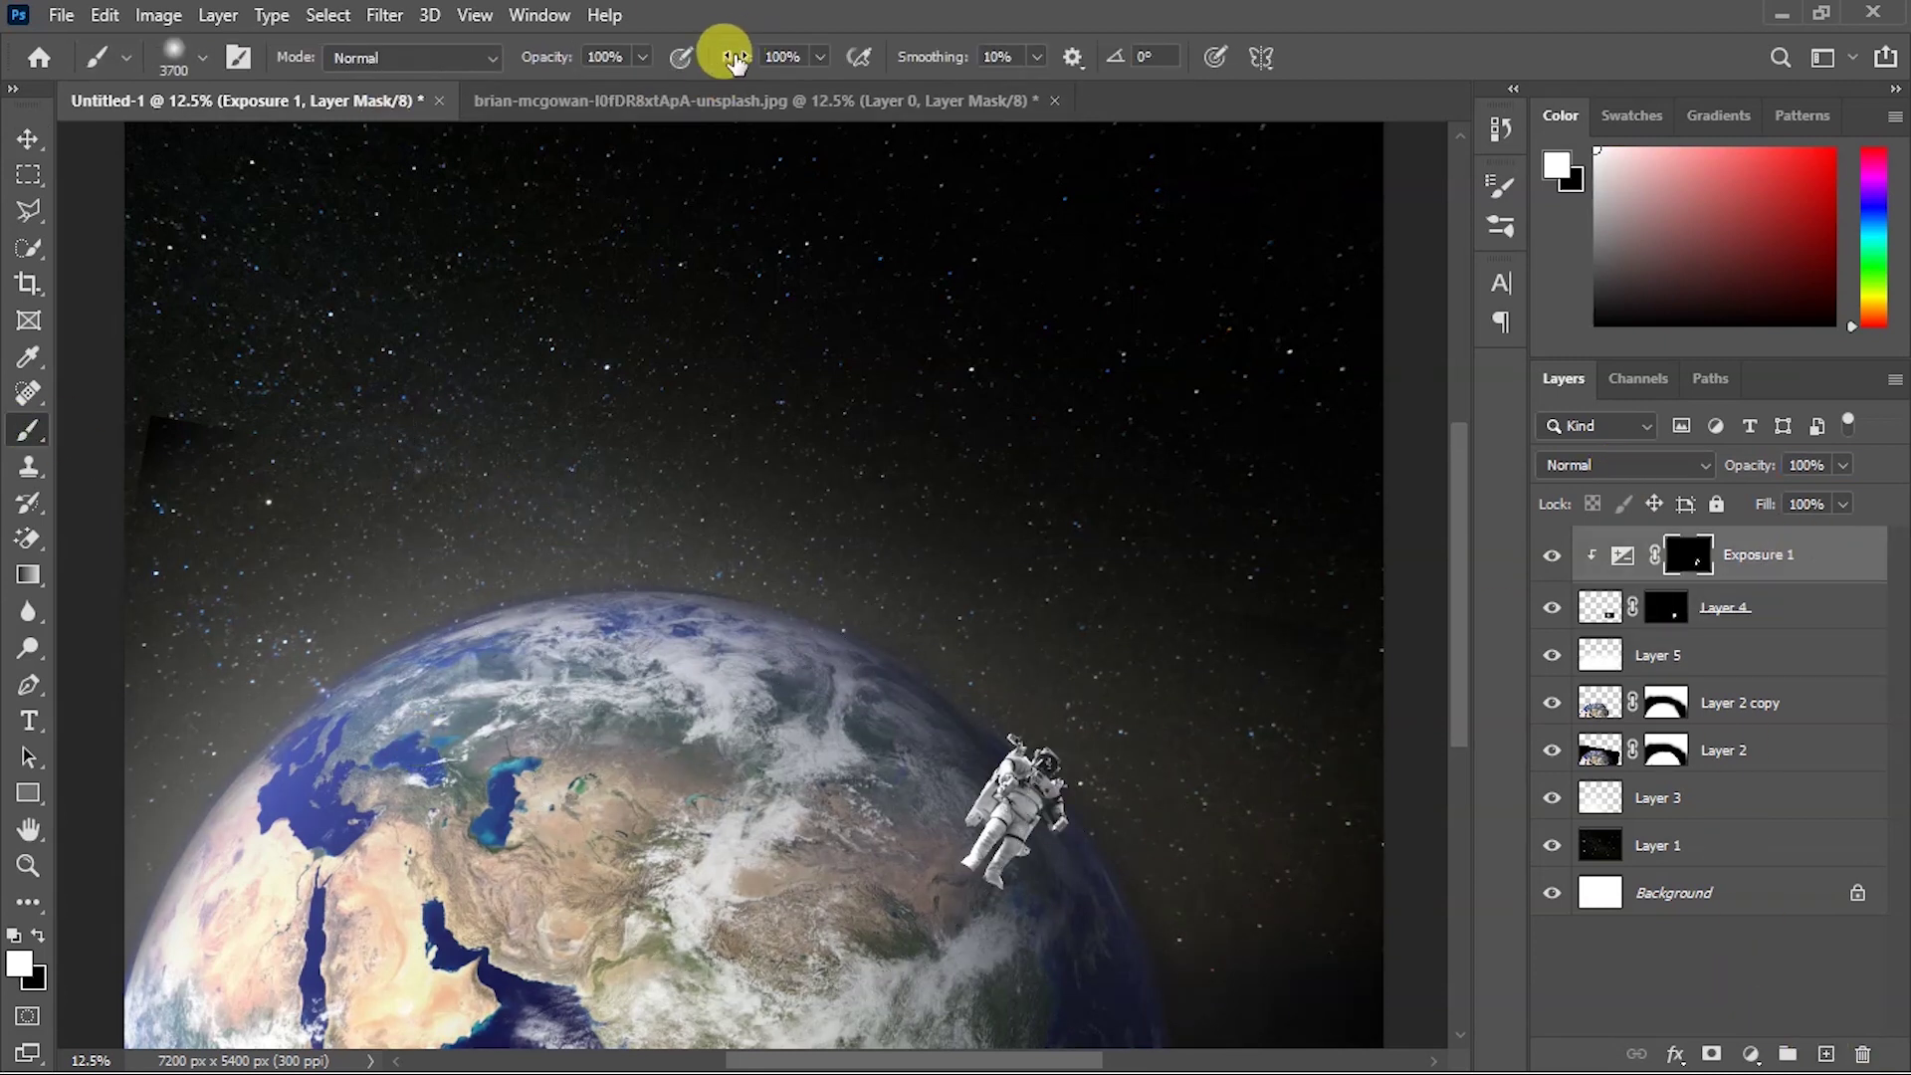
text(7)
key(Return)
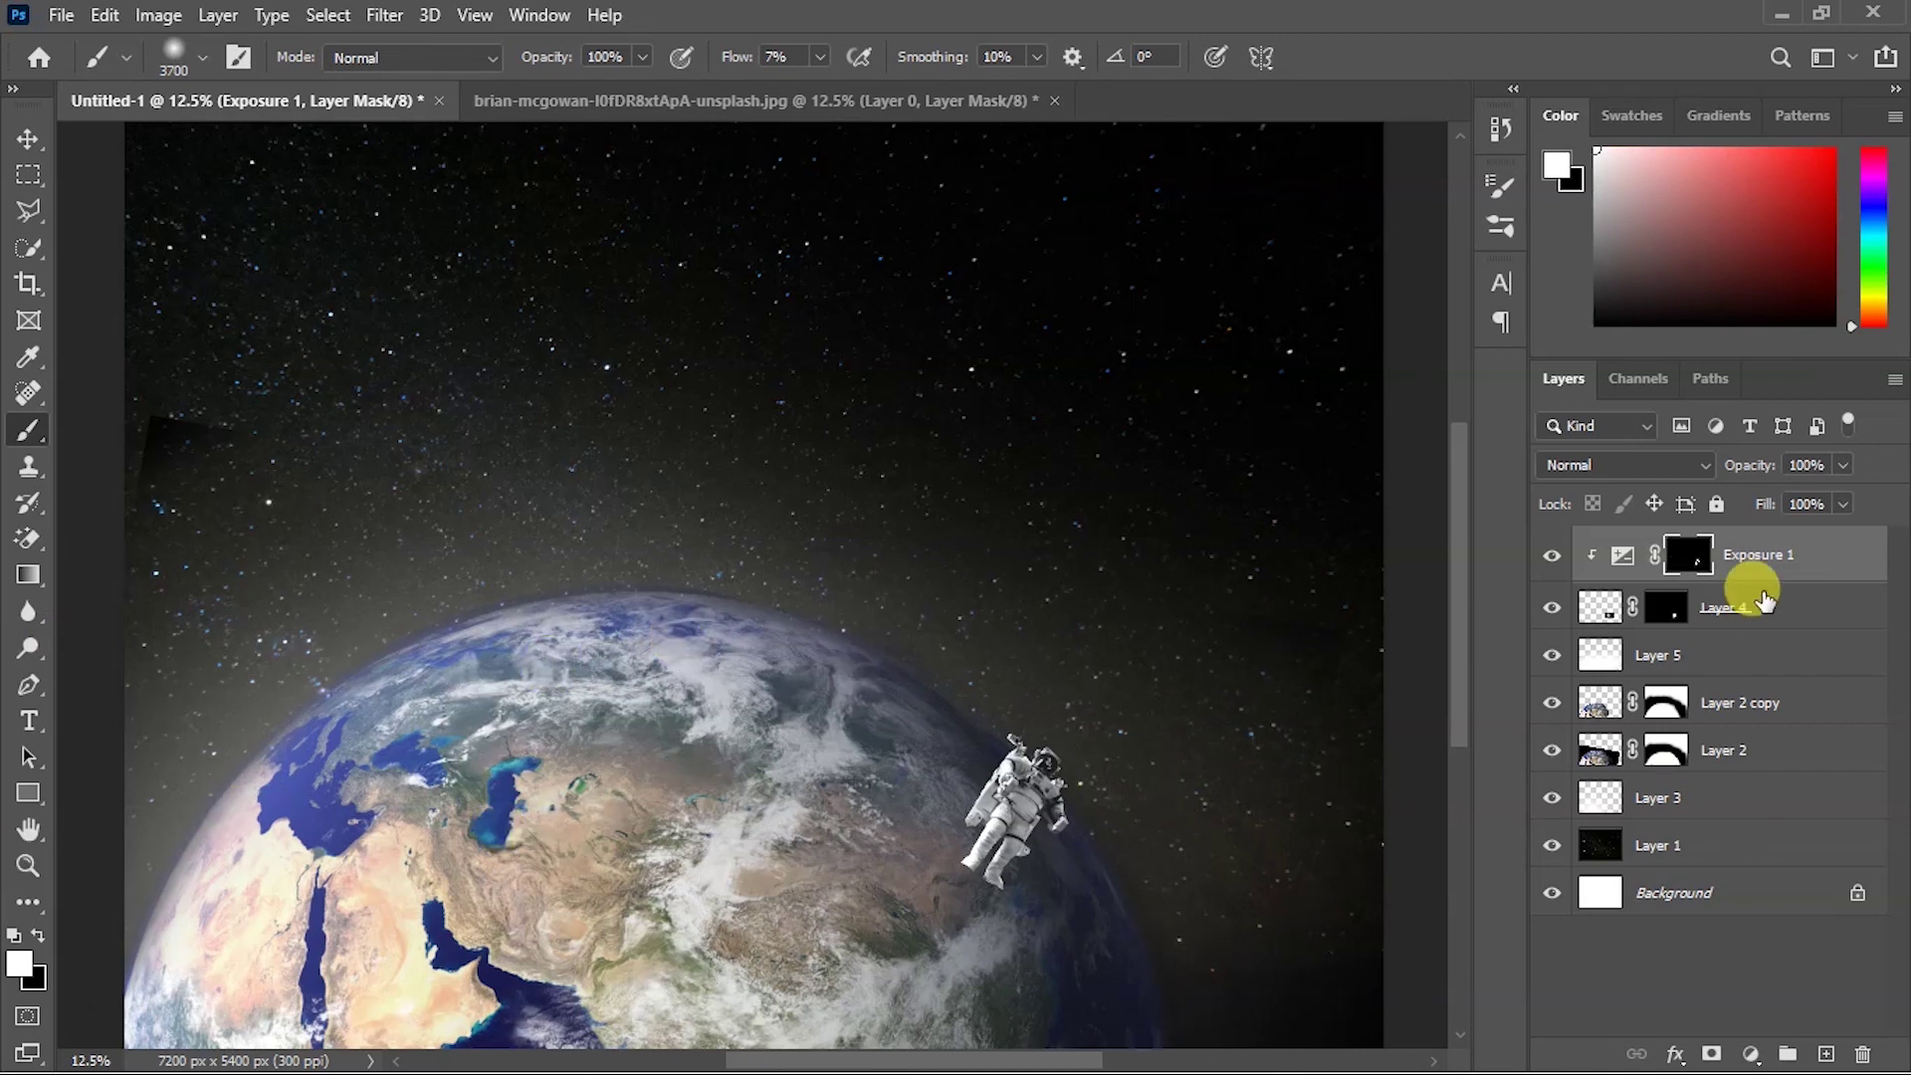
click(1822, 1052)
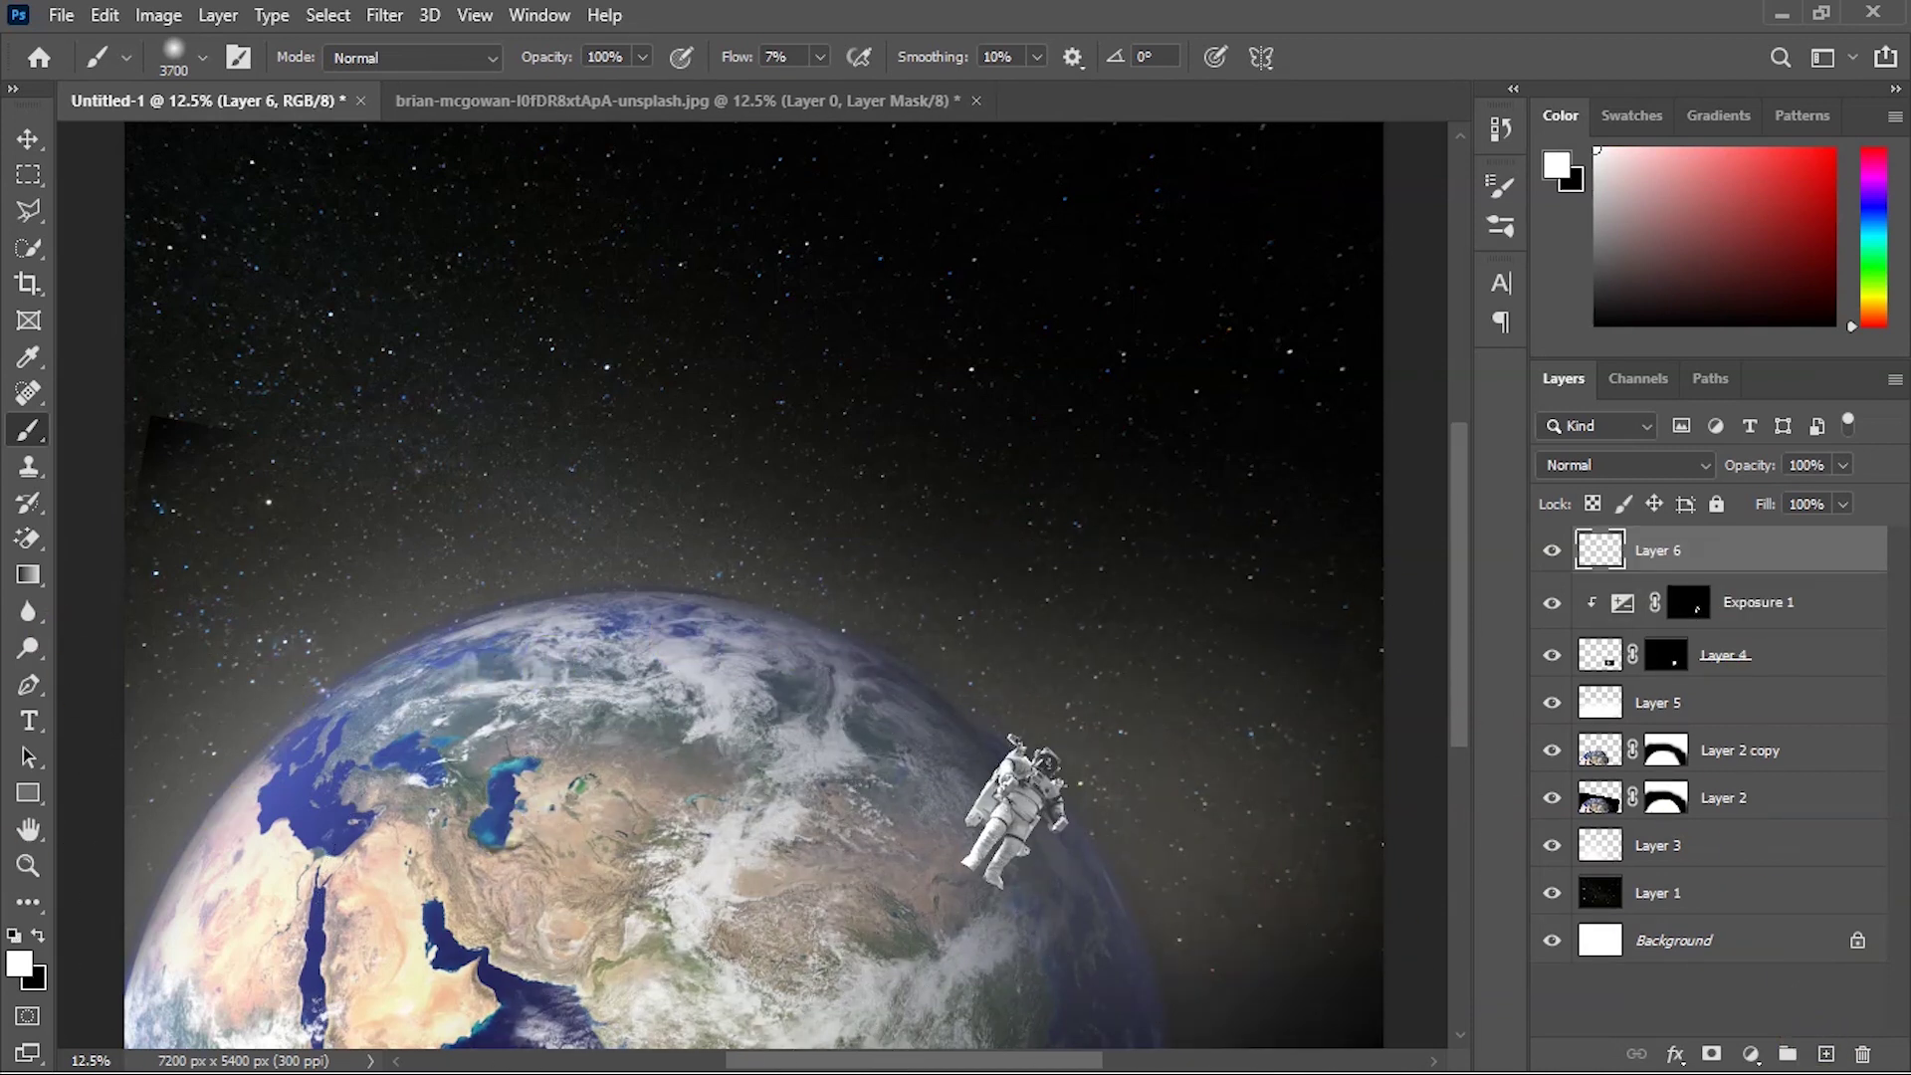
click(28, 138)
mouse_move(1784, 465)
mouse_down()
mouse_move(1692, 467)
mouse_move(1624, 509)
mouse_up()
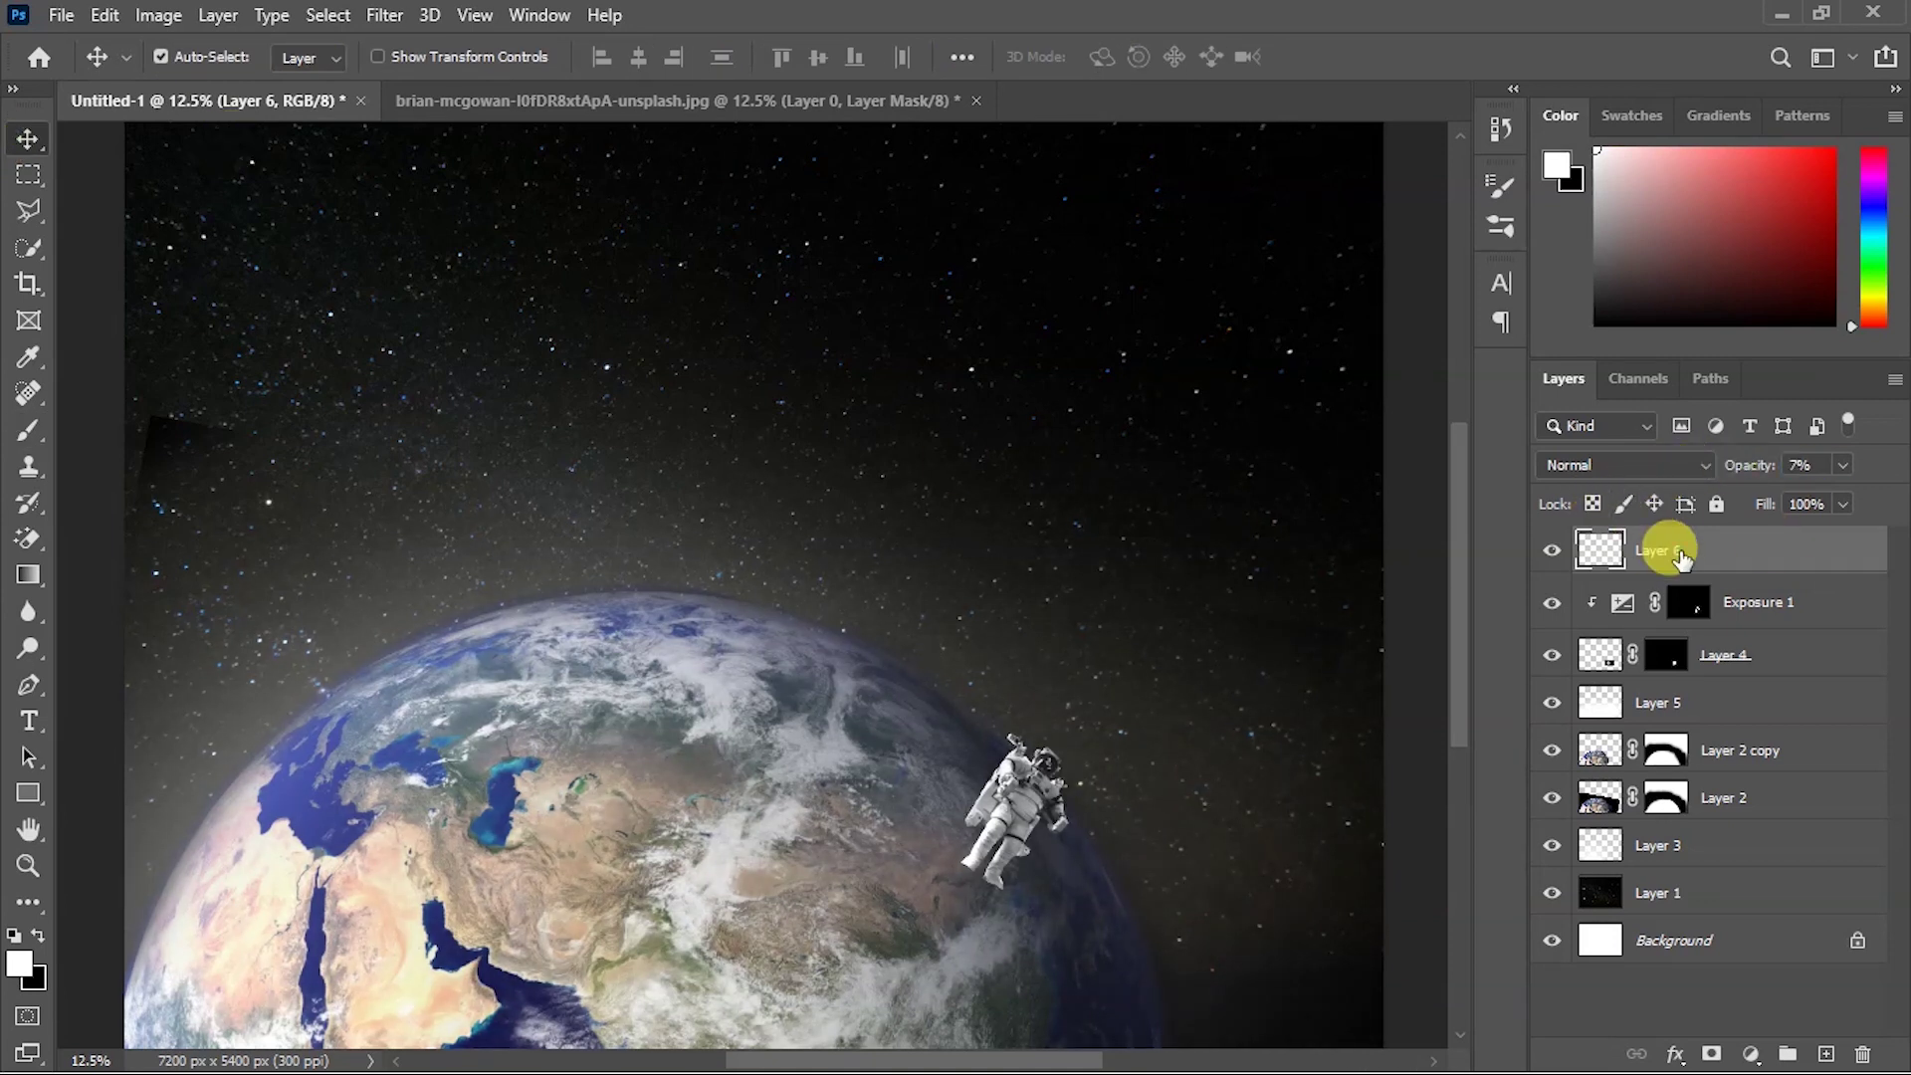
Pick the porthole window photo in the Open dialog.
key(ctrl+o)
click(804, 263)
click(964, 259)
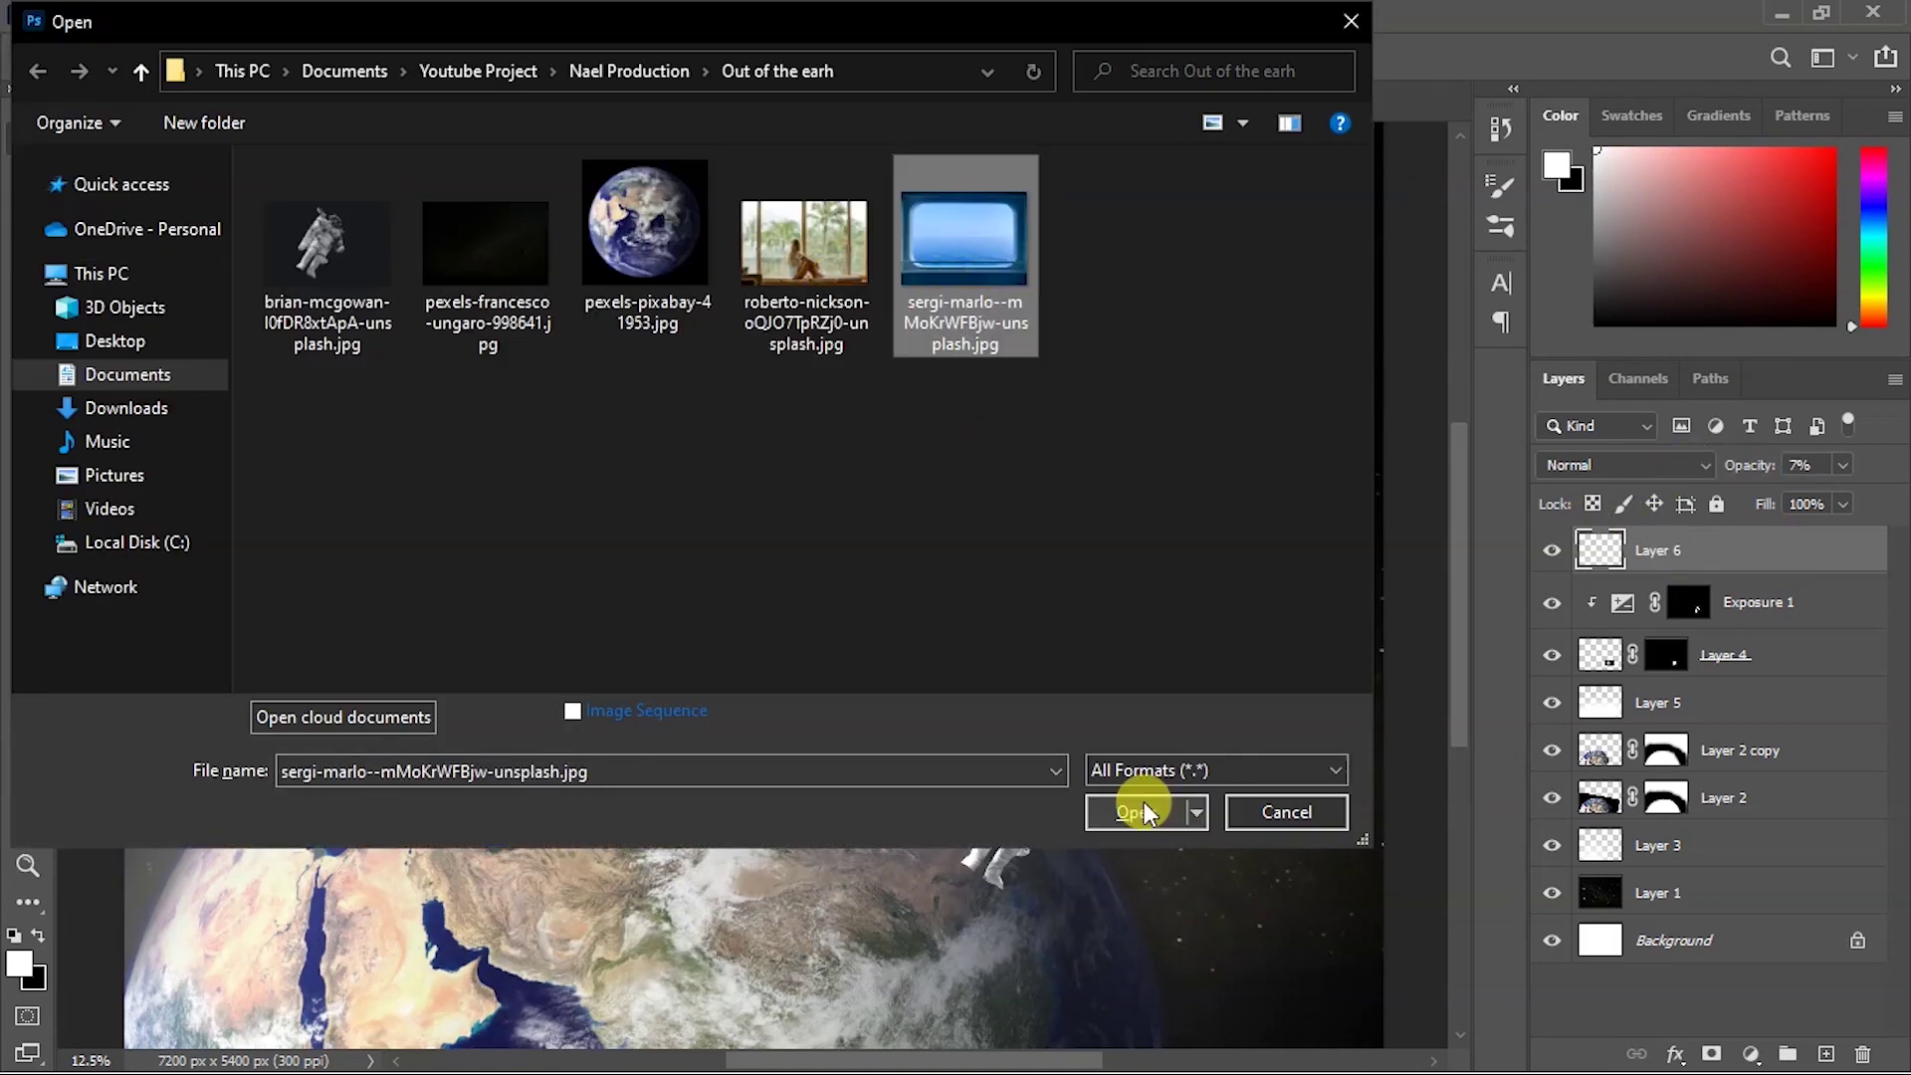
Open the porthole photo, unlock its layer and quick-select the window opening.
click(1145, 802)
click(1844, 563)
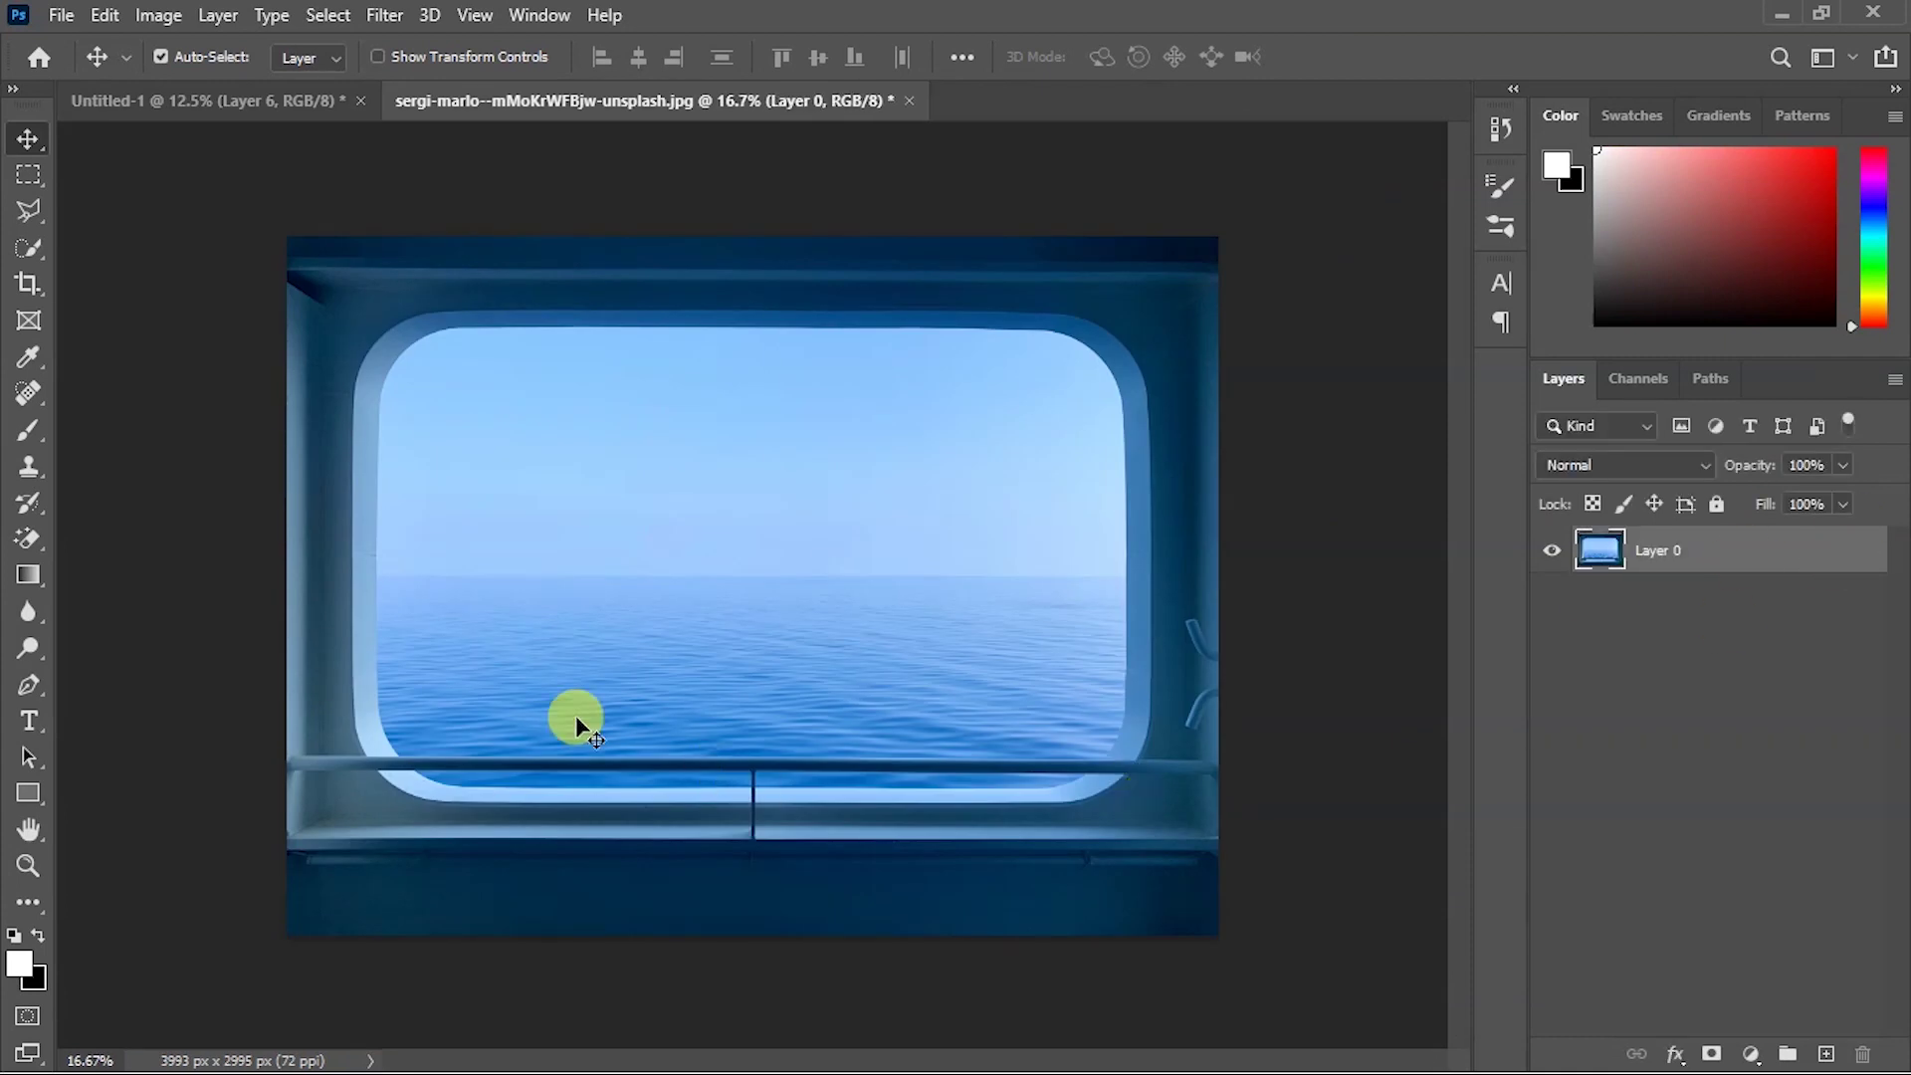
key(ctrl+plus)
click(17, 697)
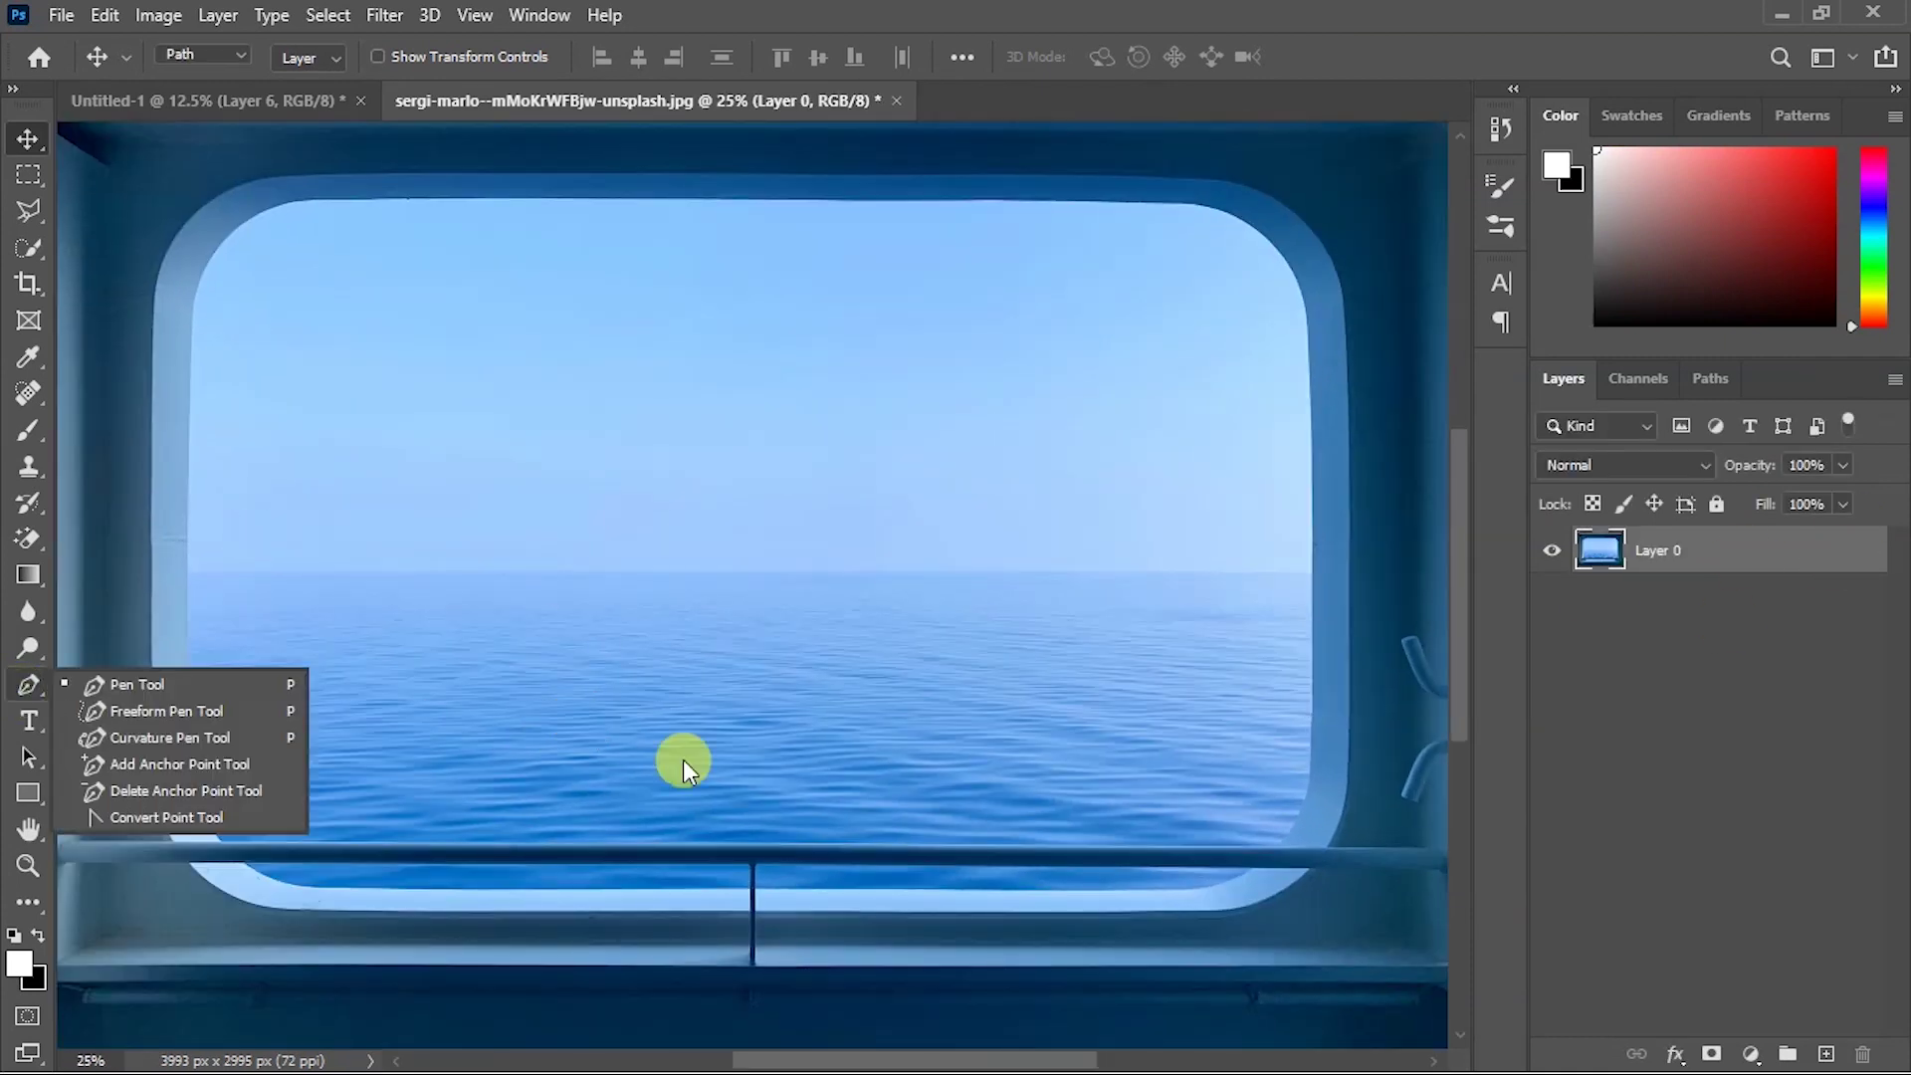
click(1307, 734)
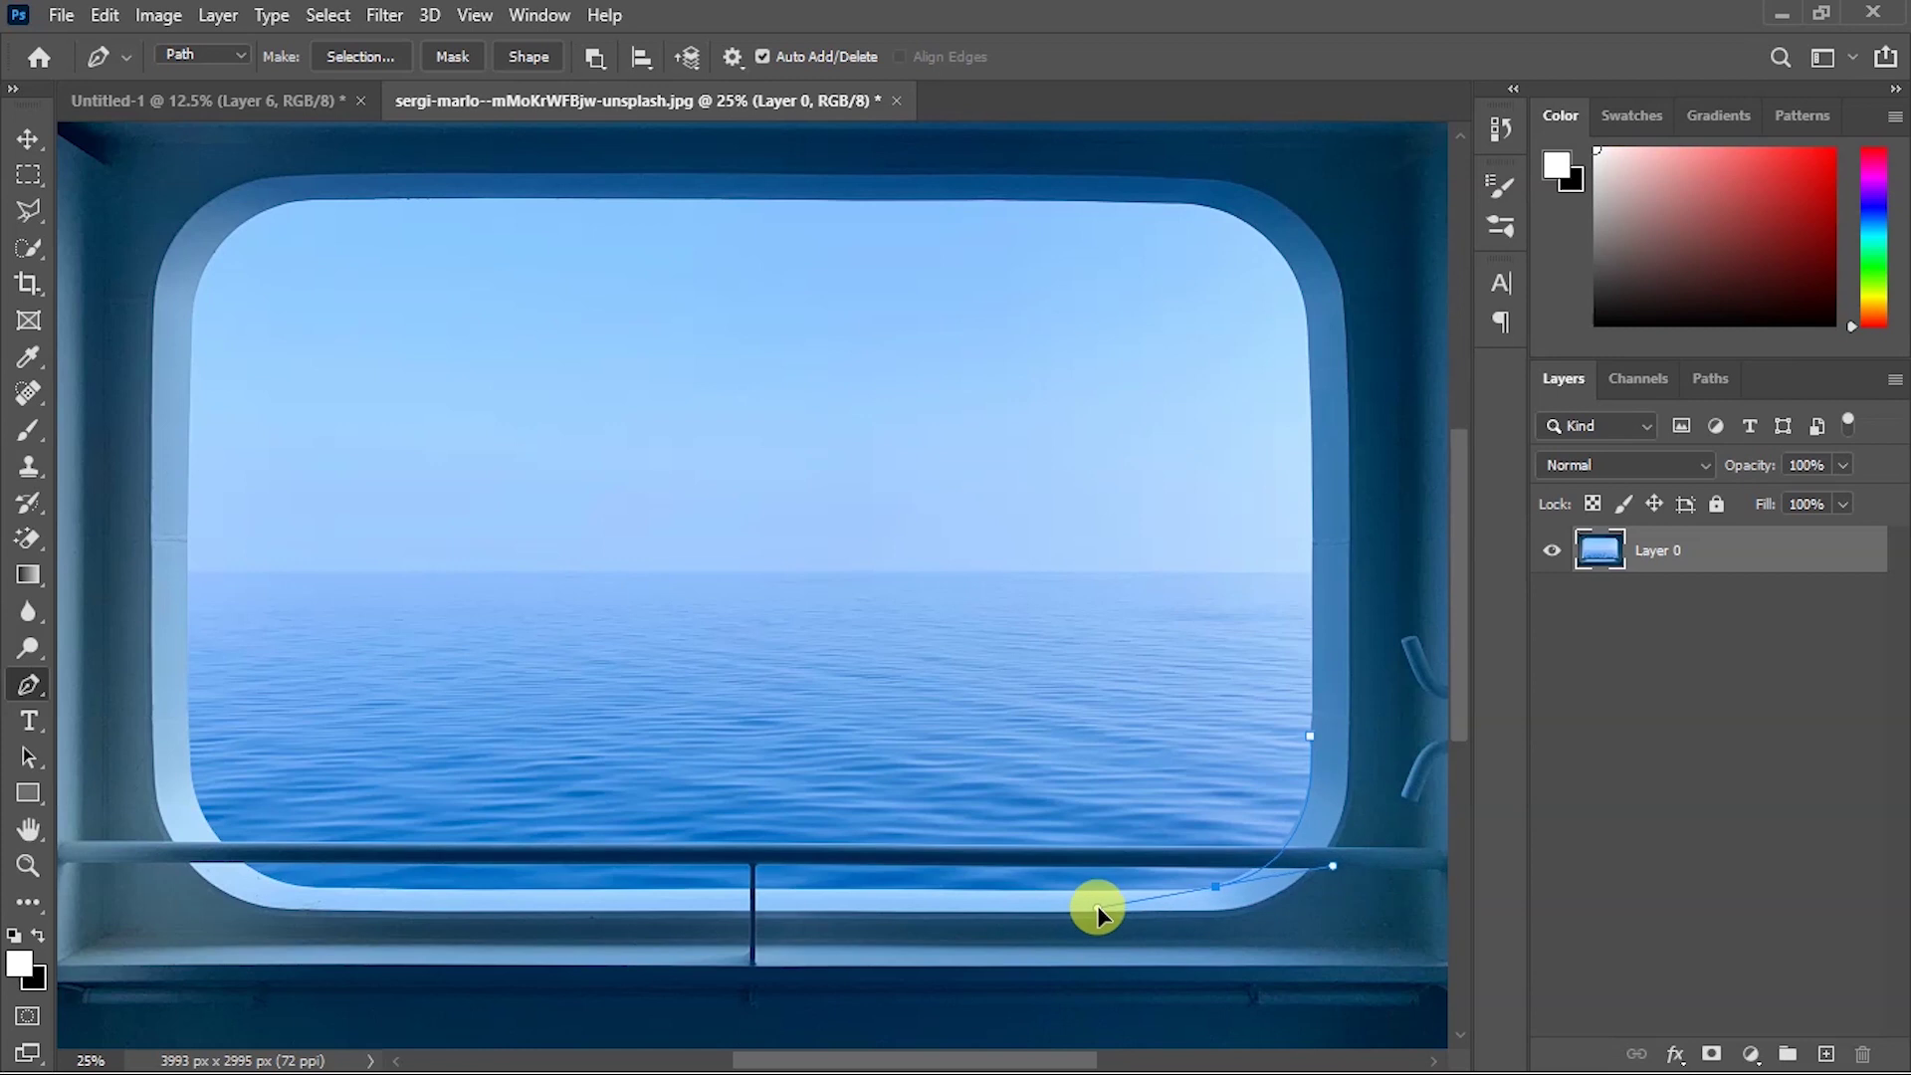
drag(1132, 884, 1099, 892)
key(w)
mouse_move(520, 392)
mouse_down()
mouse_move(683, 277)
mouse_move(696, 696)
mouse_move(608, 808)
mouse_move(810, 874)
mouse_move(1161, 878)
mouse_up()
drag(162, 265, 189, 741)
key(ctrl+minus)
Mask out the window opening and pen-trace a closed path around the rail bar.
click(1711, 1053)
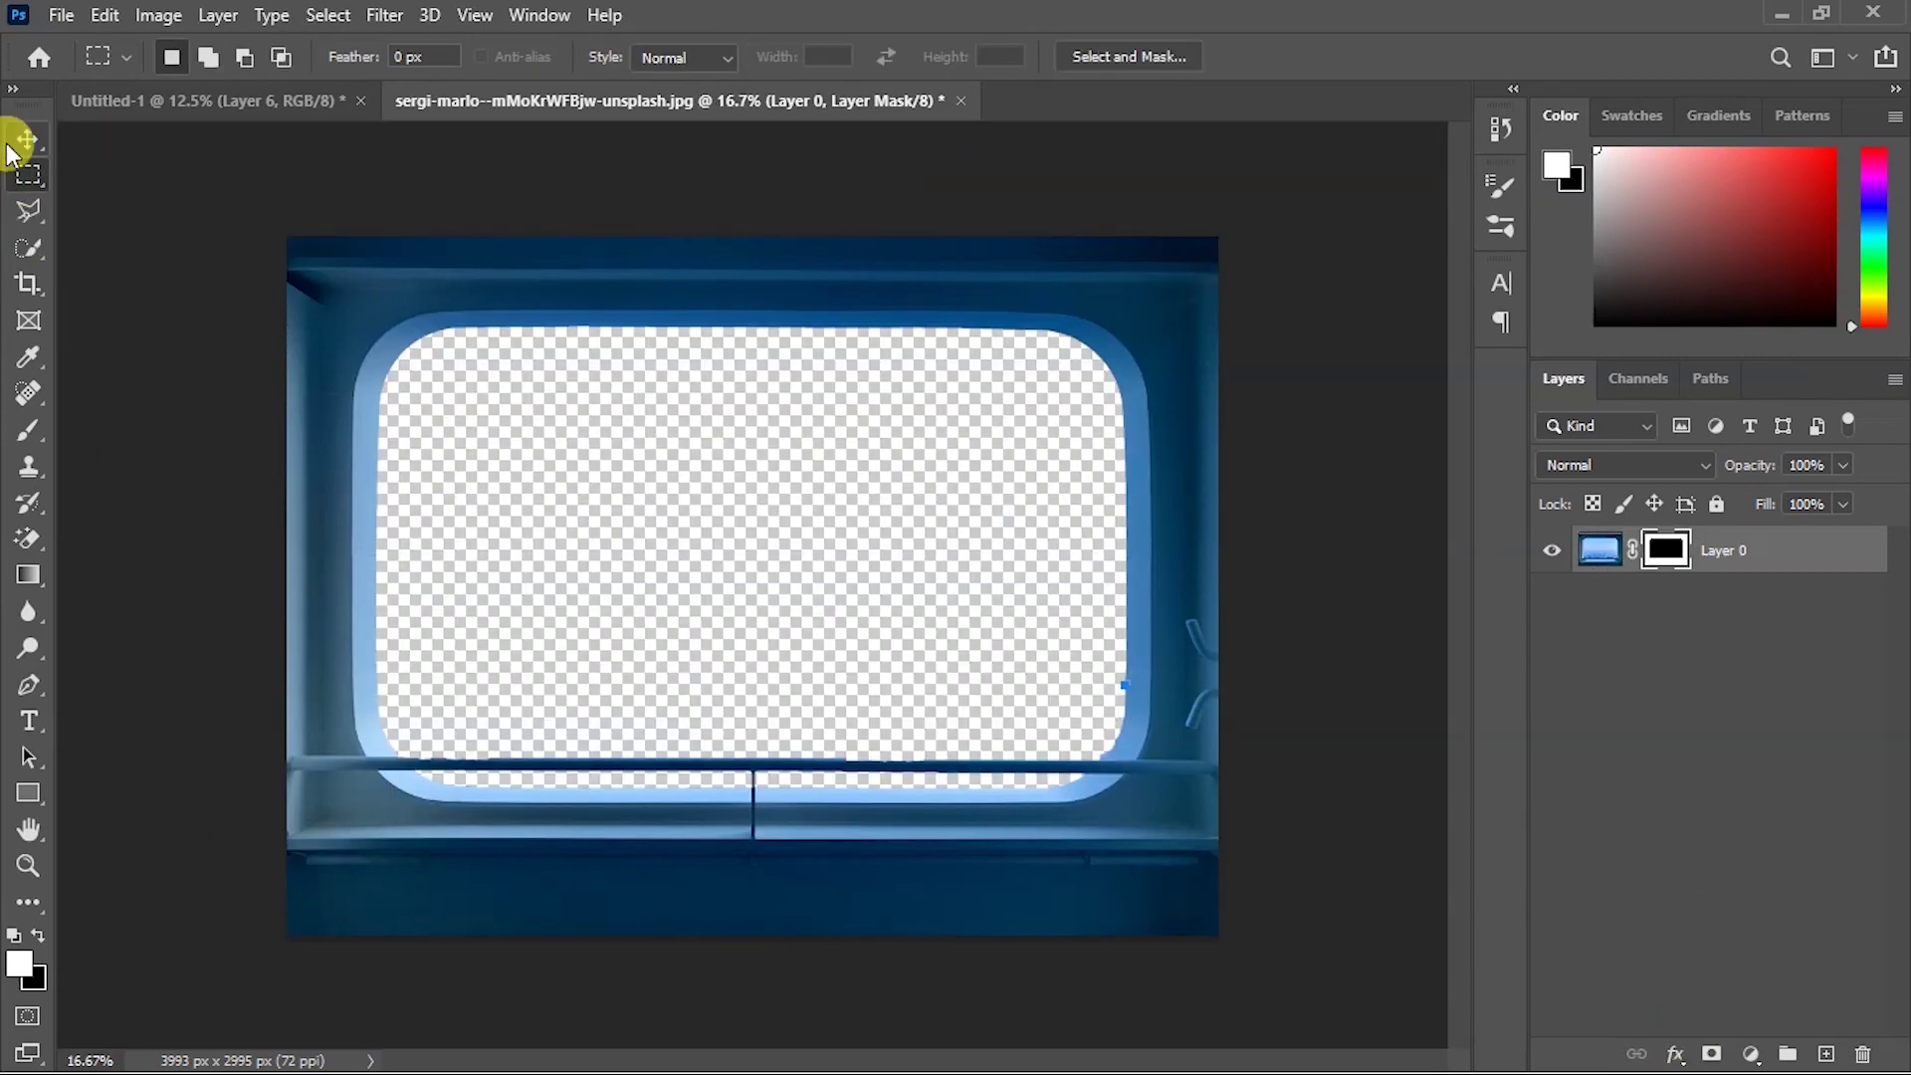
click(28, 138)
key(ctrl+plus)
click(27, 684)
click(216, 838)
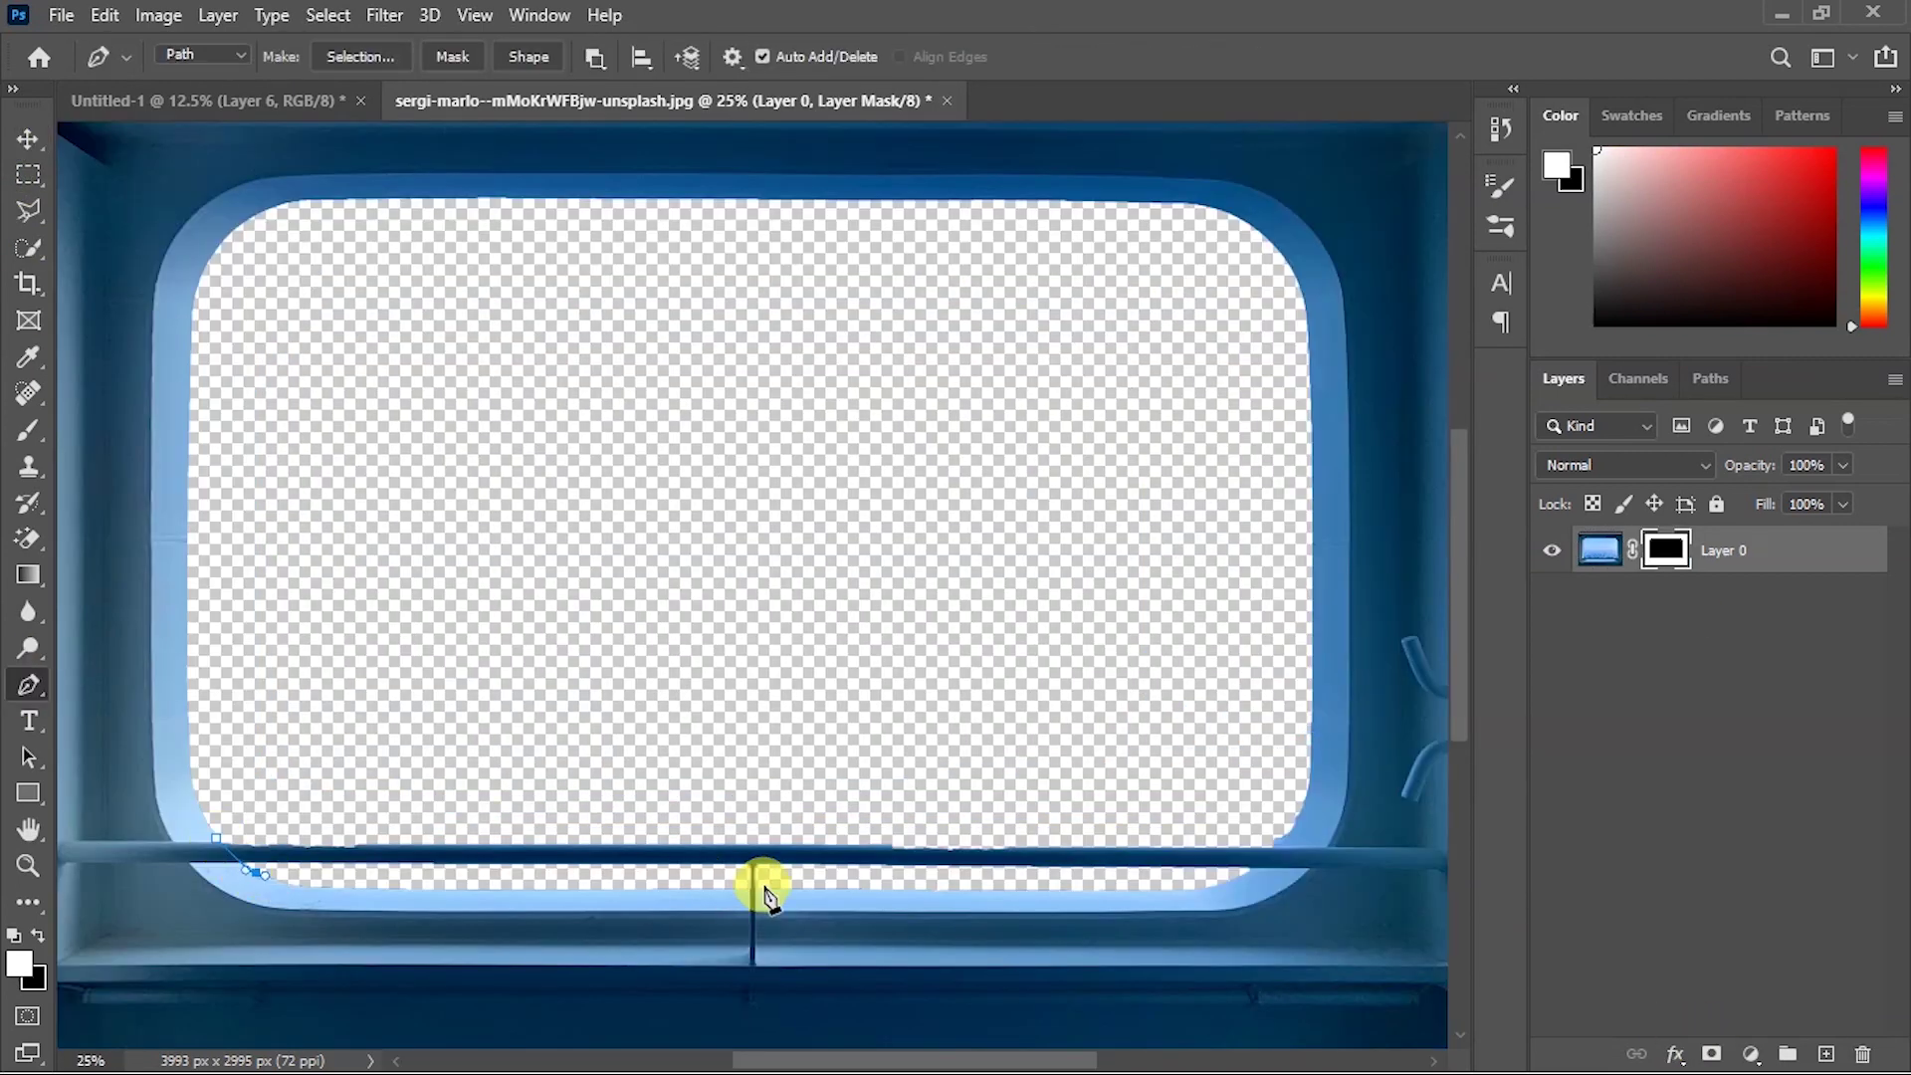
click(1244, 724)
click(216, 837)
Paint the rail bar selection black on the mask, then deselect.
key(ctrl+Return)
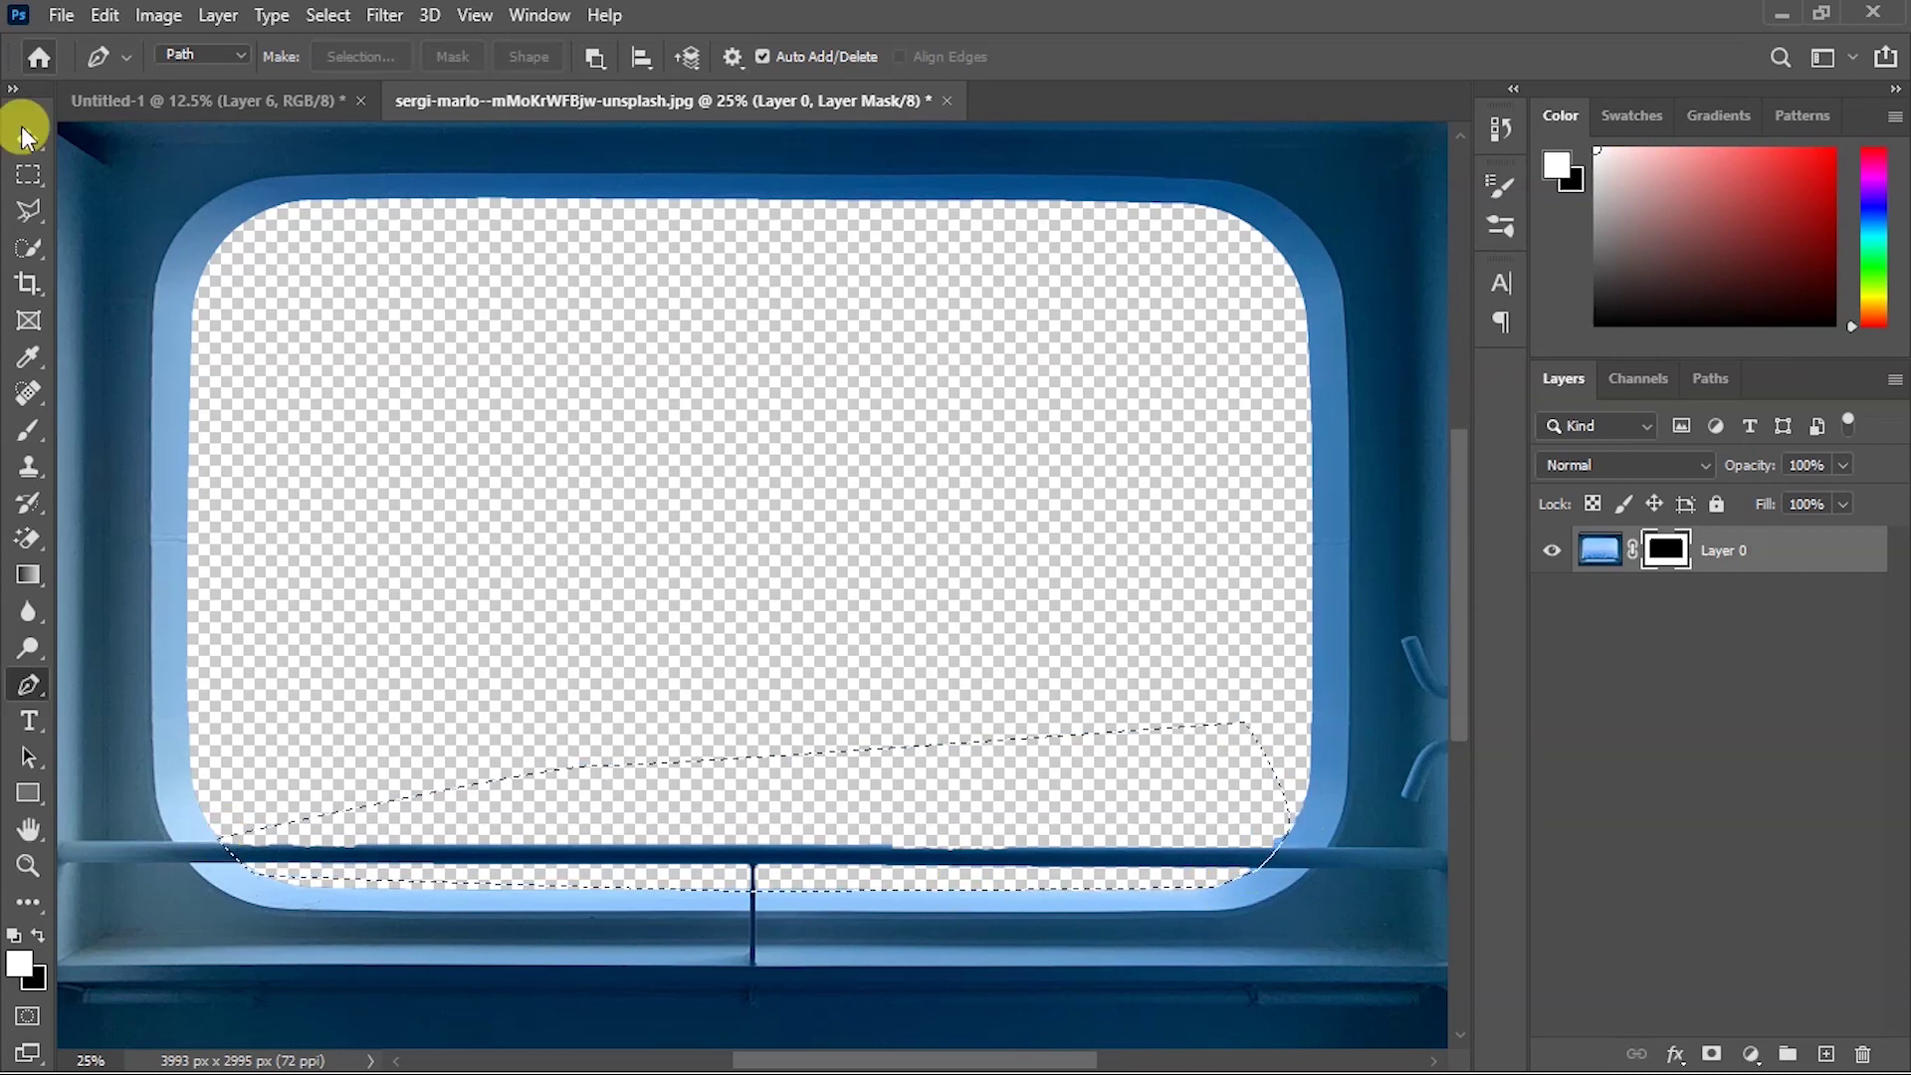
key(b)
key(x)
drag(799, 705, 109, 684)
key(ctrl+d)
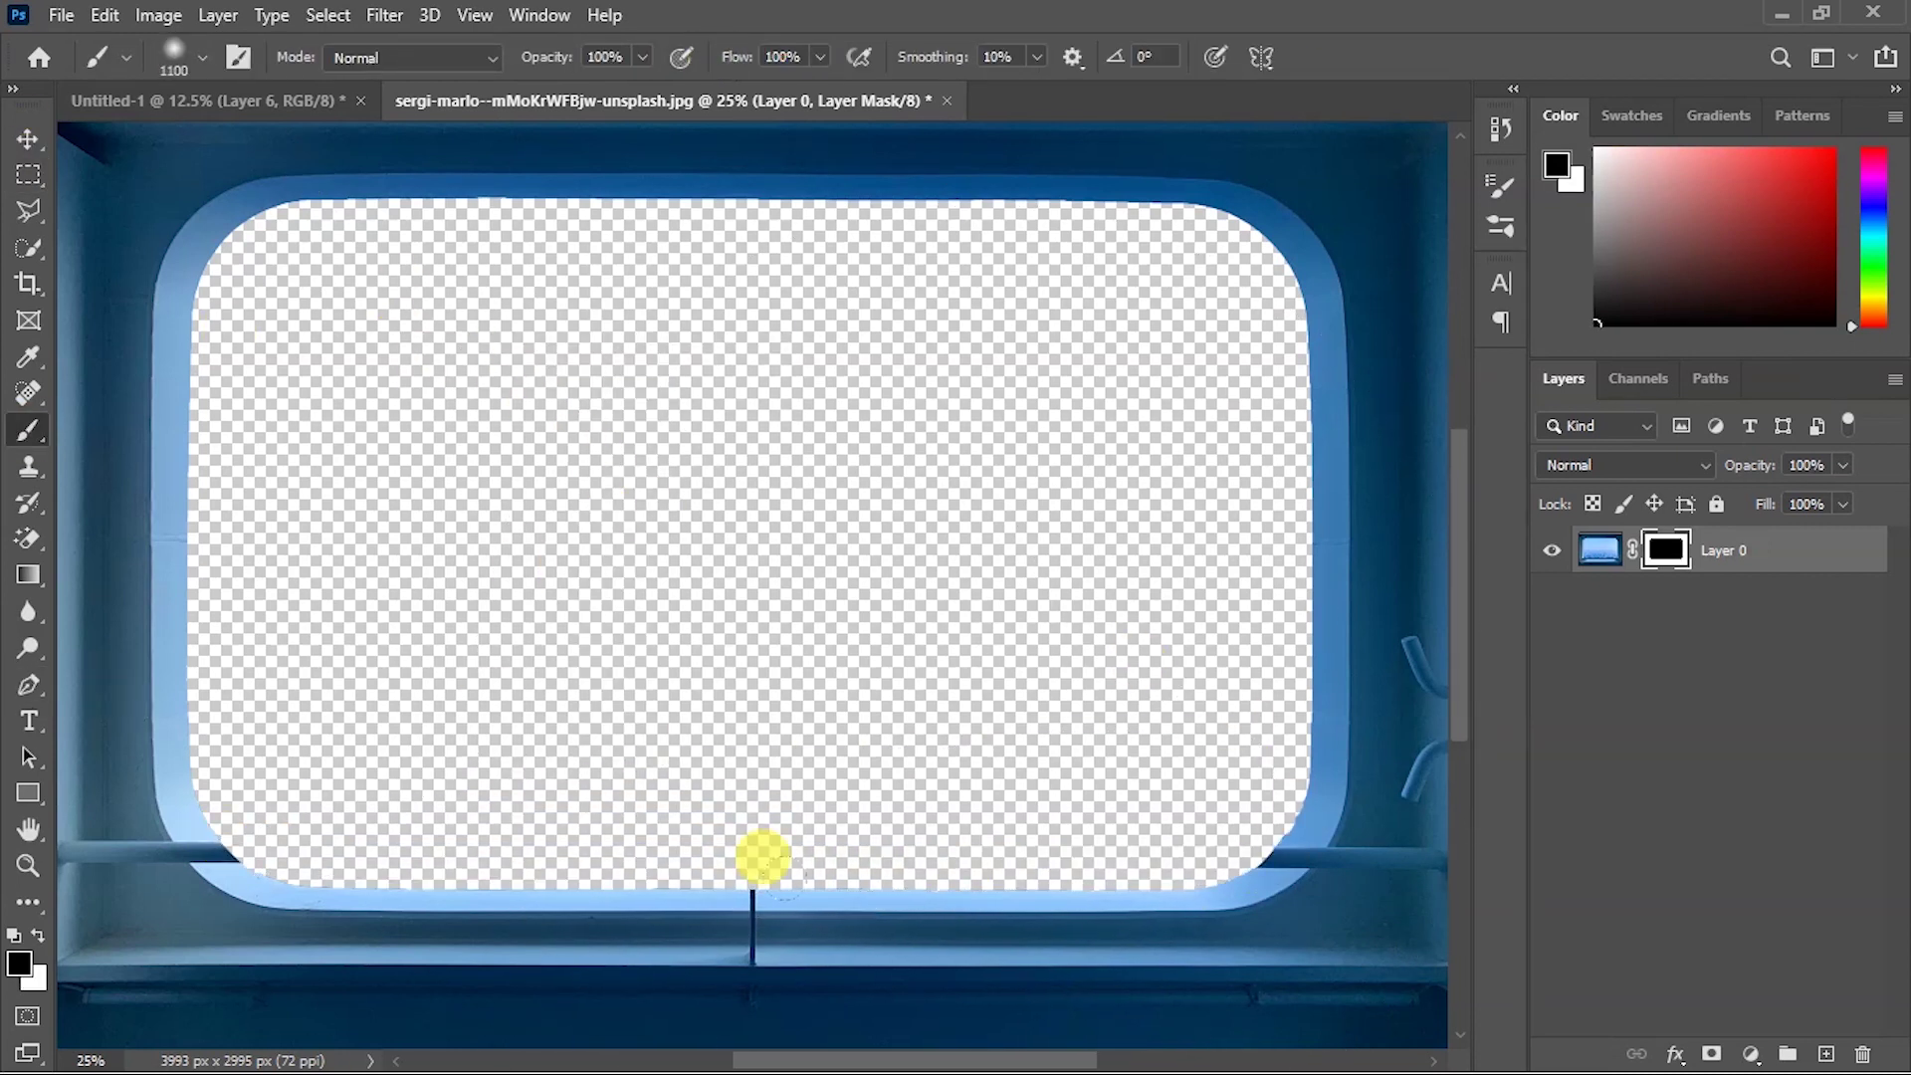
key(ctrl+plus)
scroll(528, 738, down, 3)
Clone Stamp clean frame over the rail stubs at the lower-left and lower-right corners.
key(s)
key(x)
alt+click(488, 654)
drag(485, 697, 507, 718)
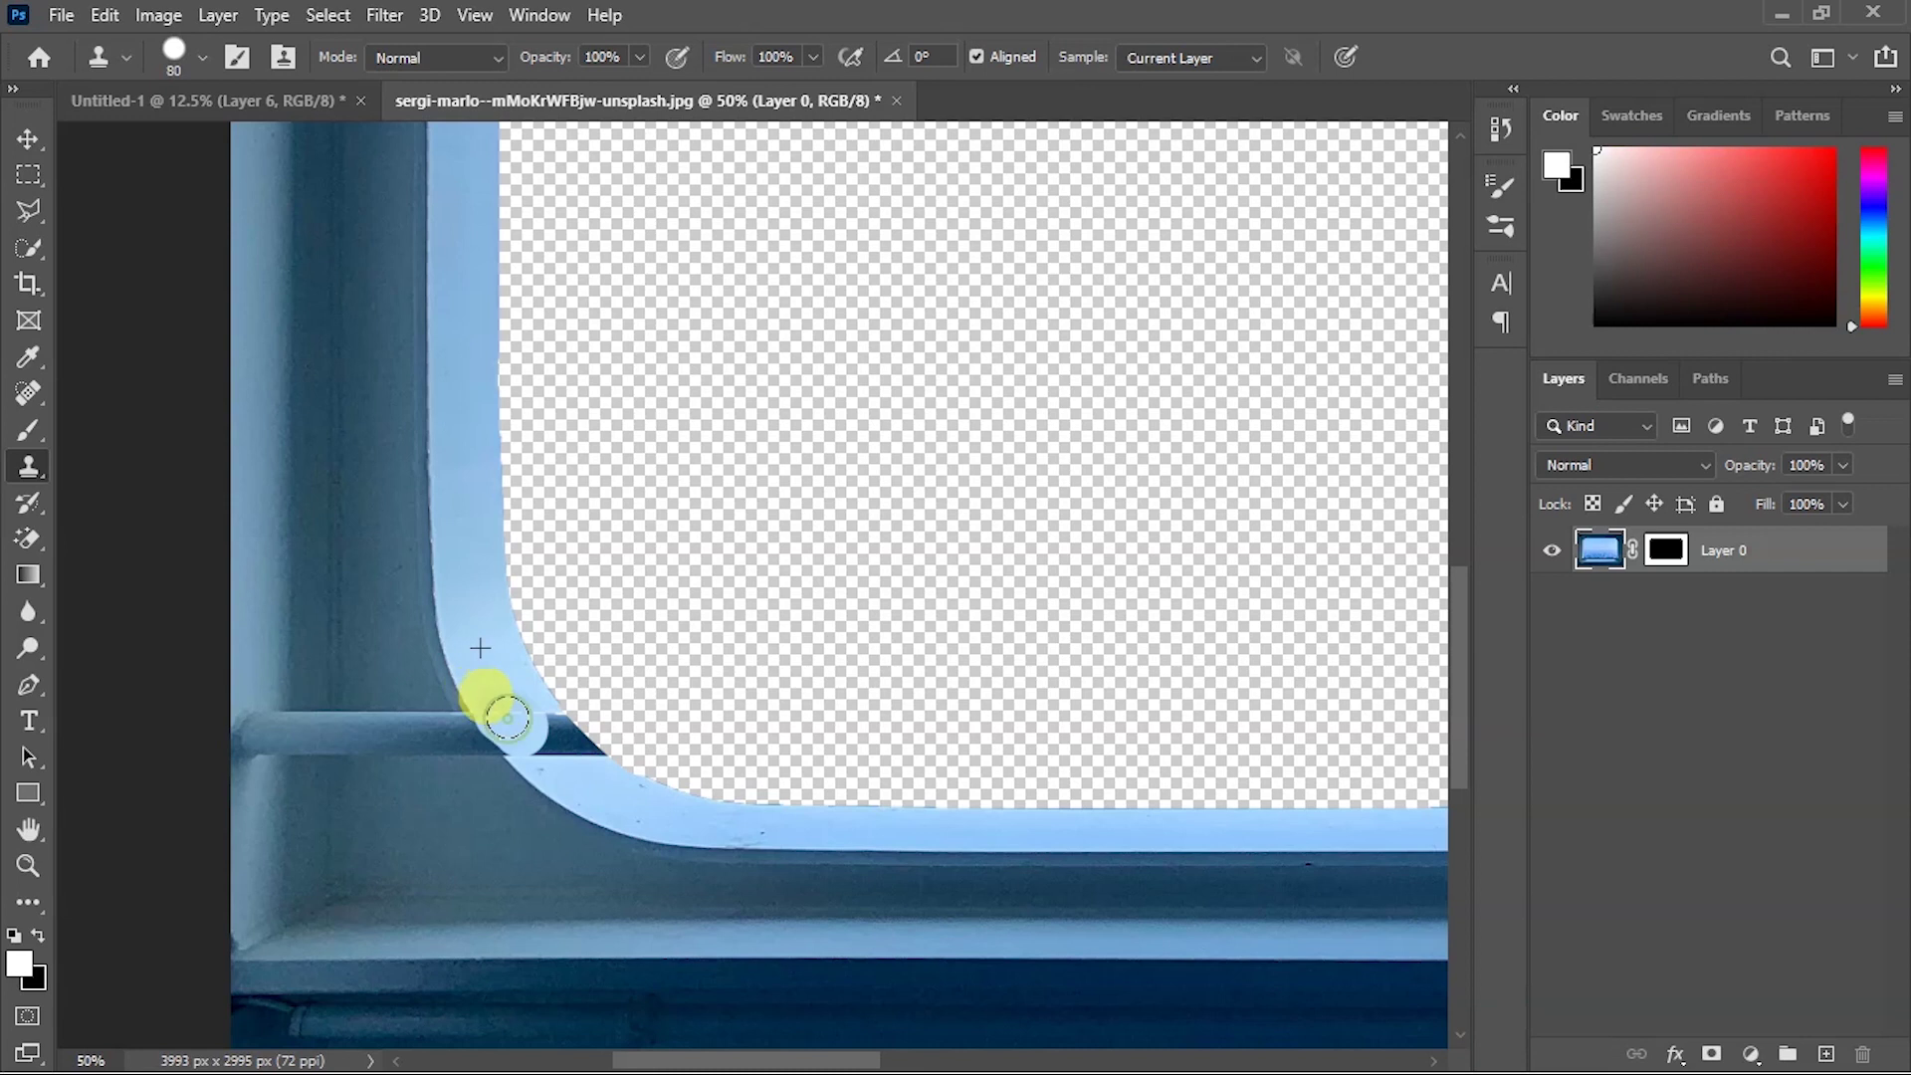
drag(510, 654, 535, 674)
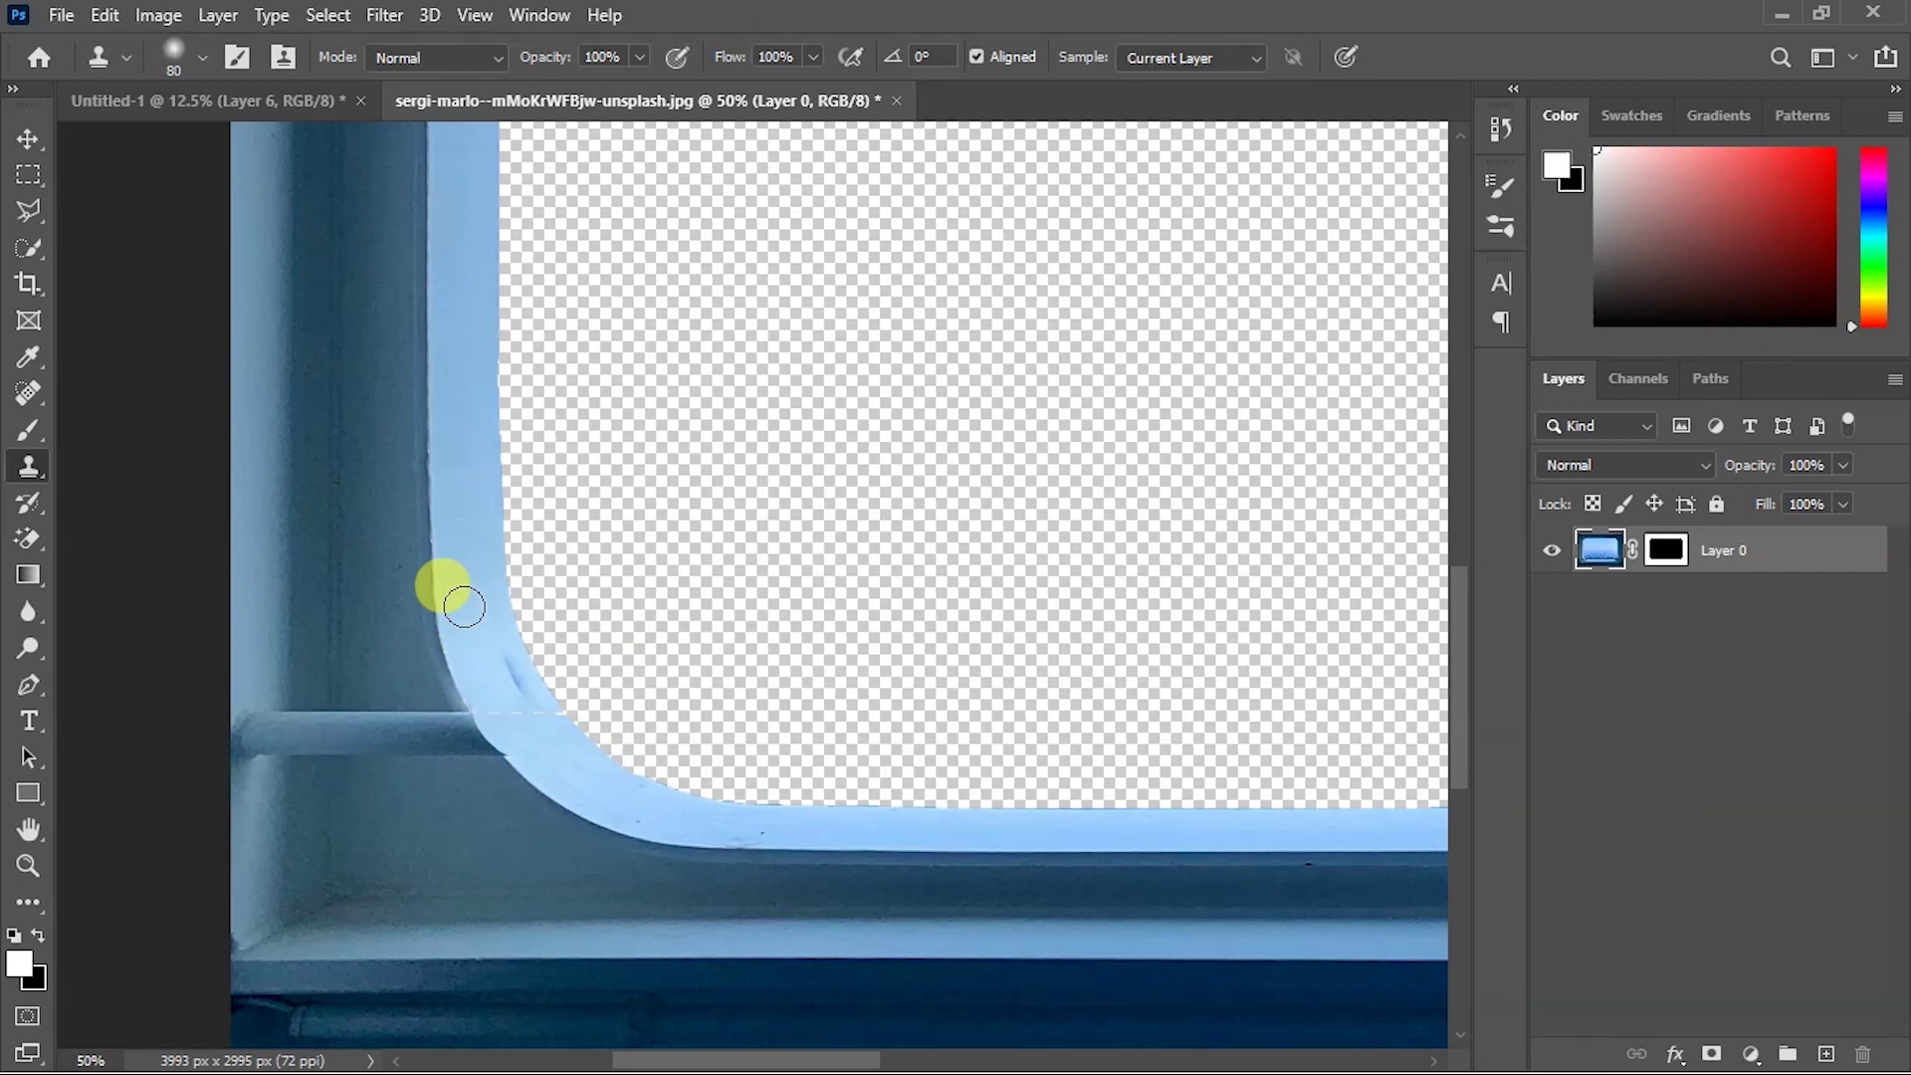
scroll(500, 674, down, 2)
scroll(922, 1025, up, 1)
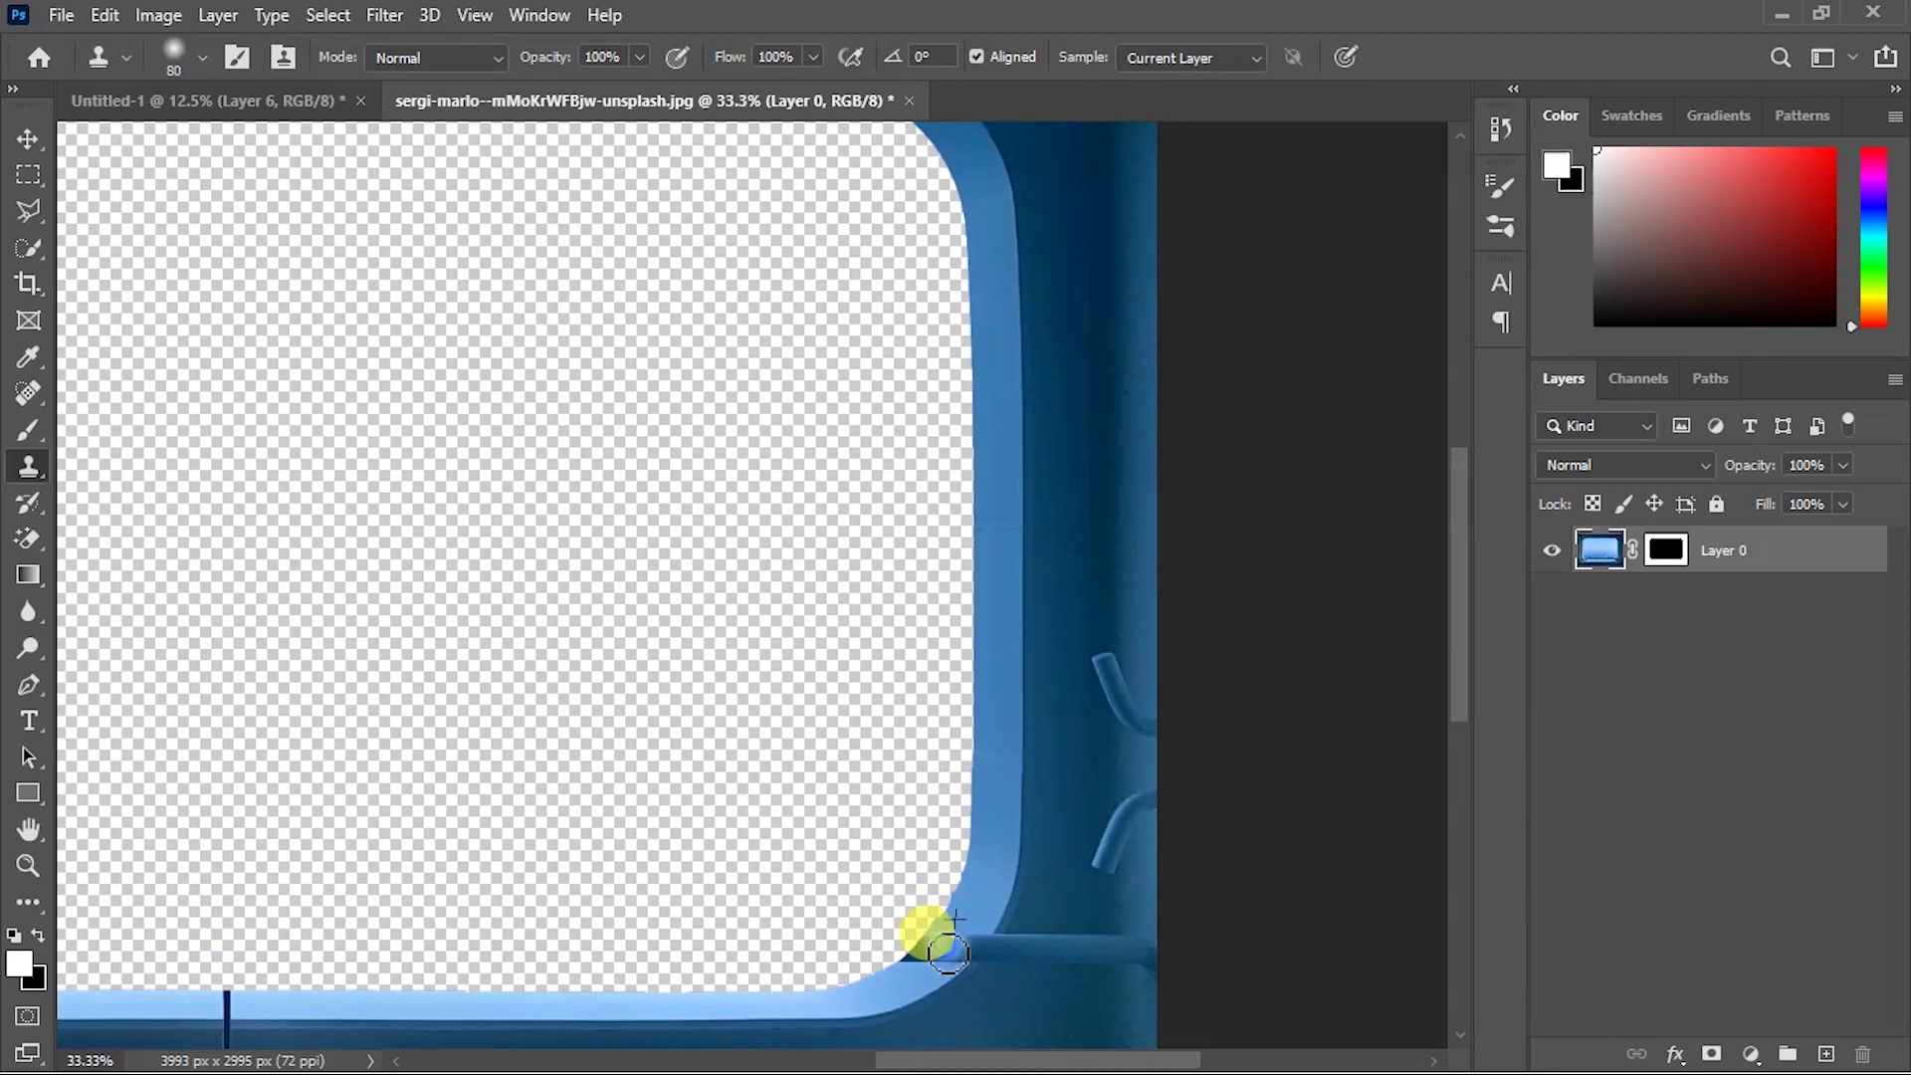
drag(980, 941, 990, 887)
scroll(989, 886, down, 1)
Lasso the leftover frame blemishes and remove them with Content-Aware Fill.
click(28, 211)
drag(375, 773, 368, 782)
click(105, 15)
click(109, 332)
click(1144, 264)
drag(1137, 786, 1129, 798)
click(119, 12)
click(109, 332)
click(1117, 255)
drag(1214, 748, 1144, 781)
click(128, 15)
click(1105, 278)
click(384, 796)
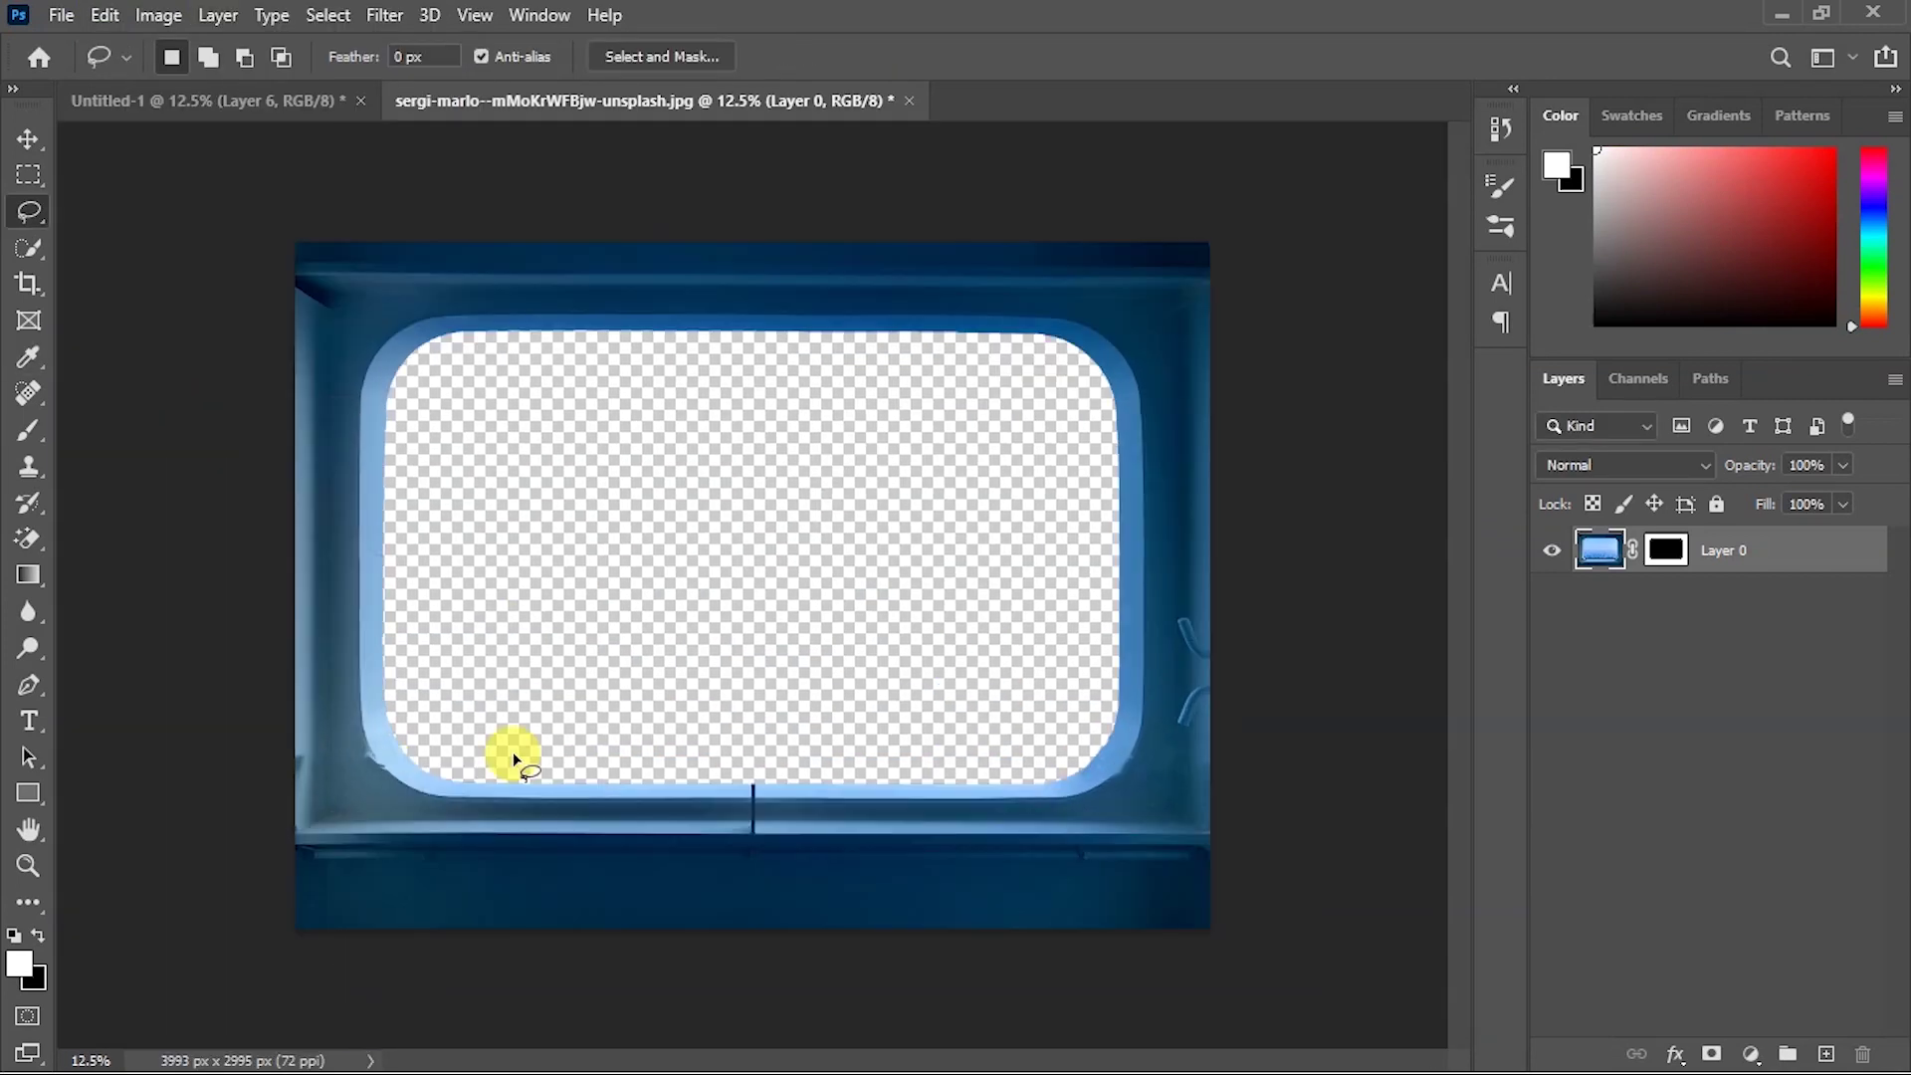
Move the porthole layer into Untitled-1 and scale it up over the Earth scene.
key(v)
drag(704, 824, 563, 522)
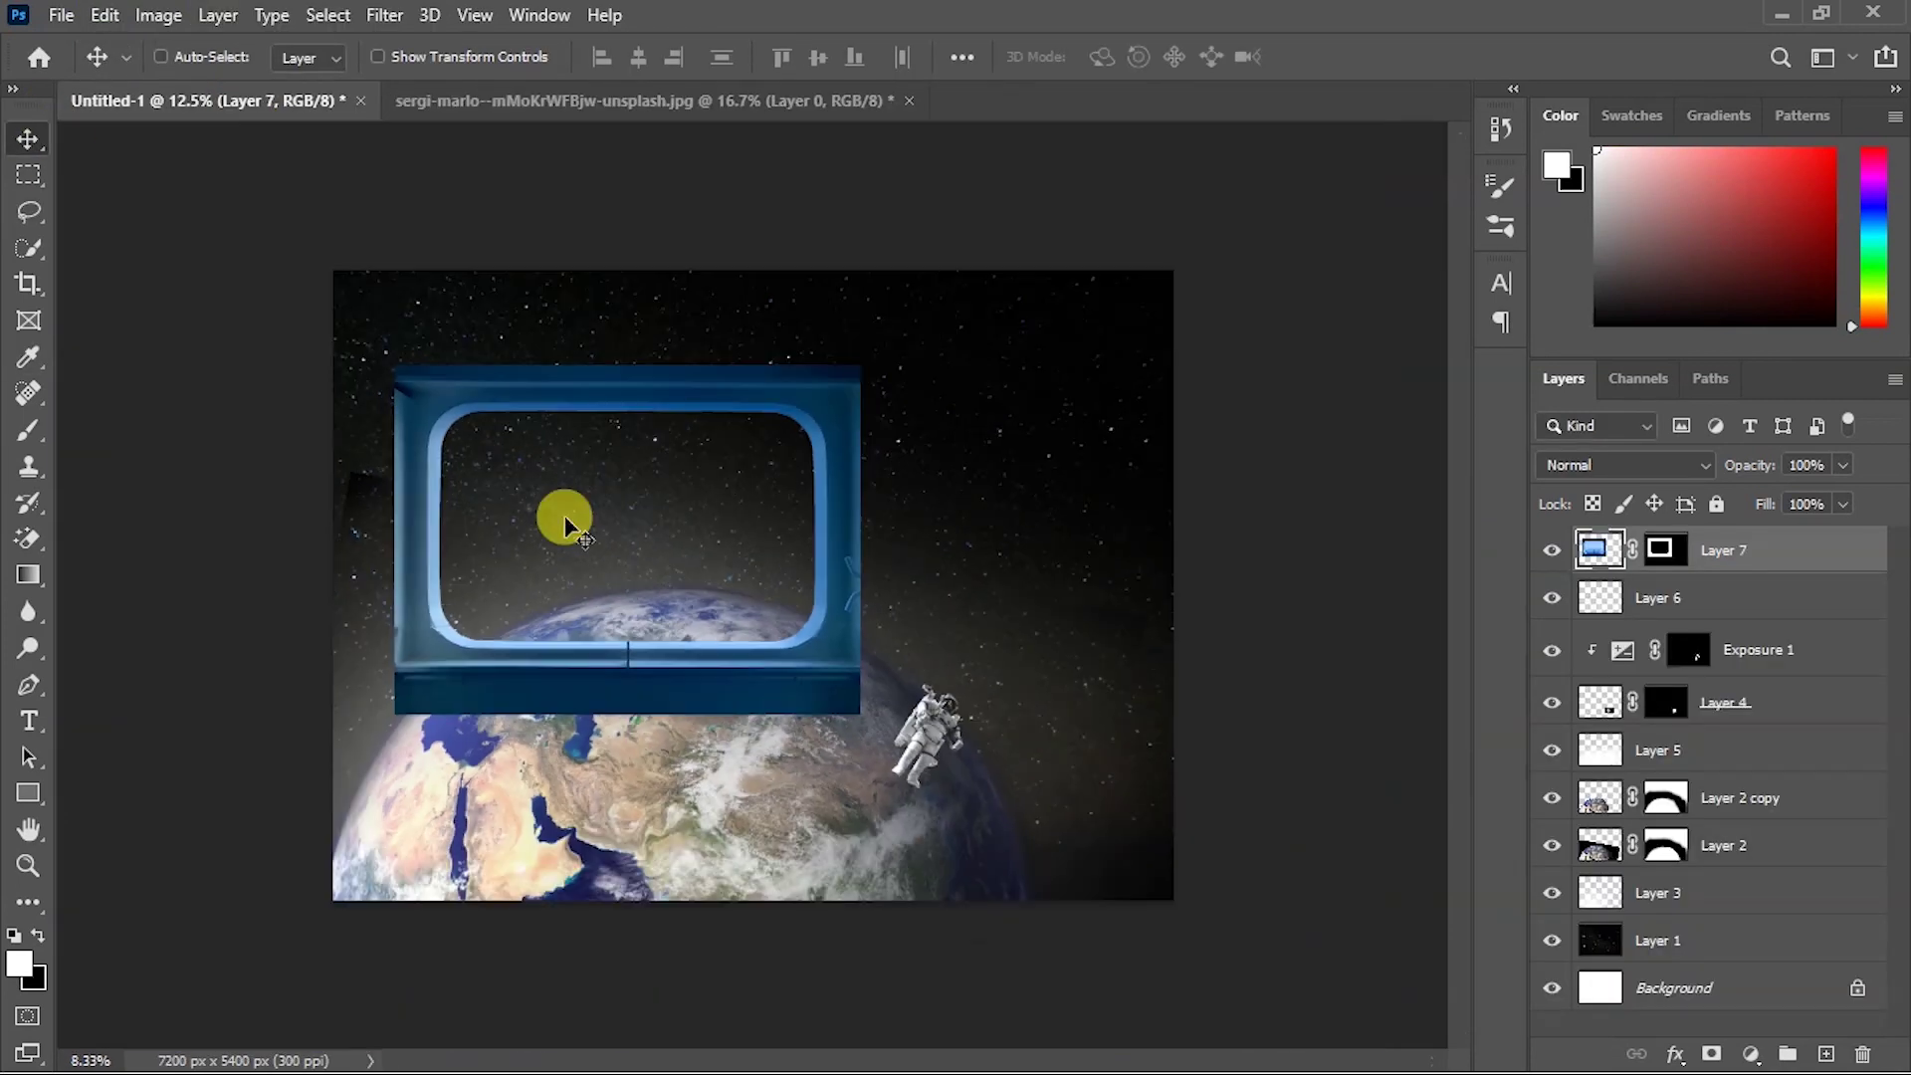
key(ctrl+minus)
key(ctrl+t)
mouse_move(811, 682)
mouse_down()
mouse_move(1118, 845)
mouse_move(1068, 858)
mouse_up()
drag(990, 694, 1045, 597)
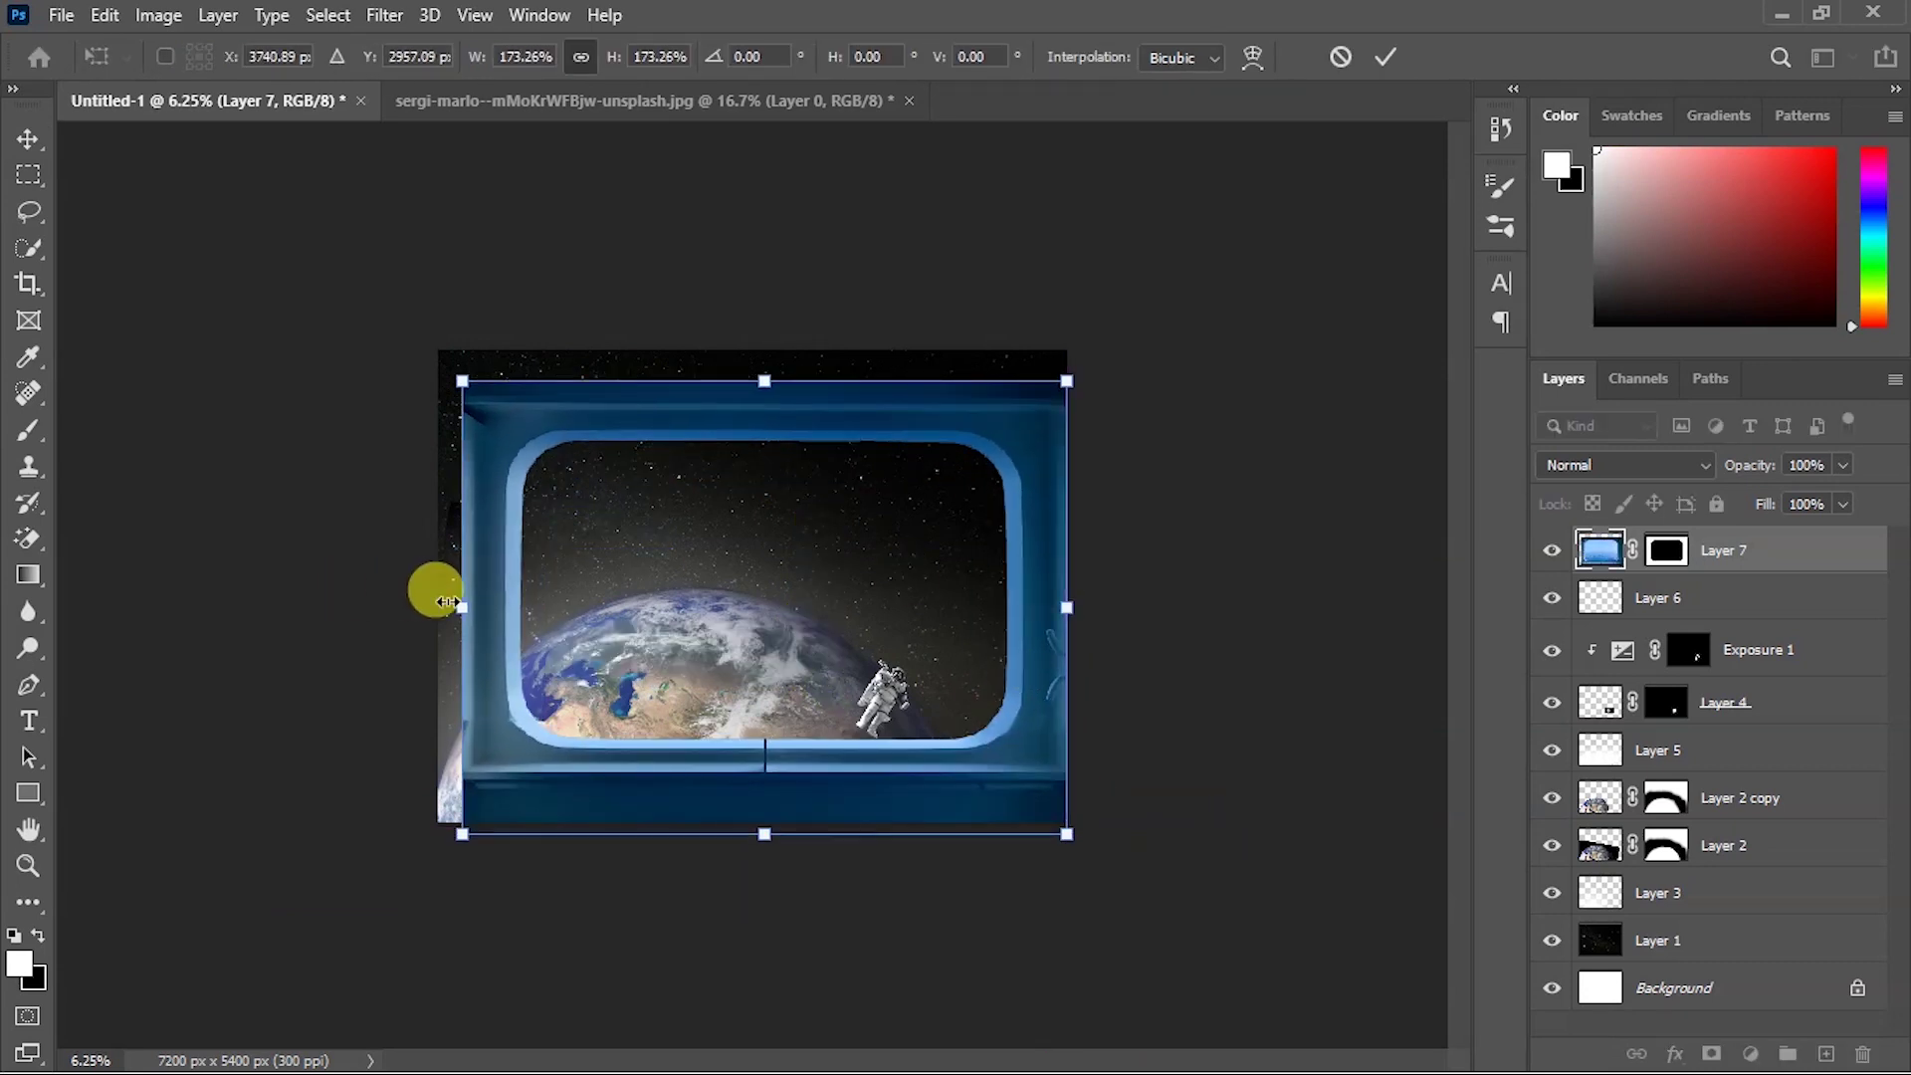
drag(434, 597, 438, 608)
drag(731, 326, 733, 341)
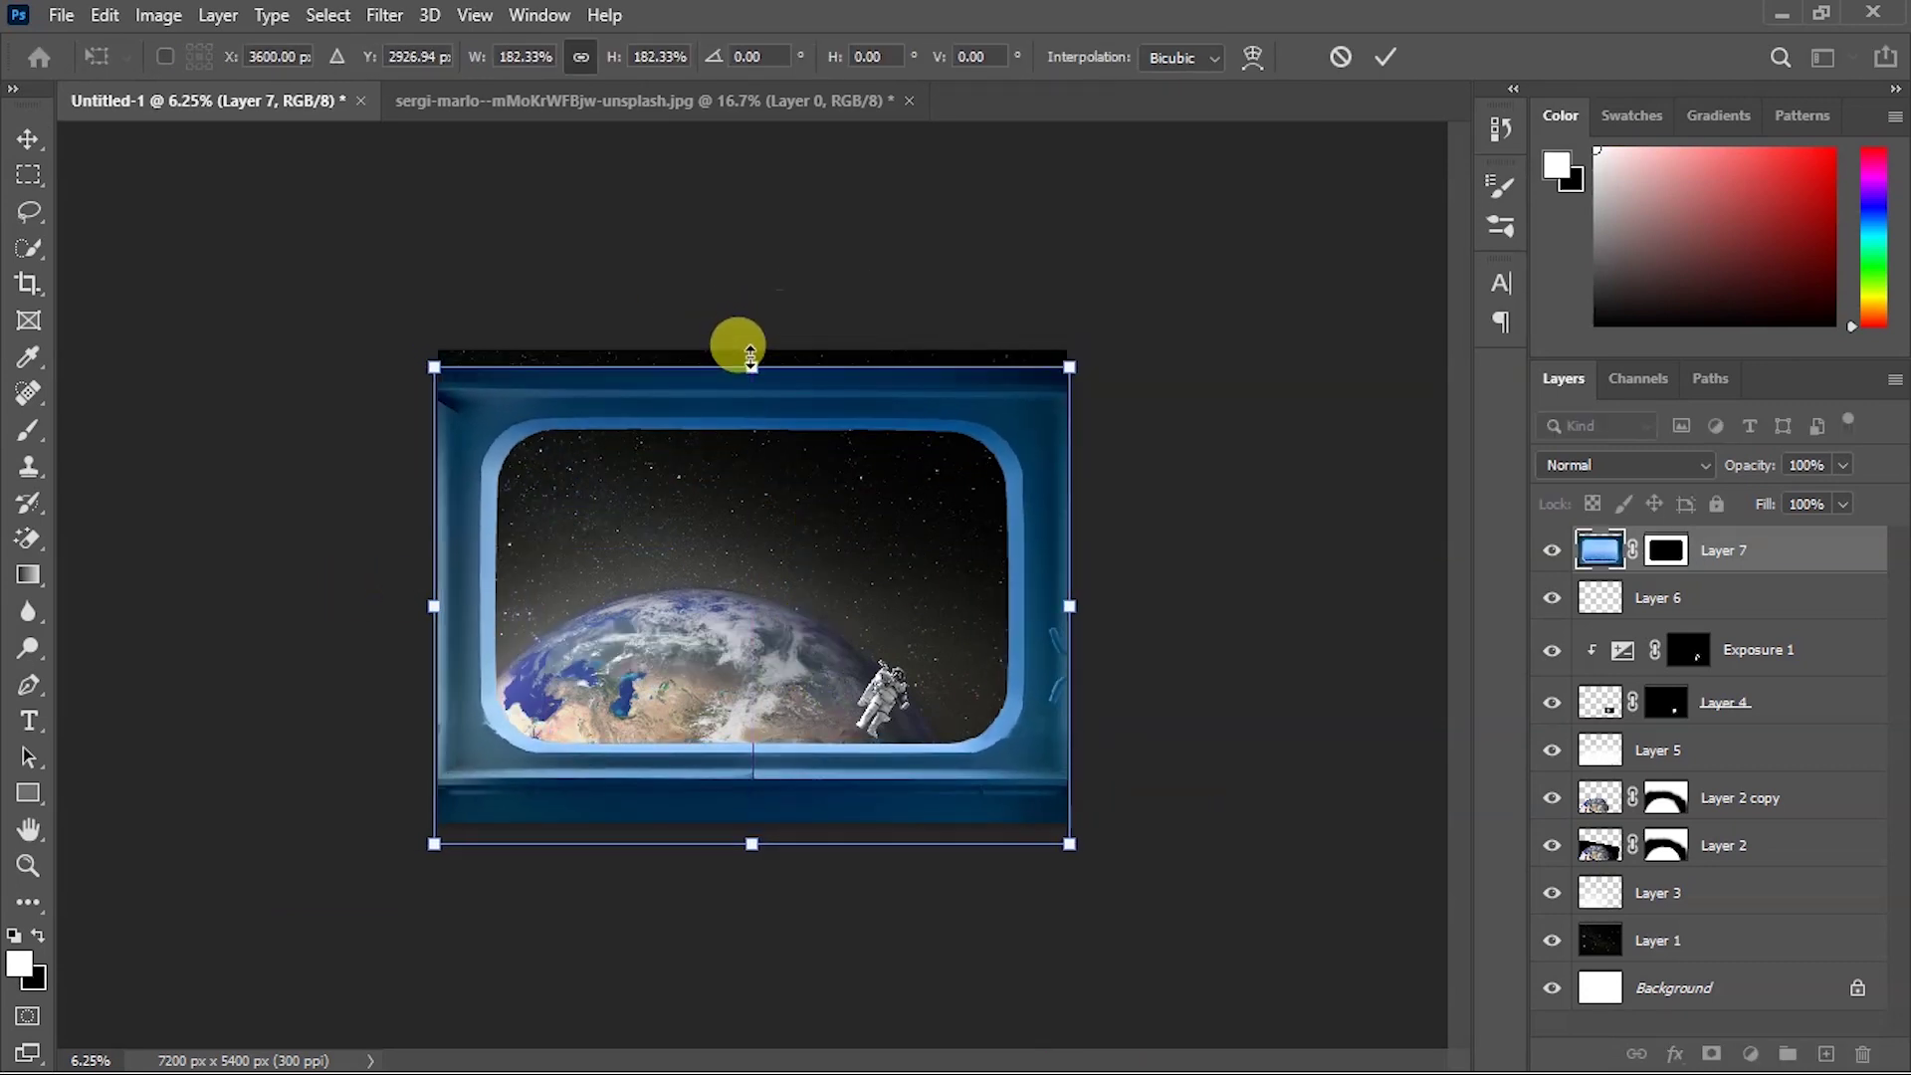
Commit the transform and crop the canvas with a free ratio to the window frame edges.
key(Return)
click(28, 284)
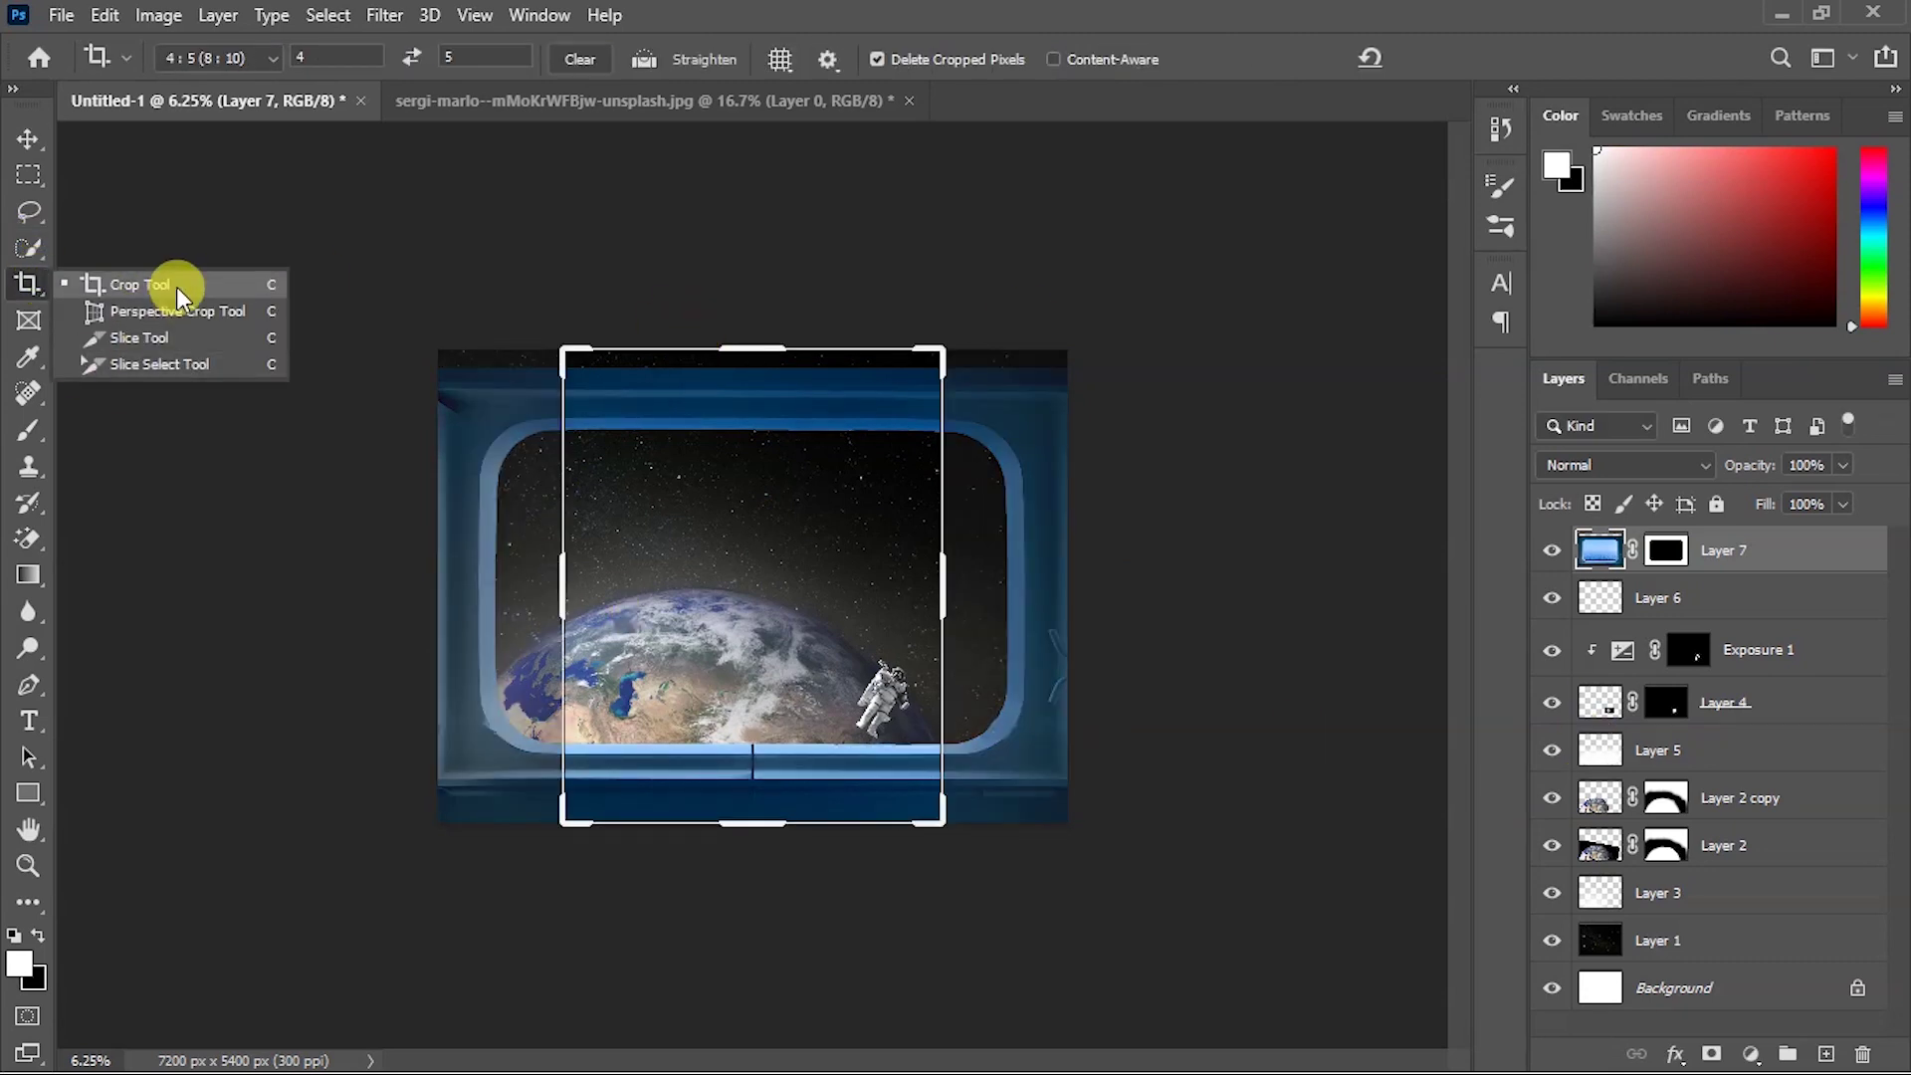
click(227, 56)
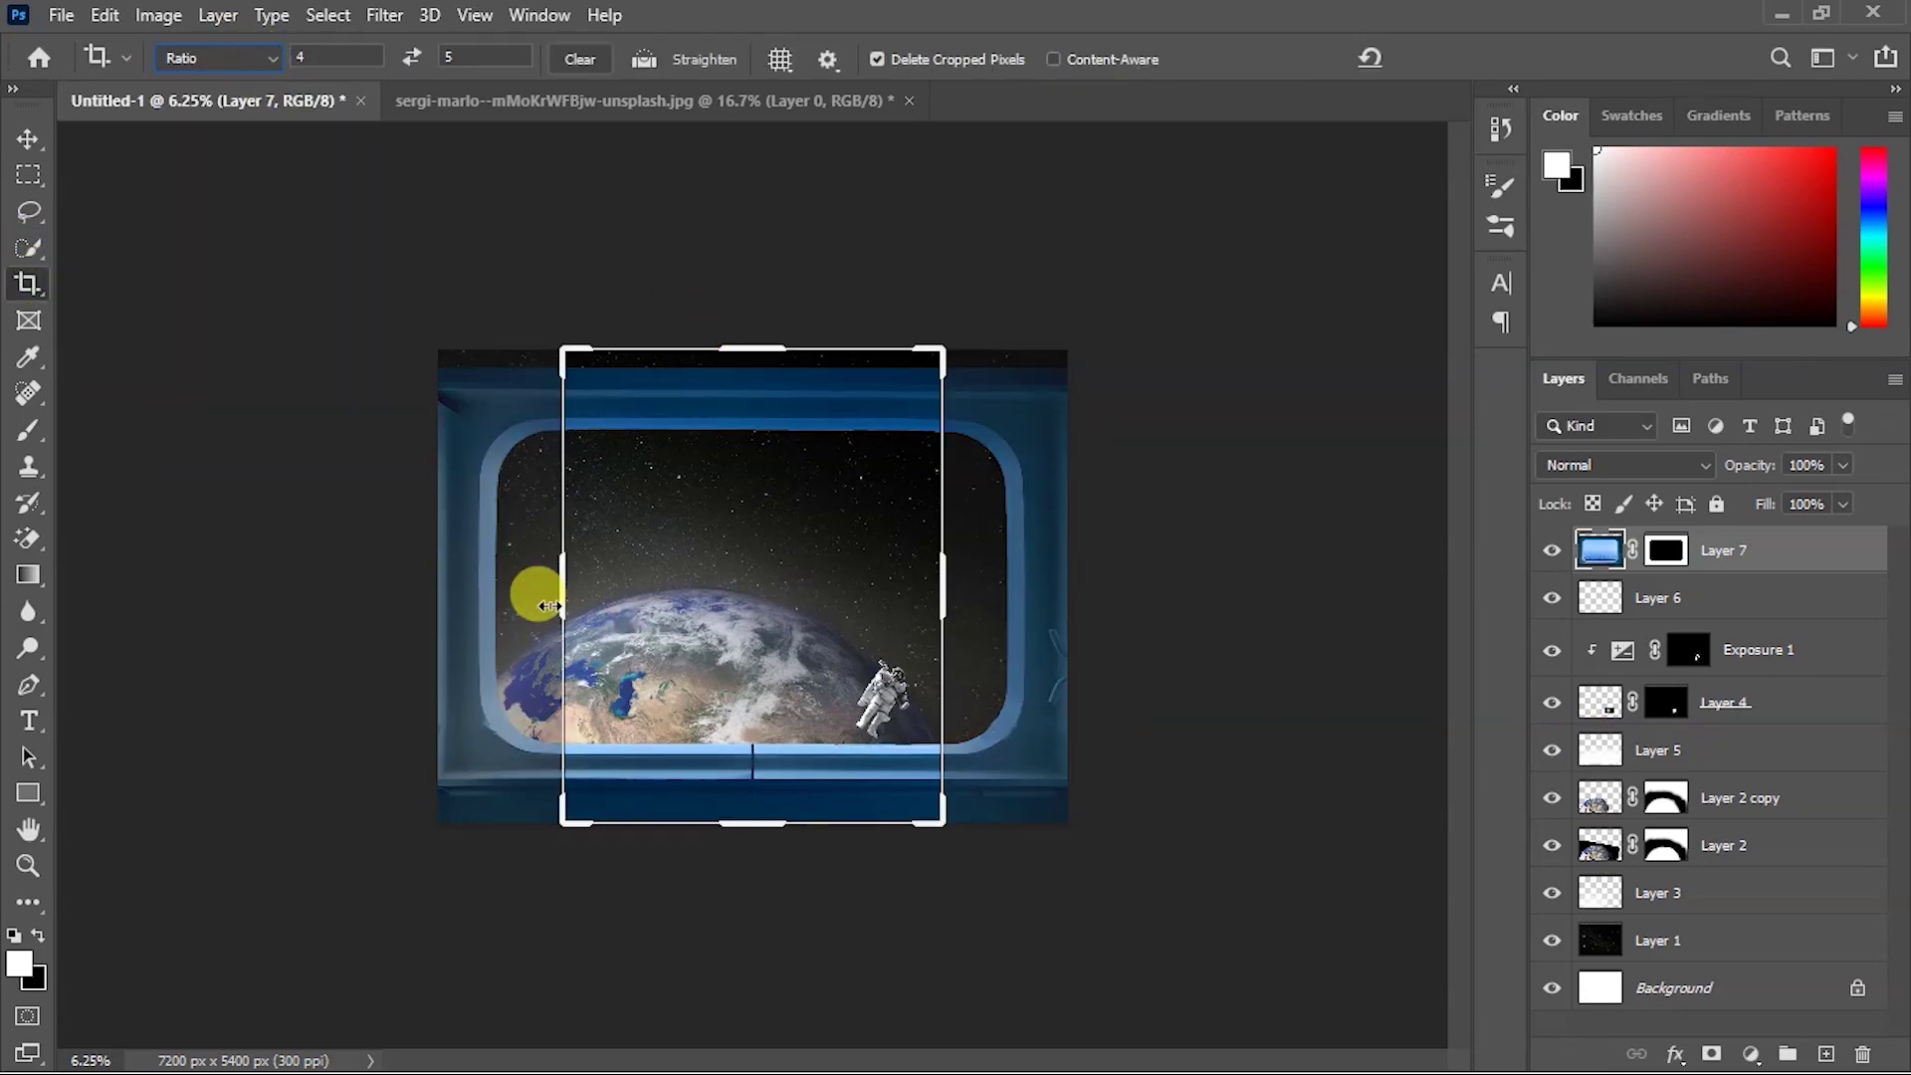
drag(559, 594, 453, 622)
click(1414, 57)
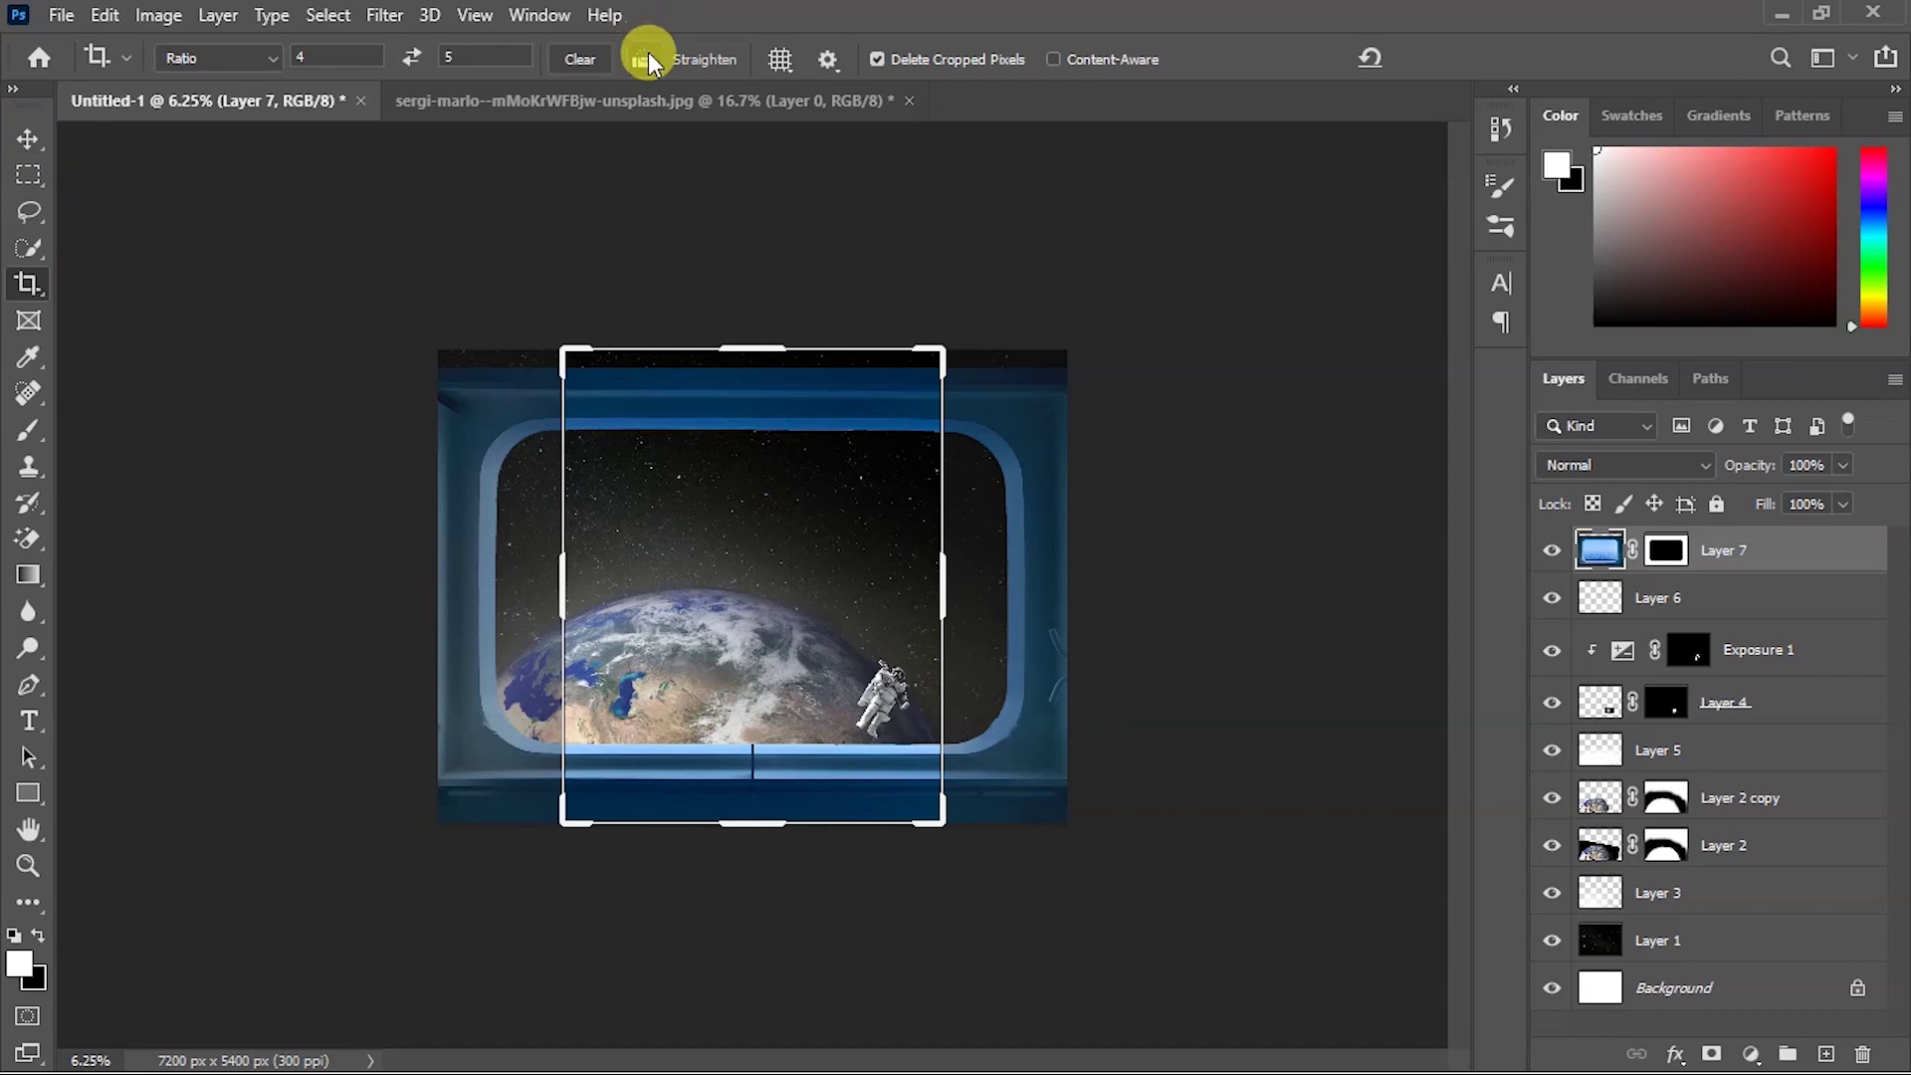
drag(922, 558, 1002, 550)
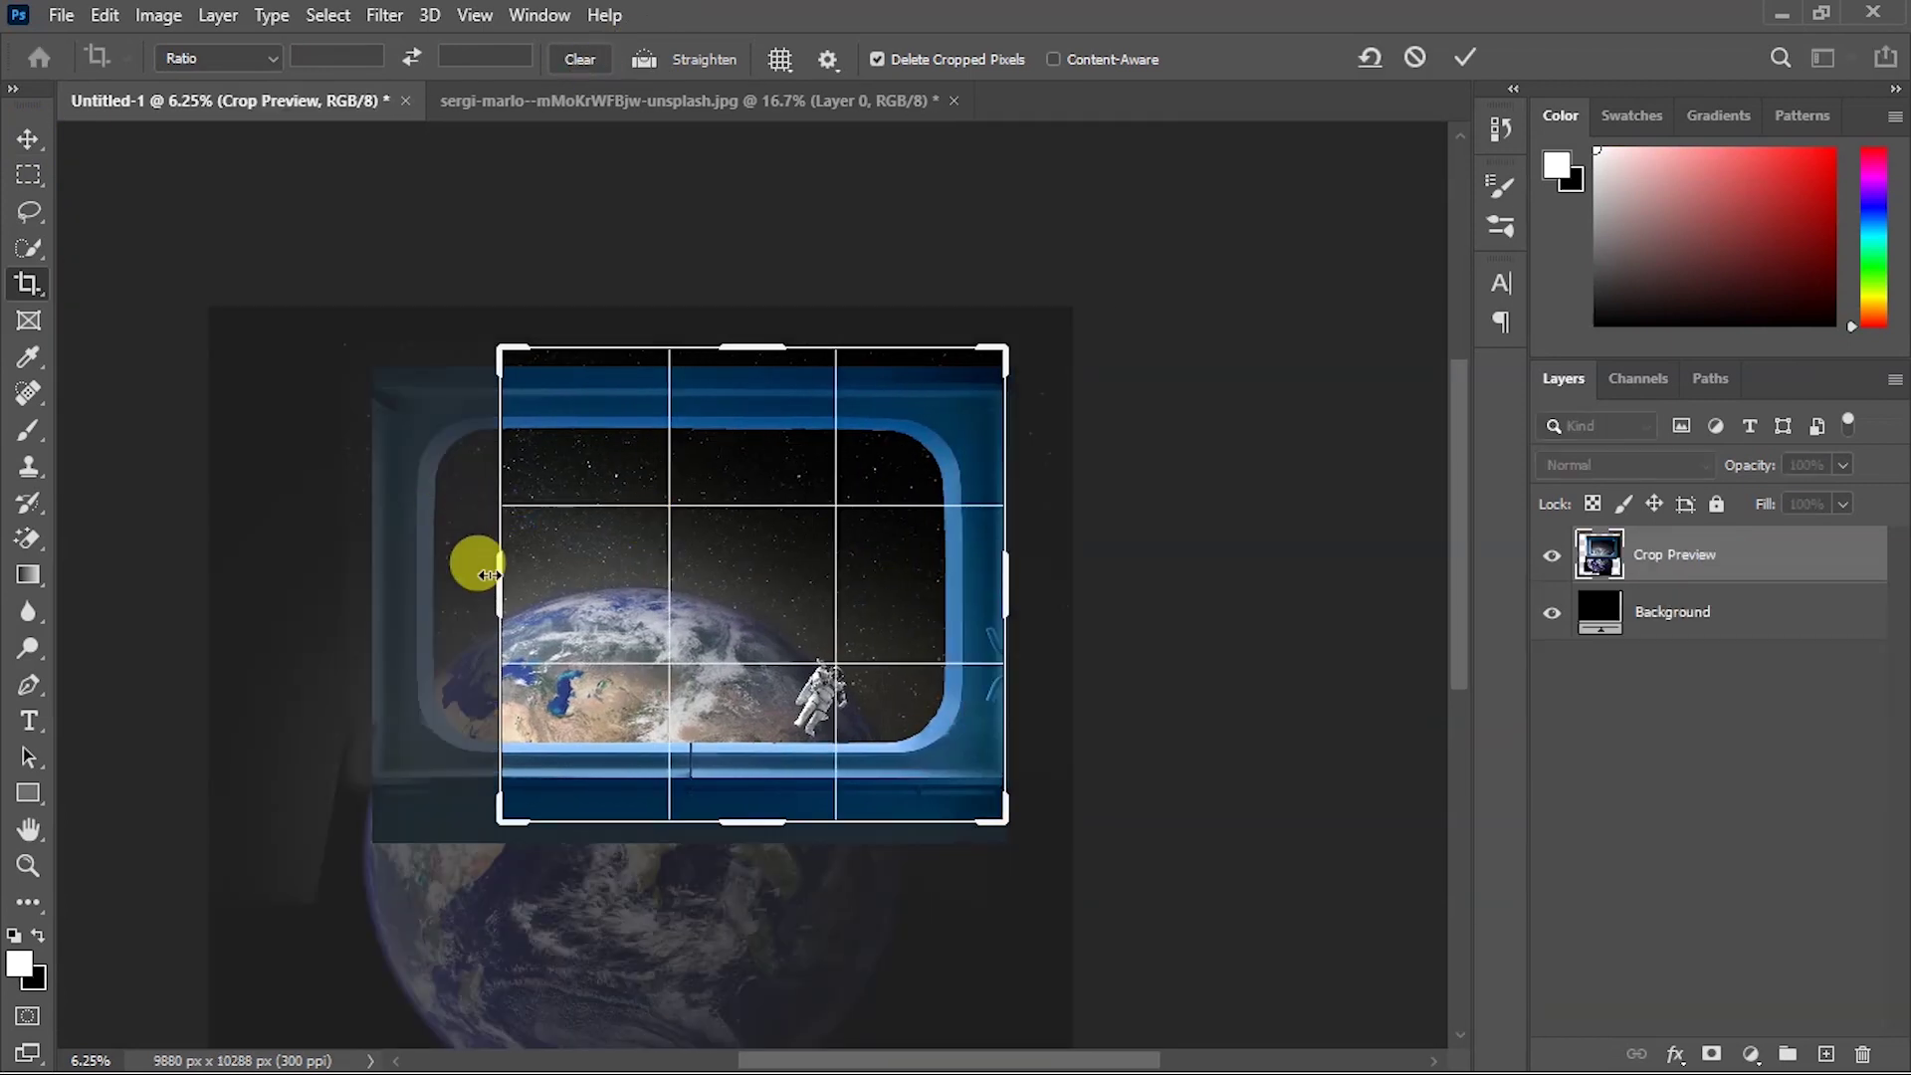
drag(469, 559, 438, 558)
drag(749, 819, 738, 826)
drag(738, 343, 731, 334)
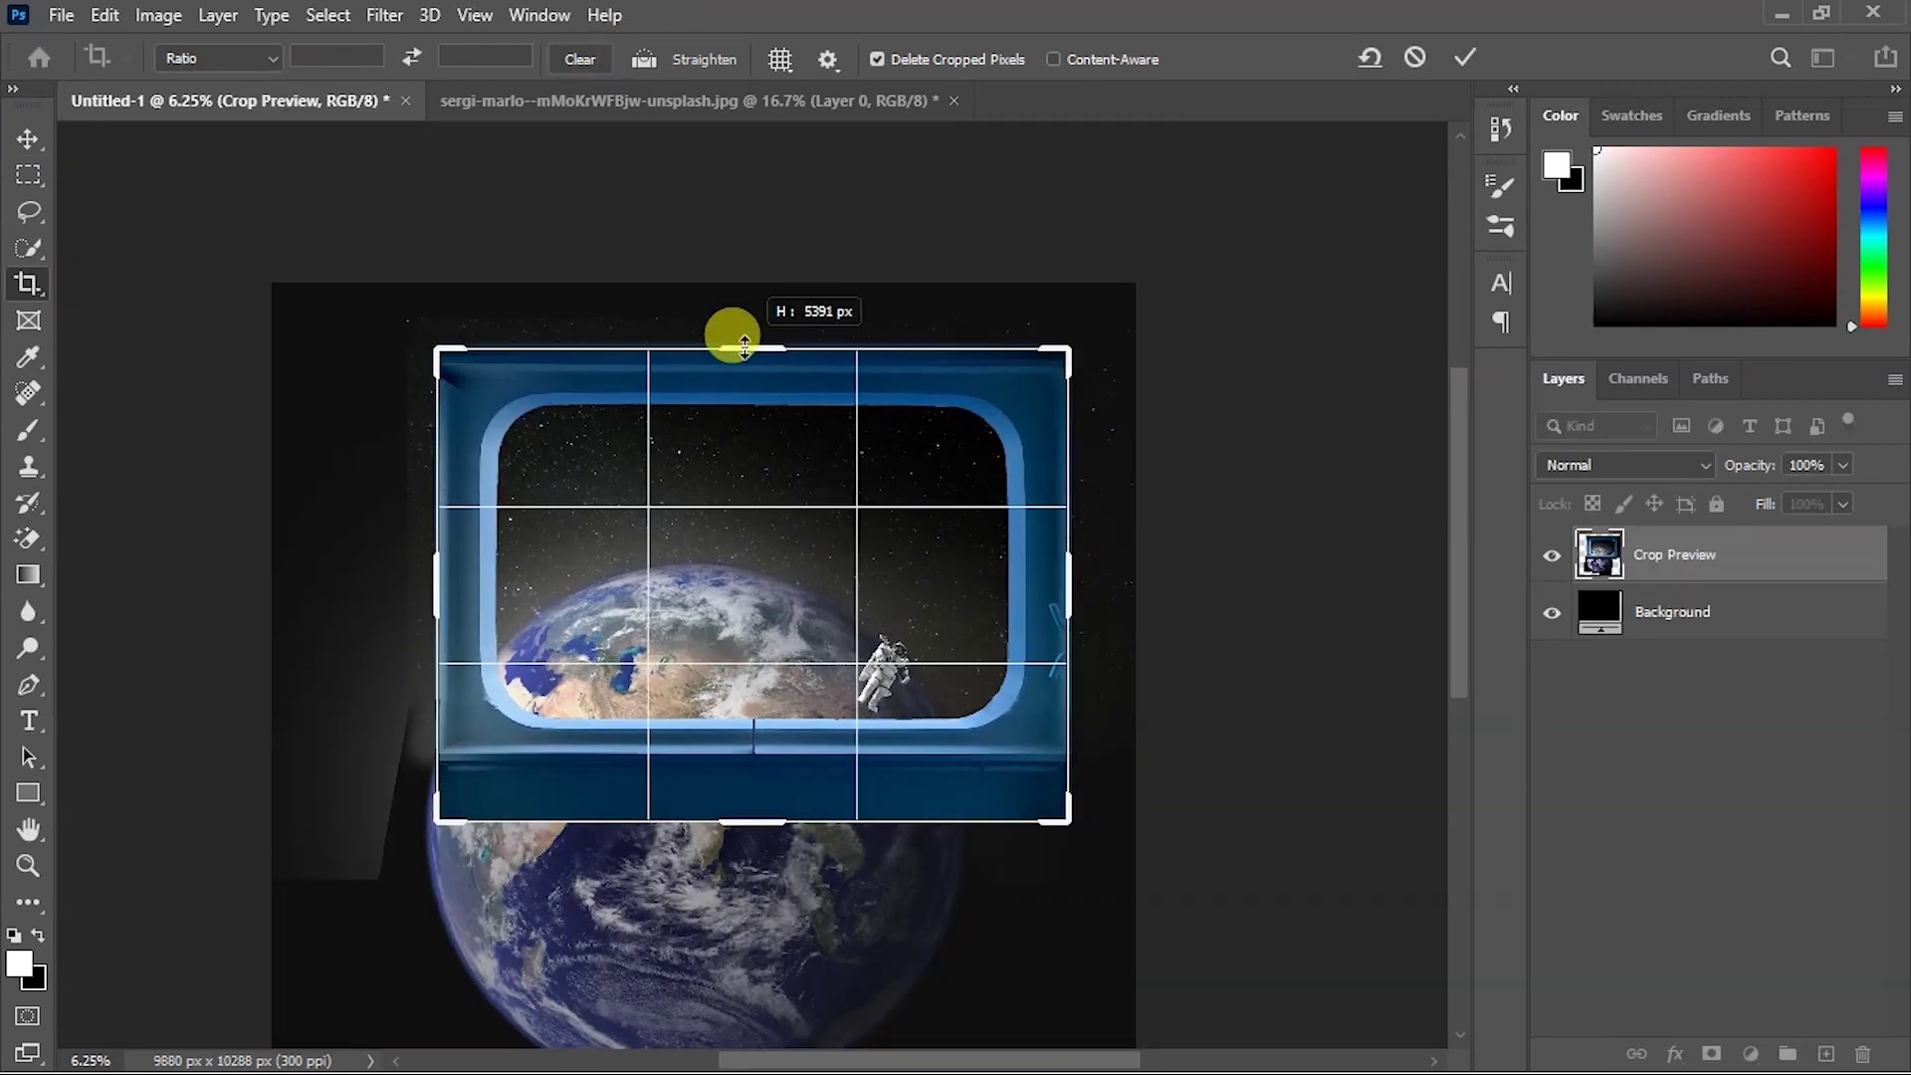
mouse_move(713, 810)
mouse_down()
mouse_move(730, 823)
mouse_move(714, 811)
mouse_up()
key(Return)
Add a Hue/Saturation adjustment at -89 saturation clipped to the porthole layer.
key(v)
key(ctrl+0)
click(1751, 1053)
key(Escape)
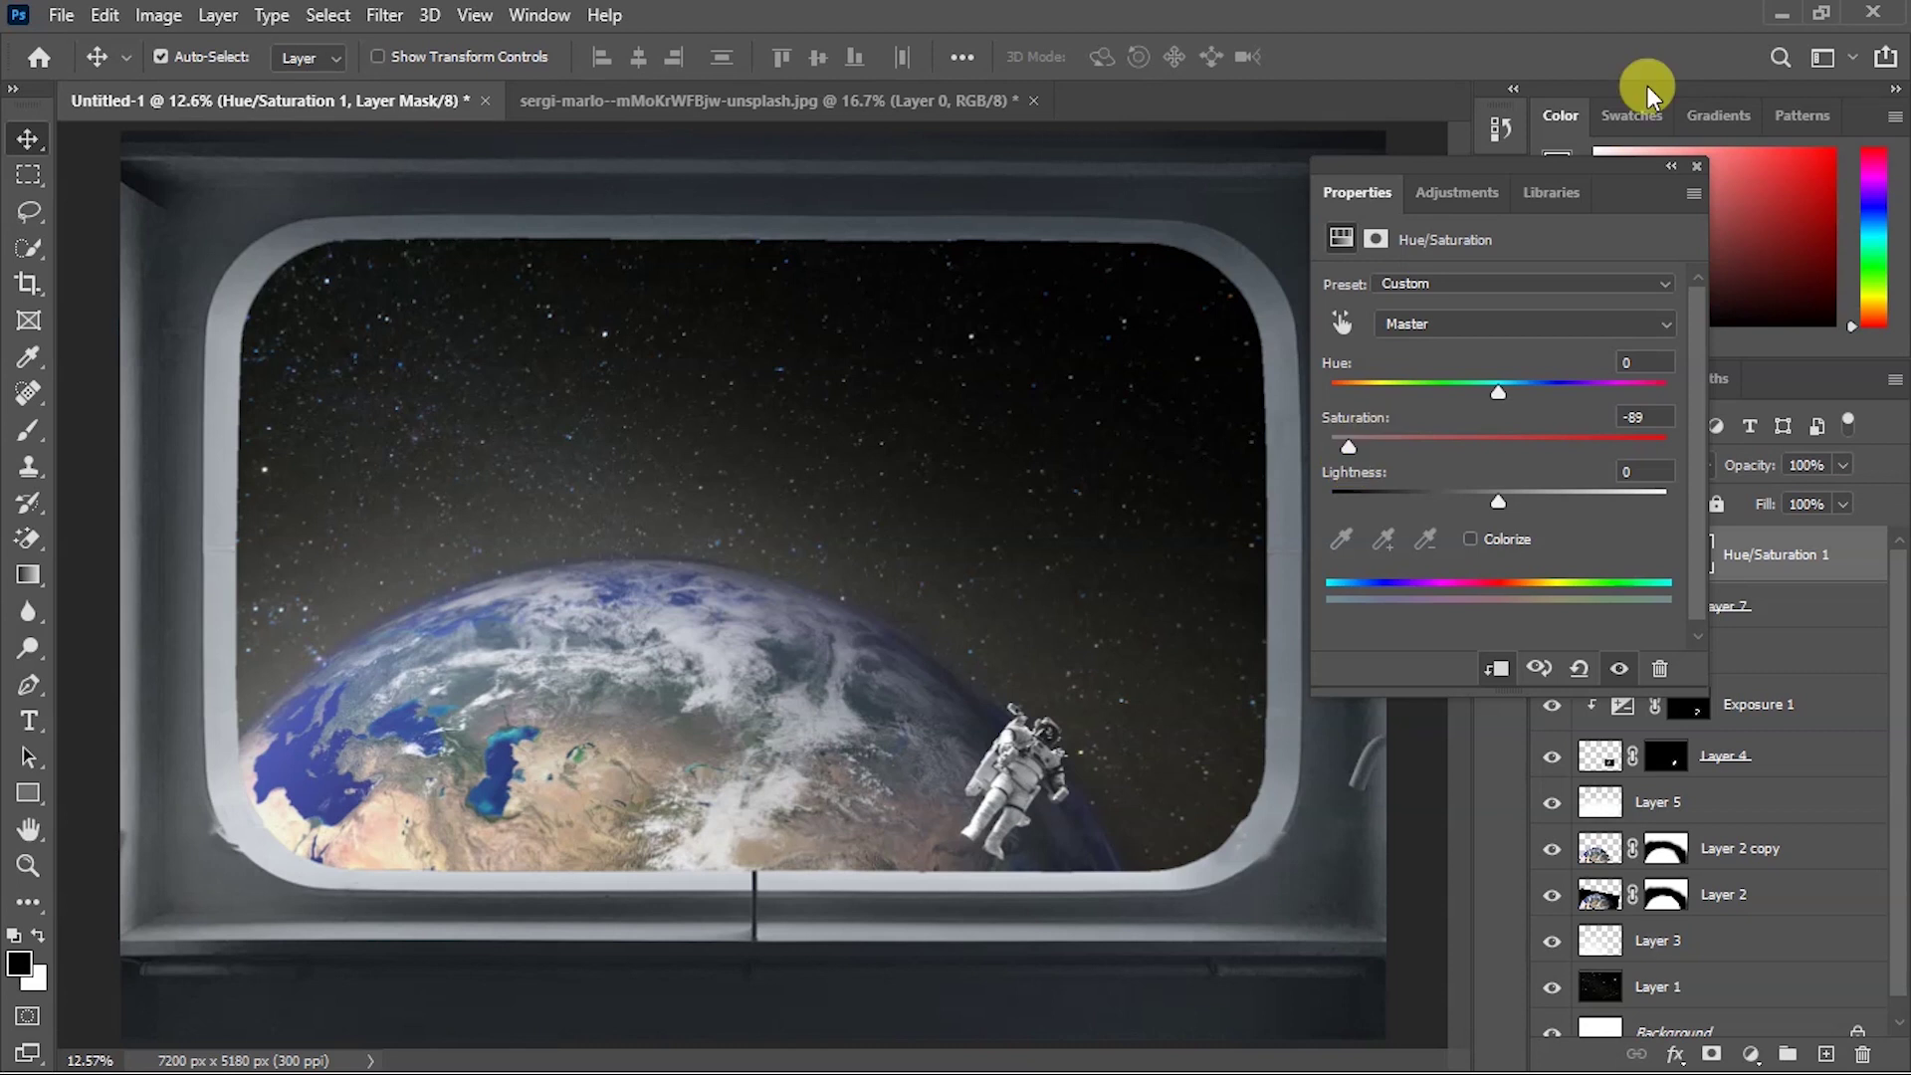
Add a clipped Exposure adjustment of +1.17 to brighten the grey frame.
click(1694, 165)
click(1750, 1052)
click(1742, 707)
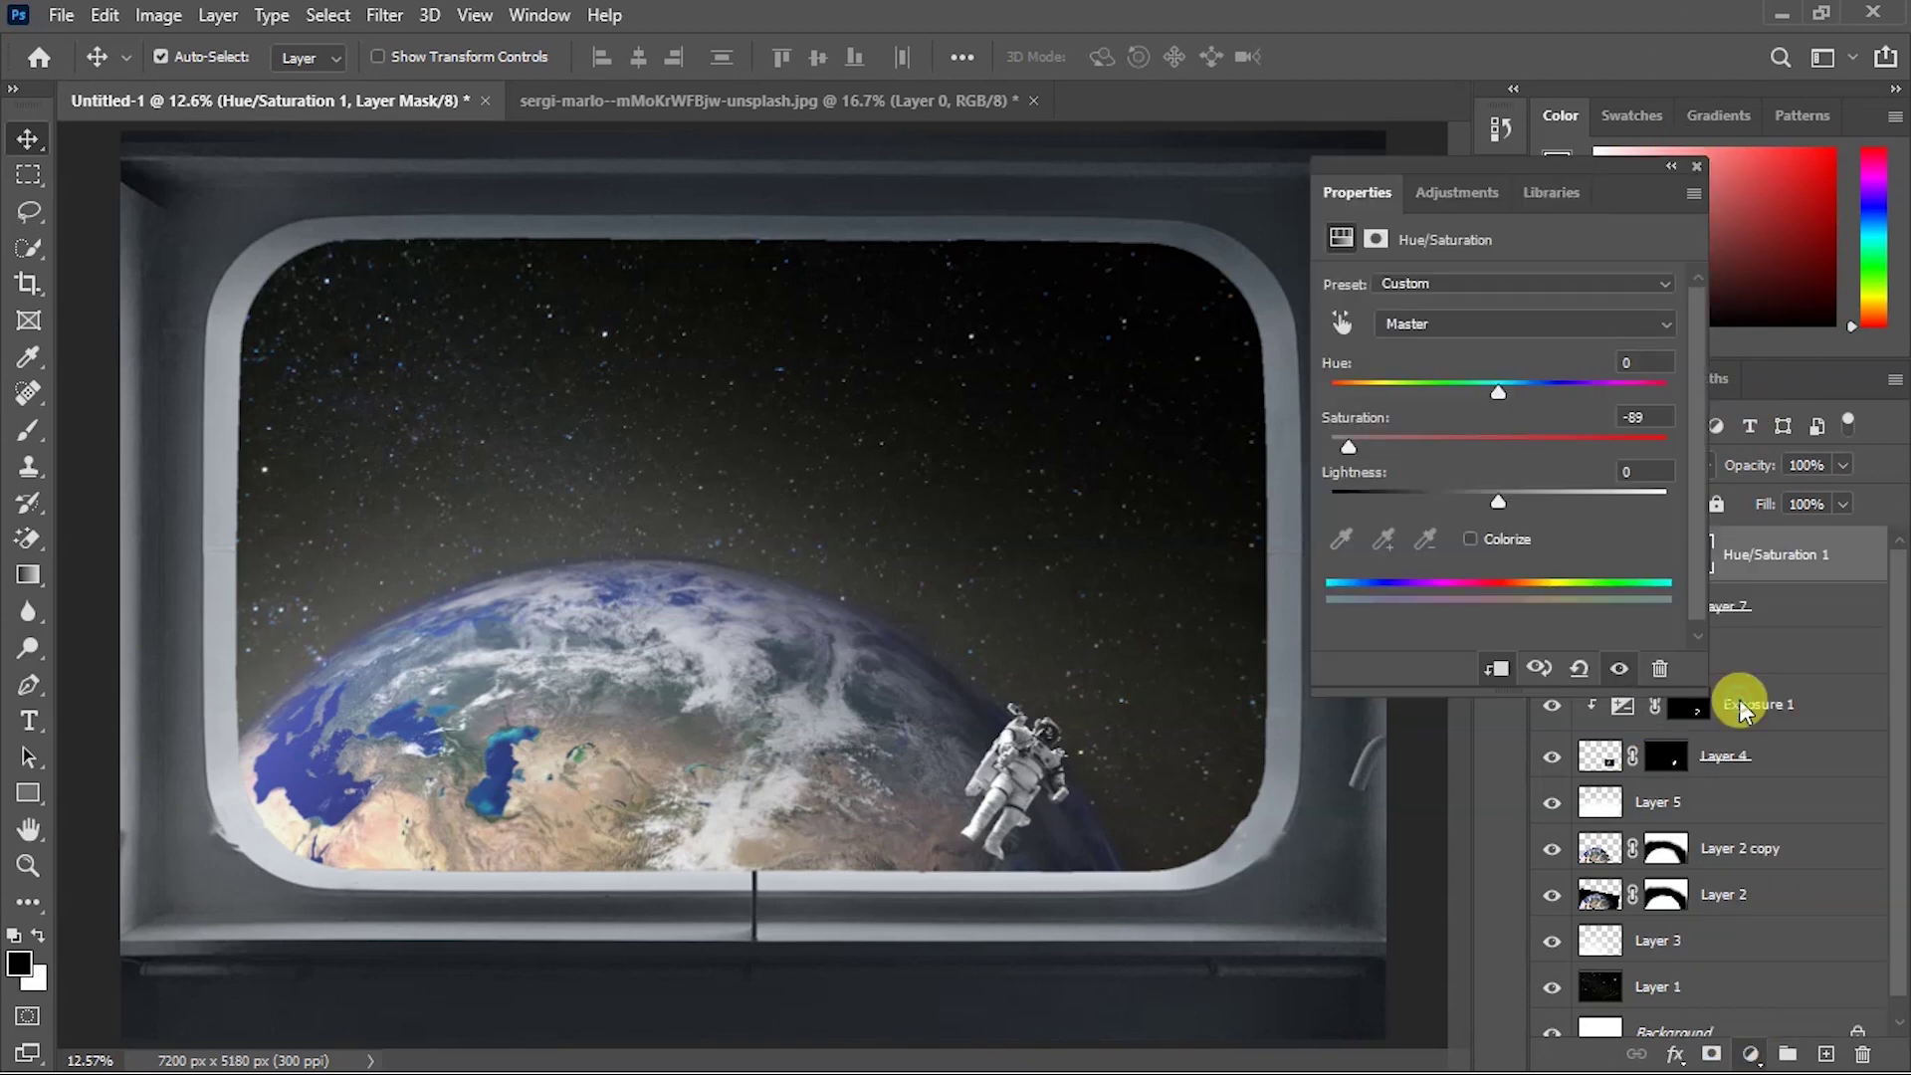
drag(1502, 344, 1527, 350)
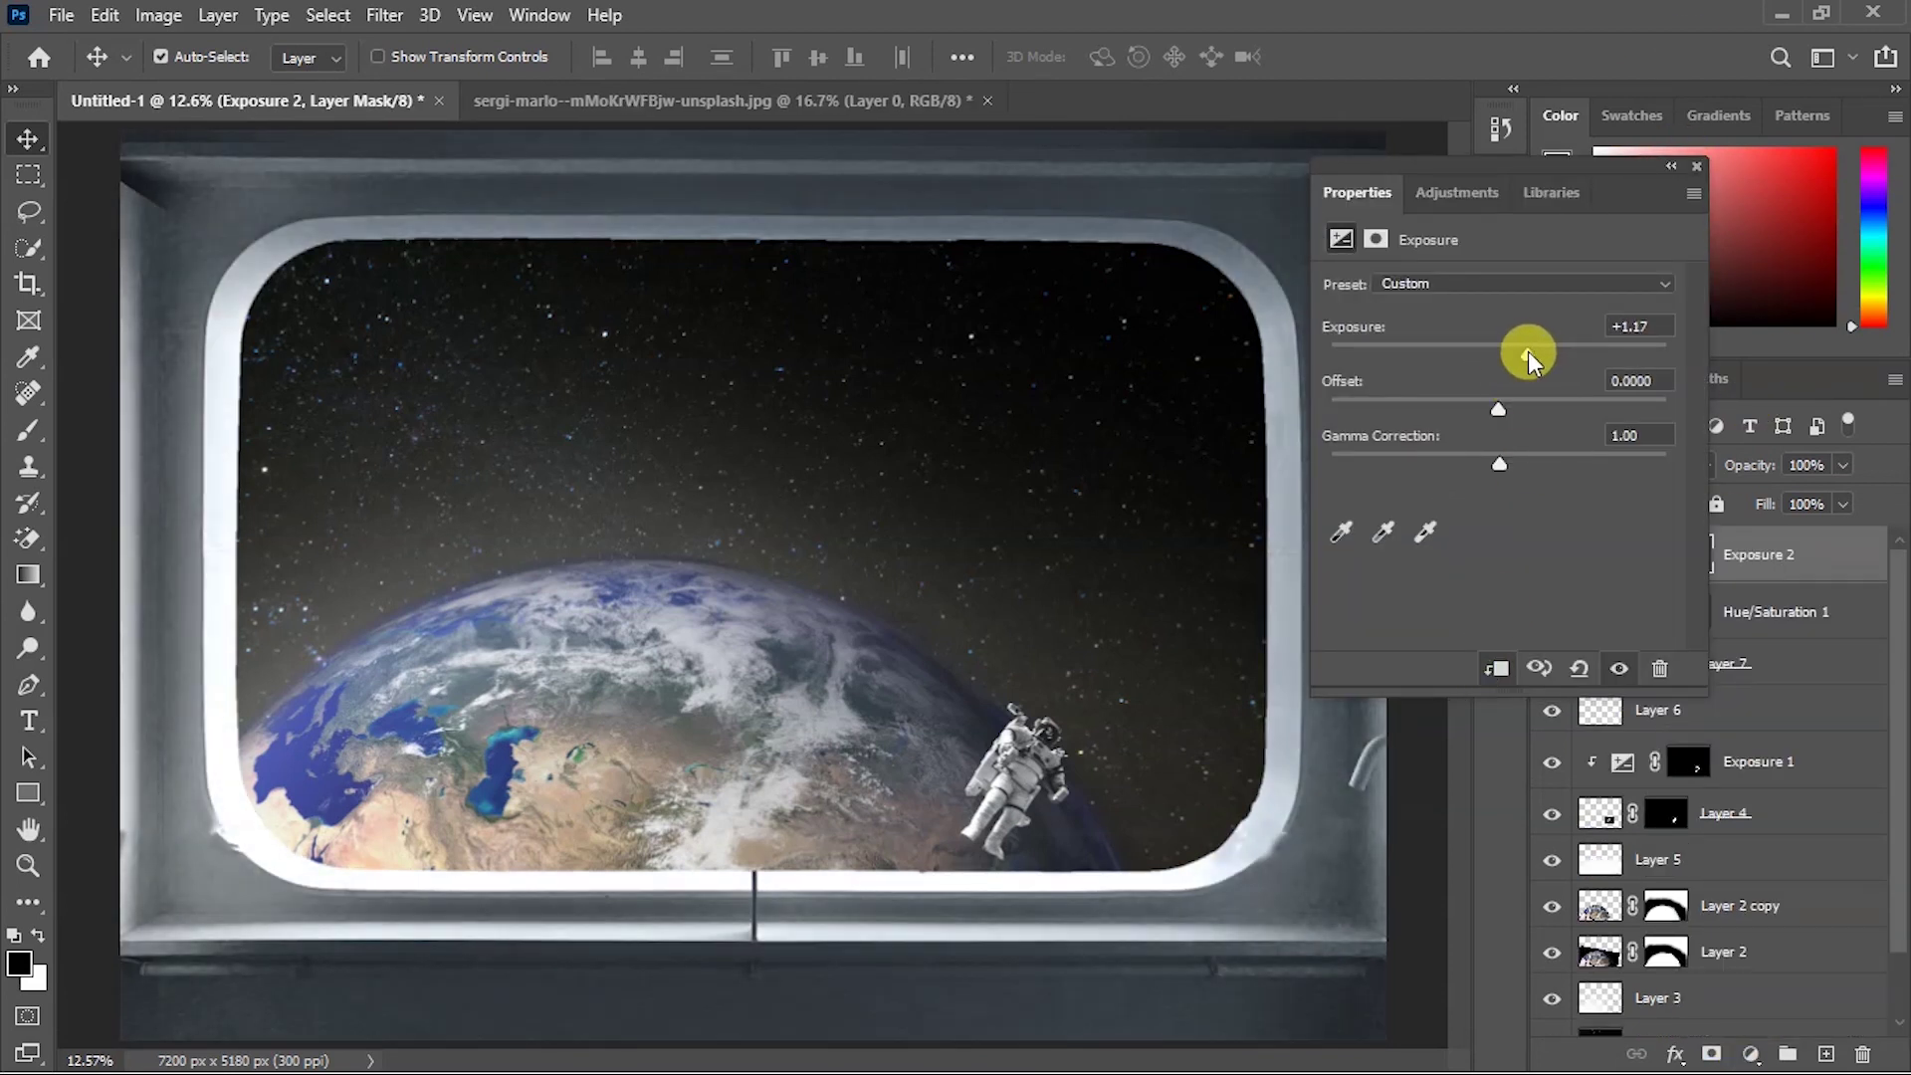
click(1696, 165)
Close the sergi-marlo porthole photo without saving.
click(876, 100)
click(987, 100)
click(945, 424)
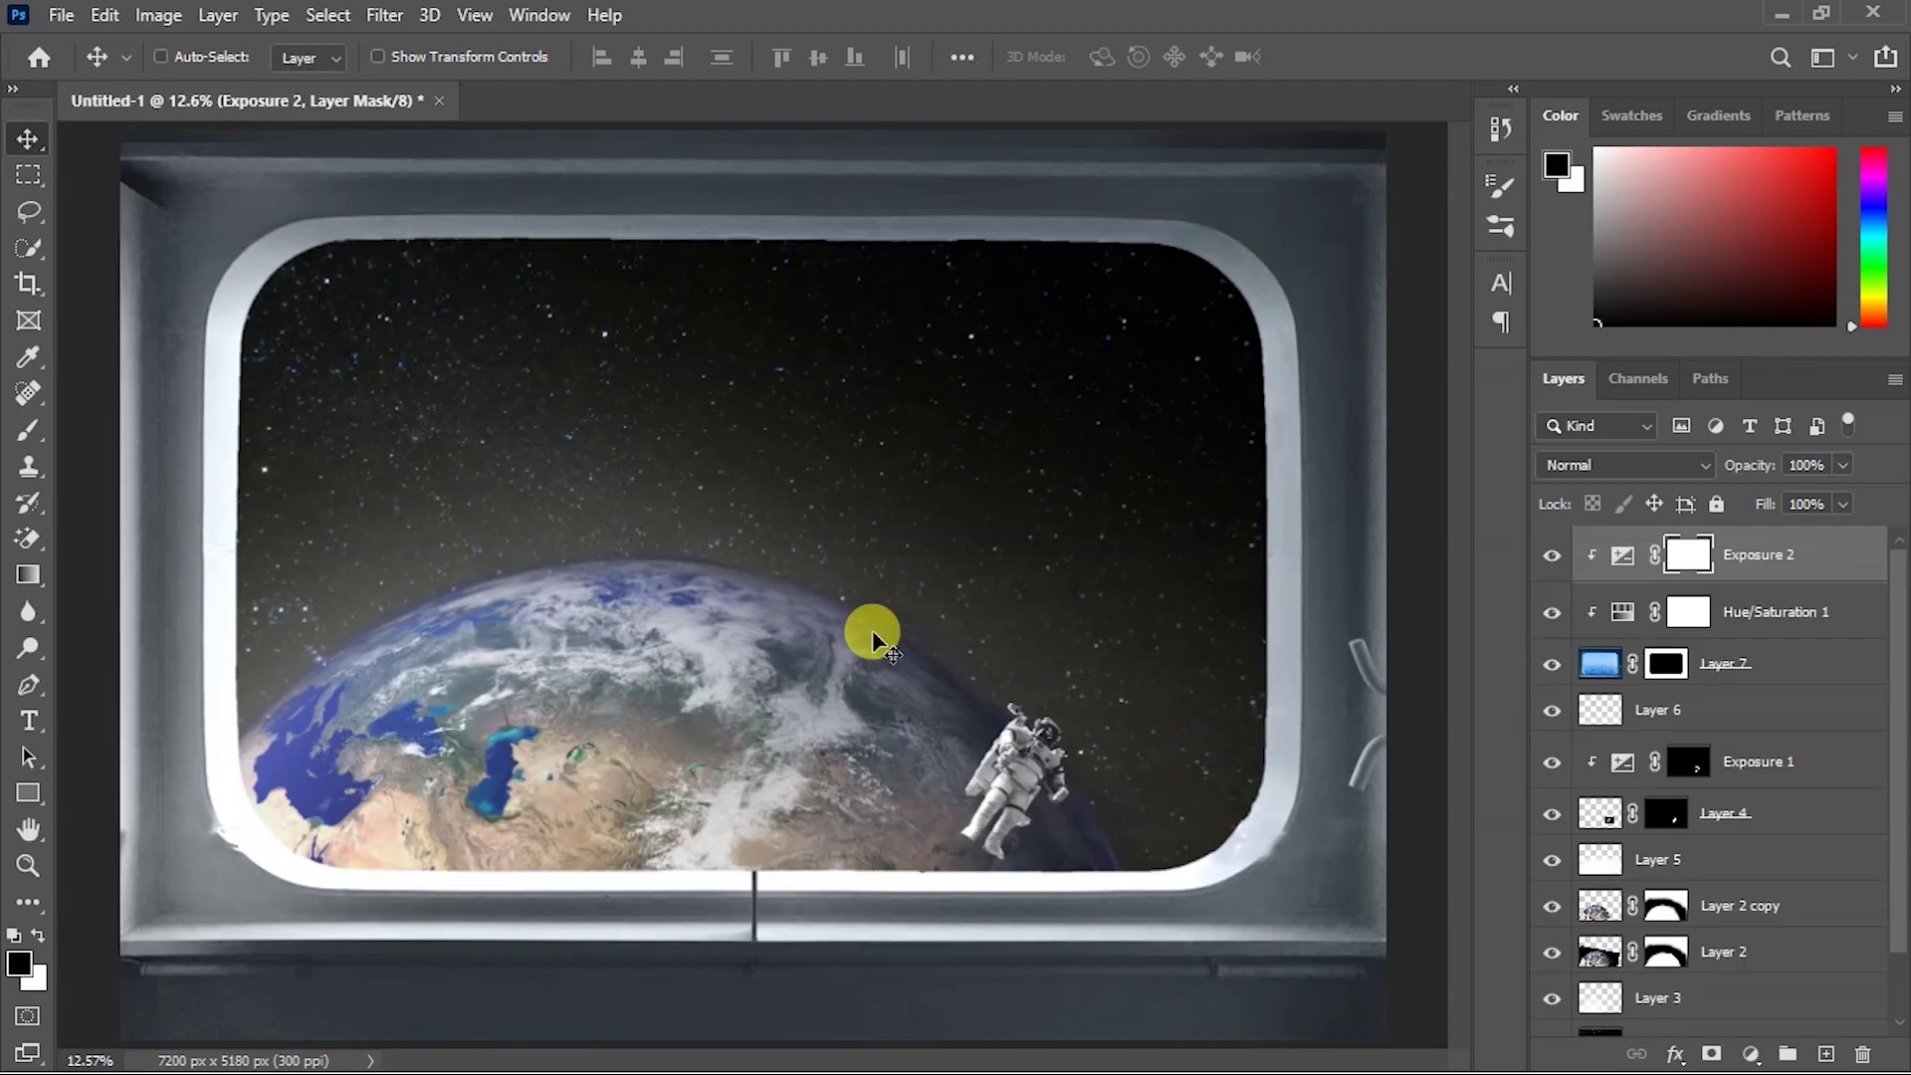
Open the girl-at-the-window photo.
key(ctrl+o)
click(806, 249)
click(1142, 810)
Pen-trace the gap's outline along the girl's hair and down her back.
key(p)
click(639, 625)
click(648, 475)
click(655, 424)
click(654, 347)
click(641, 319)
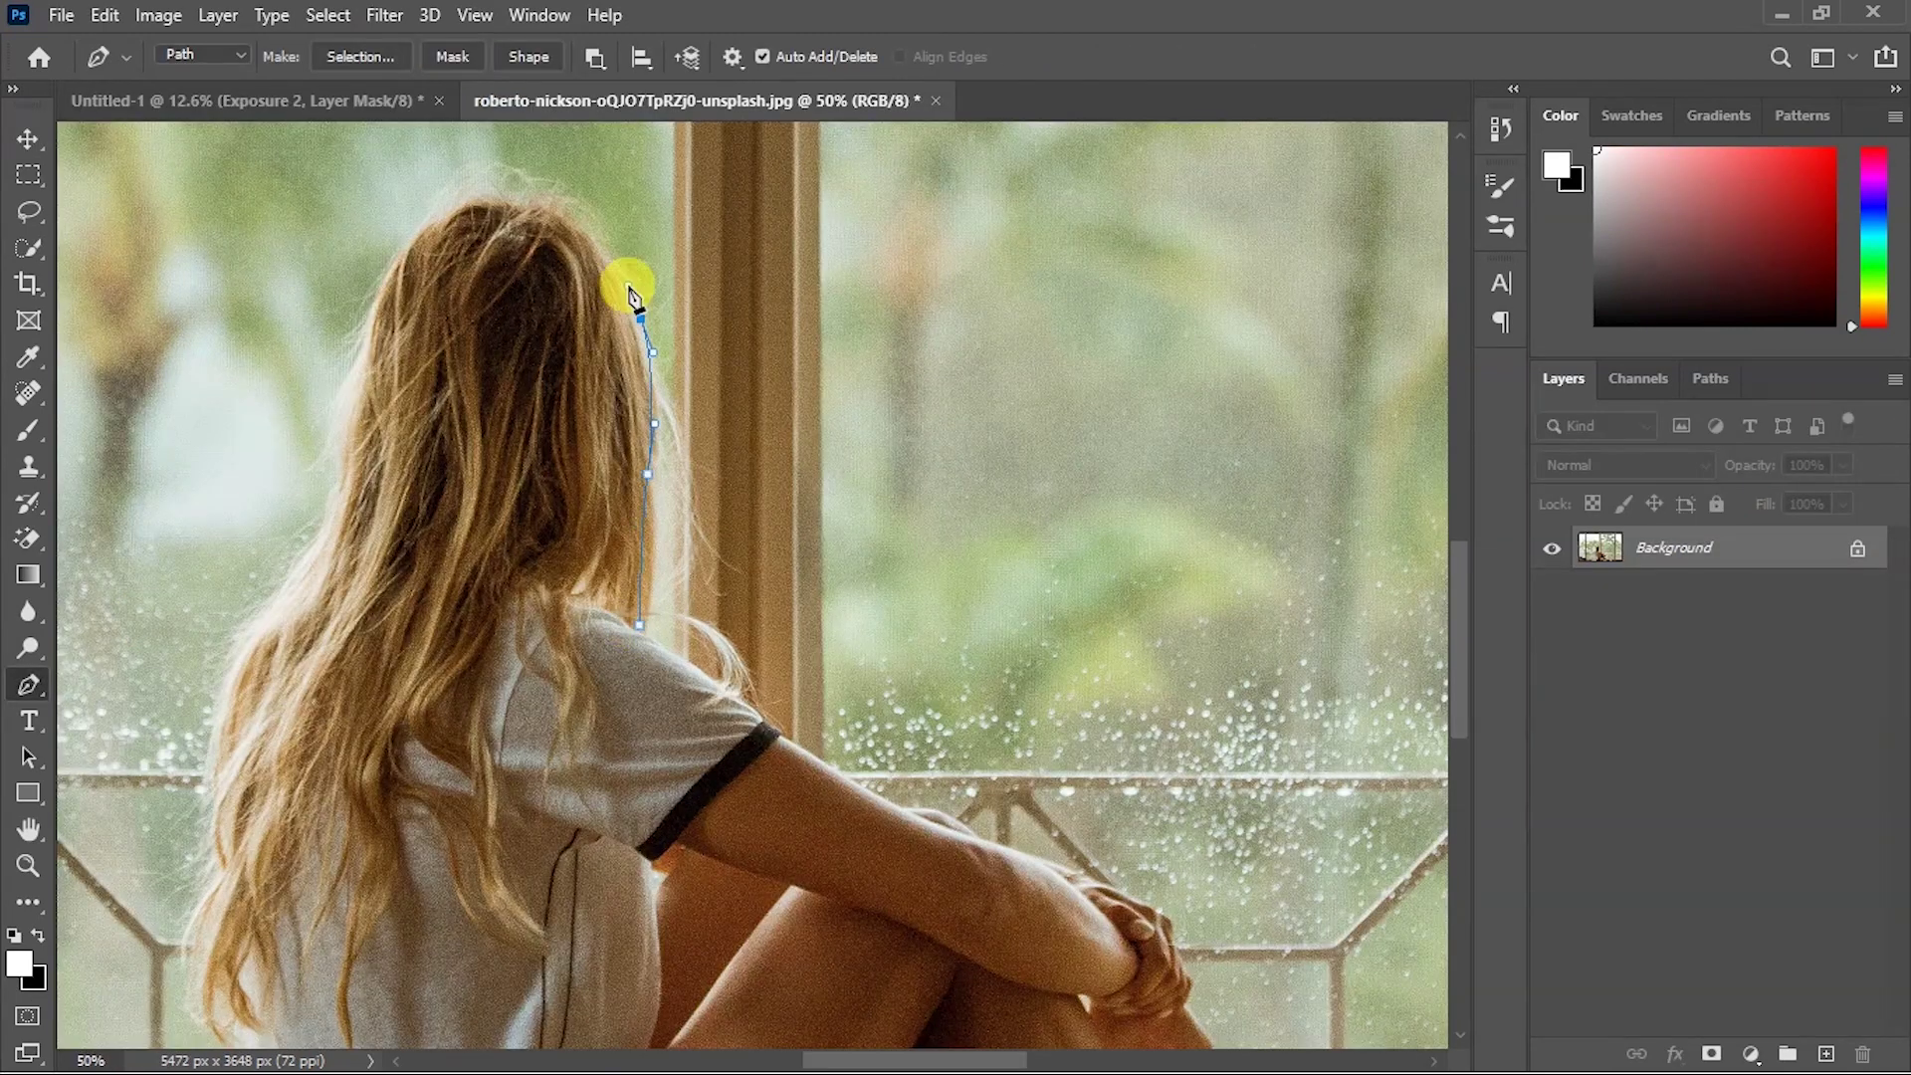
click(217, 842)
scroll(227, 891, down, 5)
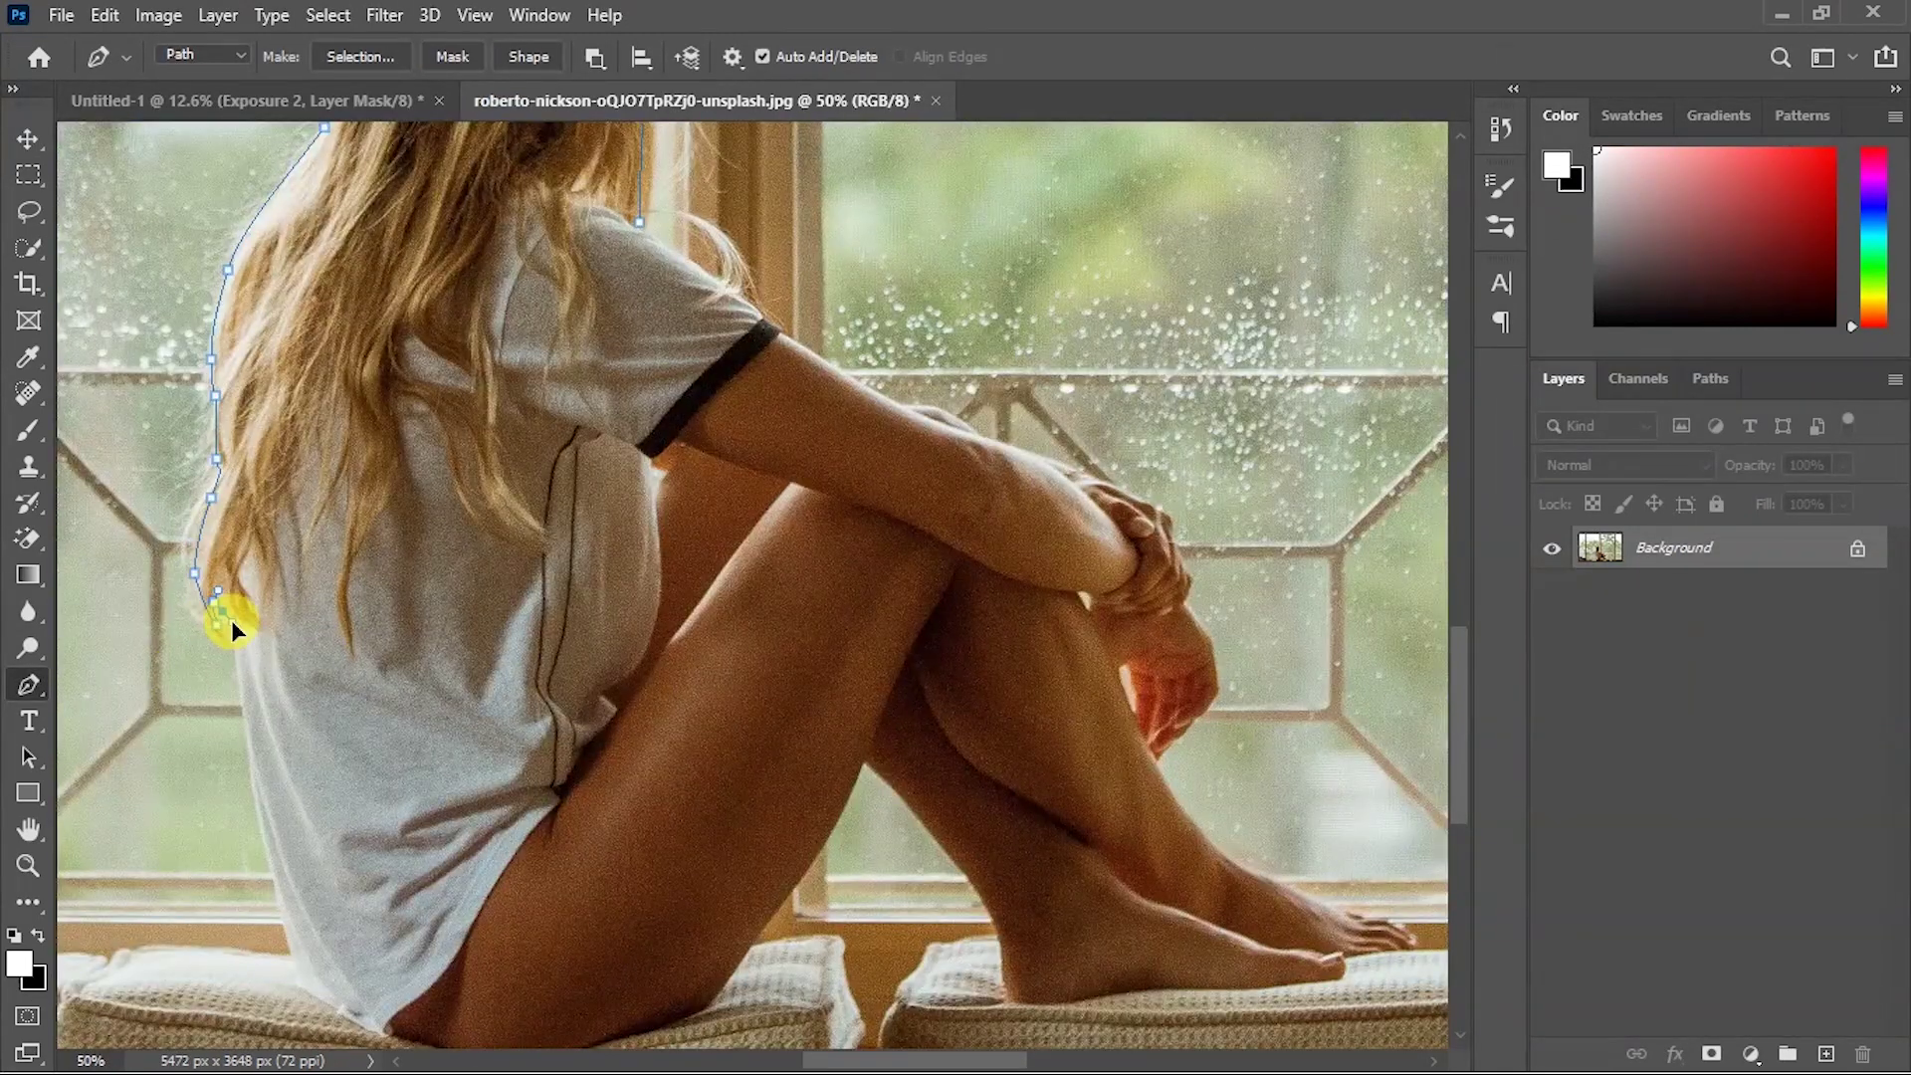
scroll(697, 896, down, 1)
scroll(1177, 853, left, 10)
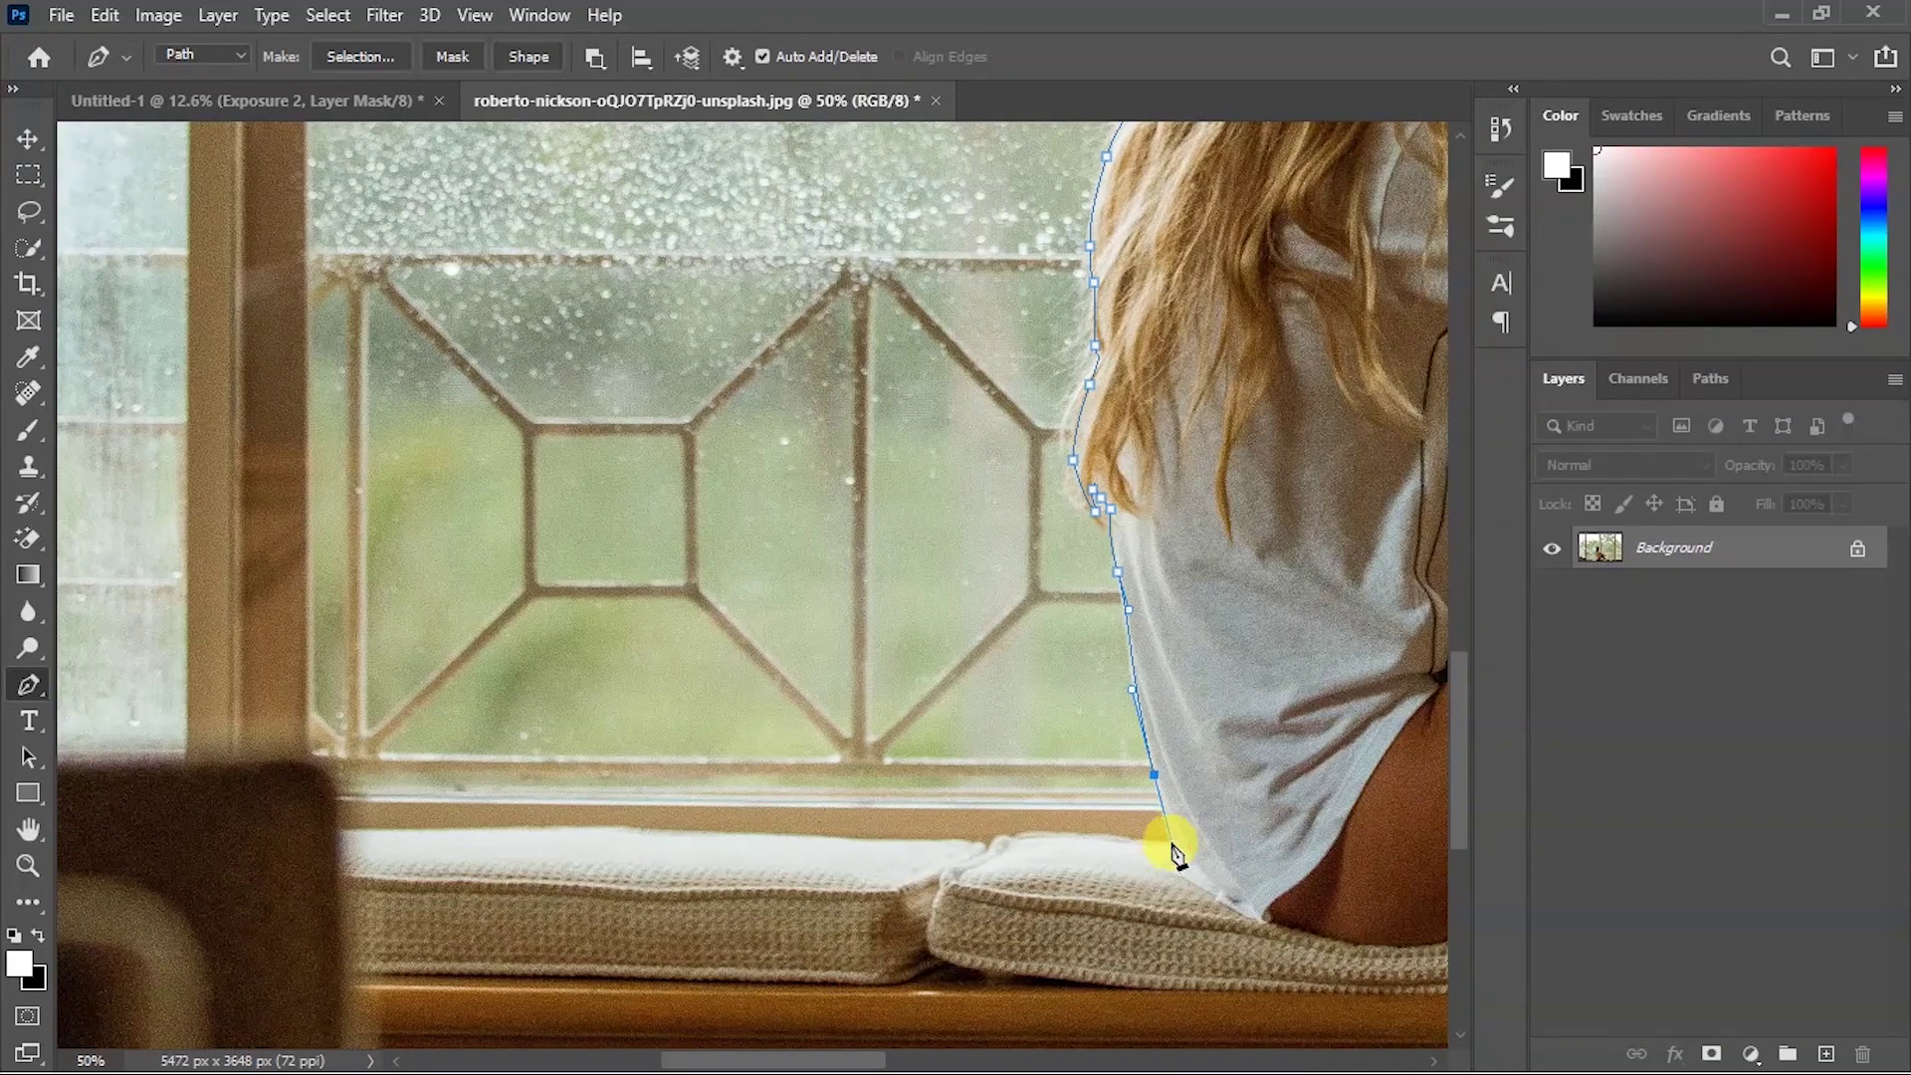
Continue the path along the cushion and around her forearm and hands.
click(347, 972)
click(860, 983)
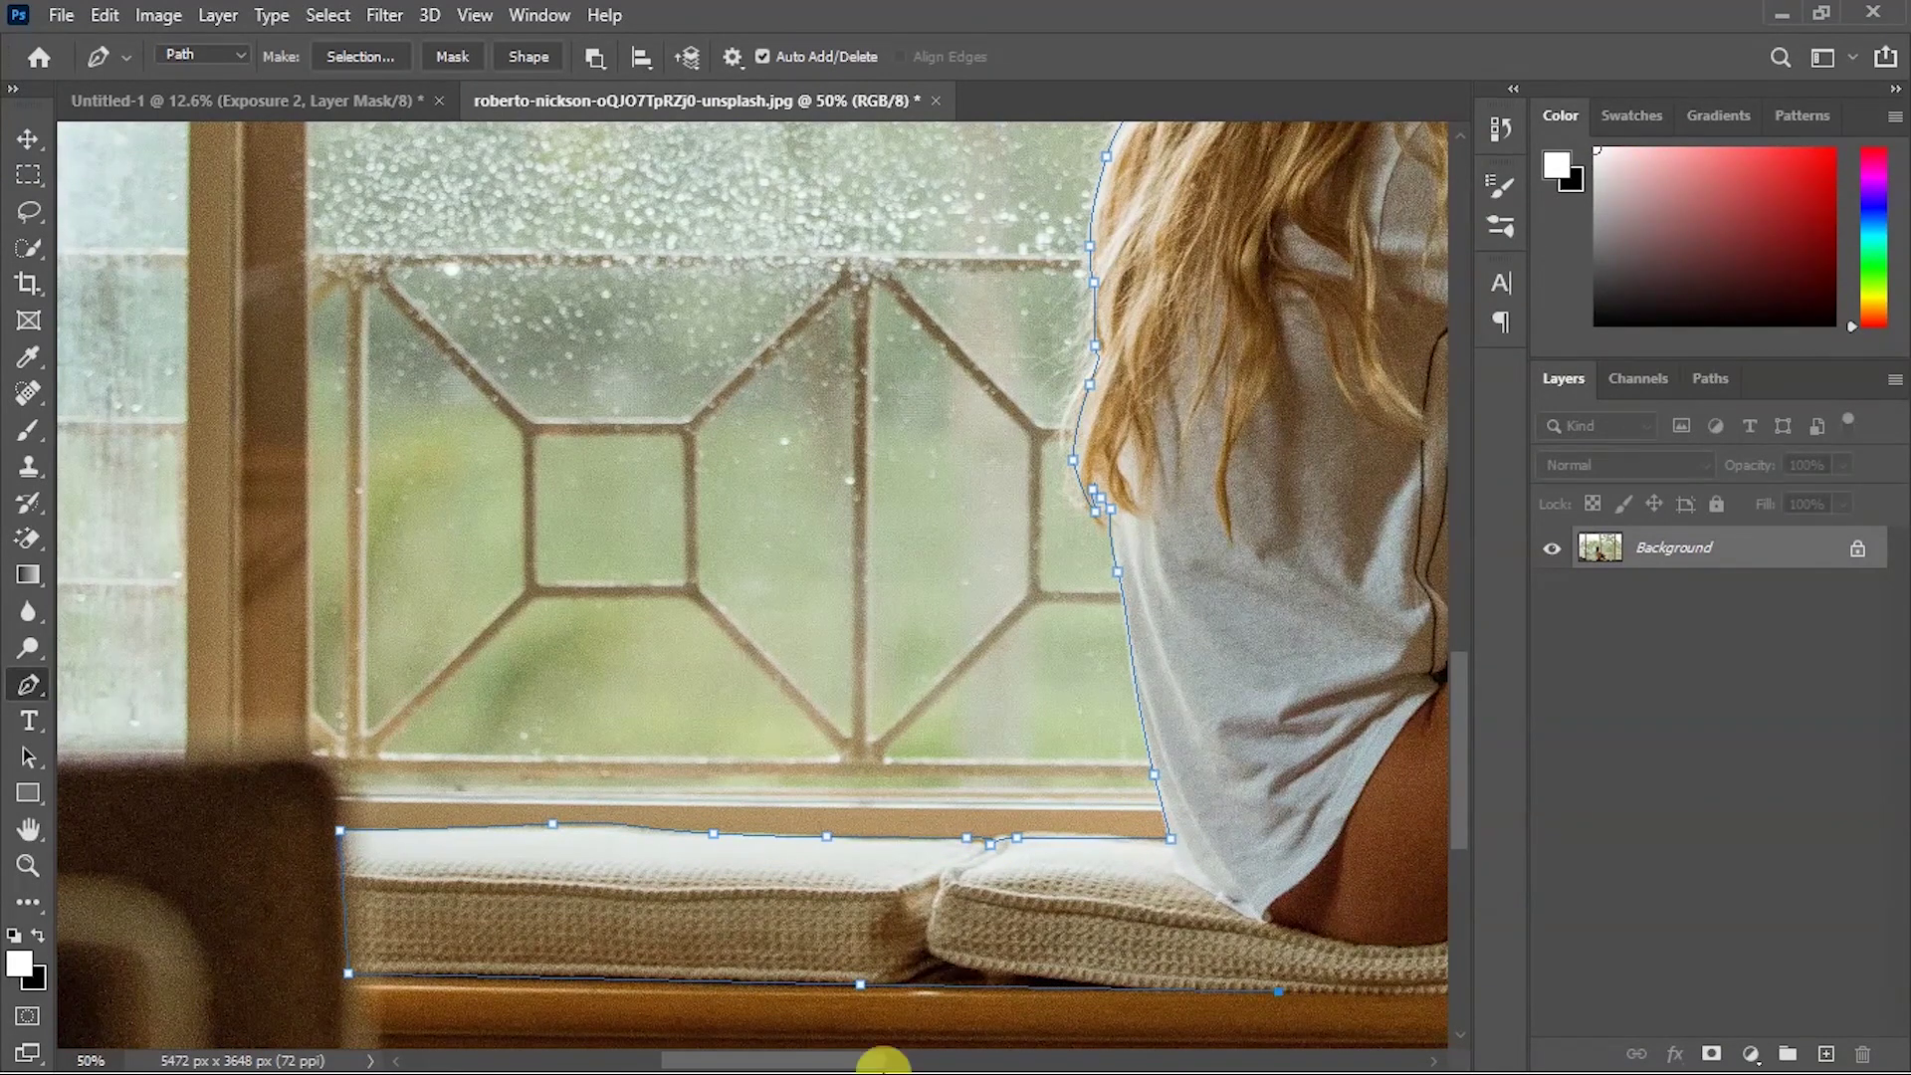
scroll(1184, 980, right, 15)
click(1144, 989)
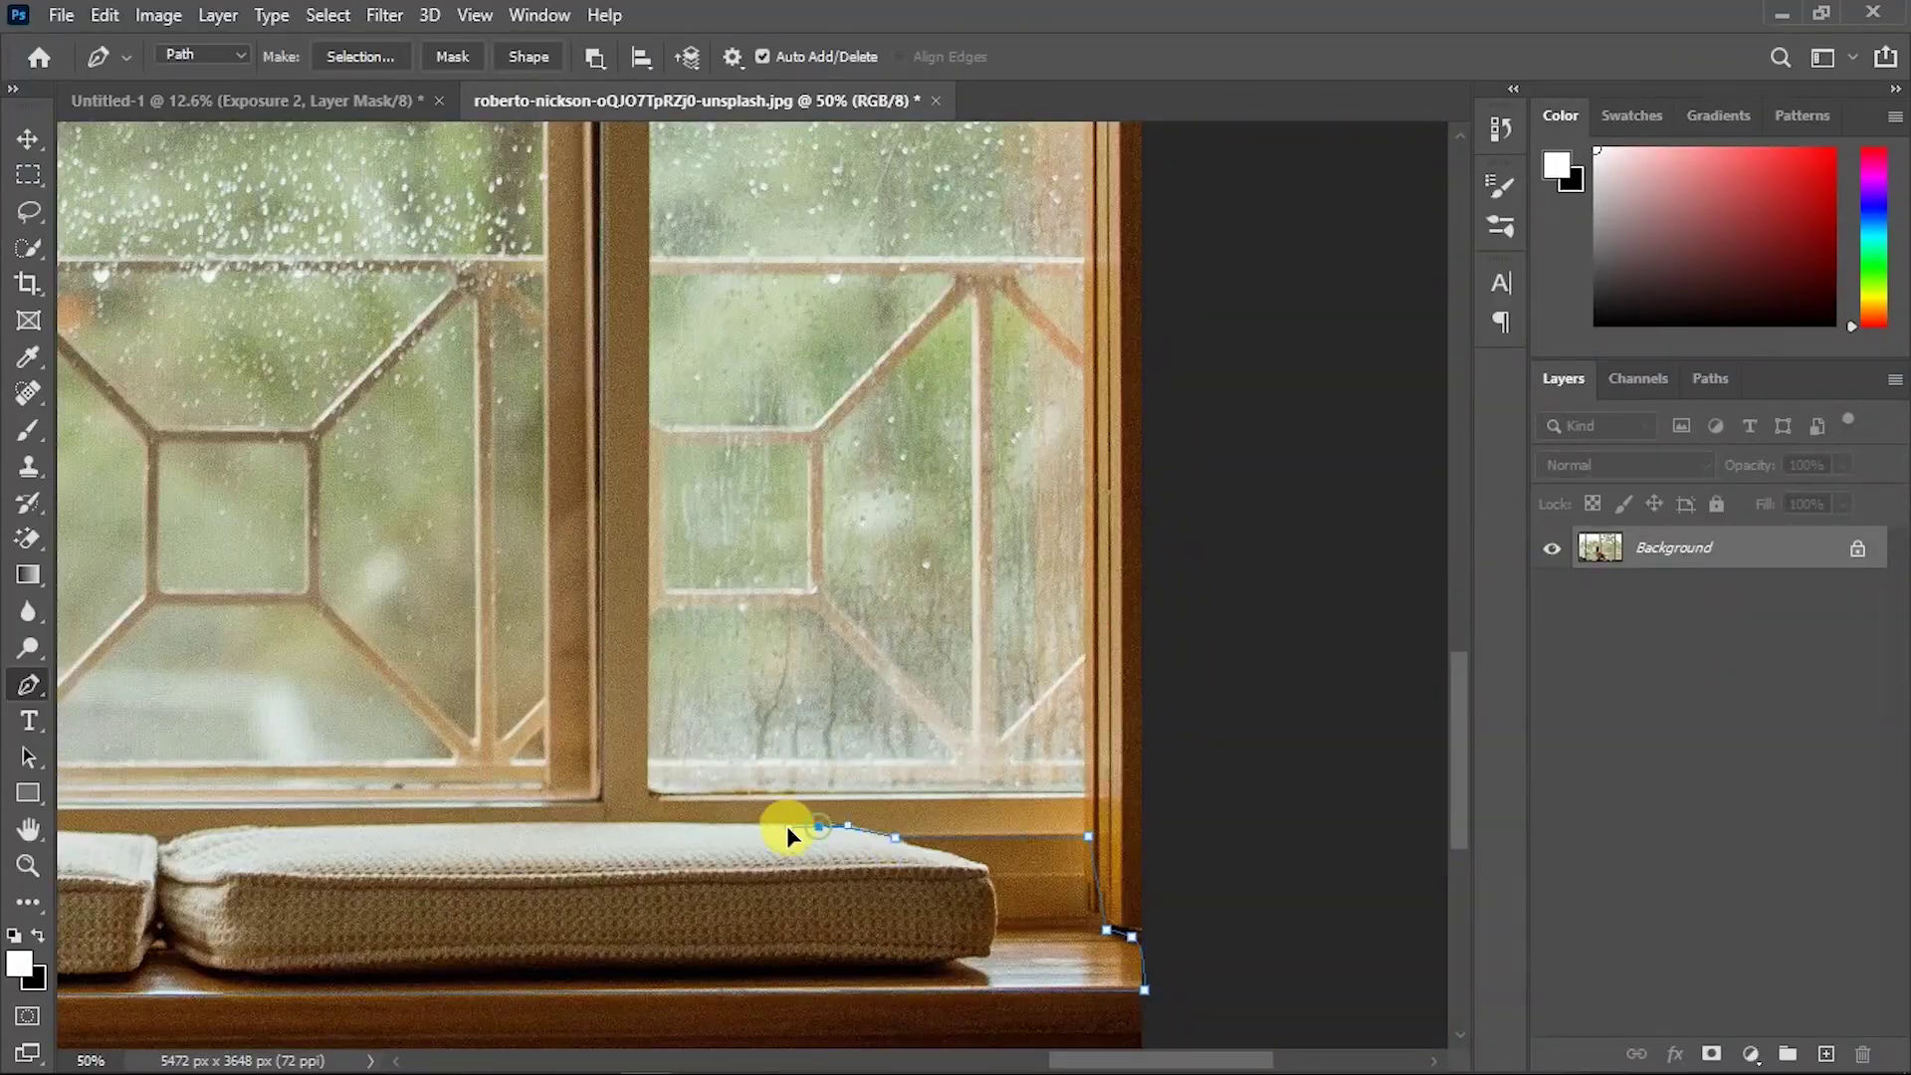
click(981, 1058)
click(959, 826)
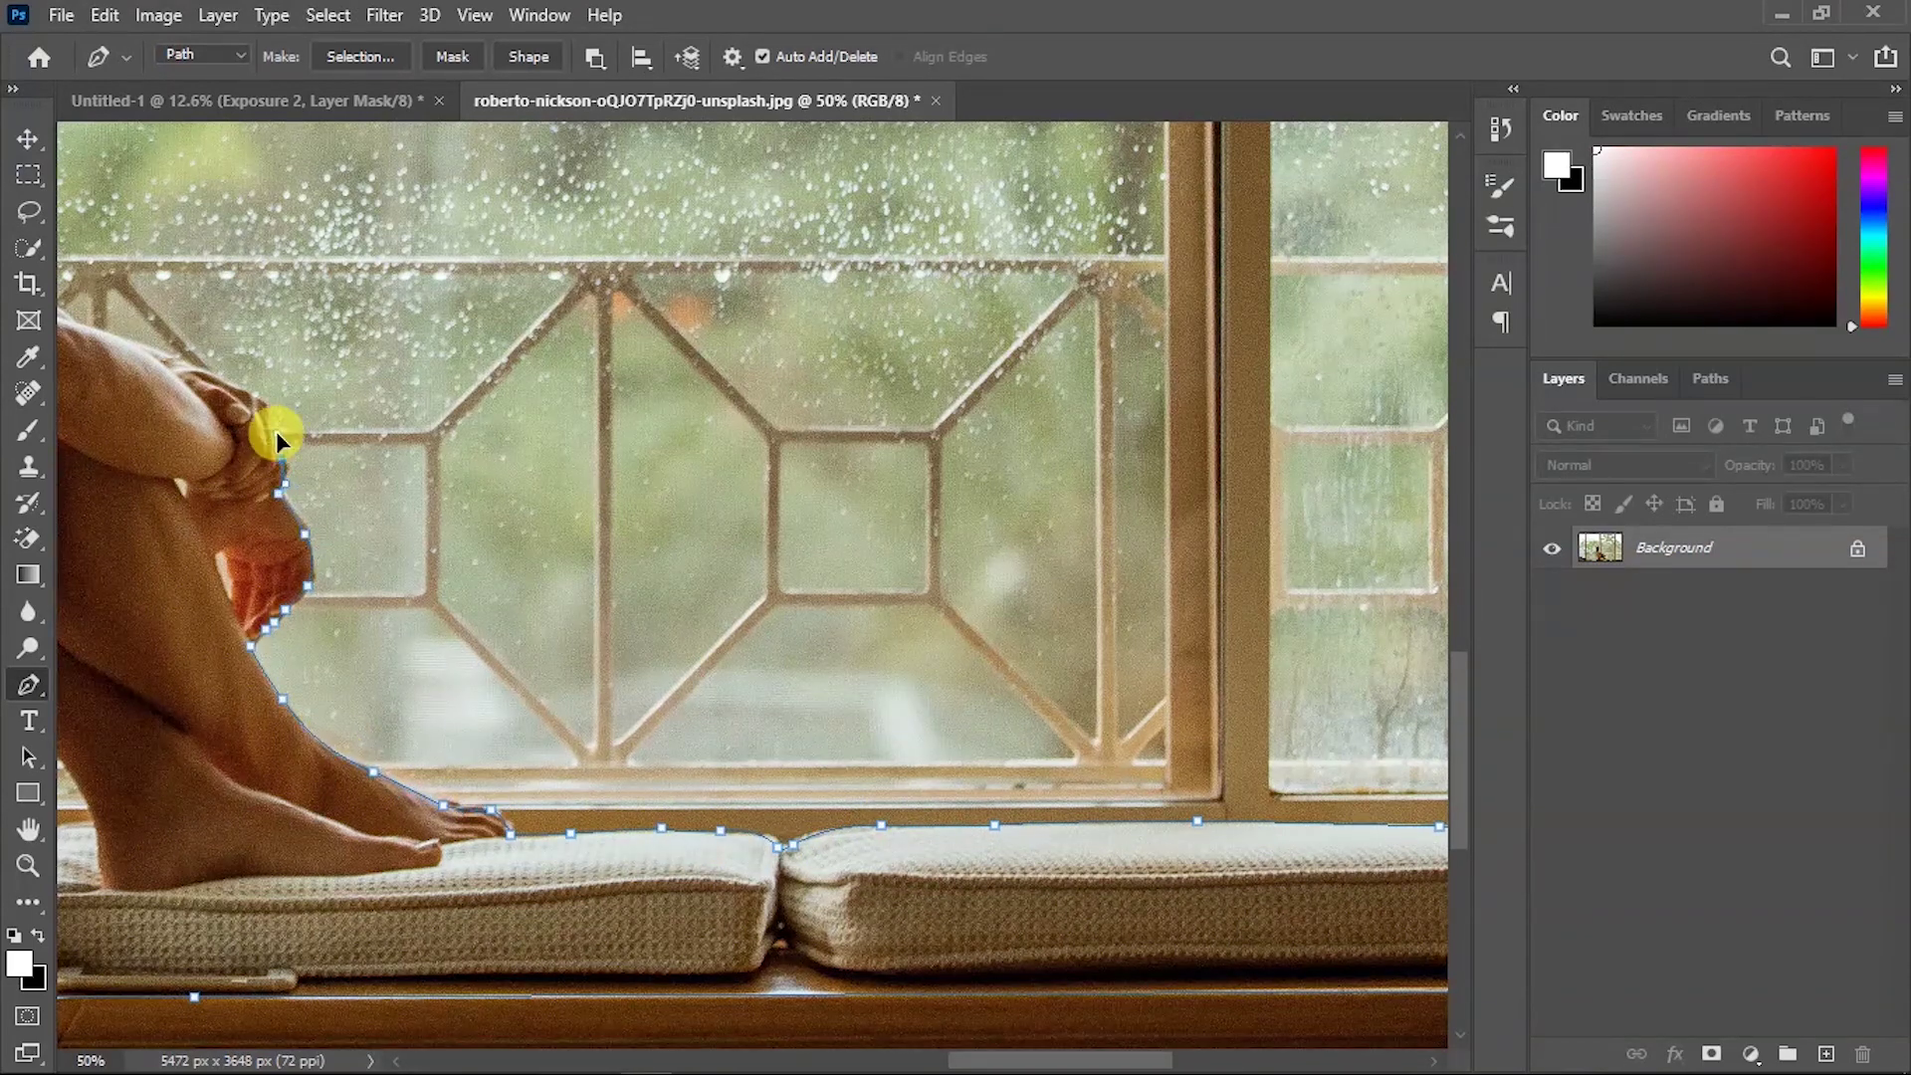
drag(1060, 1060, 926, 1060)
scroll(916, 724, up, 5)
click(1038, 764)
click(943, 724)
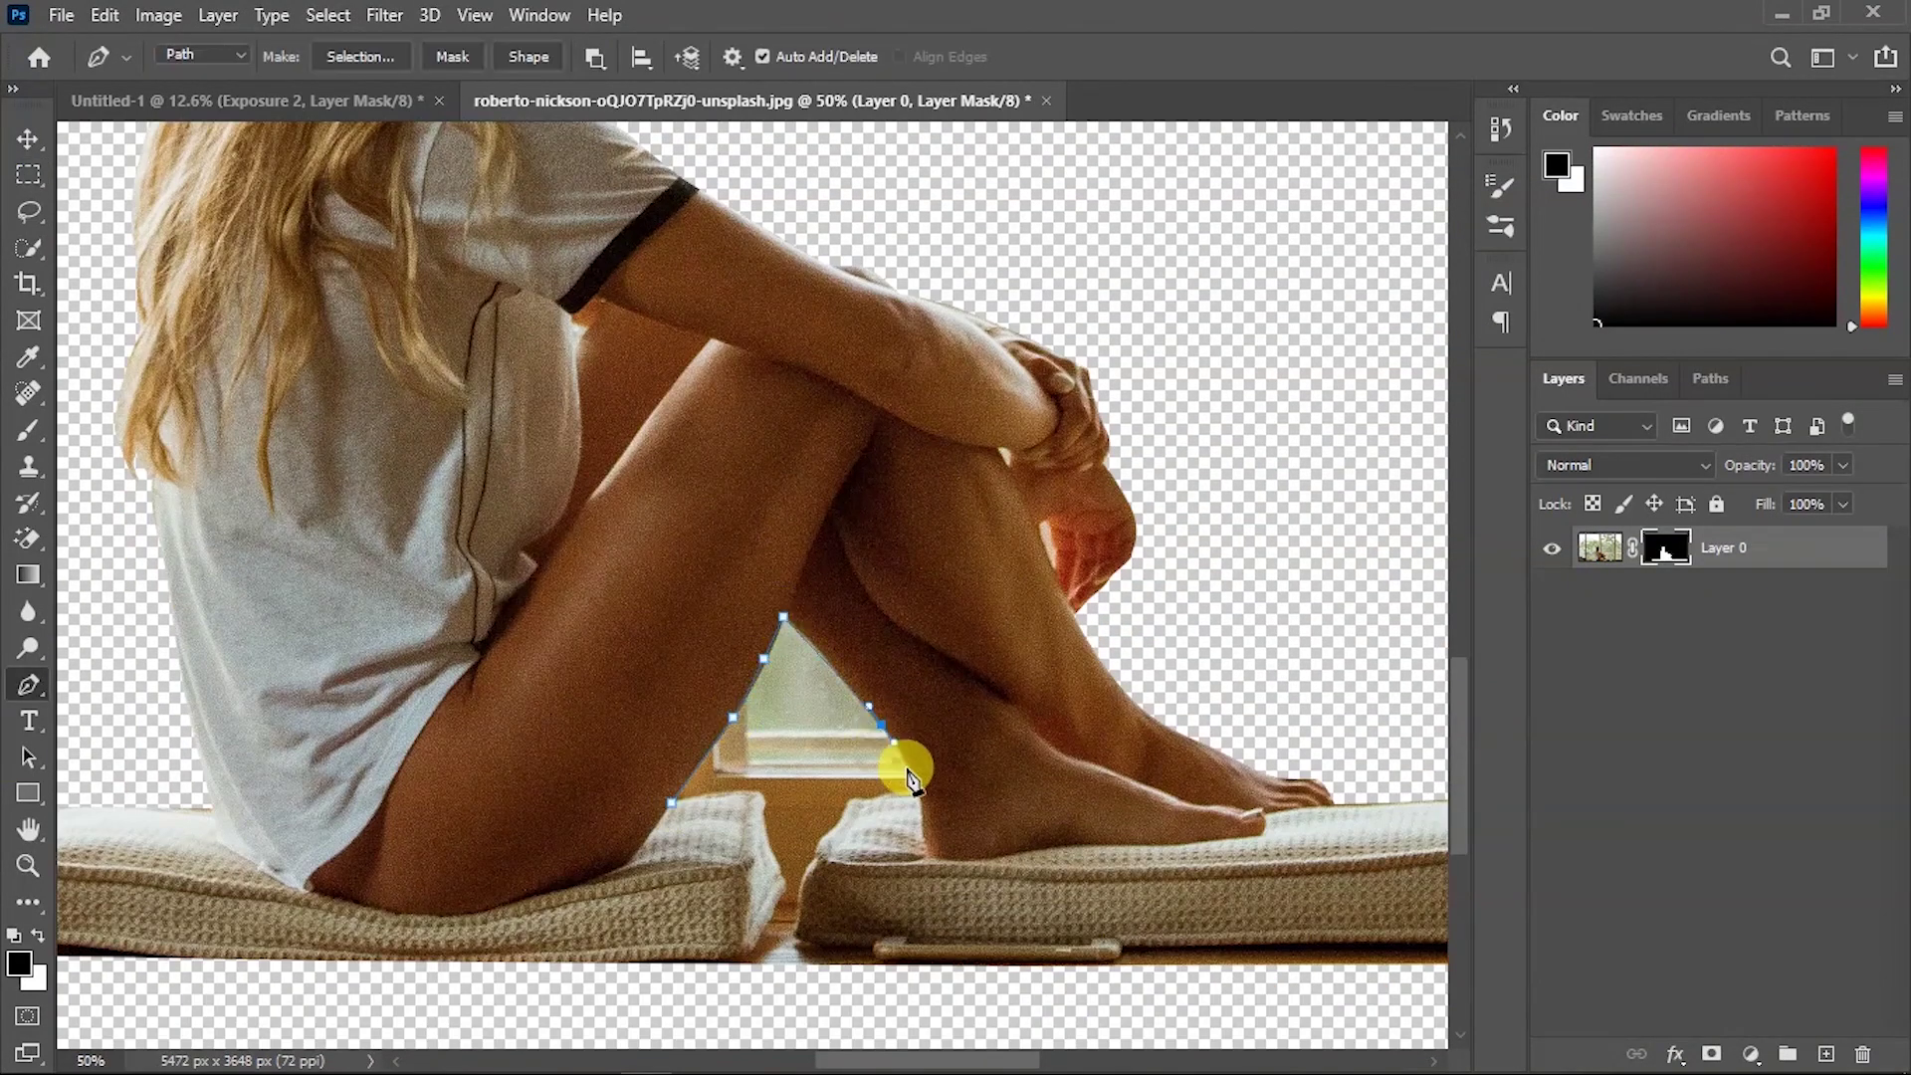
Fill the traced leg gap black on the mask and lasso a leftover patch near the hands.
key(ctrl+Return)
key(alt+BackSpace)
key(ctrl+d)
click(28, 210)
click(1045, 523)
click(575, 348)
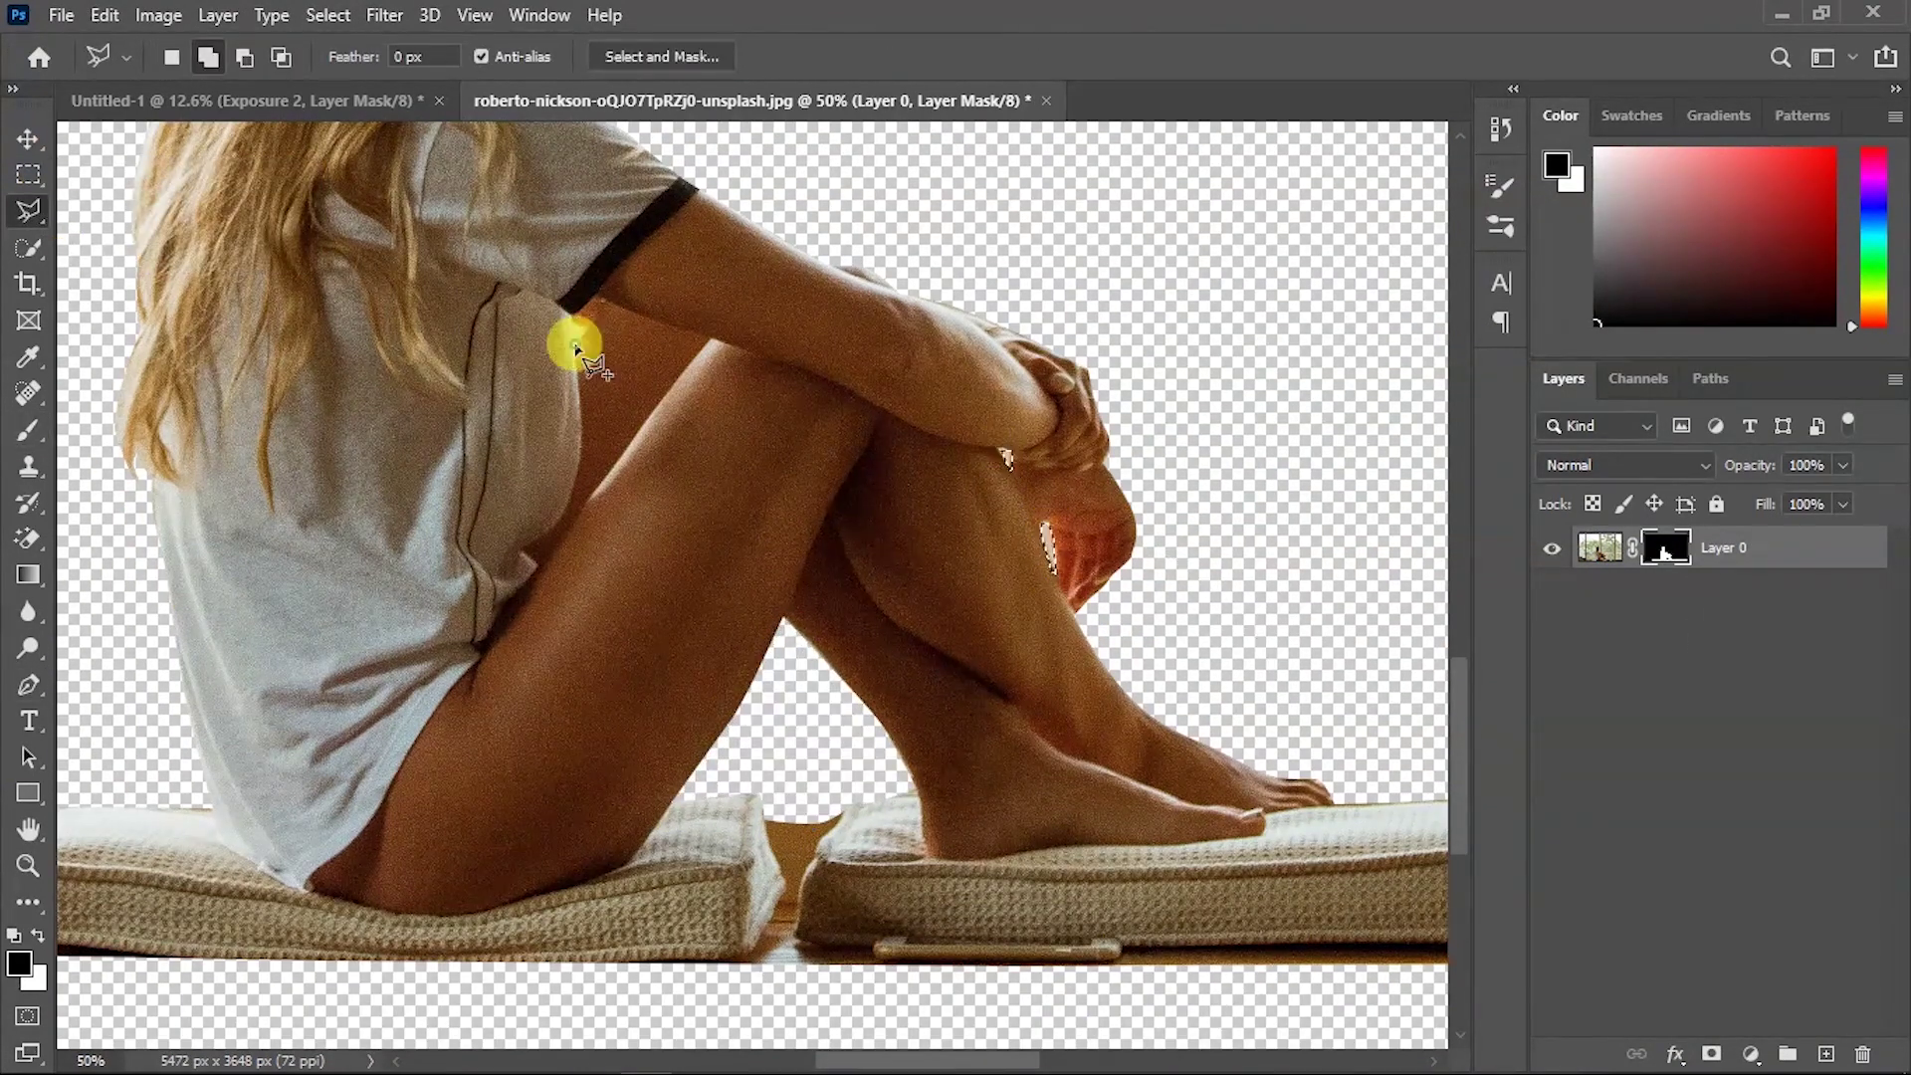
click(28, 430)
key(ctrl+minus)
key(ctrl+minus)
key(ctrl+minus)
Drag the girl into Untitled-1 and scale her across the window-seat cushions.
click(27, 140)
mouse_move(747, 852)
mouse_down()
mouse_move(524, 665)
mouse_move(594, 789)
mouse_up()
key(ctrl+t)
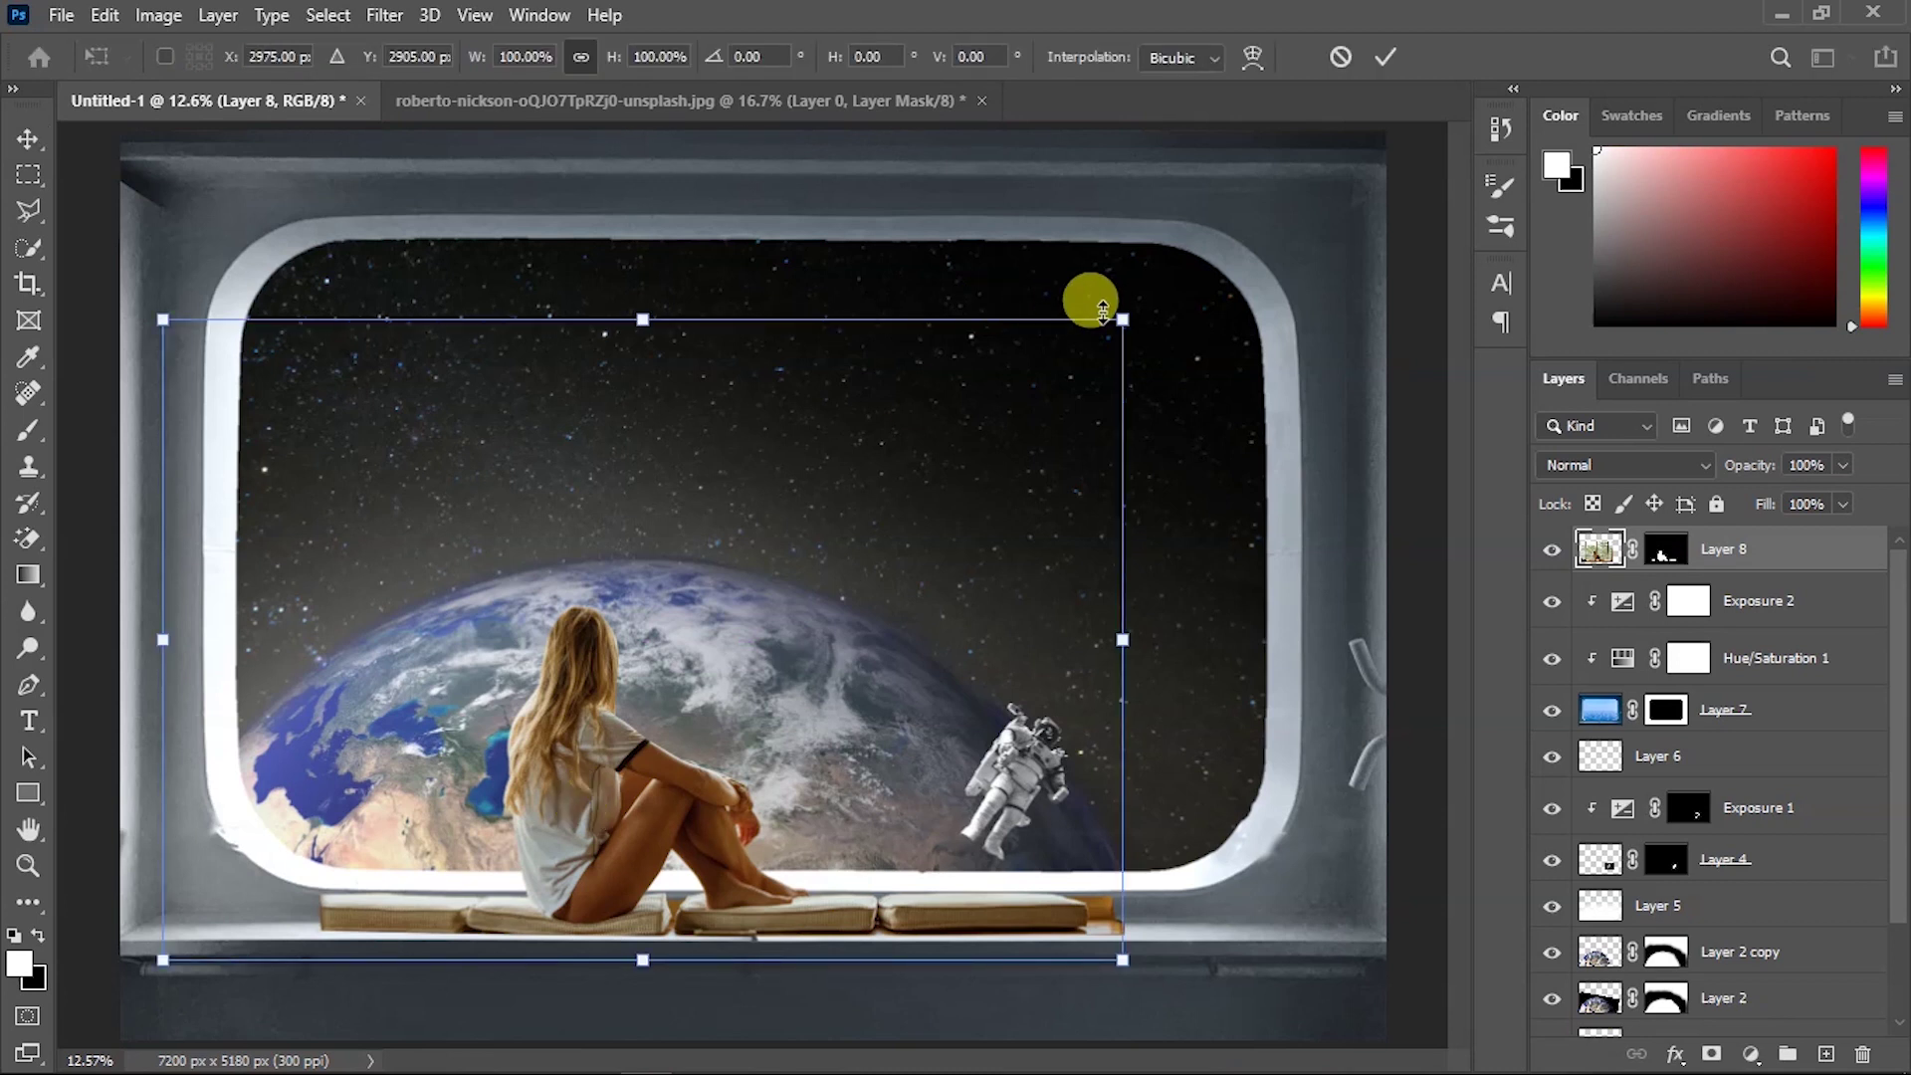
drag(1099, 310, 1420, 312)
drag(265, 627, 158, 542)
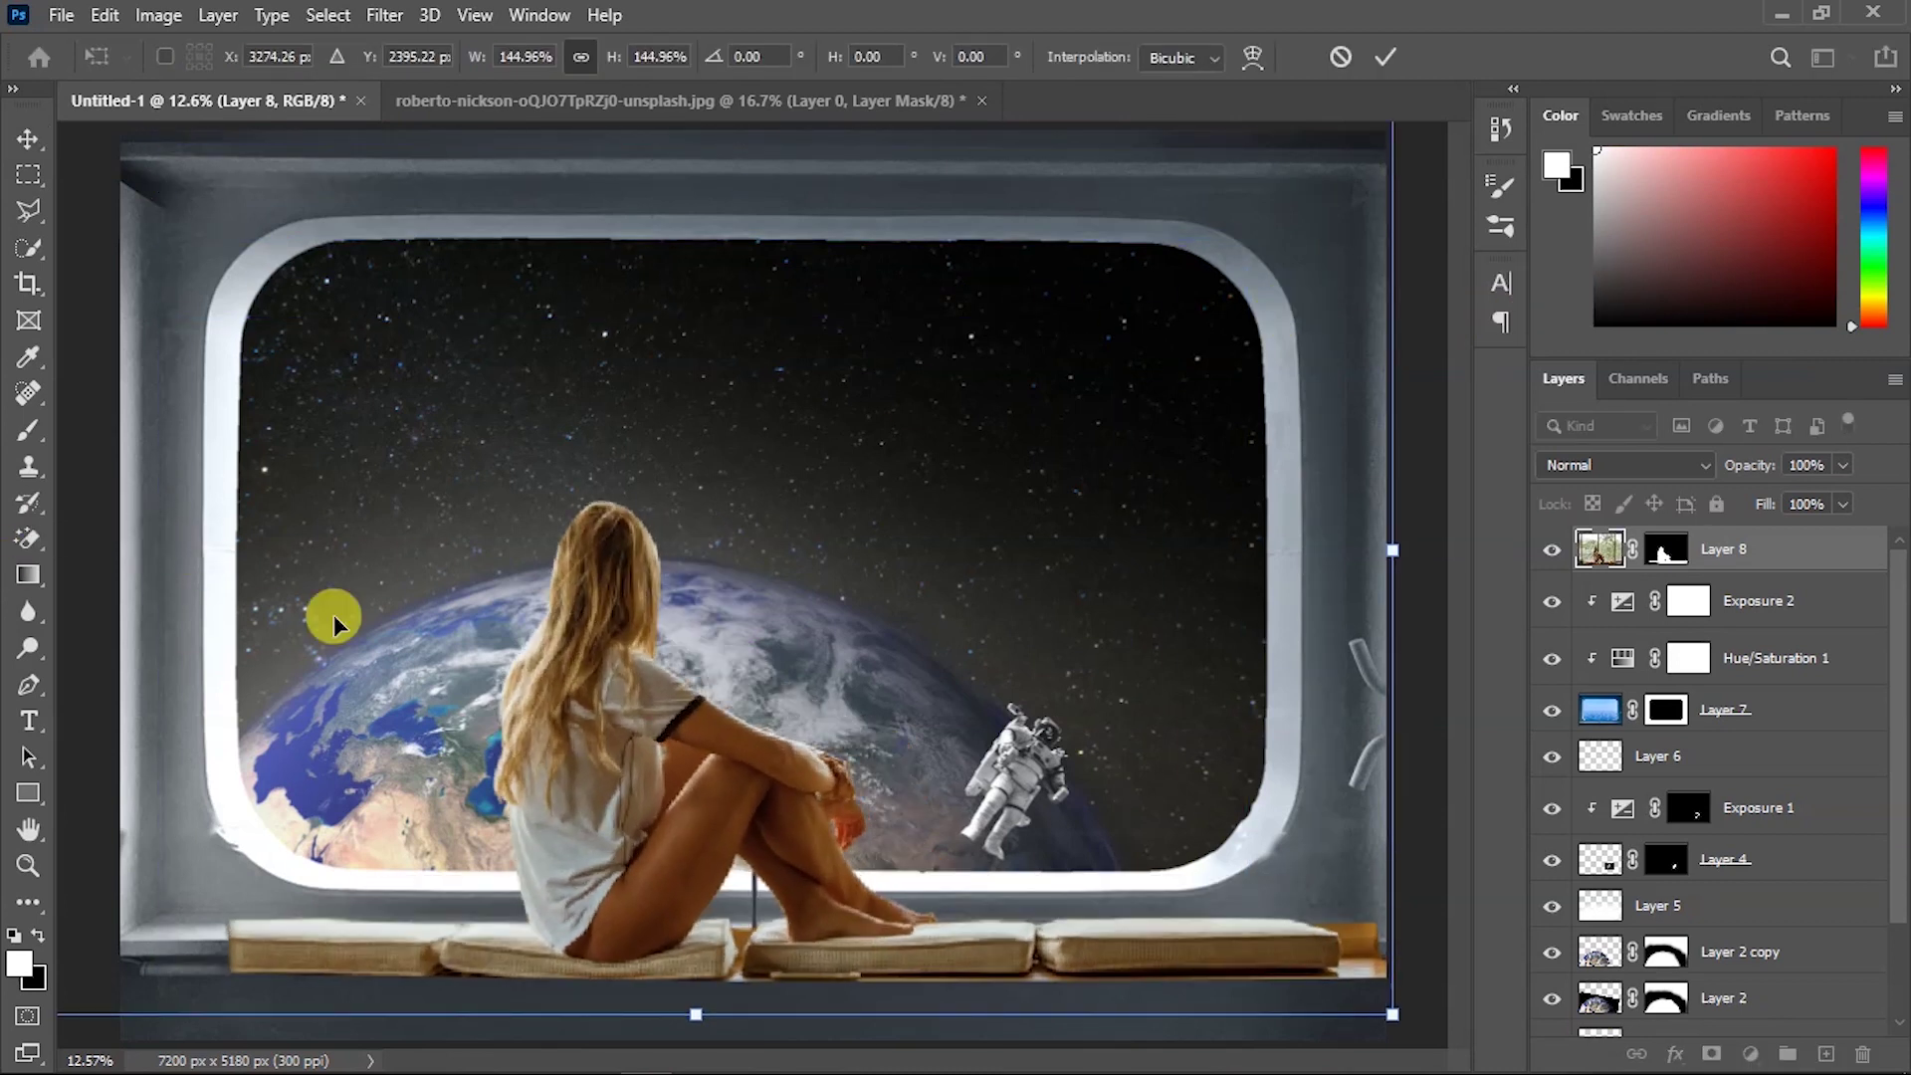
drag(692, 824, 640, 819)
drag(1392, 550, 1403, 553)
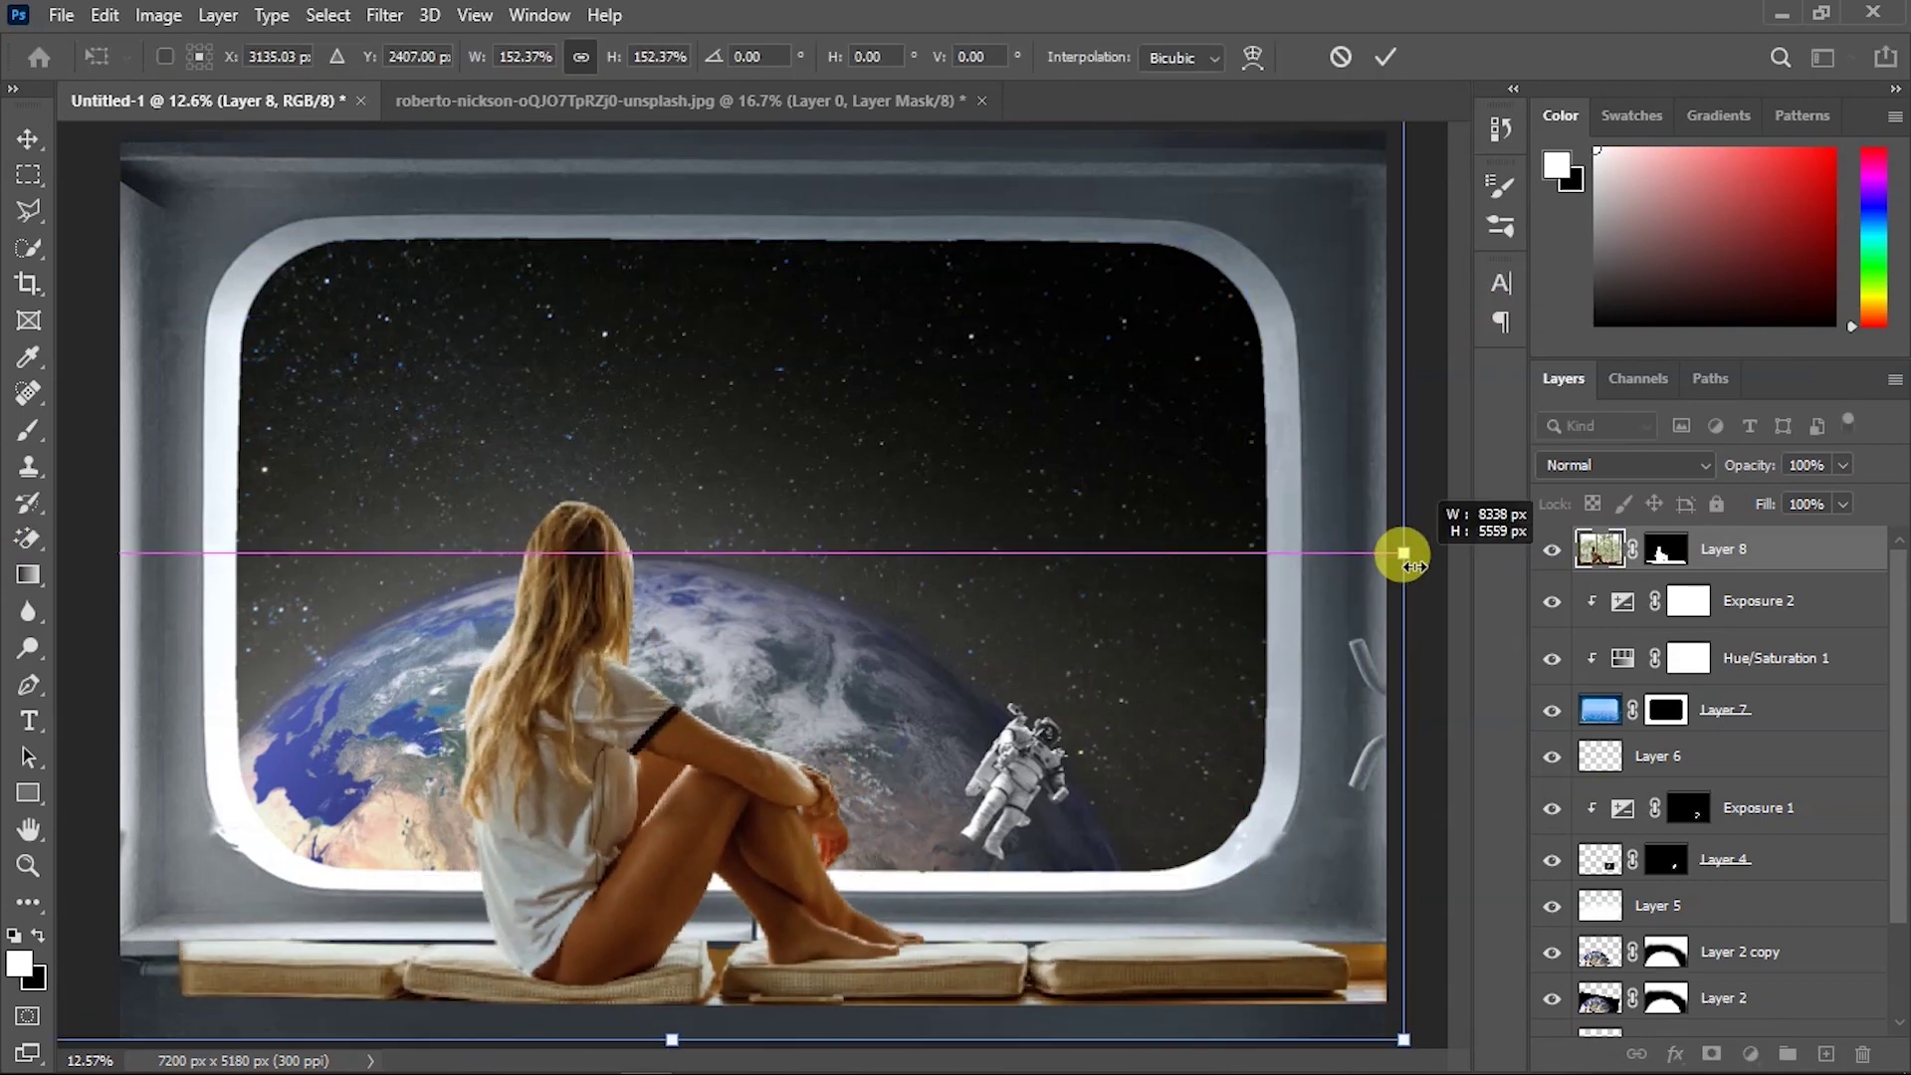
key(ctrl+minus)
drag(209, 558, 154, 542)
drag(578, 842, 576, 824)
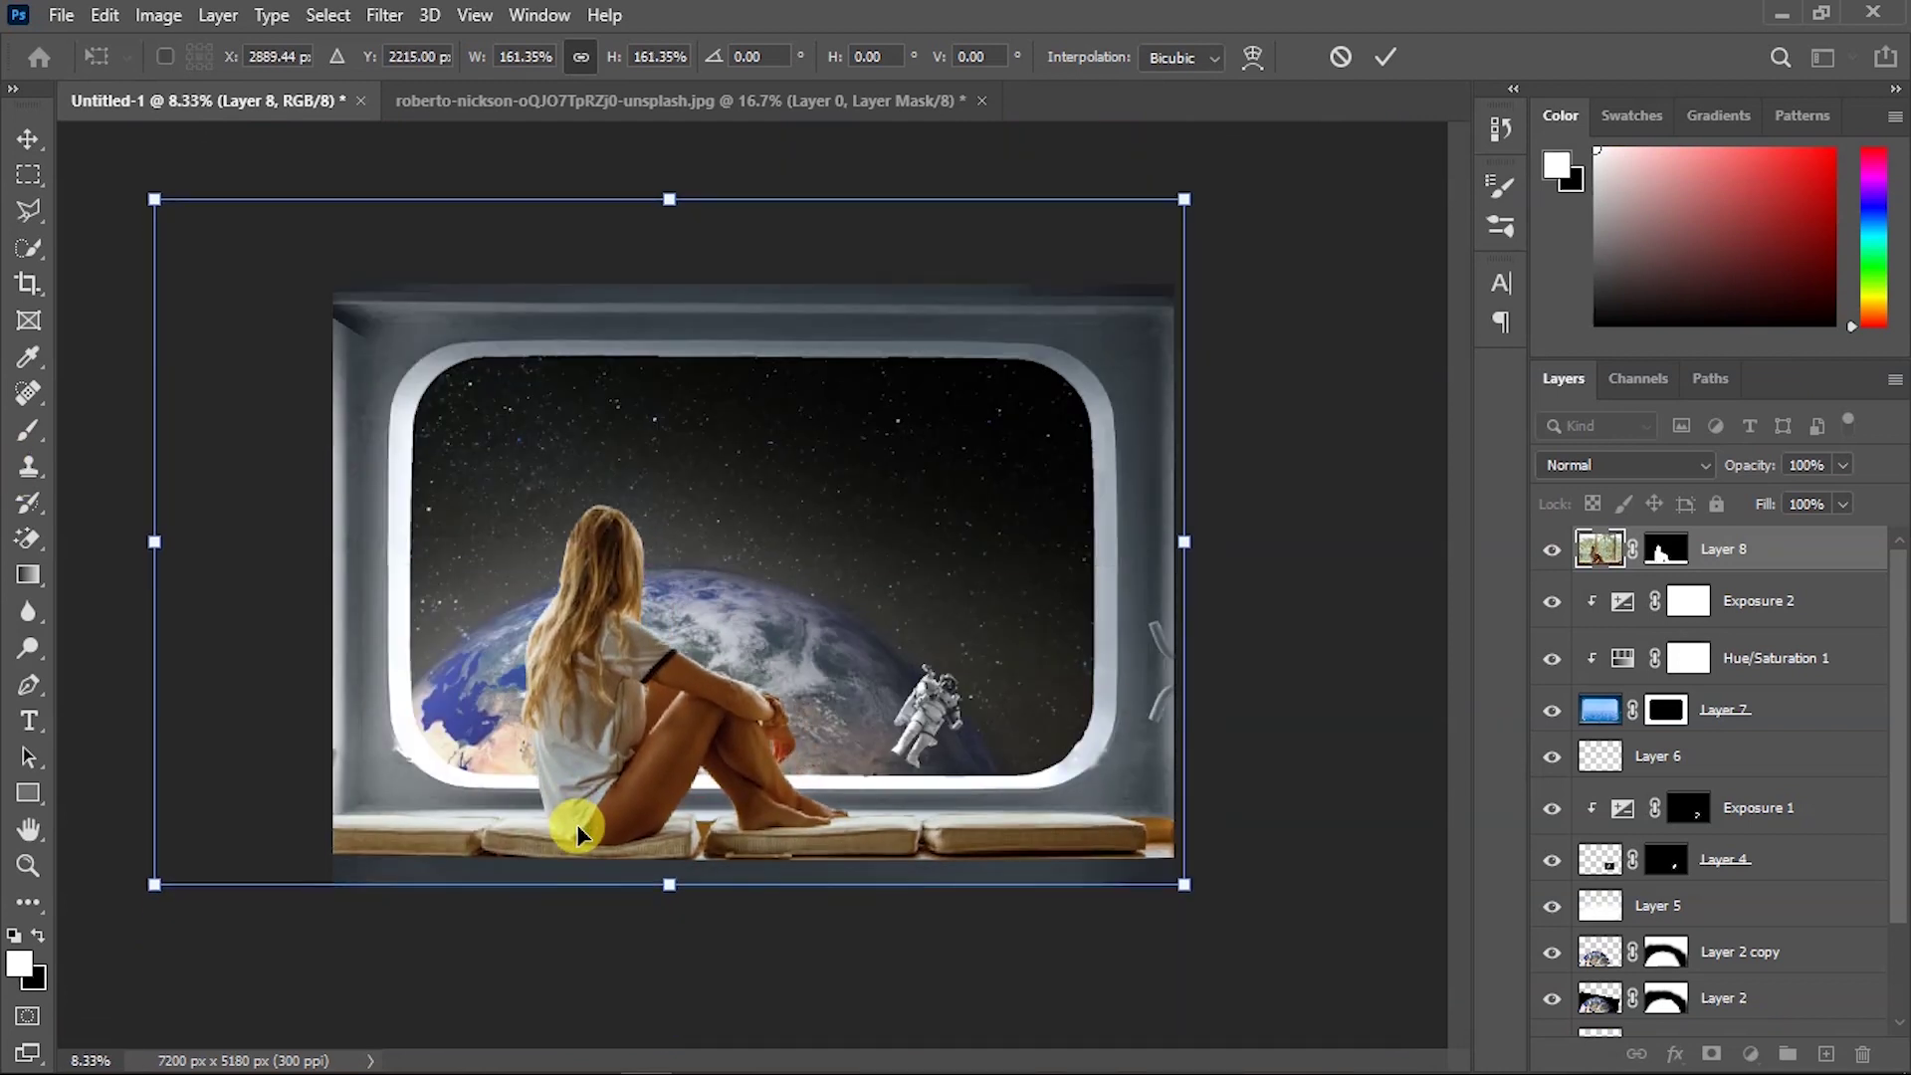
key(Return)
Add an Exposure adjustment that darkens the girl toward a silhouette.
click(1748, 1055)
click(1759, 739)
drag(1498, 345, 1403, 358)
Paint the Exposure mask to keep light along the girl's hair, hip, knees and outline.
click(1697, 166)
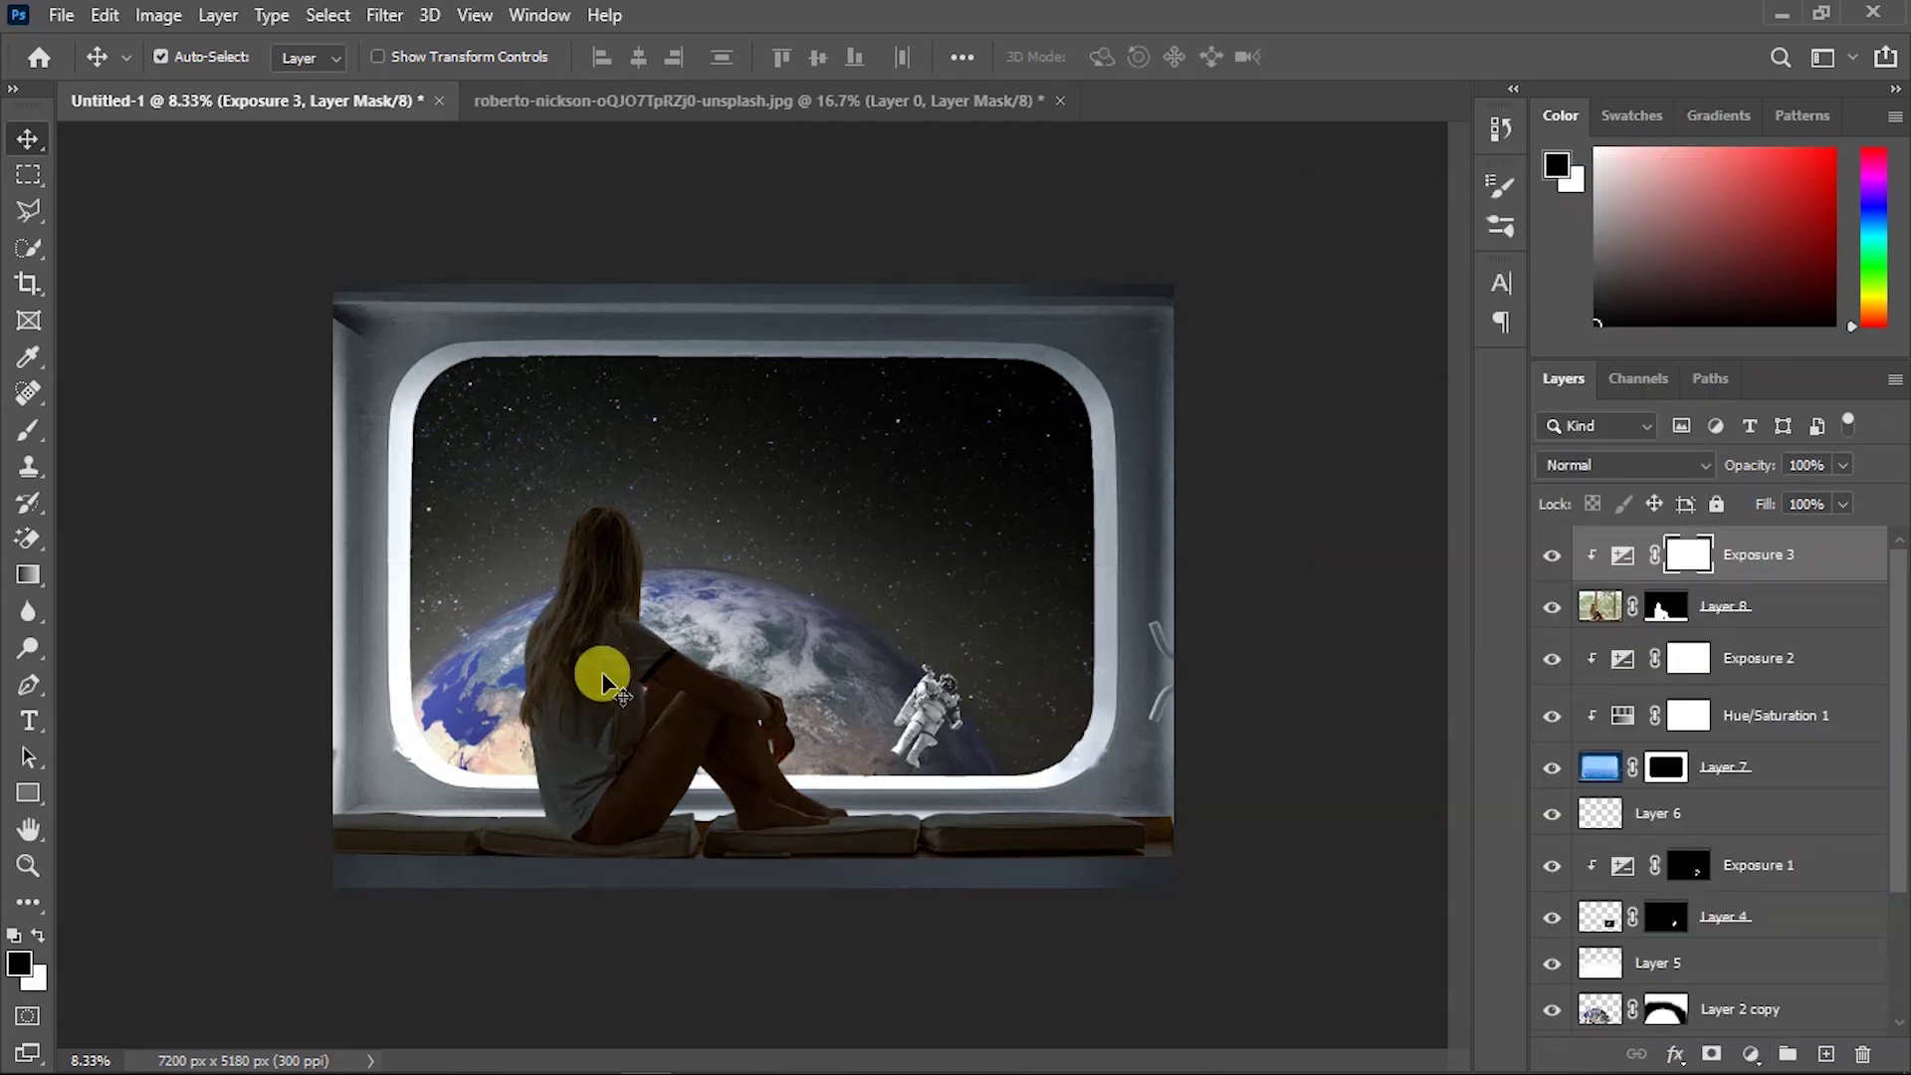
key(ctrl+plus)
key(b)
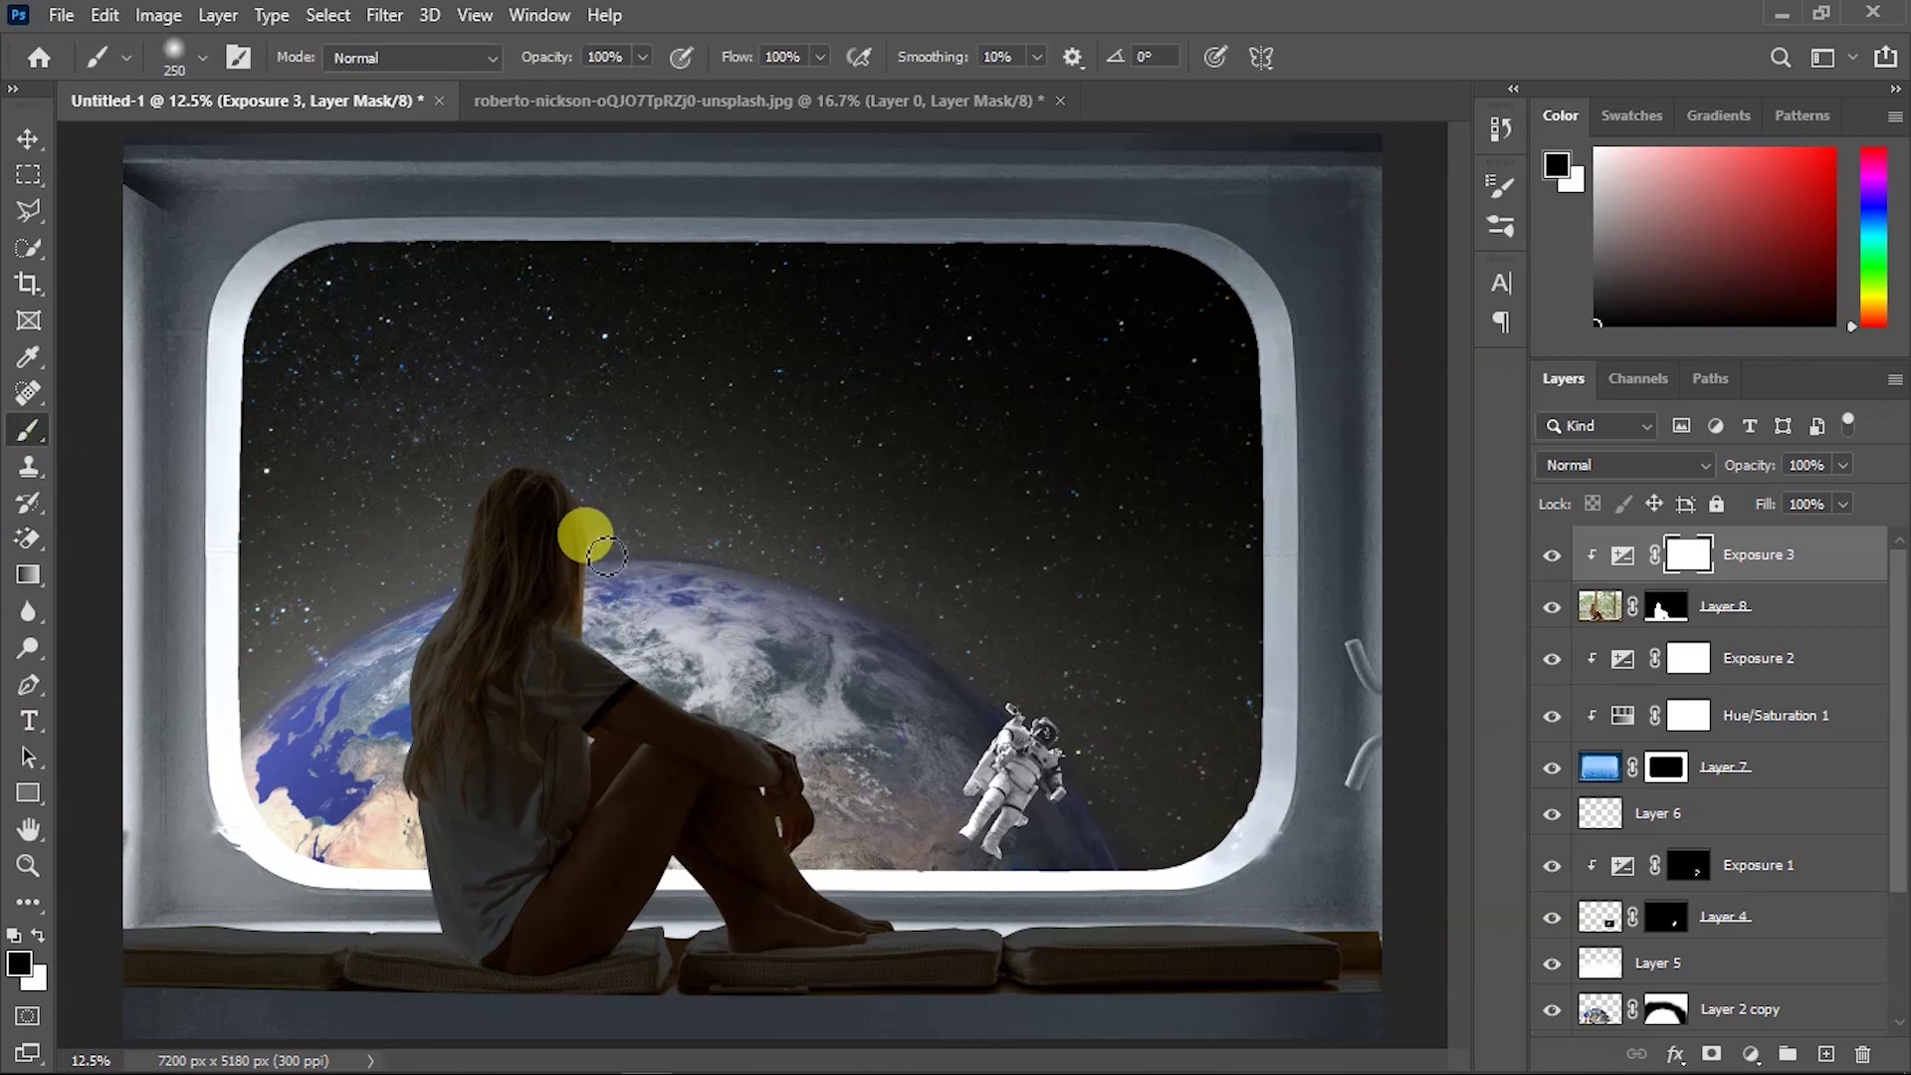
mouse_move(552, 452)
mouse_down()
mouse_move(482, 476)
mouse_move(451, 594)
mouse_move(378, 694)
mouse_move(393, 764)
mouse_up()
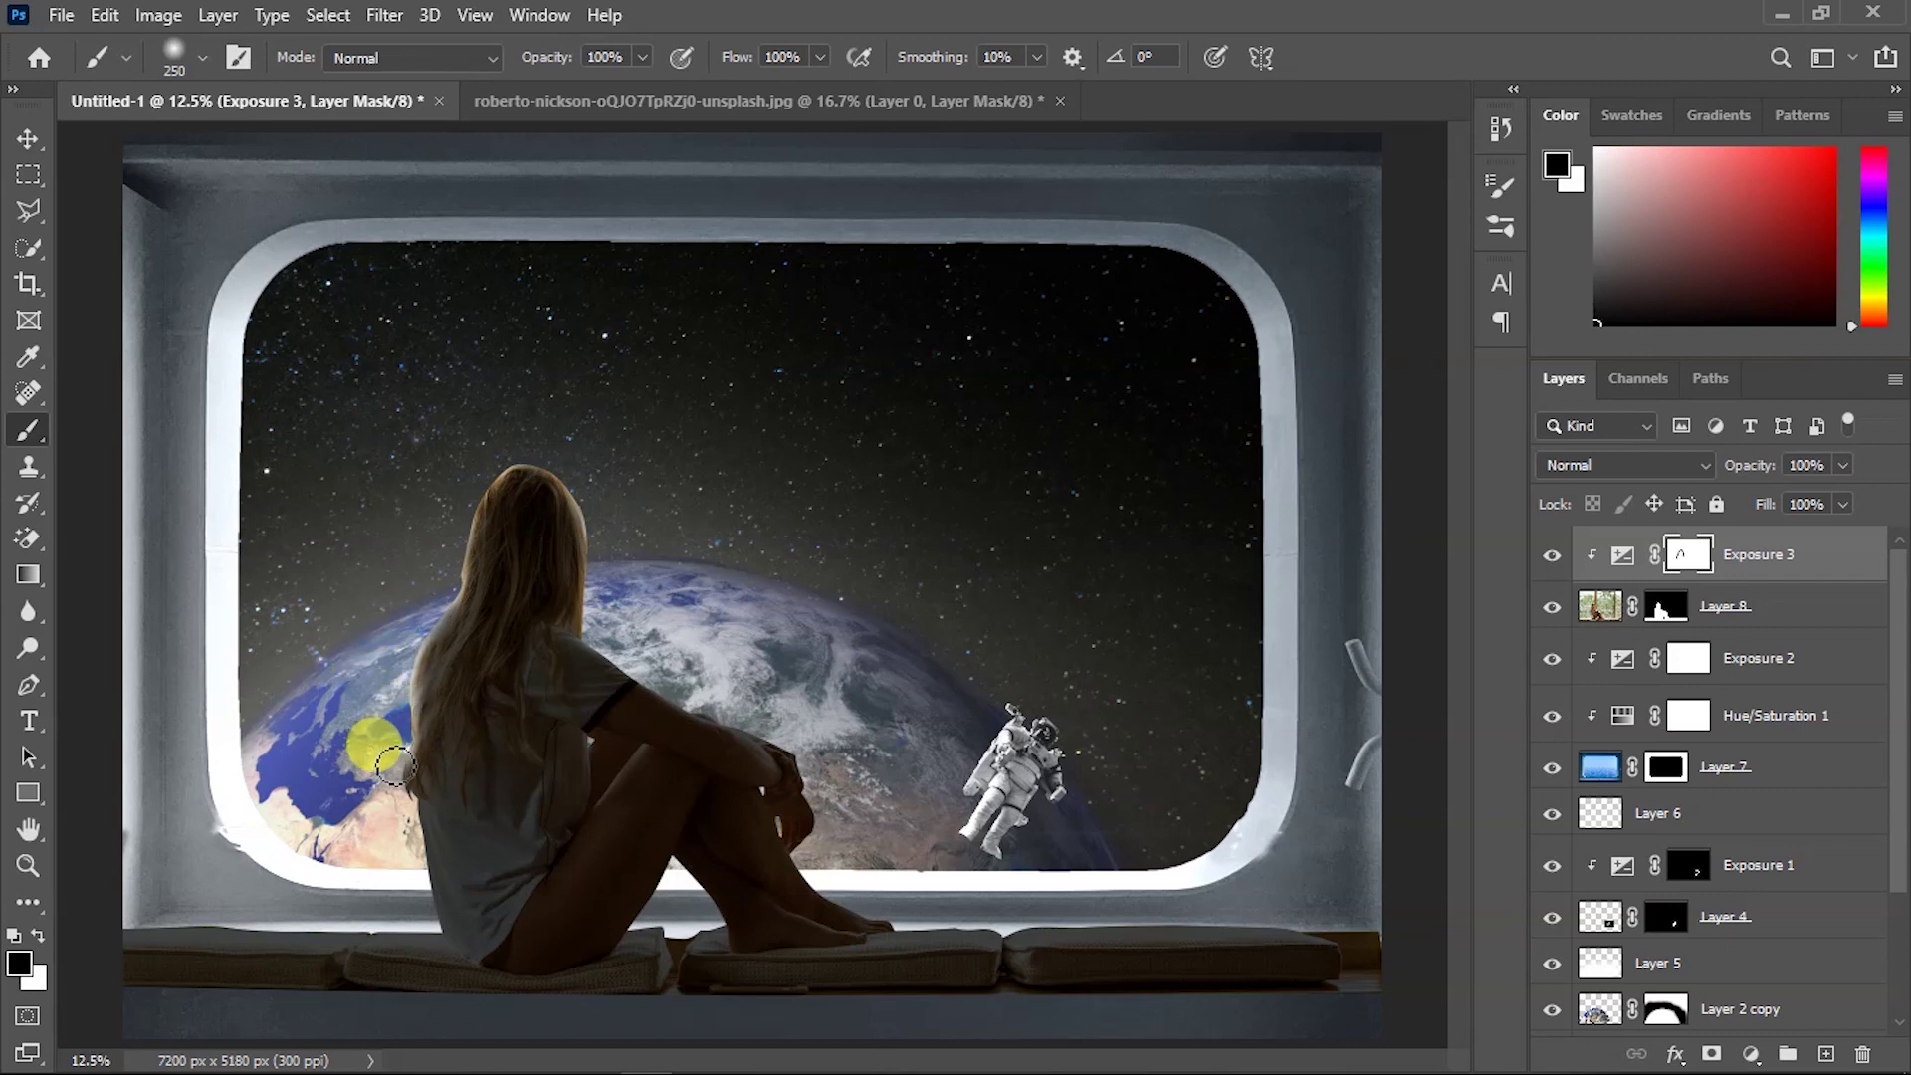
mouse_move(482, 951)
mouse_down()
mouse_move(538, 1015)
mouse_move(811, 879)
mouse_move(840, 887)
mouse_move(802, 780)
mouse_move(754, 727)
mouse_up()
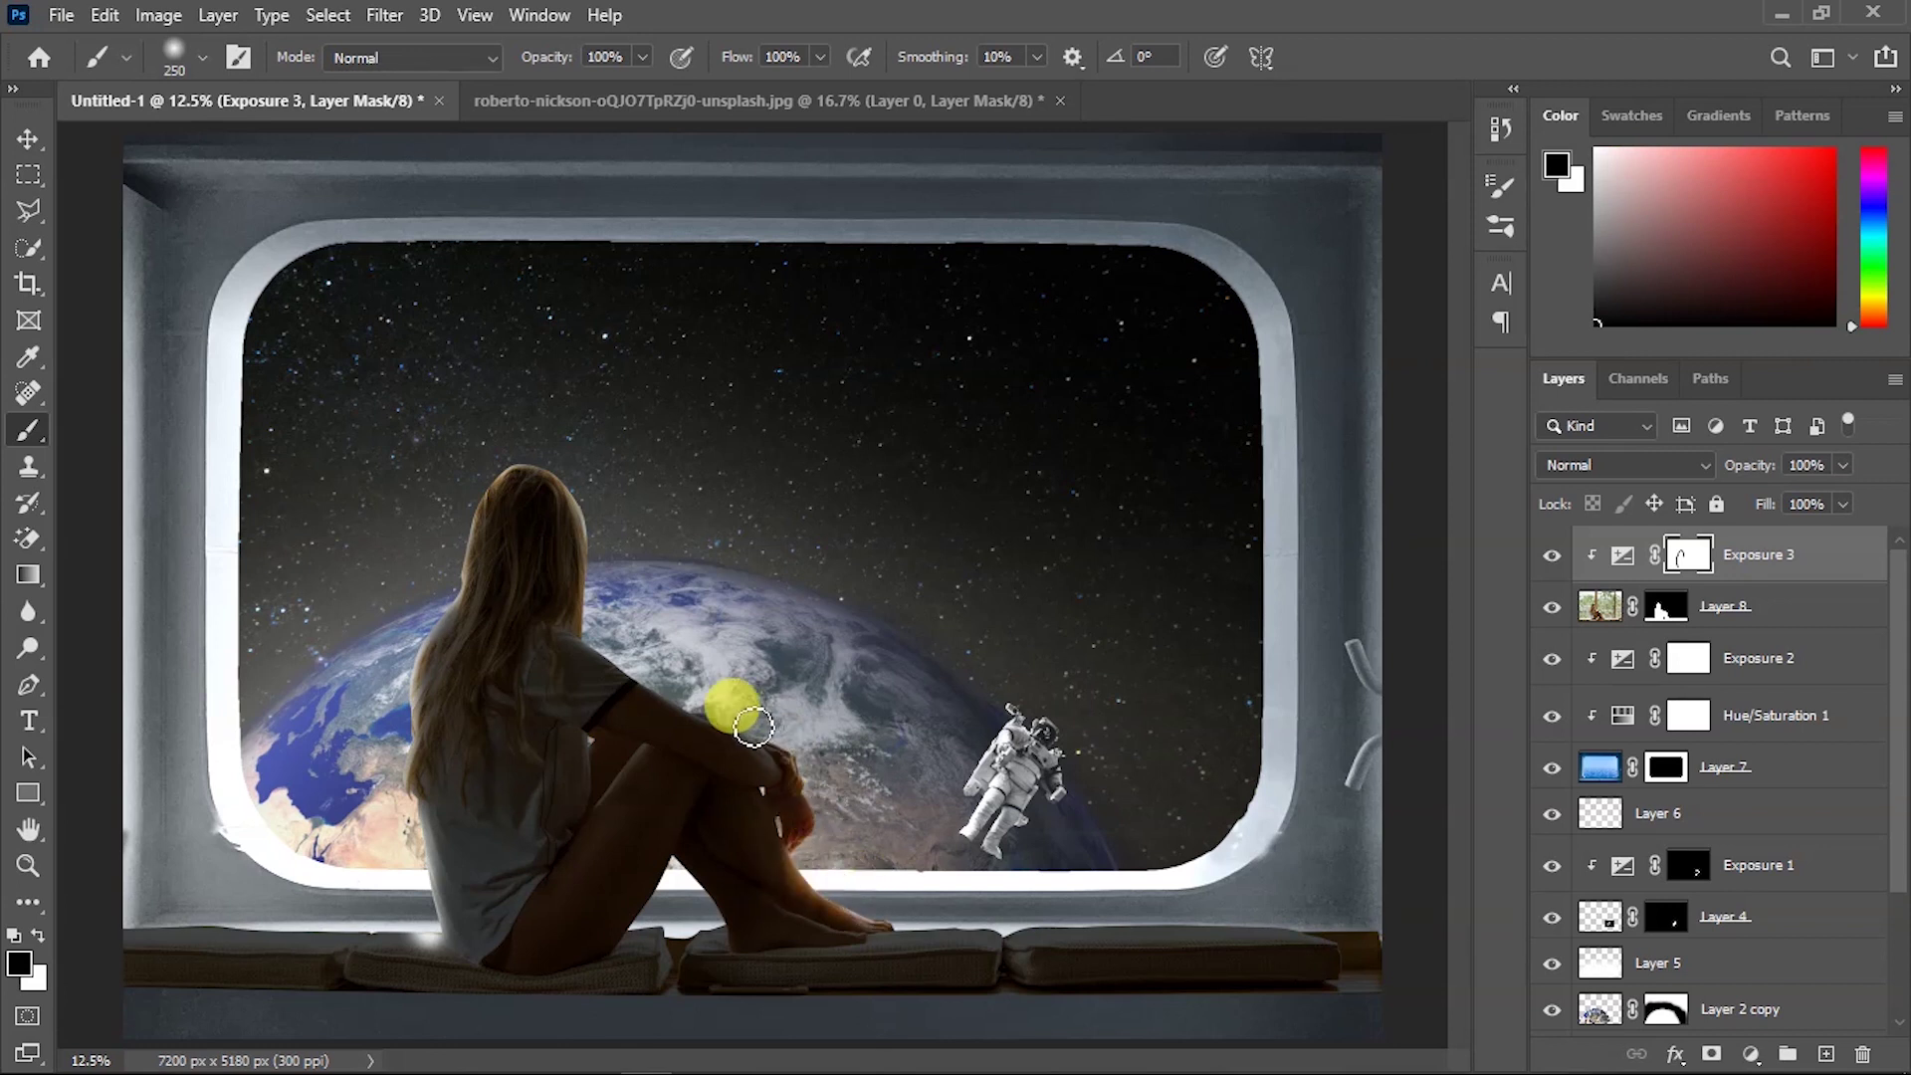
mouse_move(601, 597)
mouse_down()
mouse_move(968, 904)
mouse_move(687, 908)
mouse_move(674, 875)
mouse_move(627, 908)
mouse_move(333, 901)
mouse_up()
mouse_move(417, 956)
mouse_down()
mouse_move(226, 886)
mouse_move(929, 938)
mouse_move(1015, 886)
mouse_move(1313, 902)
mouse_move(1160, 900)
mouse_move(686, 822)
mouse_up()
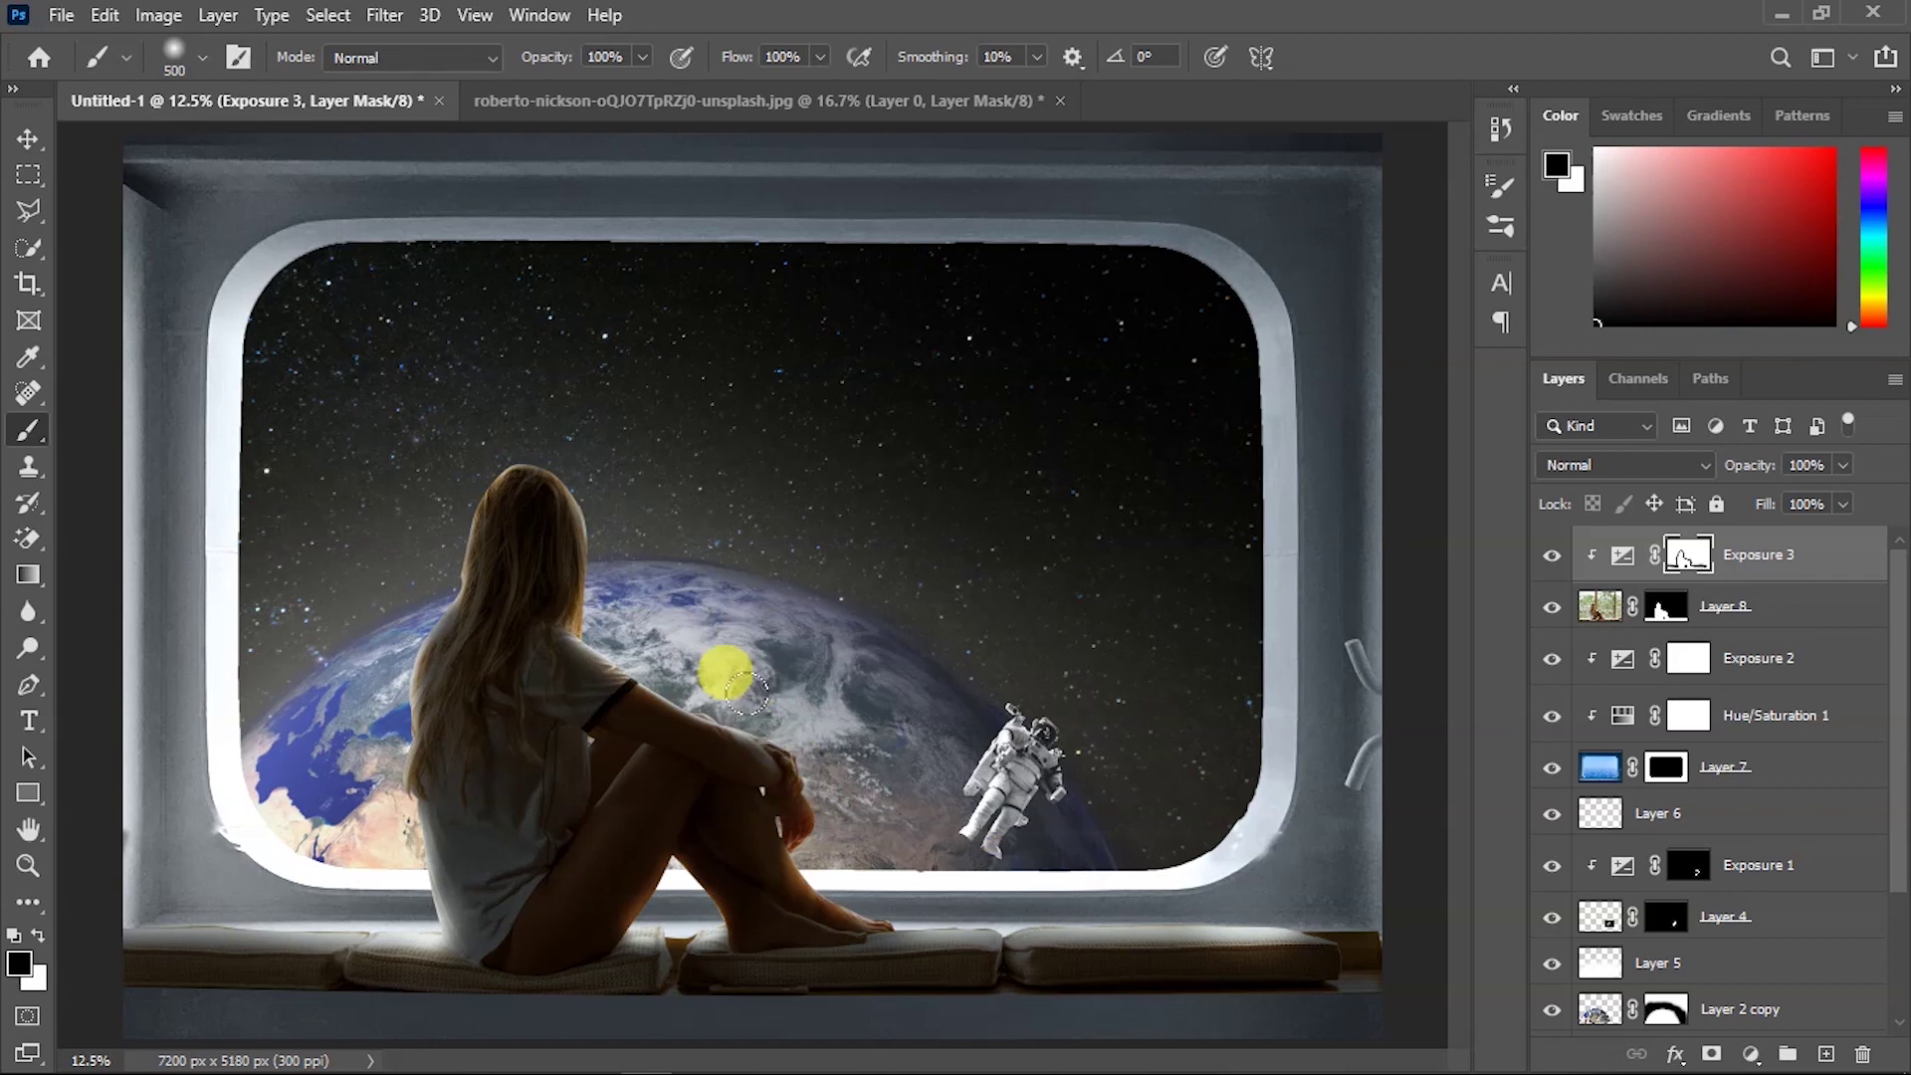
mouse_move(662, 649)
mouse_down()
mouse_move(578, 455)
mouse_move(434, 476)
mouse_move(374, 610)
mouse_move(343, 744)
mouse_move(370, 753)
mouse_up()
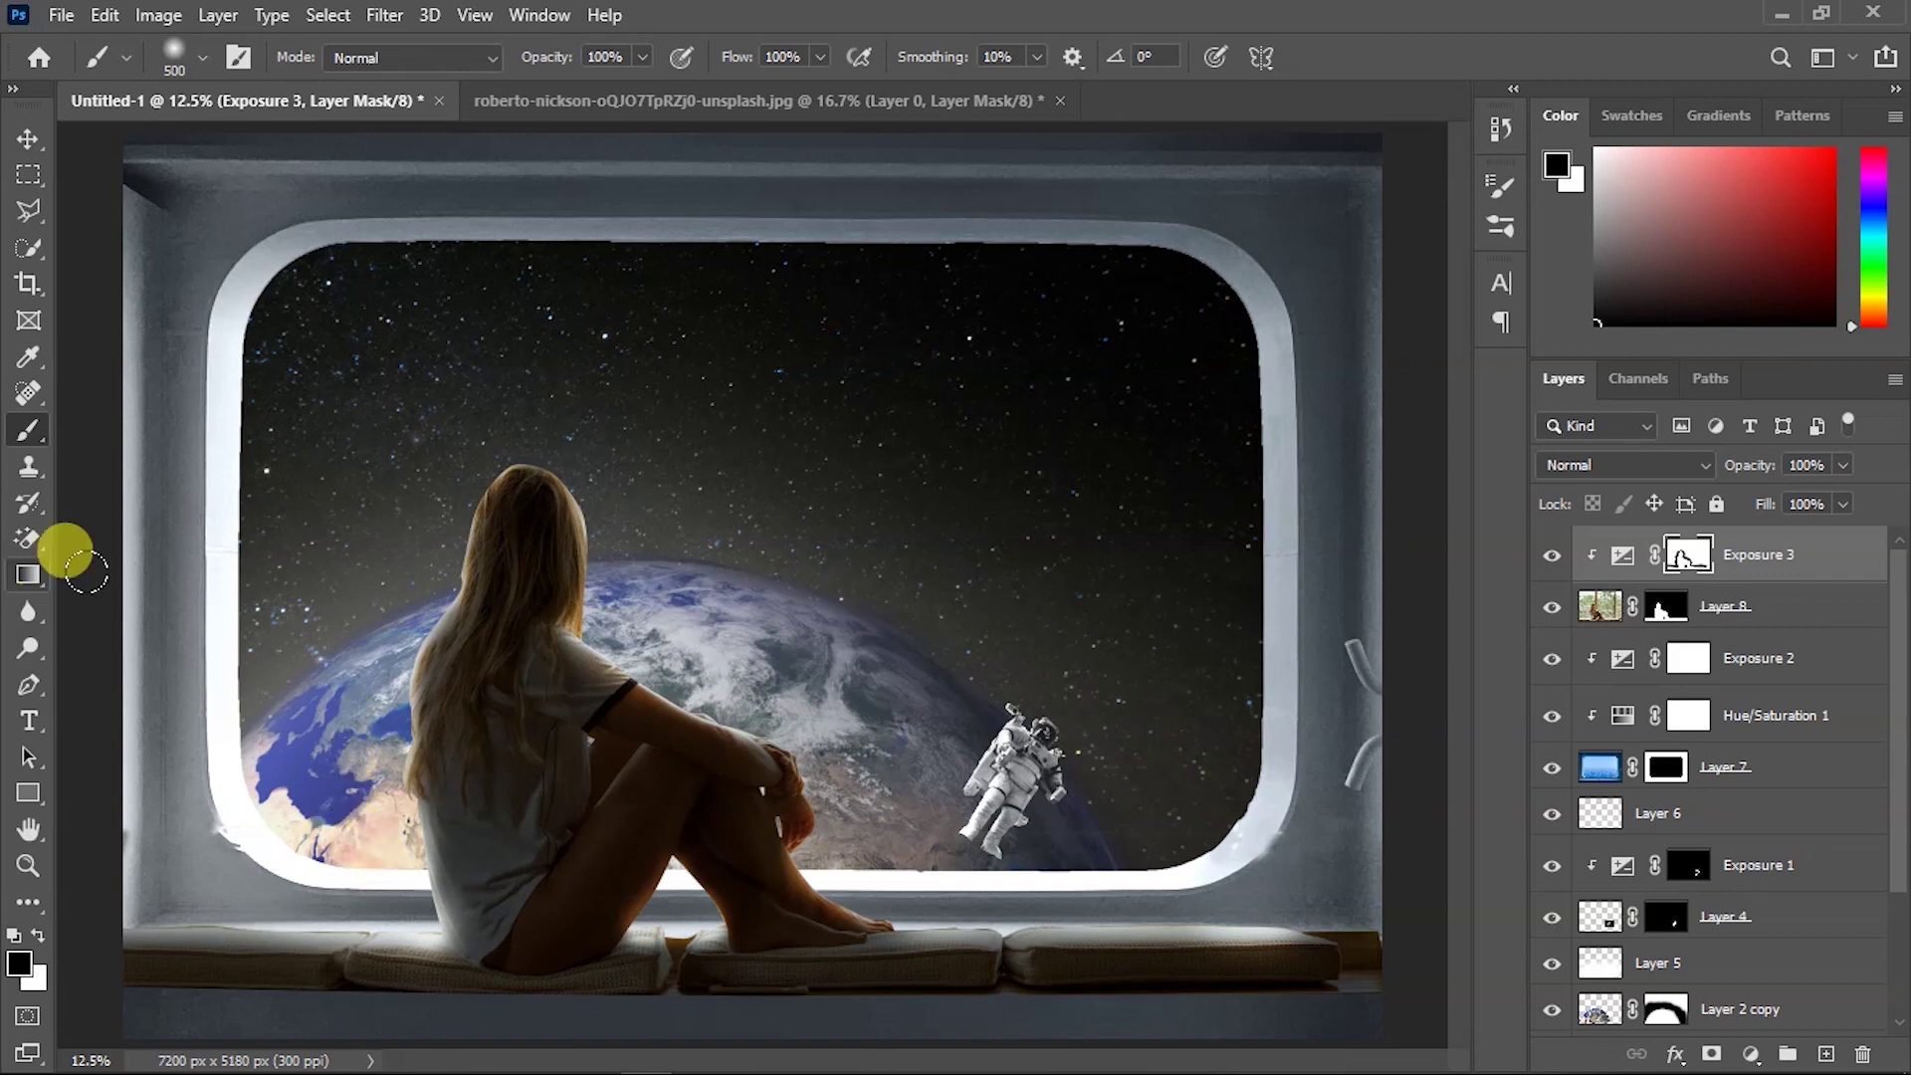
key(x)
mouse_move(515, 696)
mouse_down()
mouse_move(371, 935)
mouse_move(294, 968)
mouse_move(311, 985)
mouse_move(1263, 953)
mouse_move(1164, 975)
mouse_up()
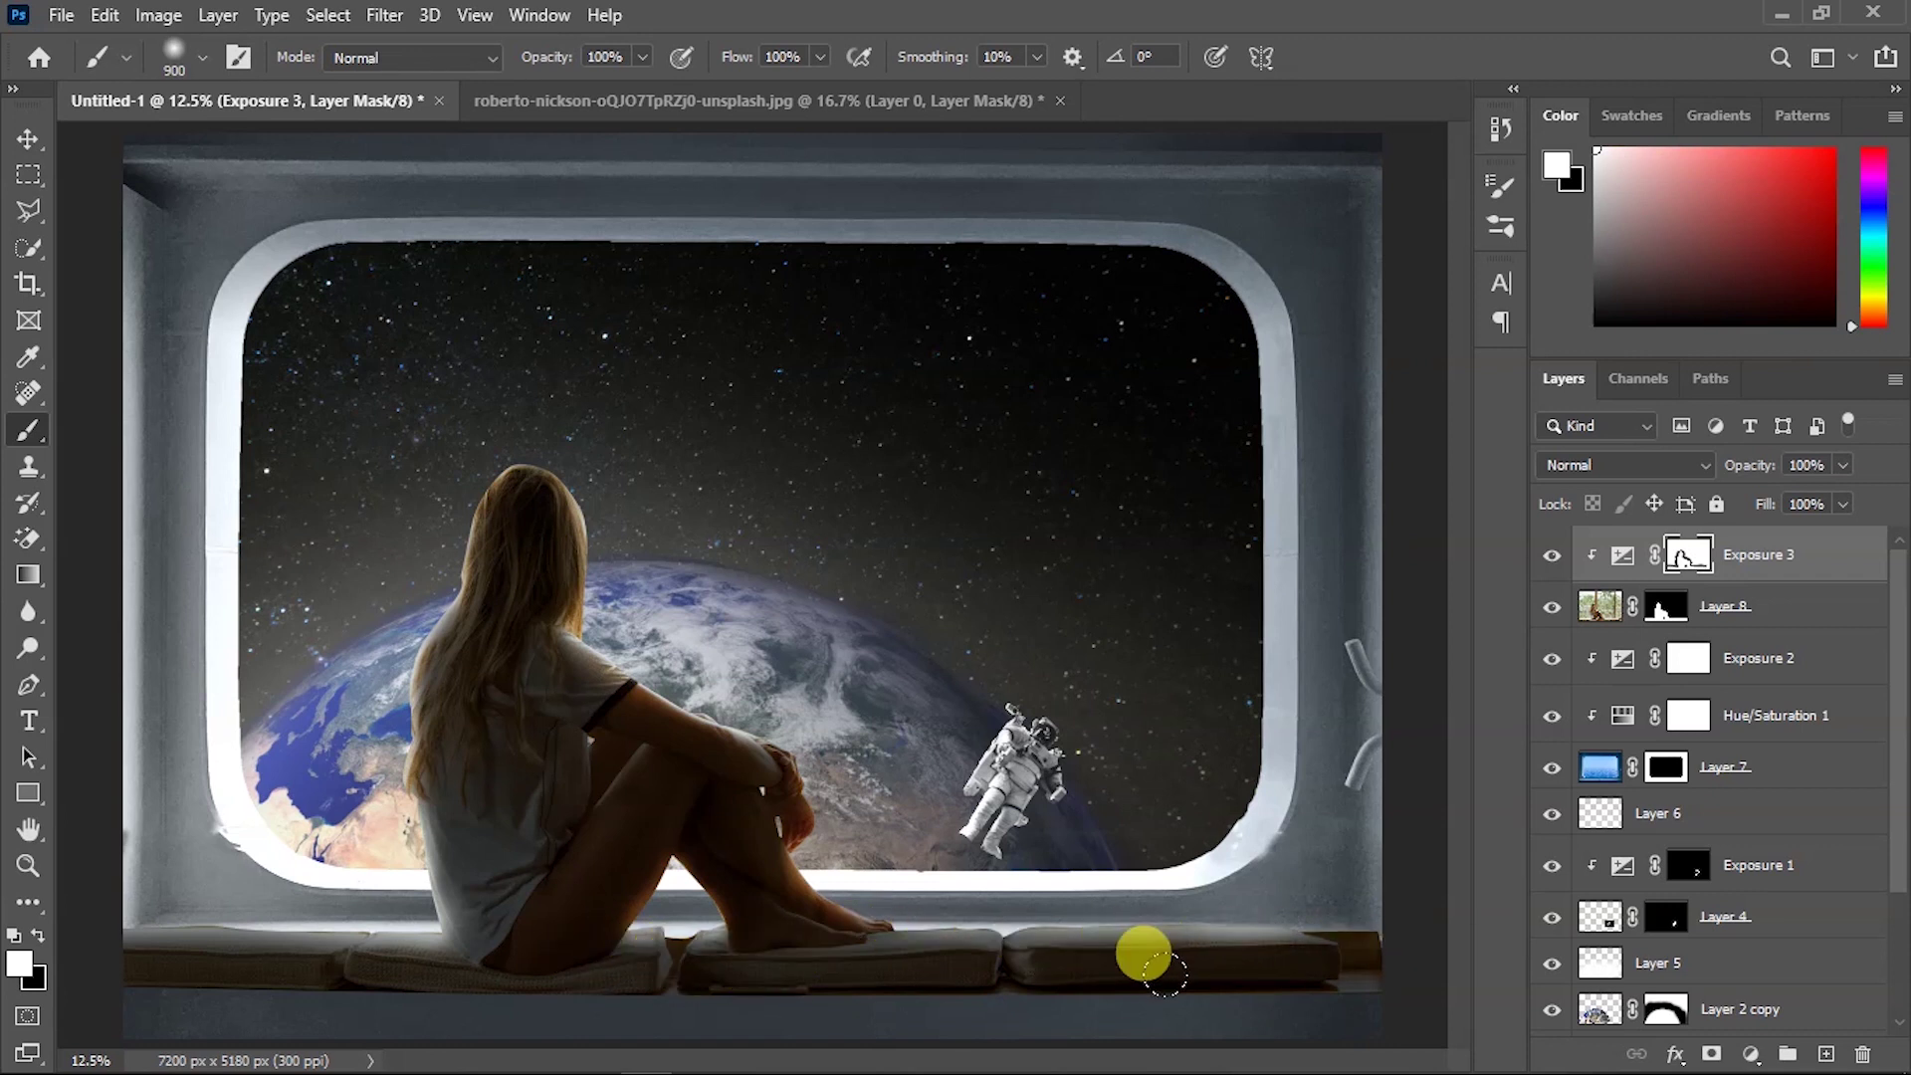
Add a clipped Hue/Saturation adjustment that lowers the girl's saturation.
click(28, 138)
click(1749, 1053)
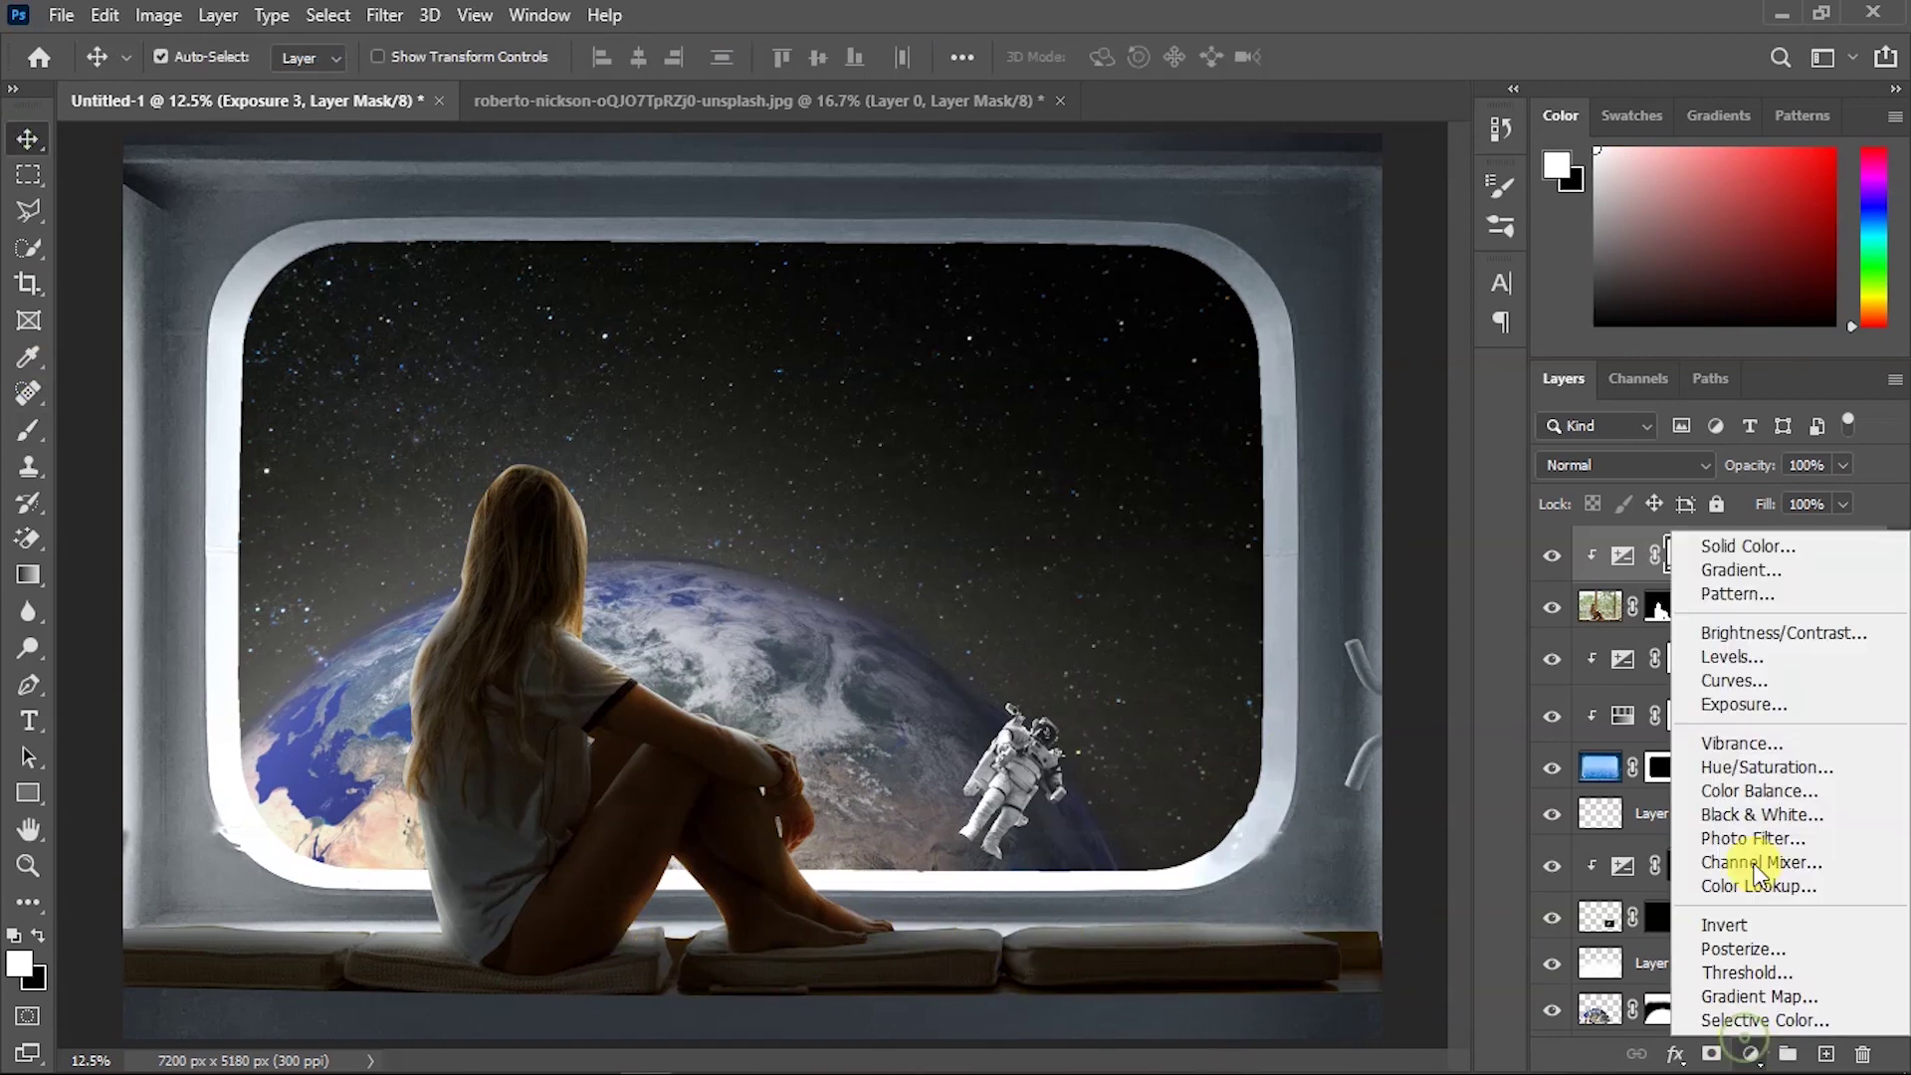
click(1766, 766)
drag(1499, 445, 1446, 448)
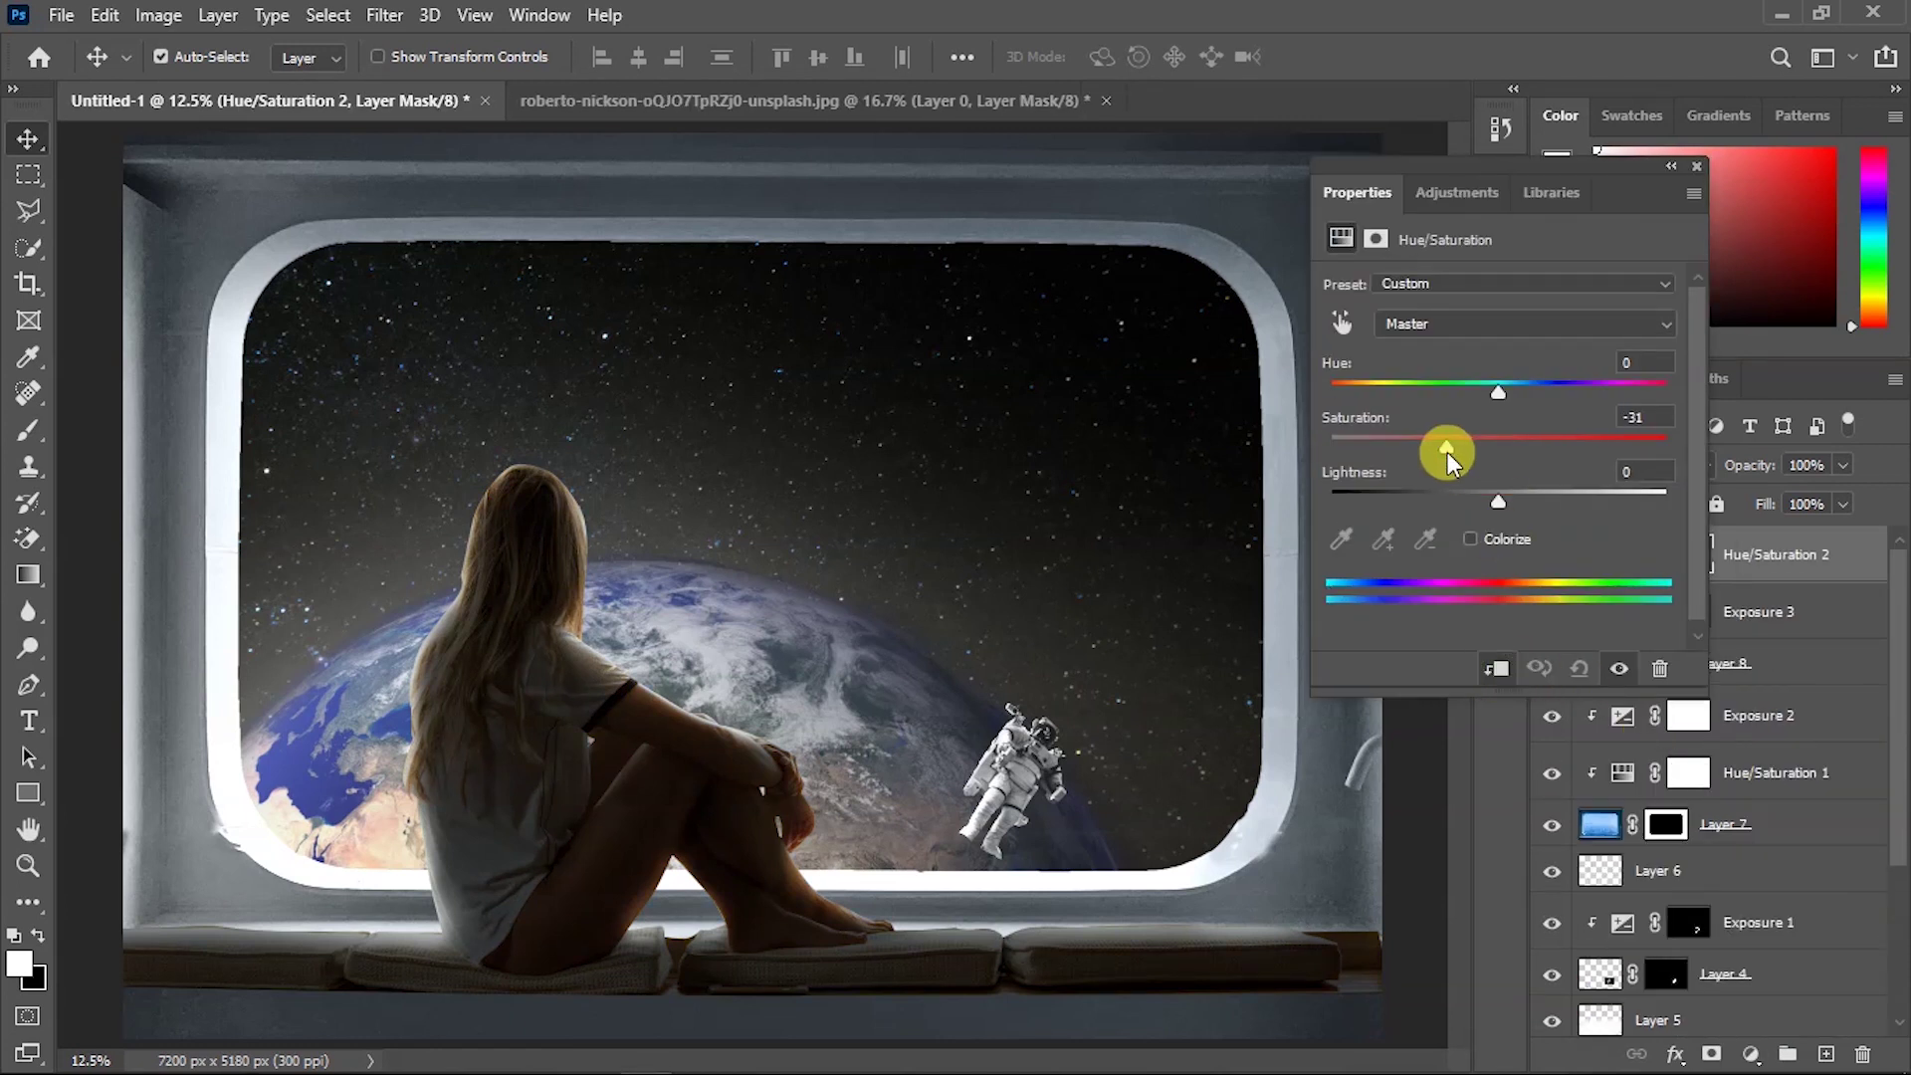
click(1689, 165)
click(26, 177)
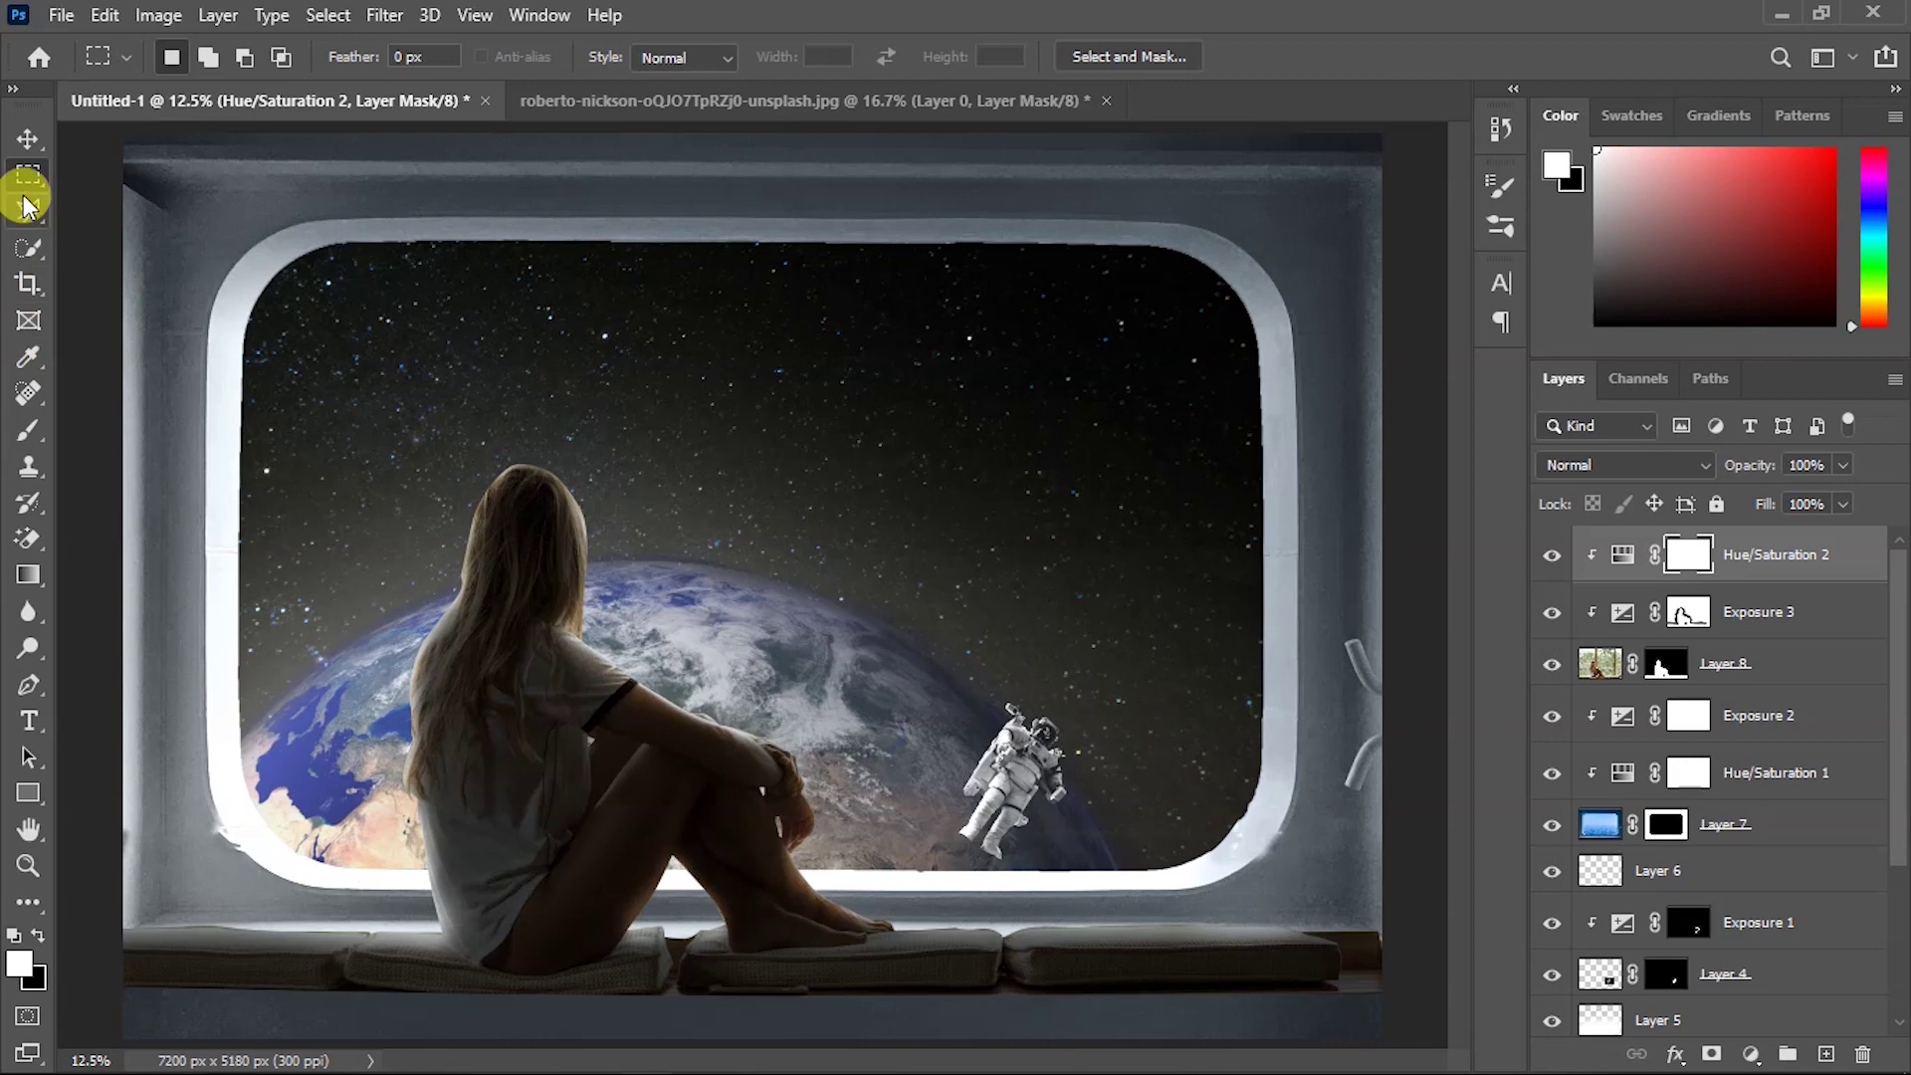
Outline the first two slanted light rays with the Polygonal Lasso.
click(28, 210)
click(467, 346)
click(496, 818)
click(703, 346)
click(466, 346)
click(545, 816)
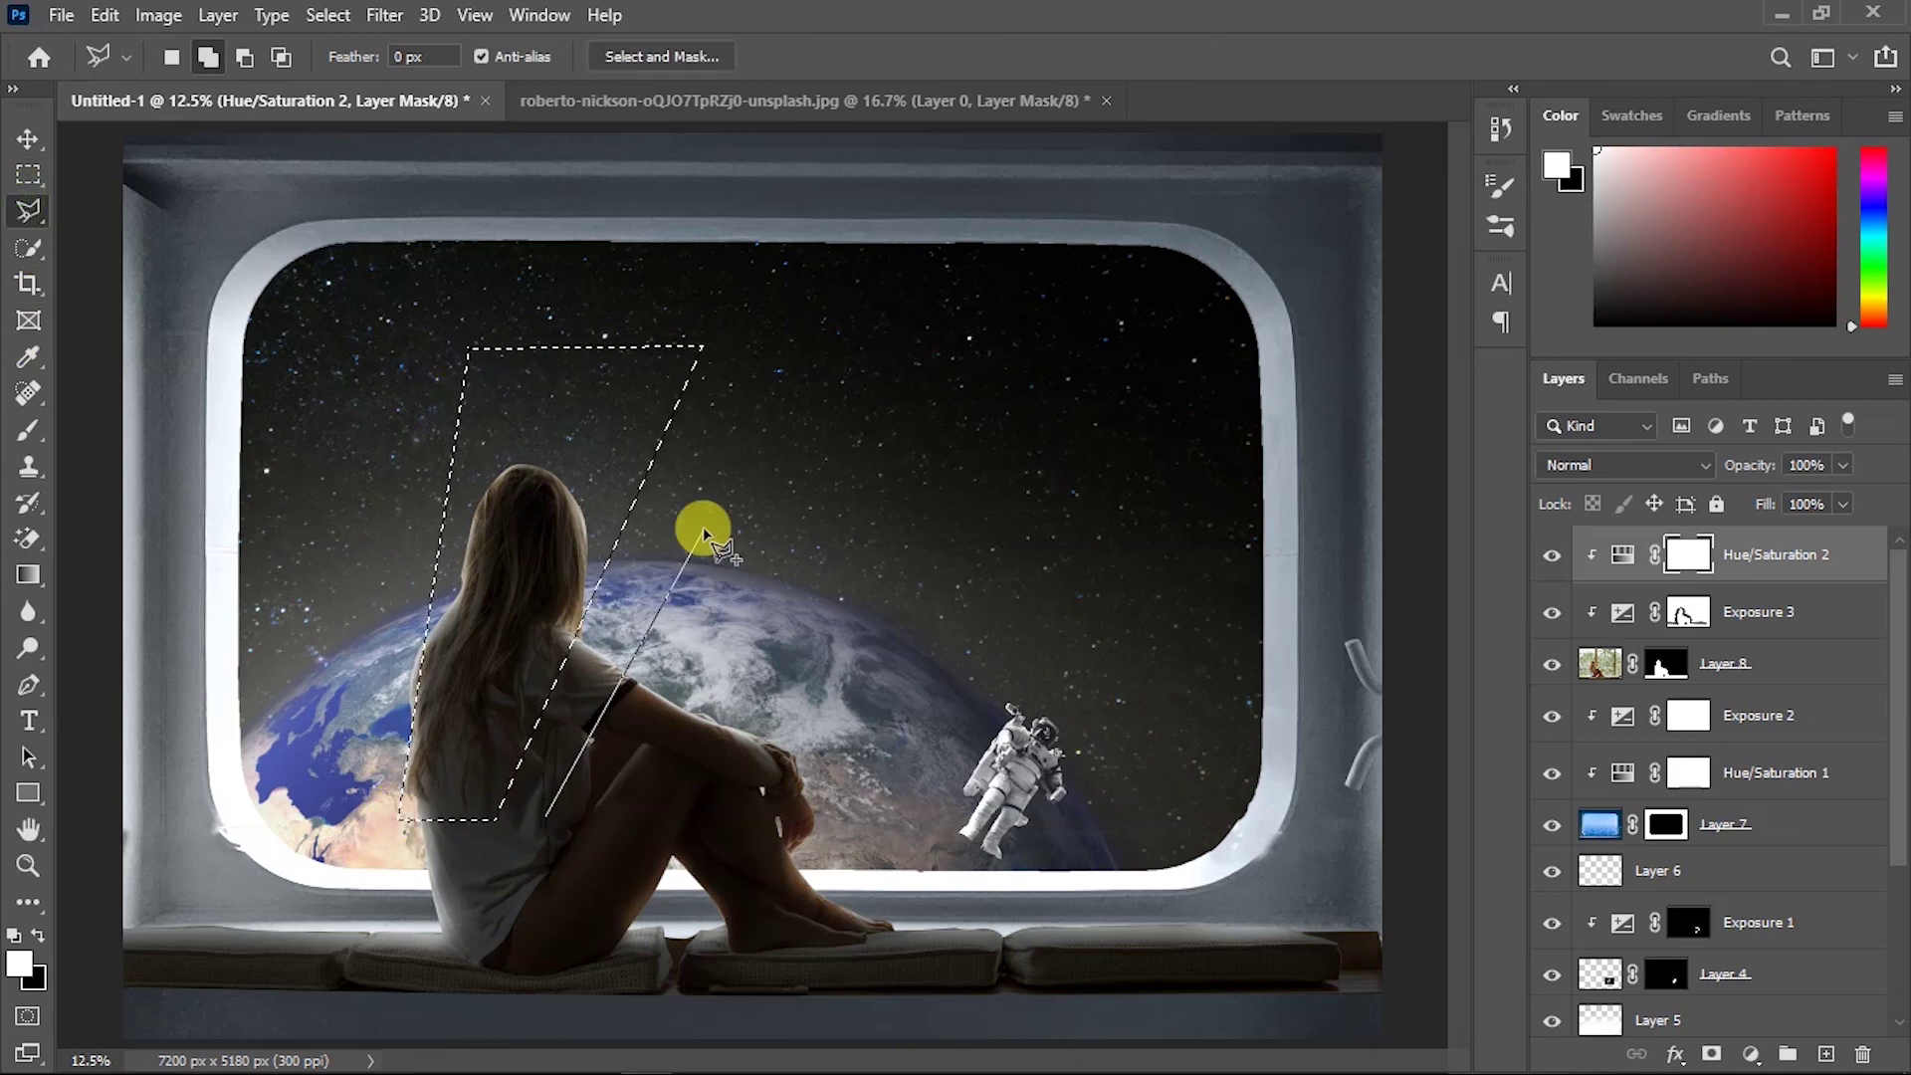
click(720, 412)
click(843, 422)
click(762, 823)
click(543, 822)
Add a narrower third ray and thin rays on the right and left to the selection.
click(876, 501)
click(806, 796)
click(866, 796)
click(911, 503)
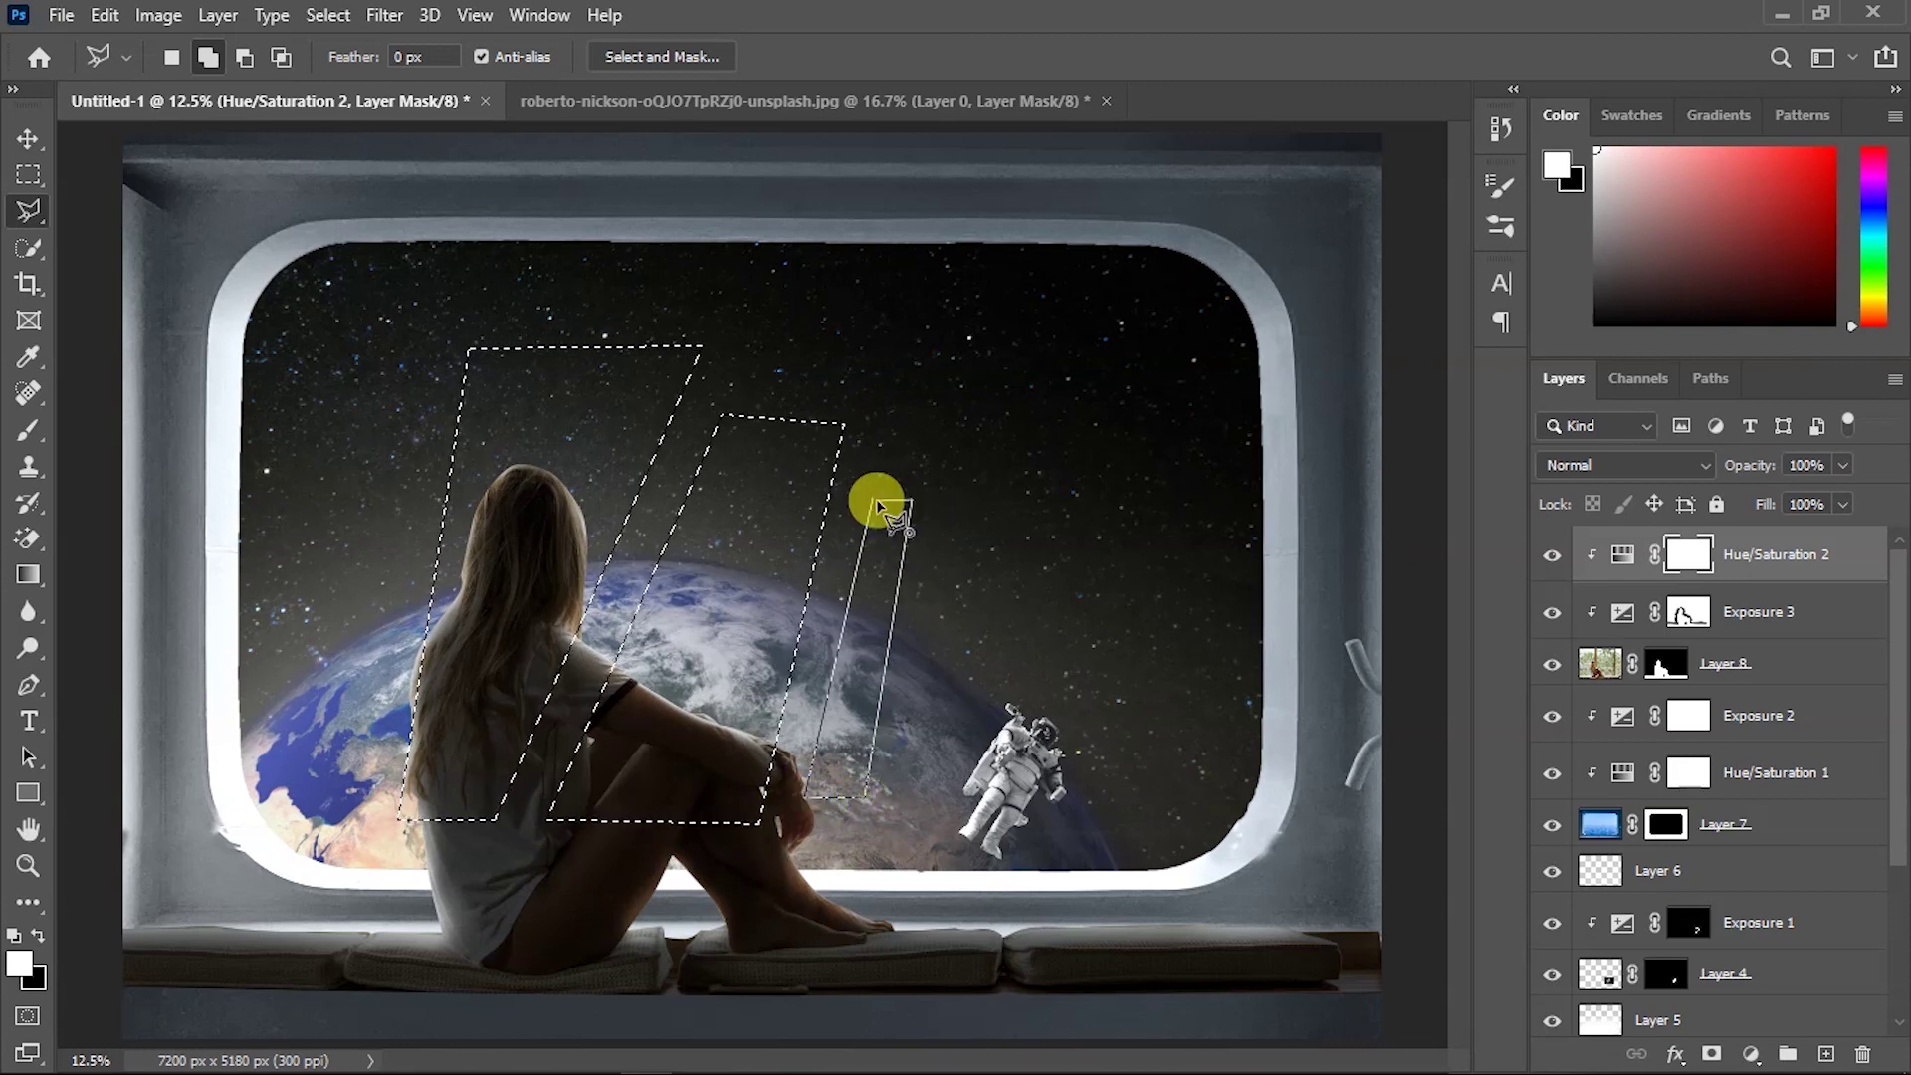
click(1209, 292)
click(1121, 786)
click(1146, 787)
click(1211, 296)
click(311, 360)
click(269, 693)
double_click(286, 382)
Fill the ray selection with white on a new empty layer, then deselect.
click(1825, 1053)
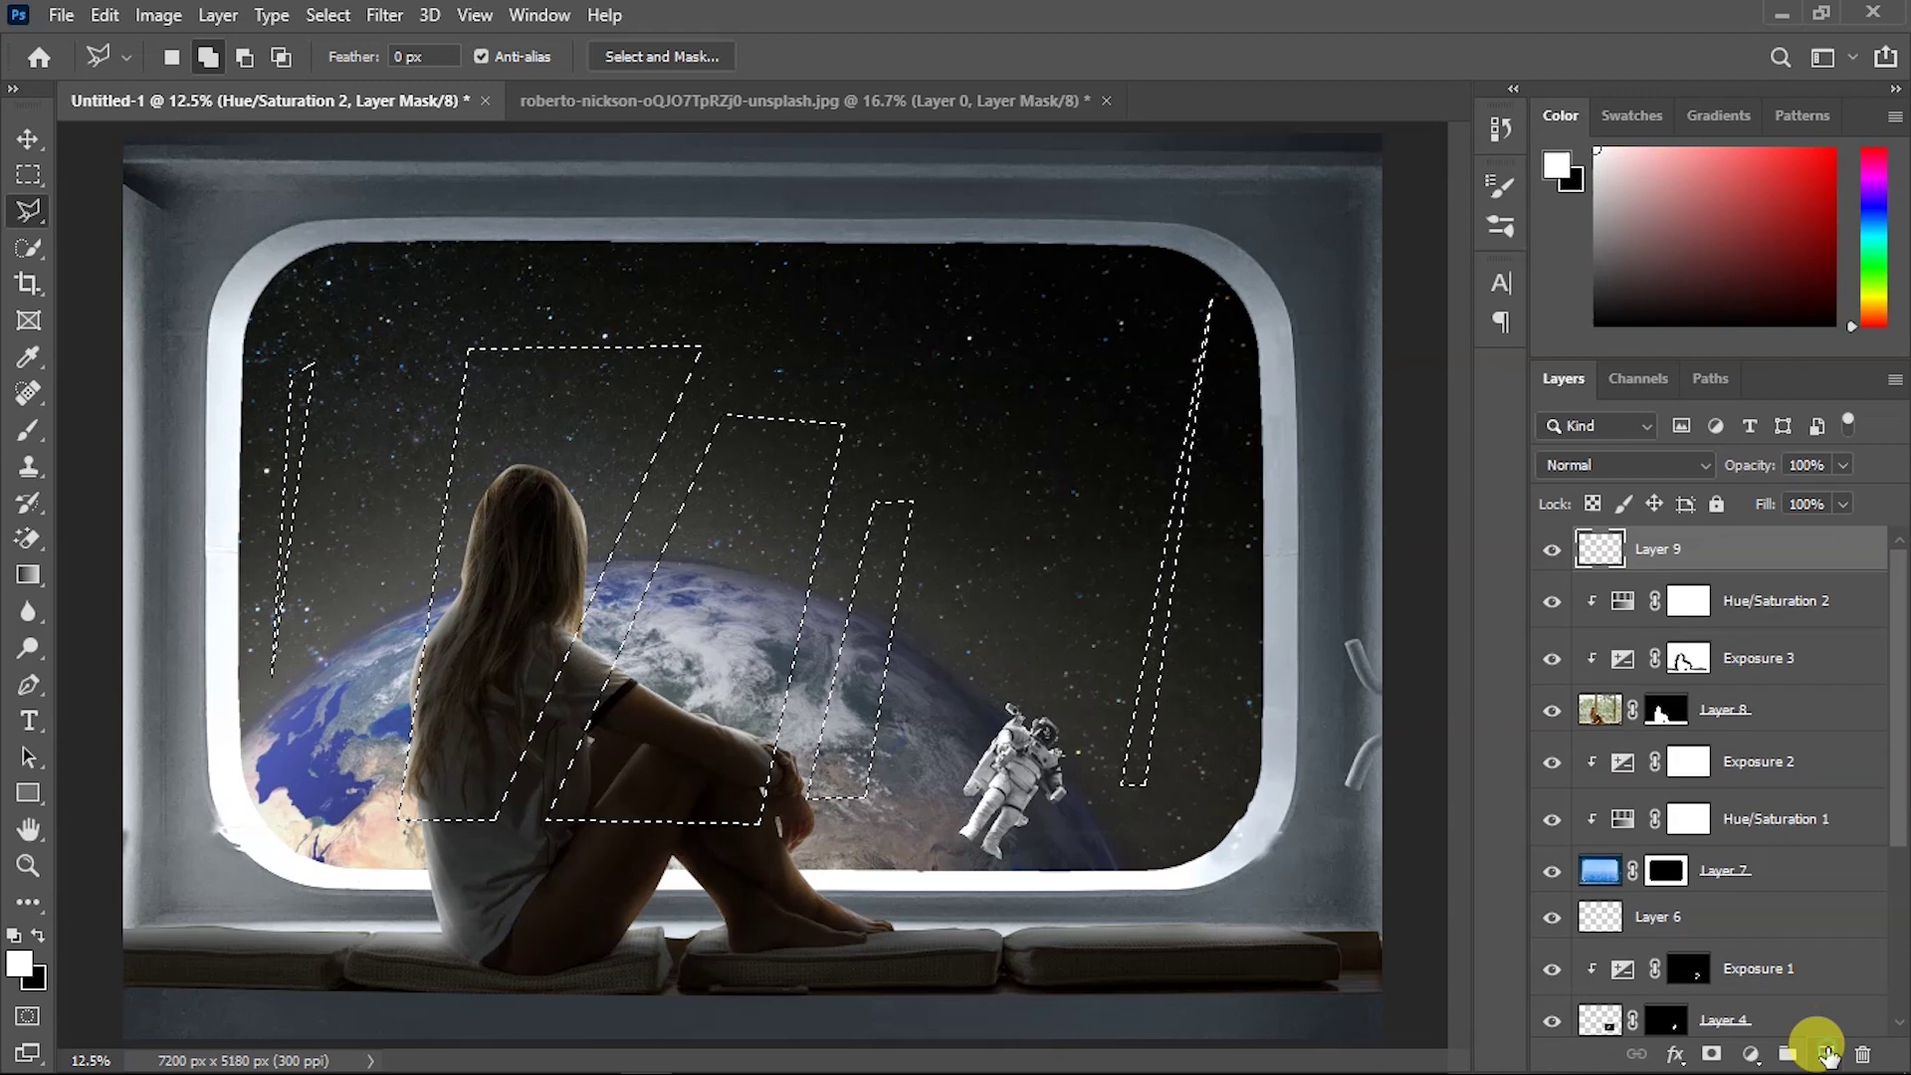
right_click(846, 503)
click(911, 878)
click(990, 266)
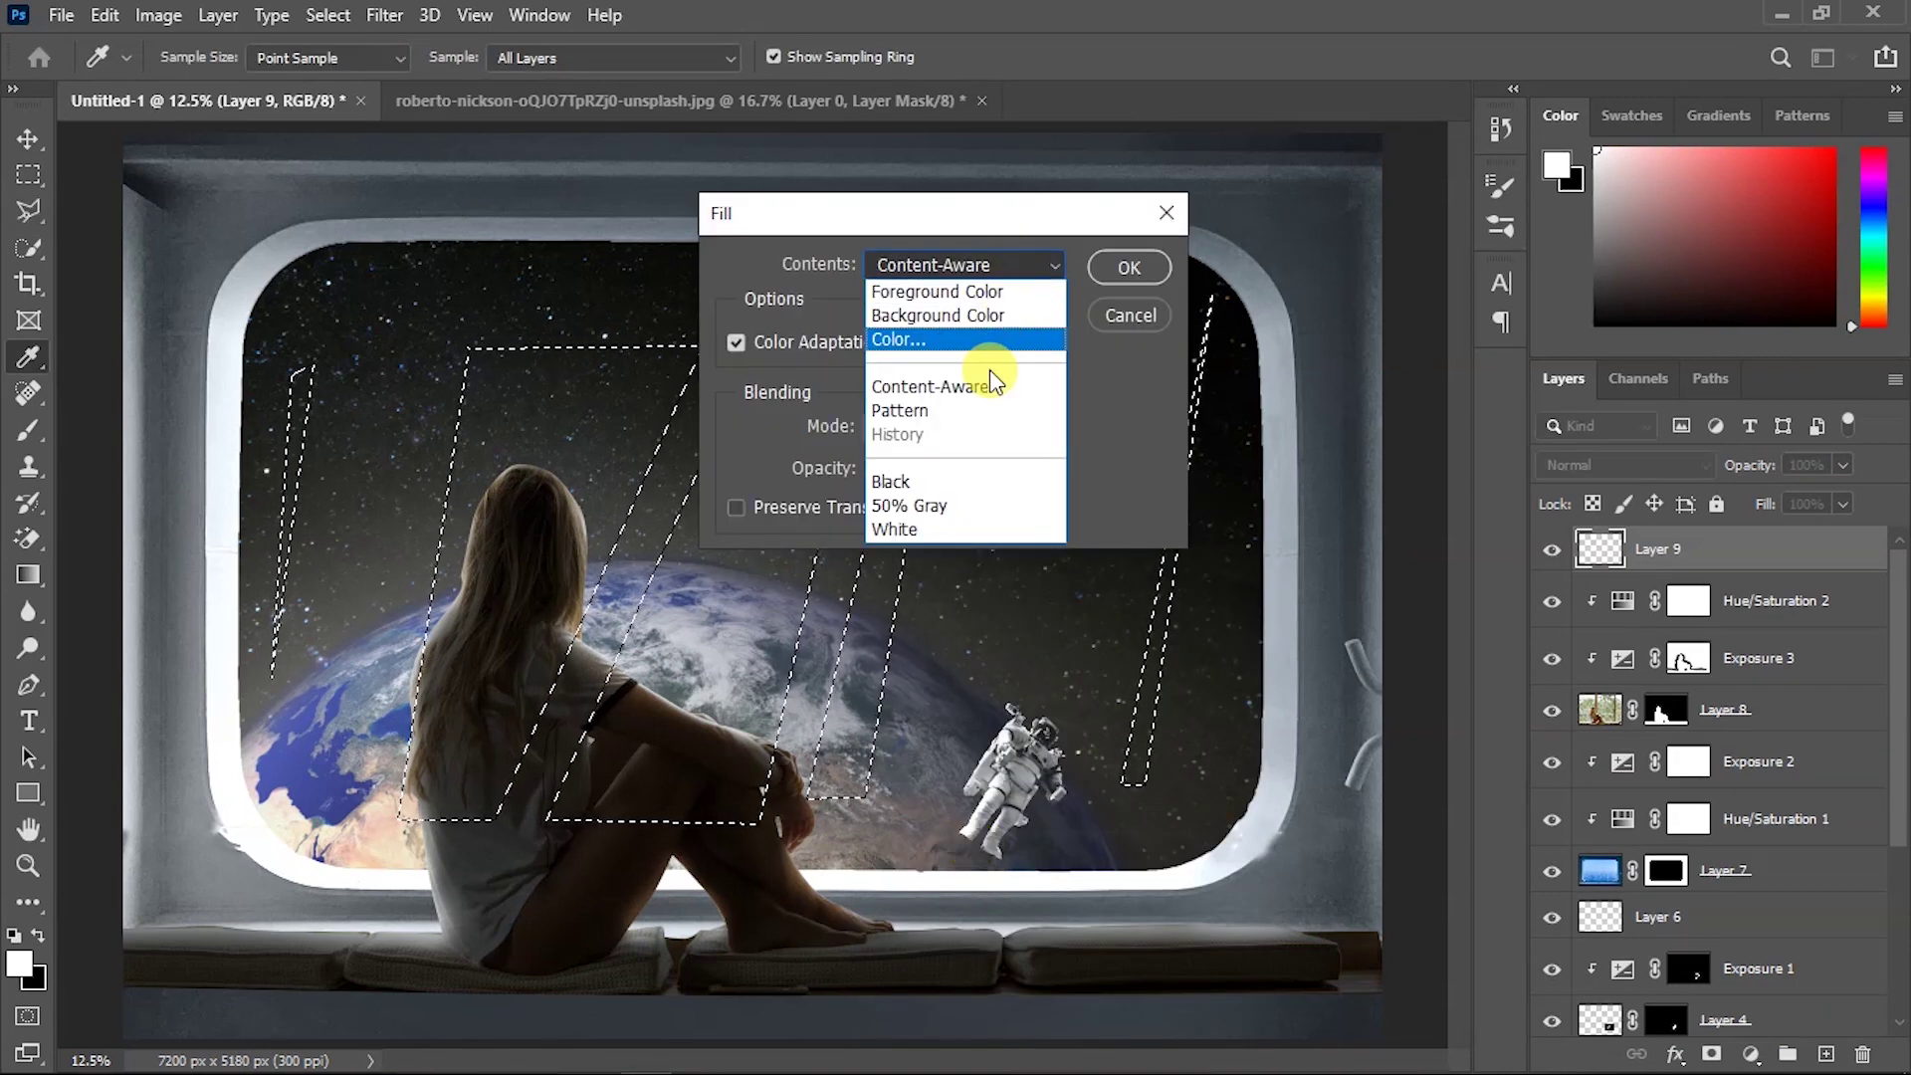
click(895, 528)
click(1115, 268)
key(ctrl+d)
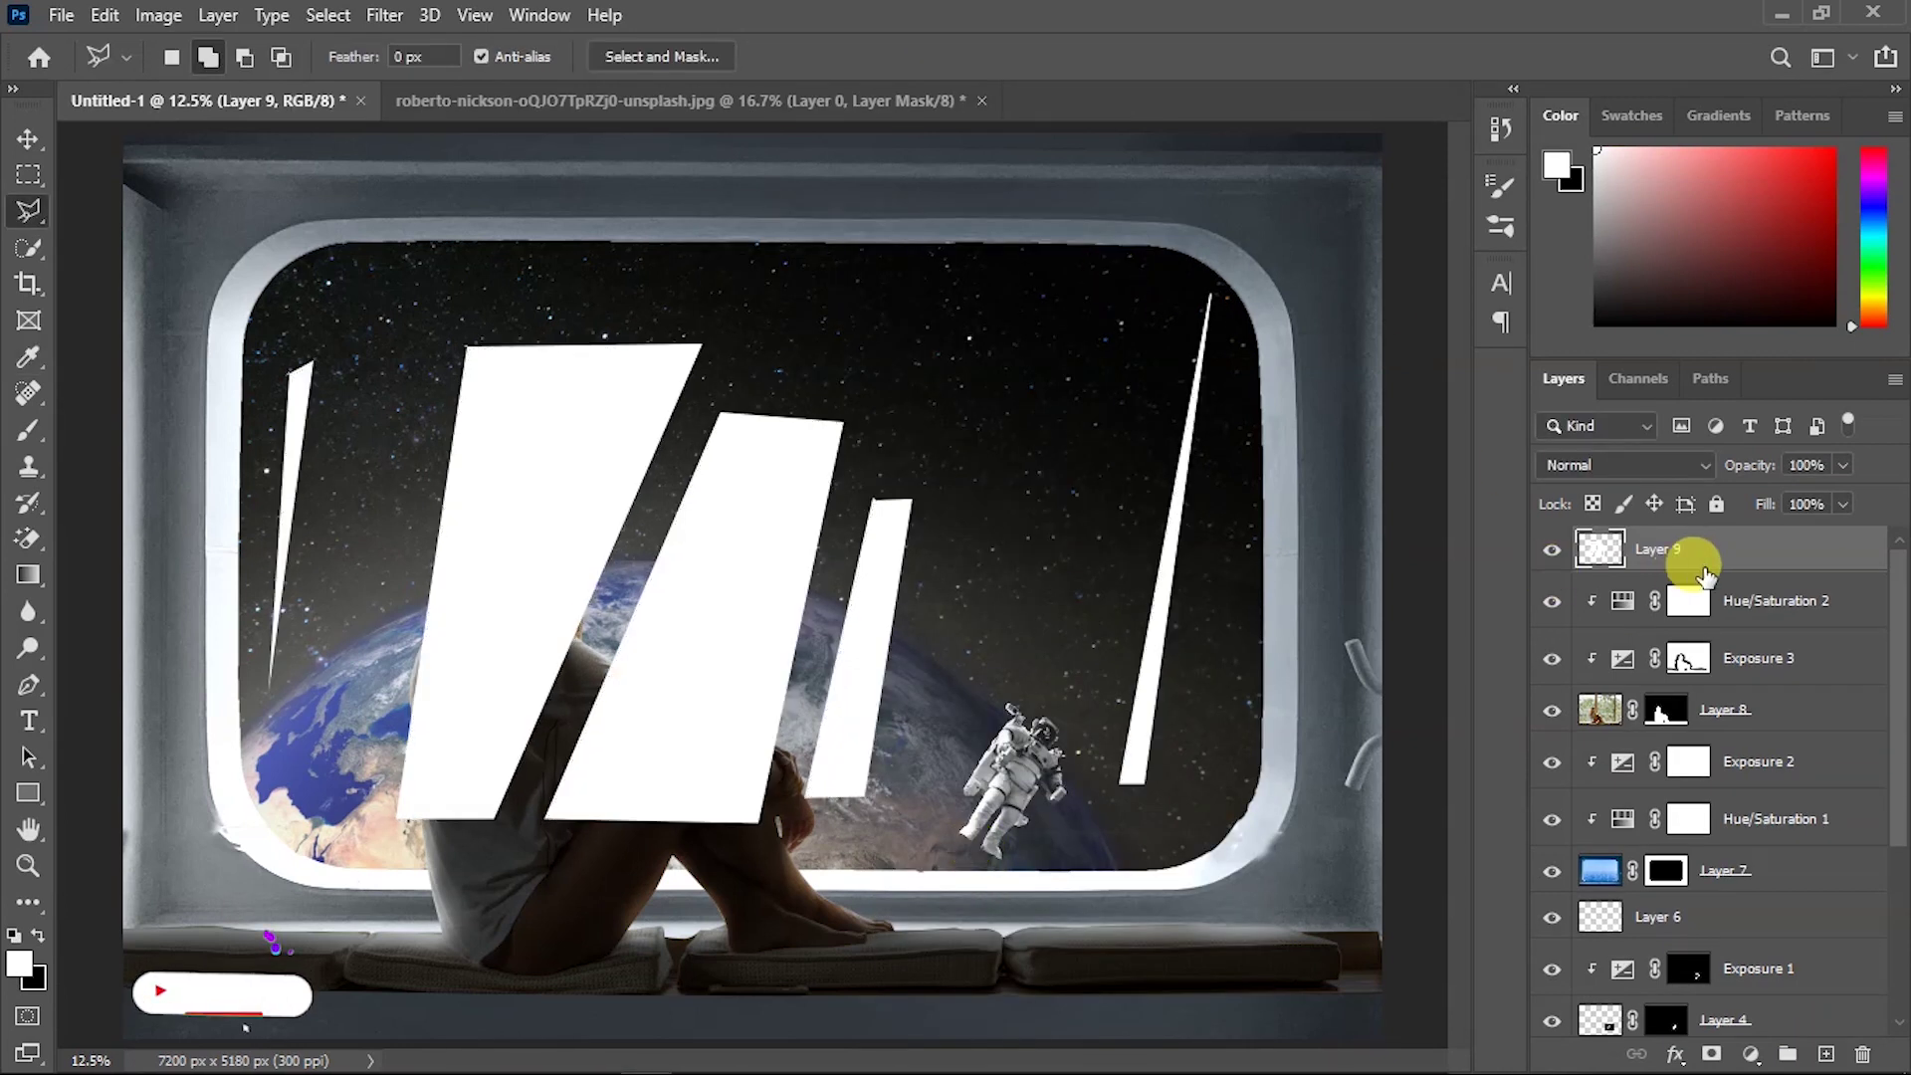
Move the rays layer below the girl and set it to Screen at about 9% opacity.
drag(1704, 574, 1684, 722)
click(1622, 465)
click(1592, 571)
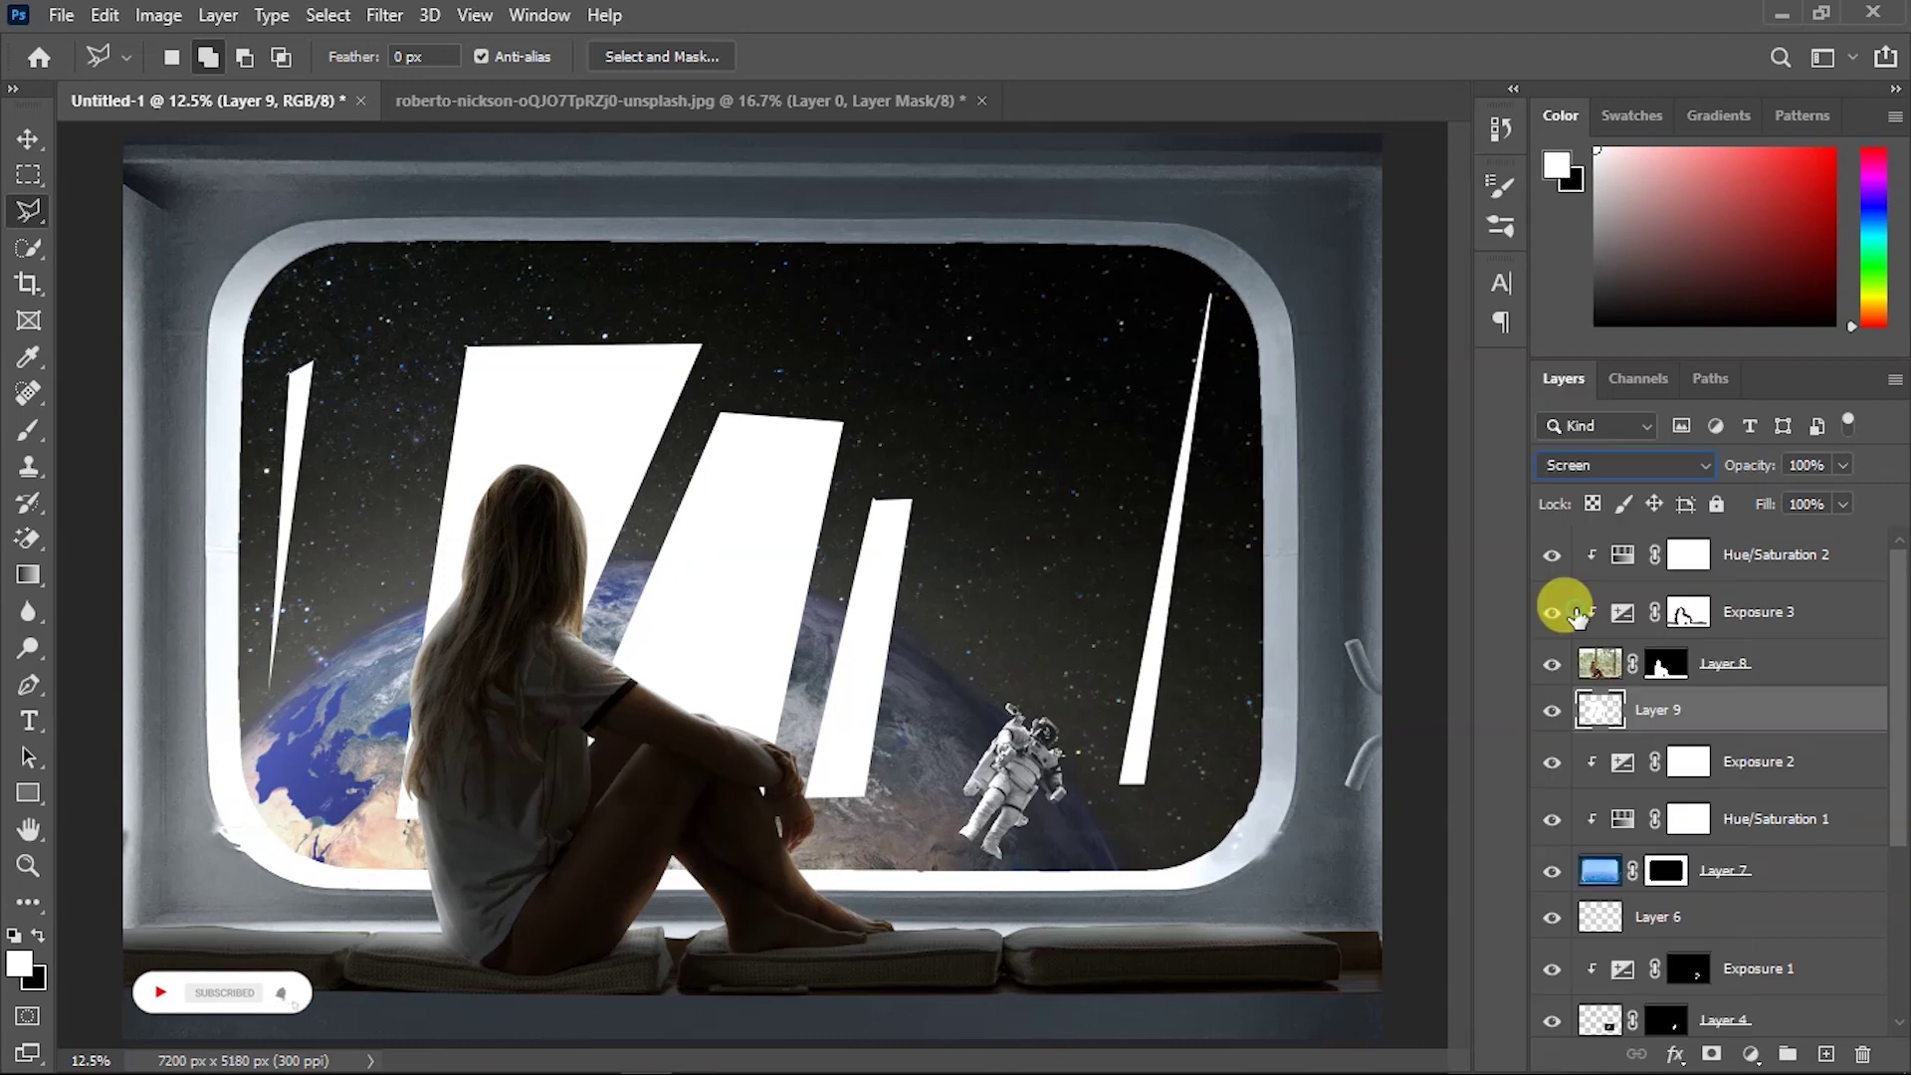
drag(1751, 472, 1632, 490)
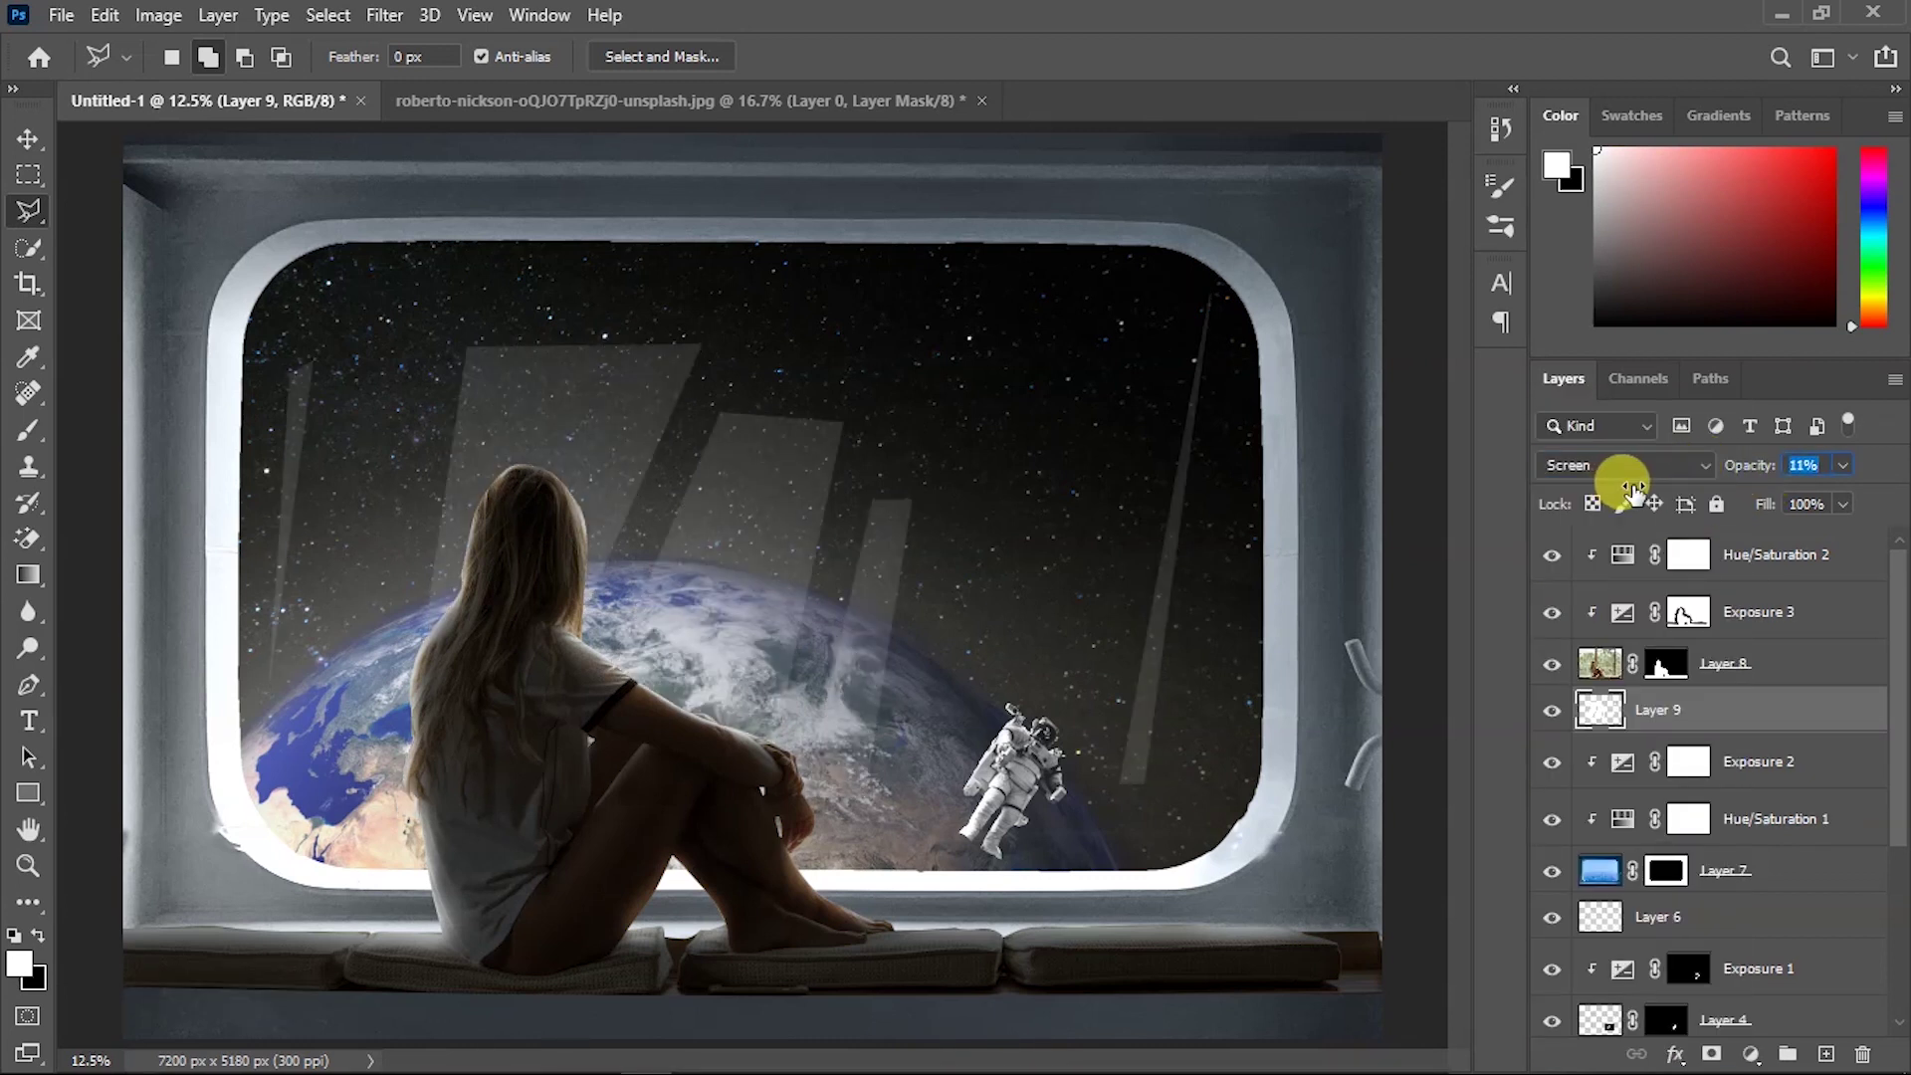
text(9)
key(ctrl+minus)
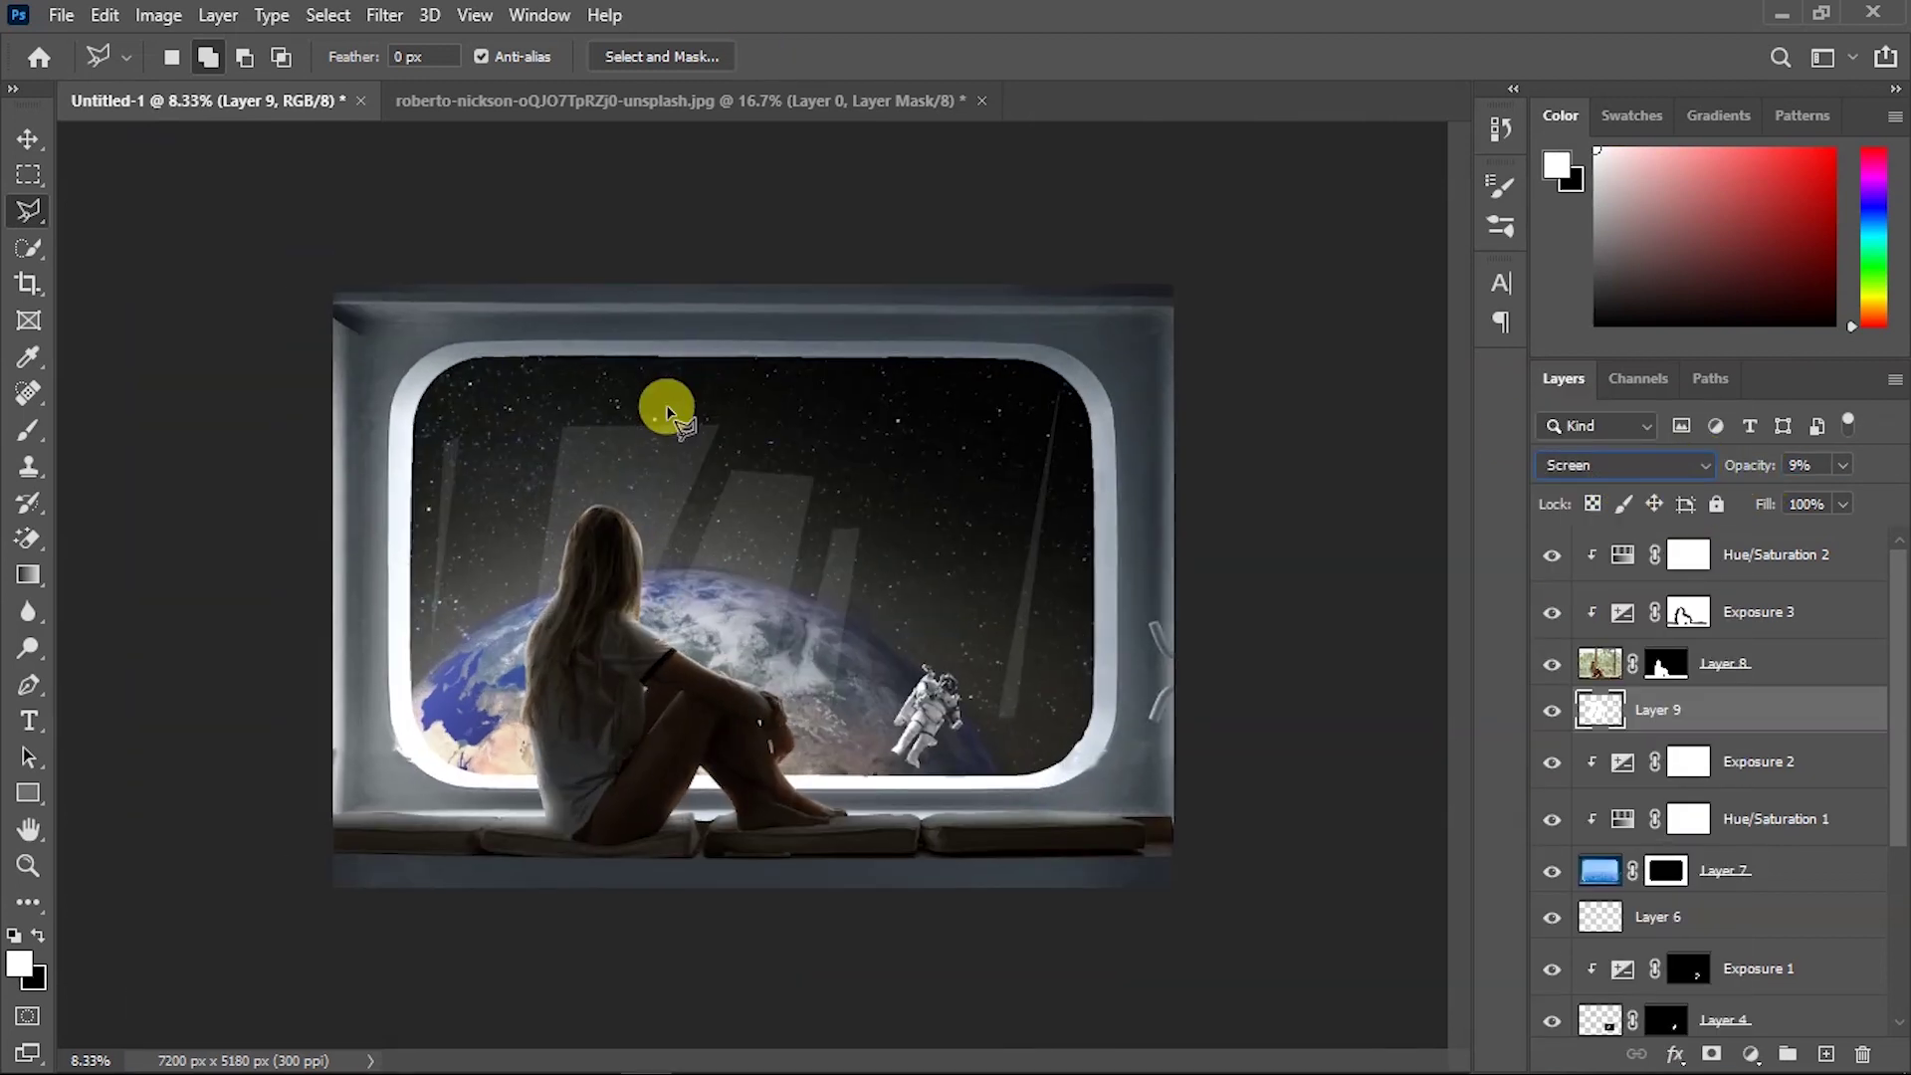
click(28, 139)
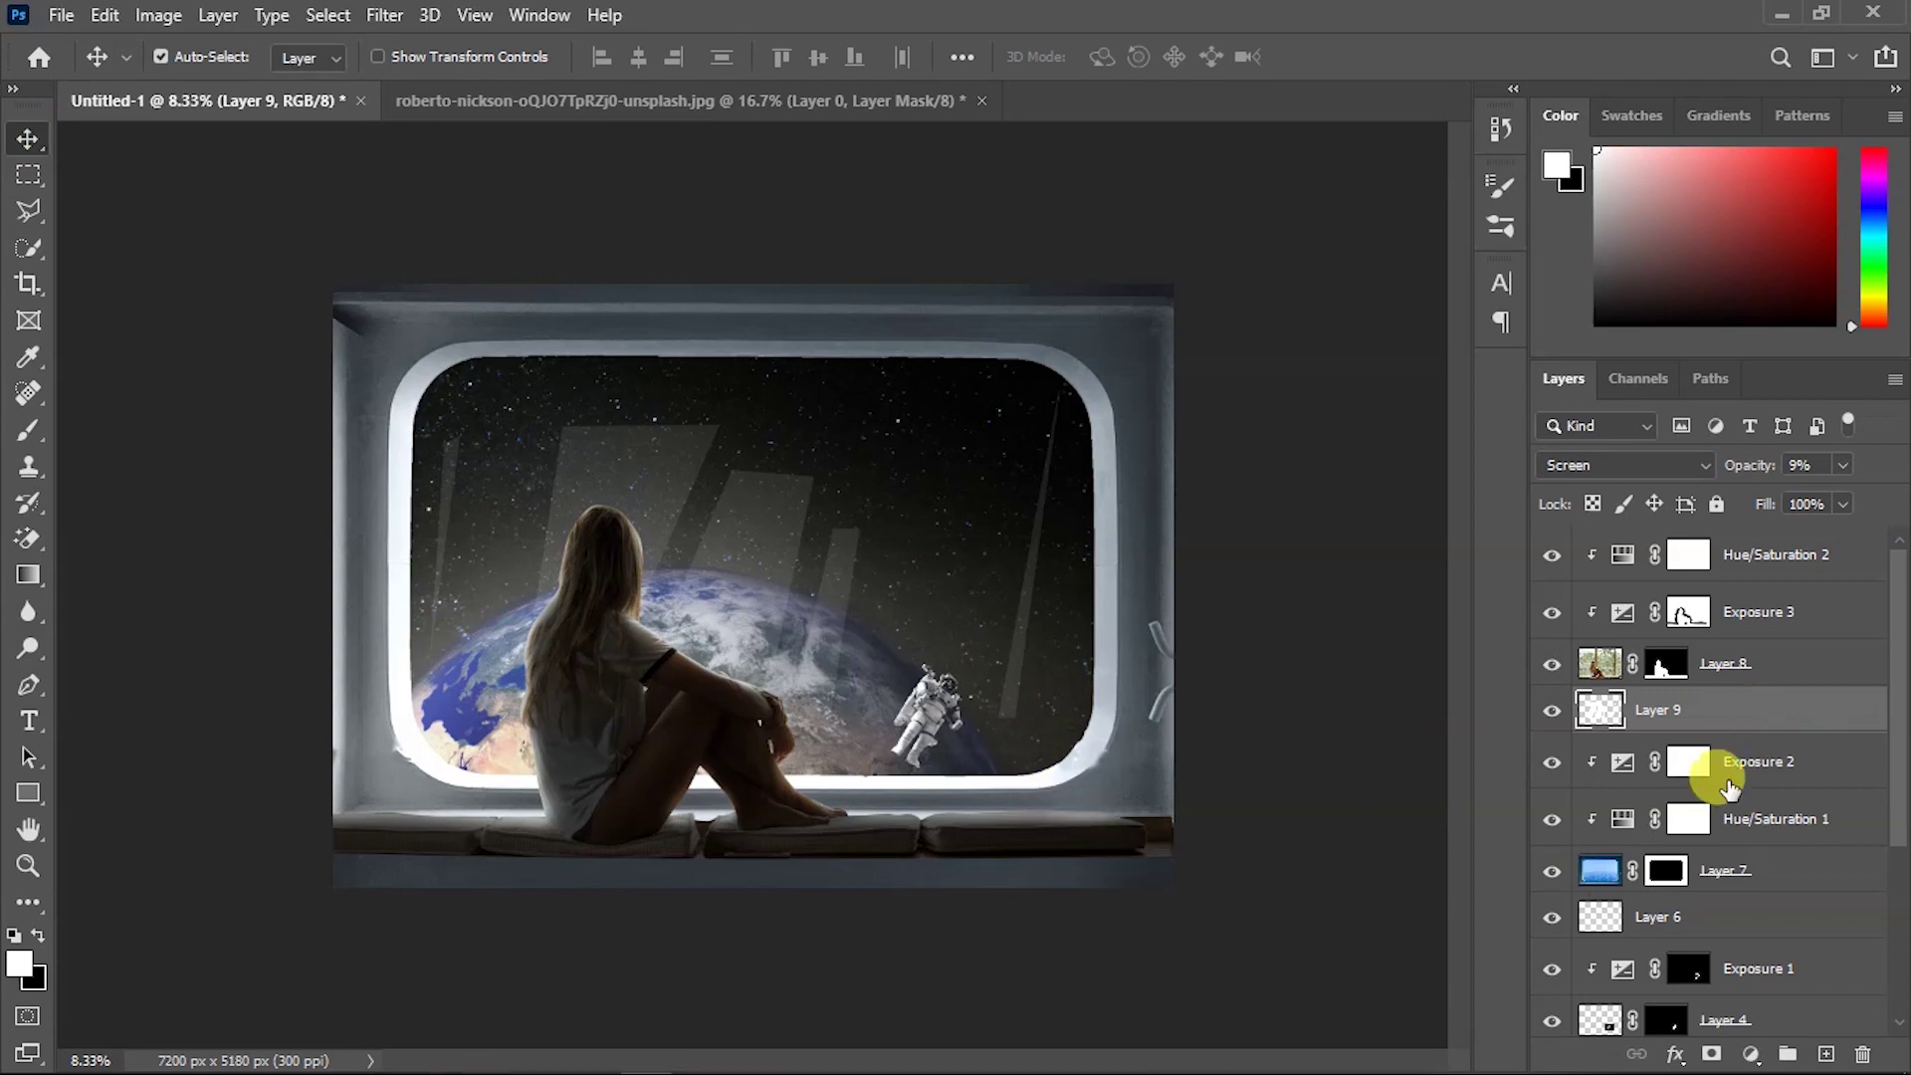
click(1731, 916)
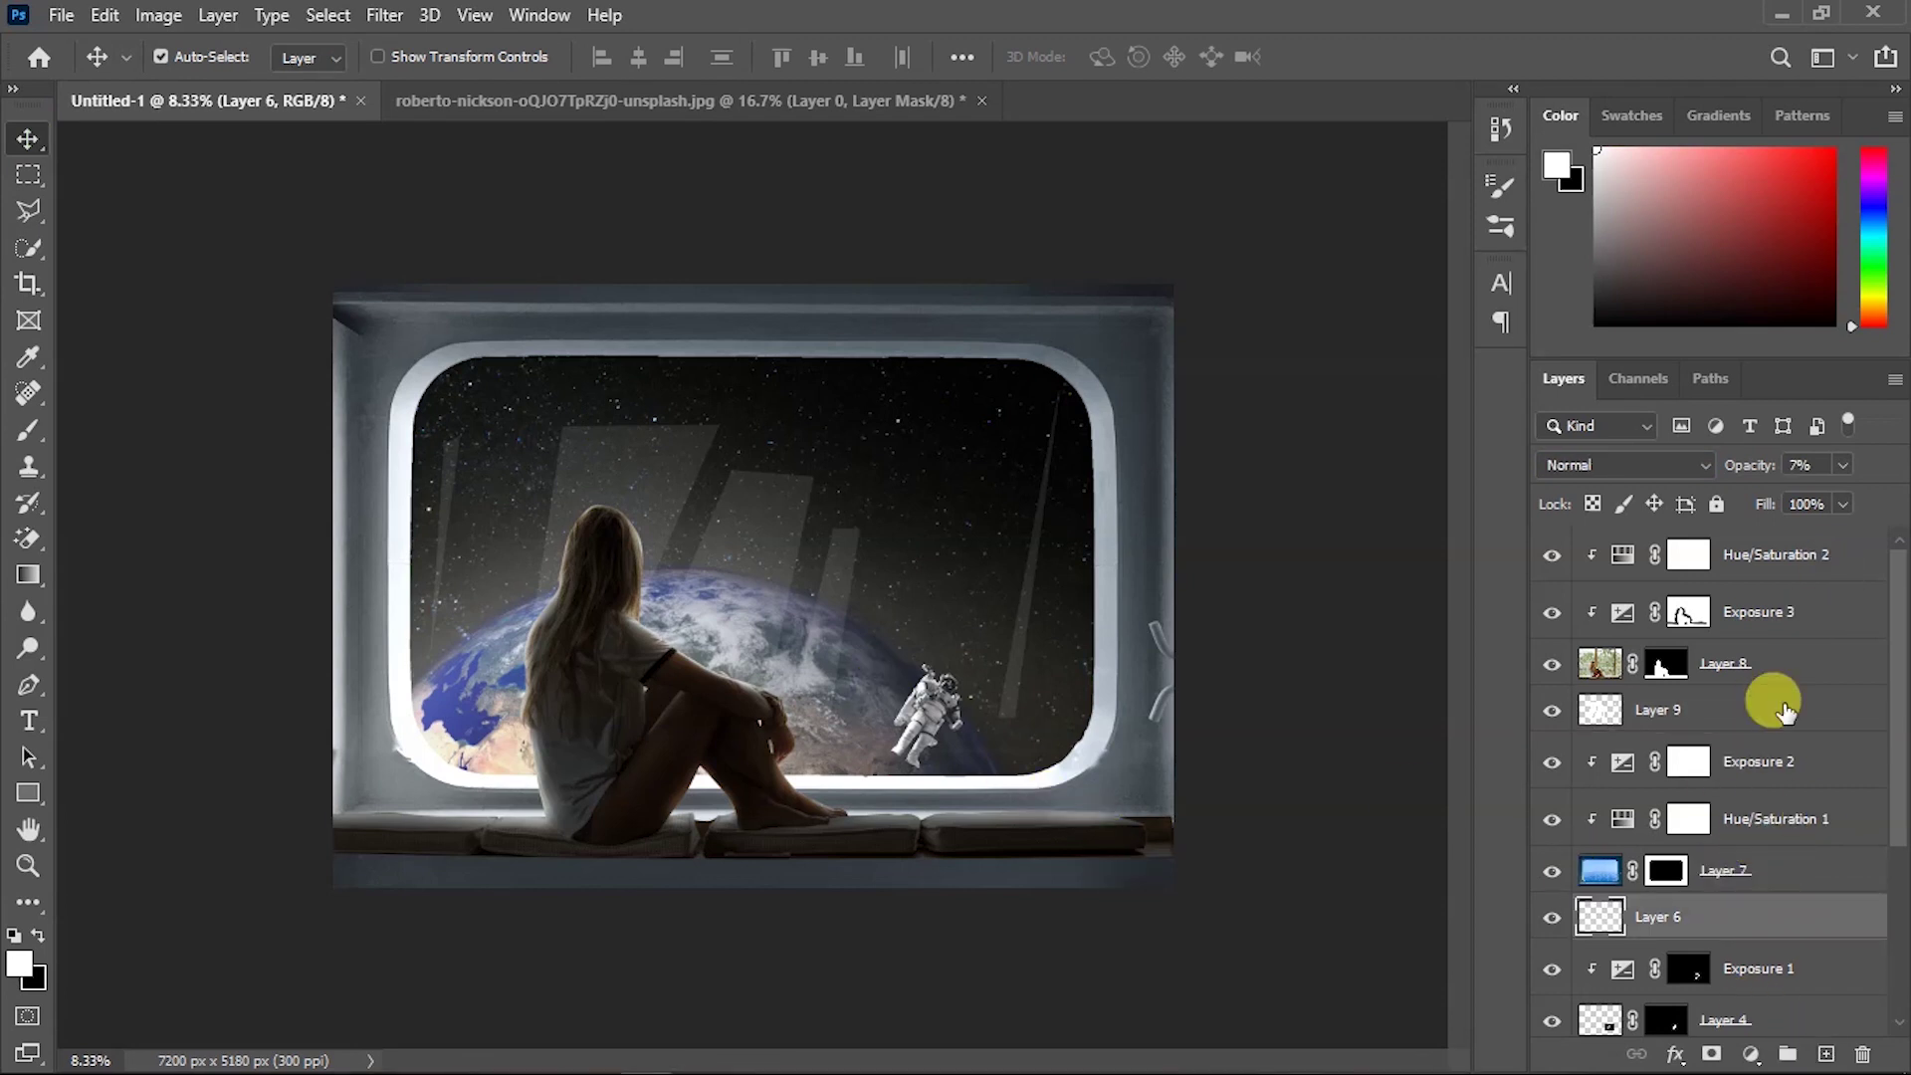
click(1741, 771)
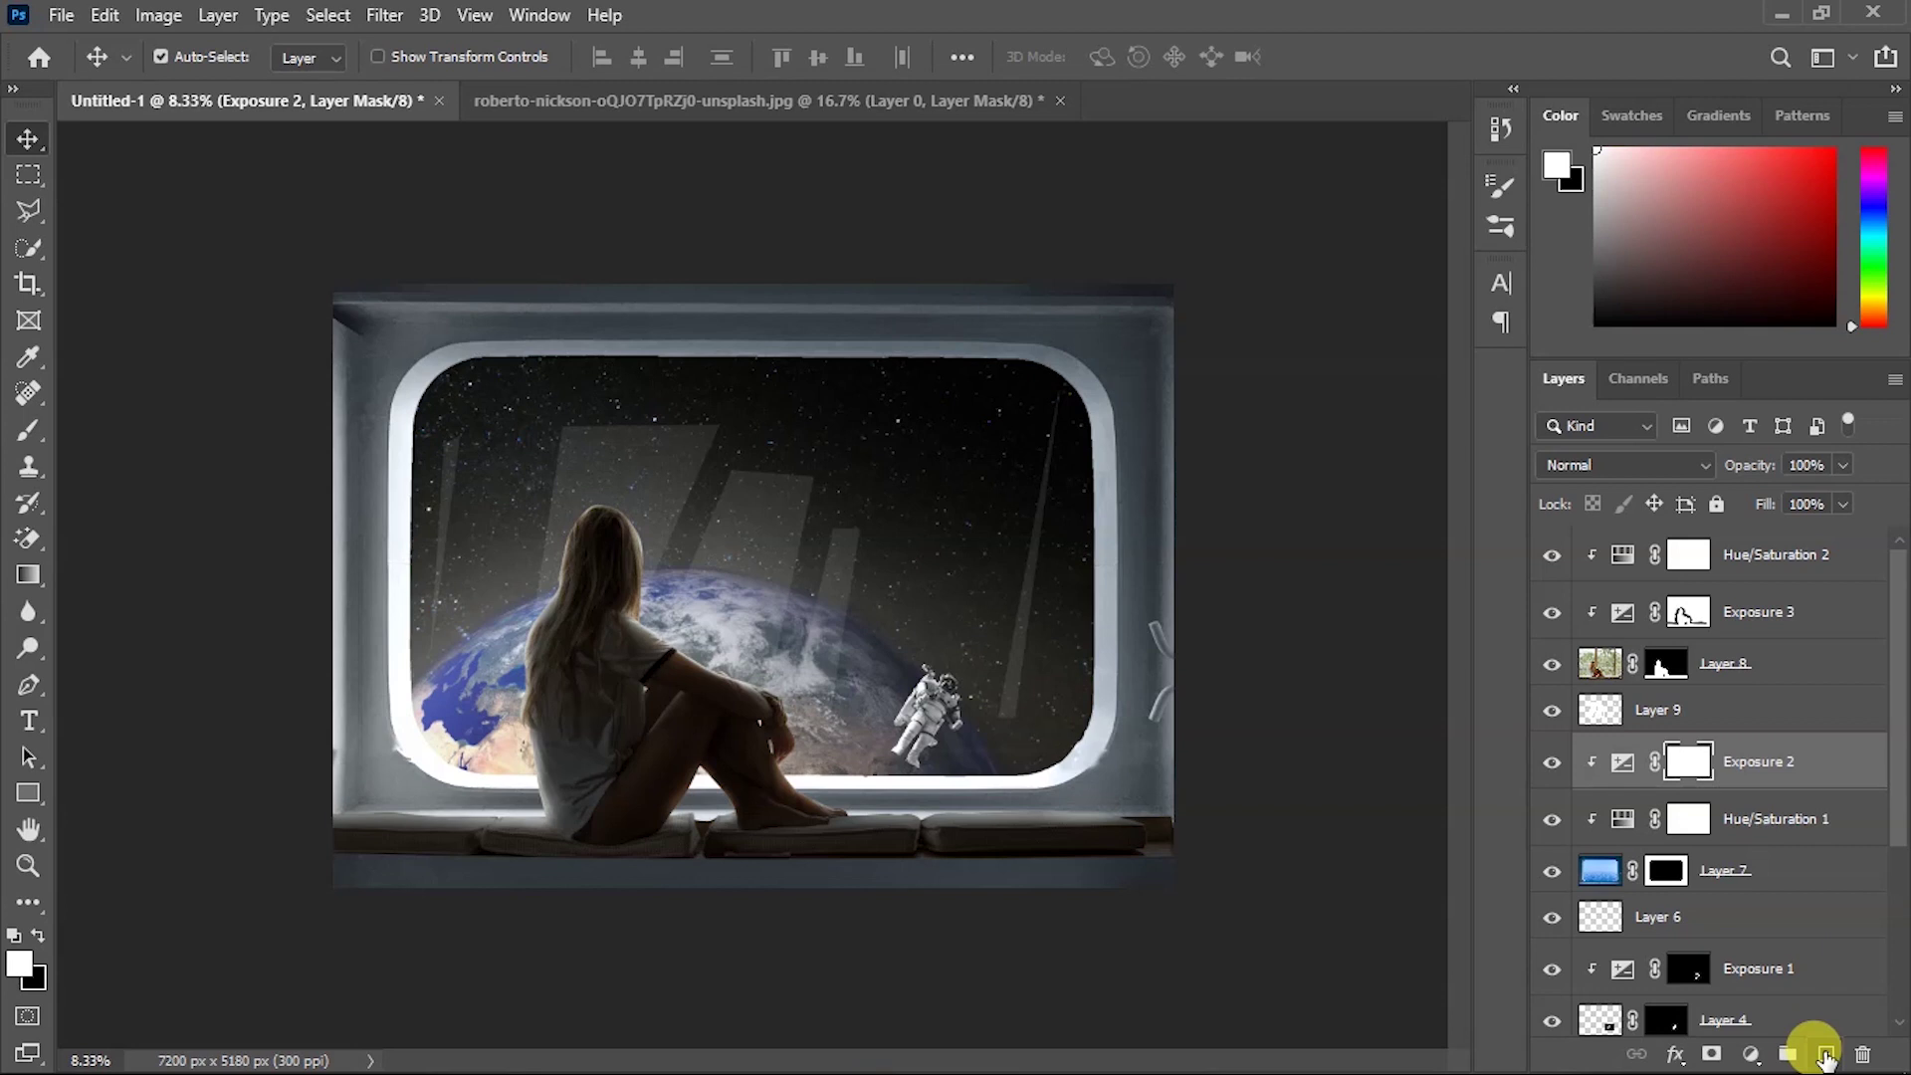
Add Layer 10 above the light rays and ready a low-flow soft brush and eraser.
click(1825, 1054)
drag(1749, 730, 1748, 708)
click(27, 429)
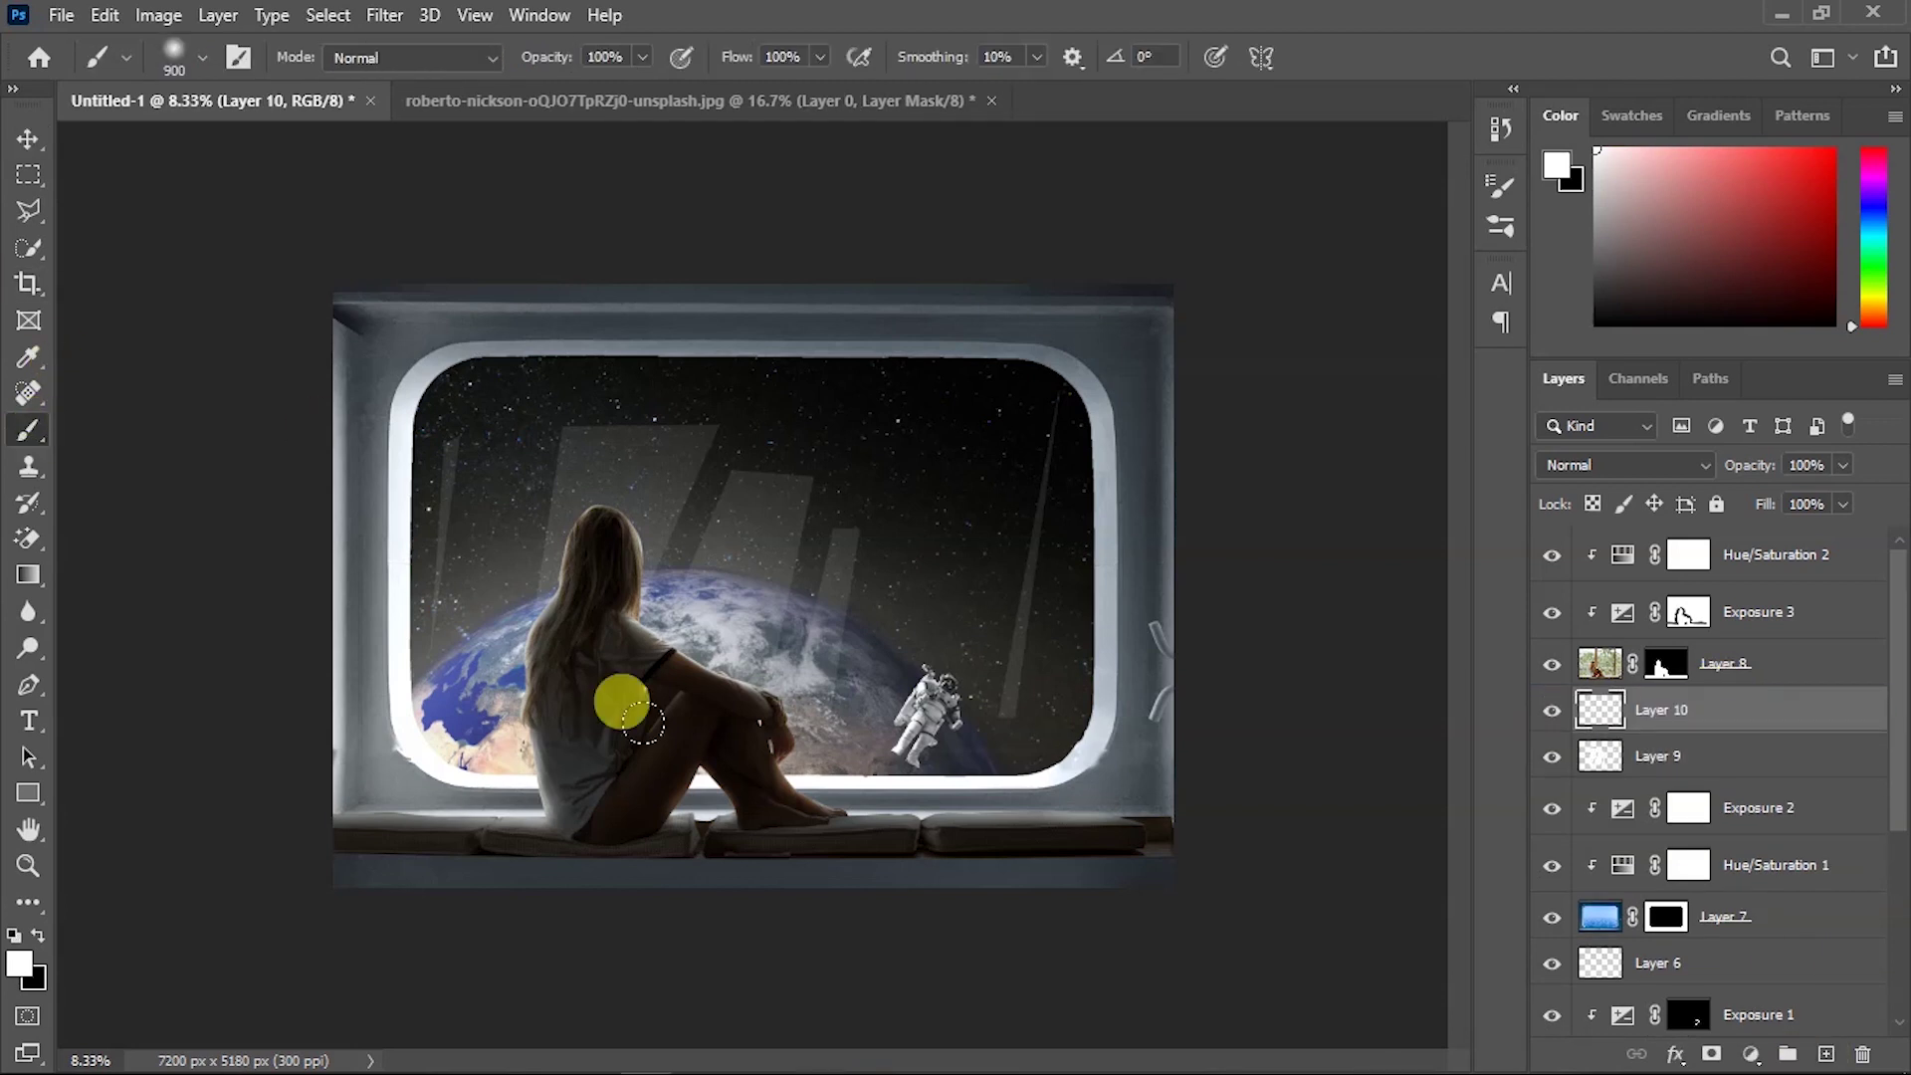
key(shift+0)
key(shift+3)
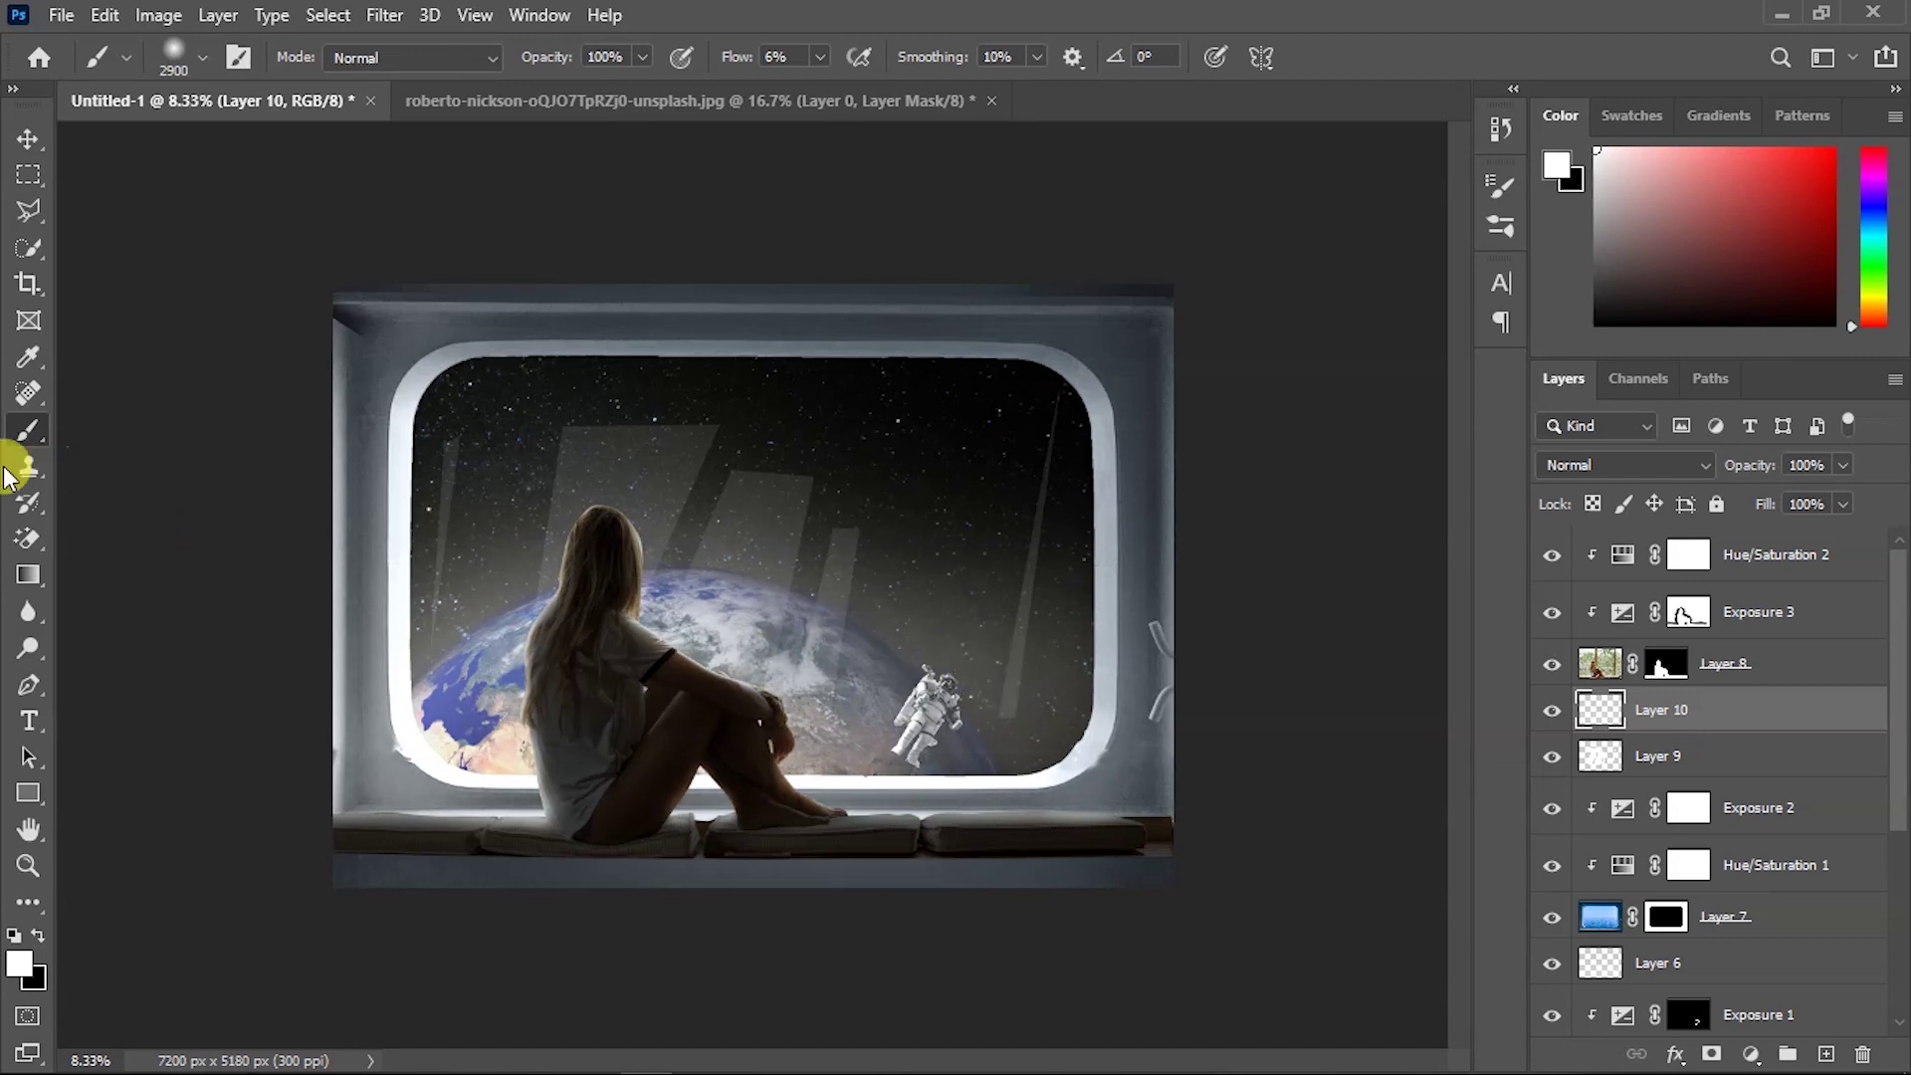
right_click(29, 538)
click(85, 540)
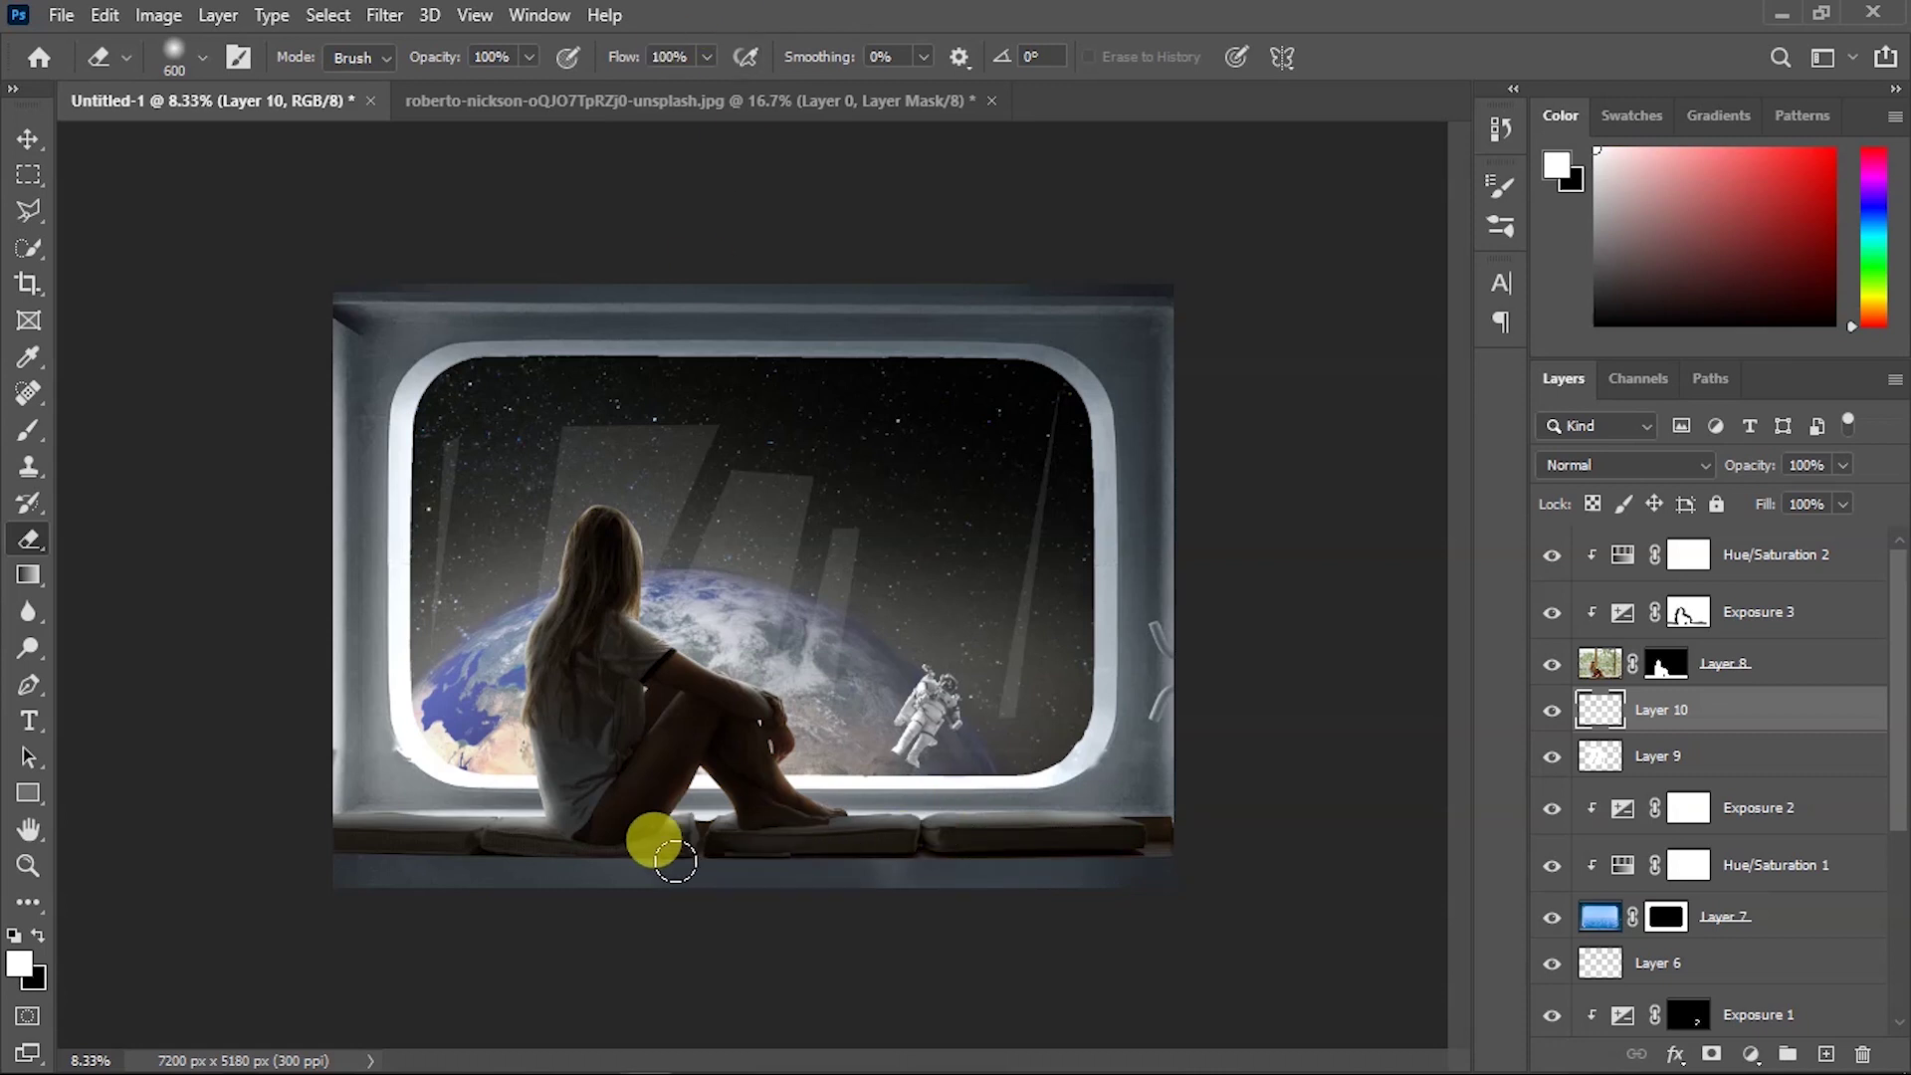
Ease Exposure 3 to -4.67 exposure and 0.79 gamma, then add Layer 11 above Hue/Saturation 2.
click(29, 141)
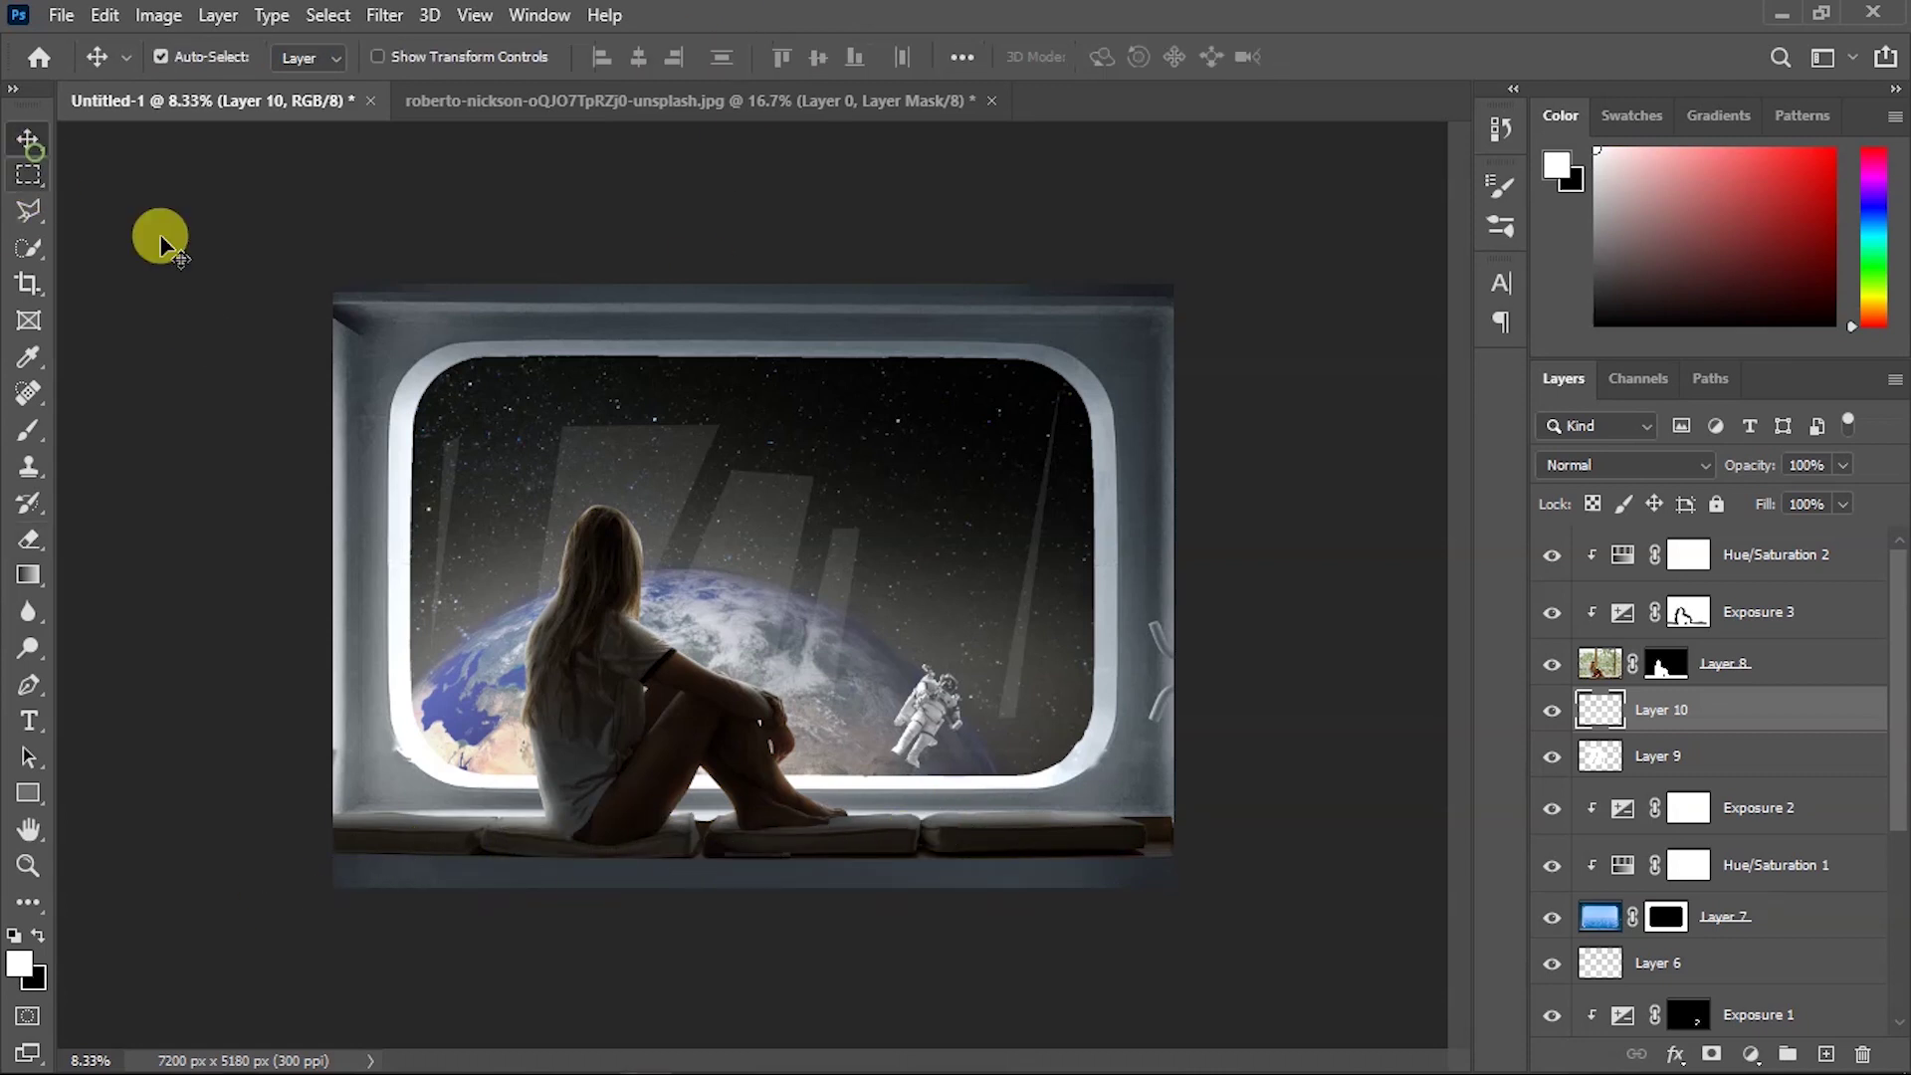
double_click(1624, 611)
drag(1403, 364, 1392, 356)
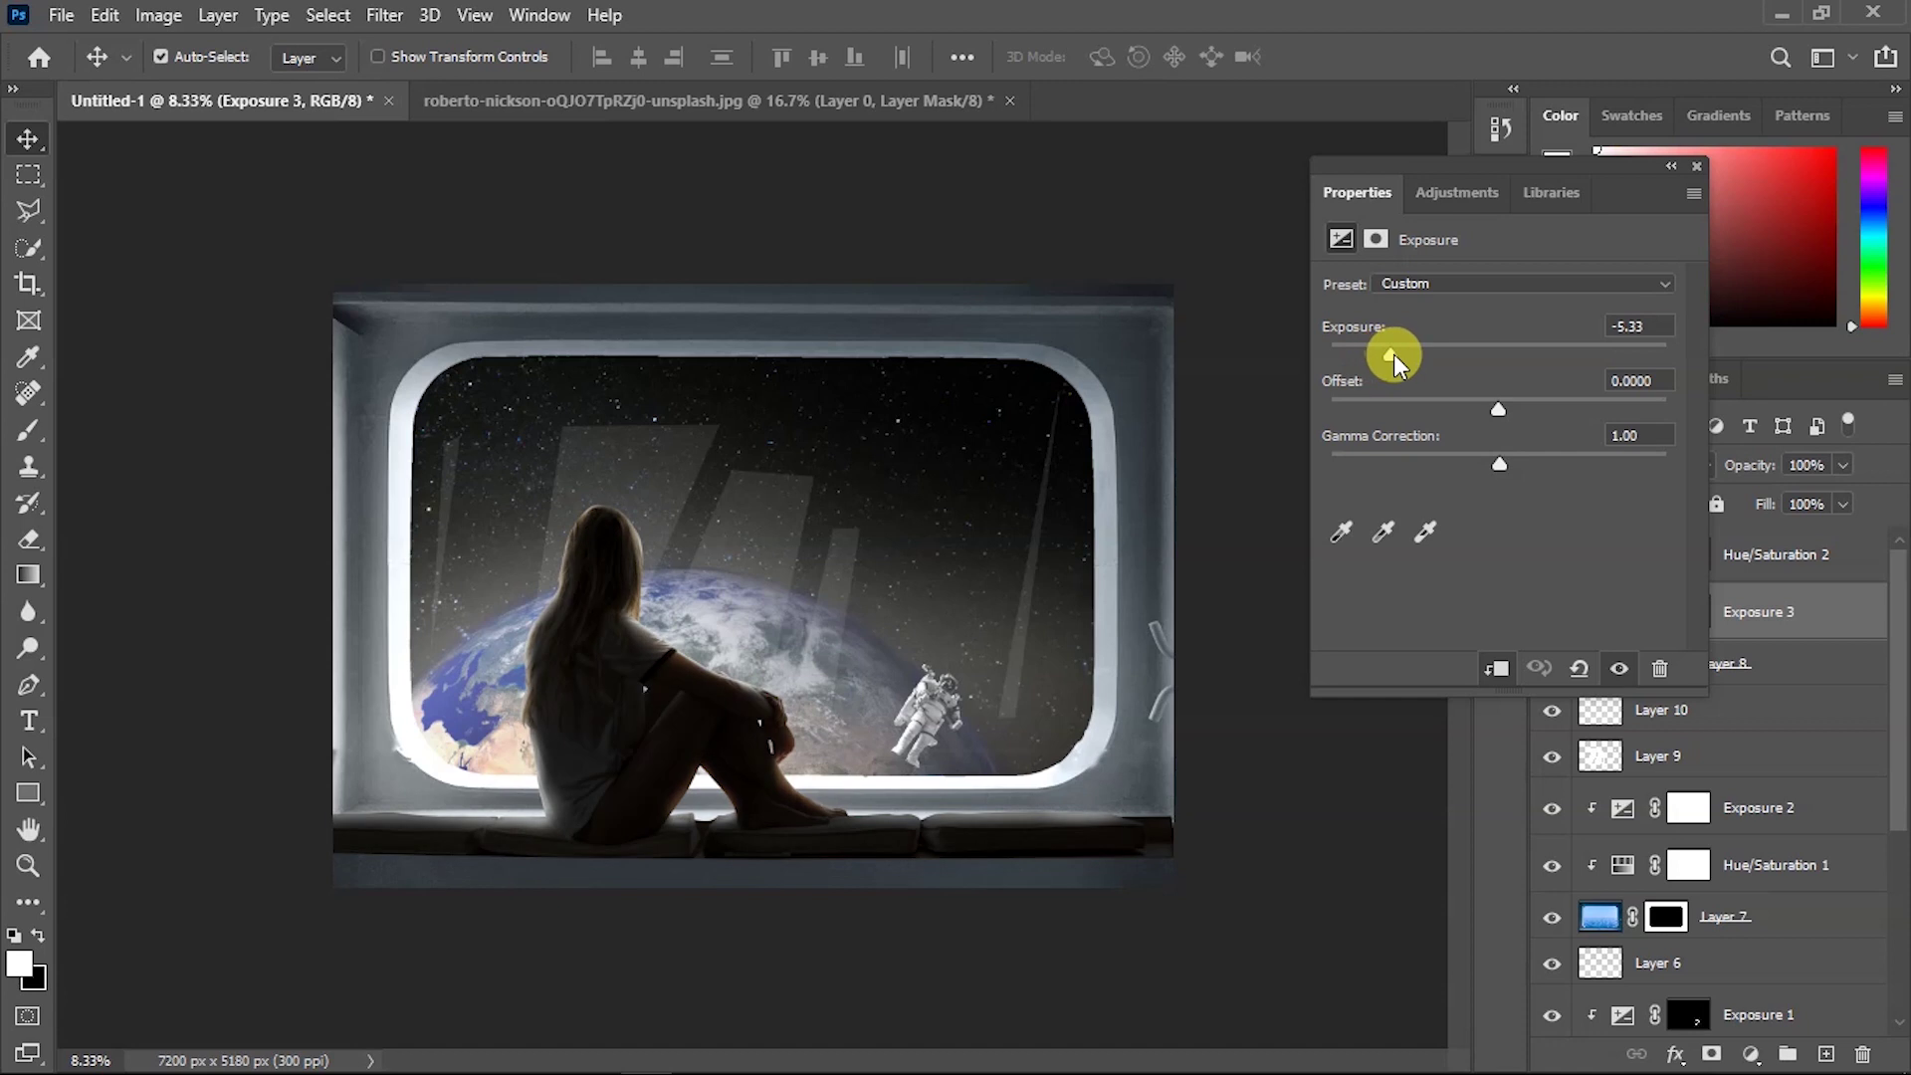
drag(1496, 460, 1529, 459)
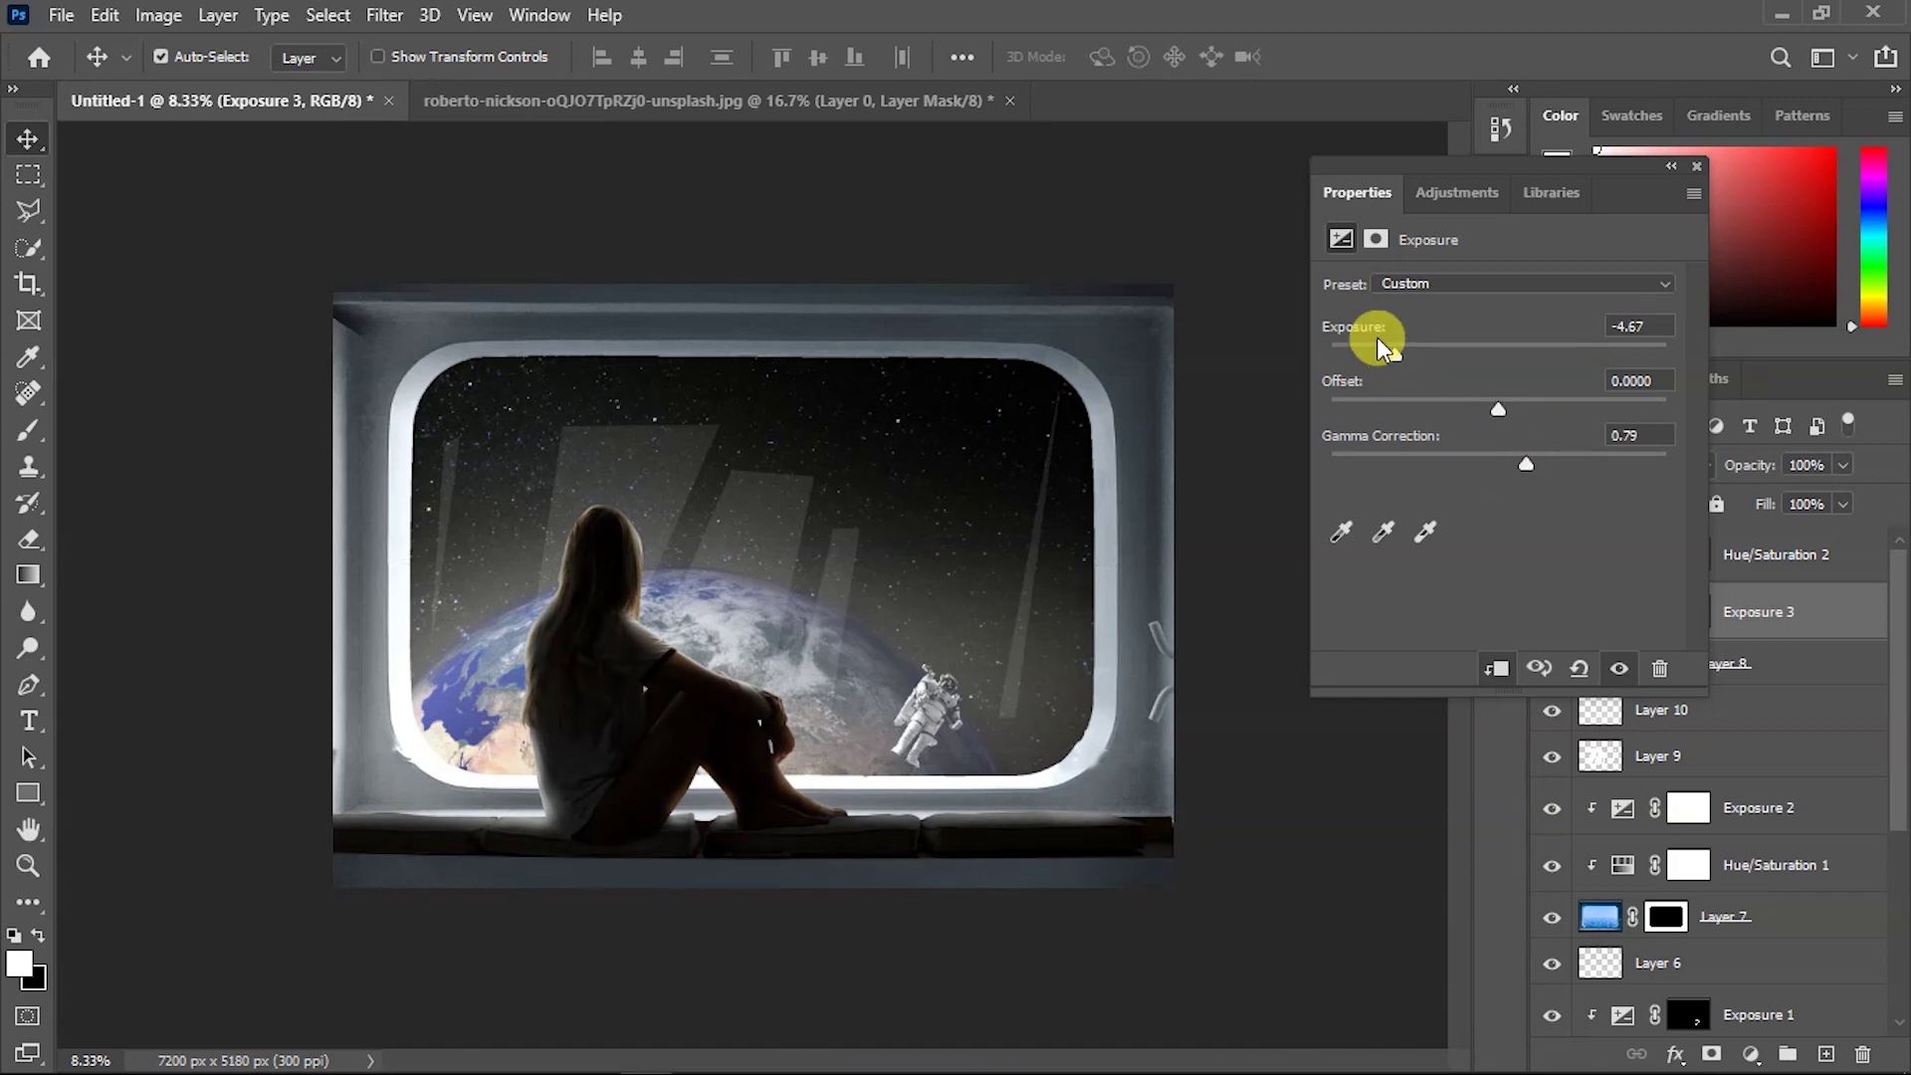
drag(1393, 355, 1407, 356)
click(1440, 221)
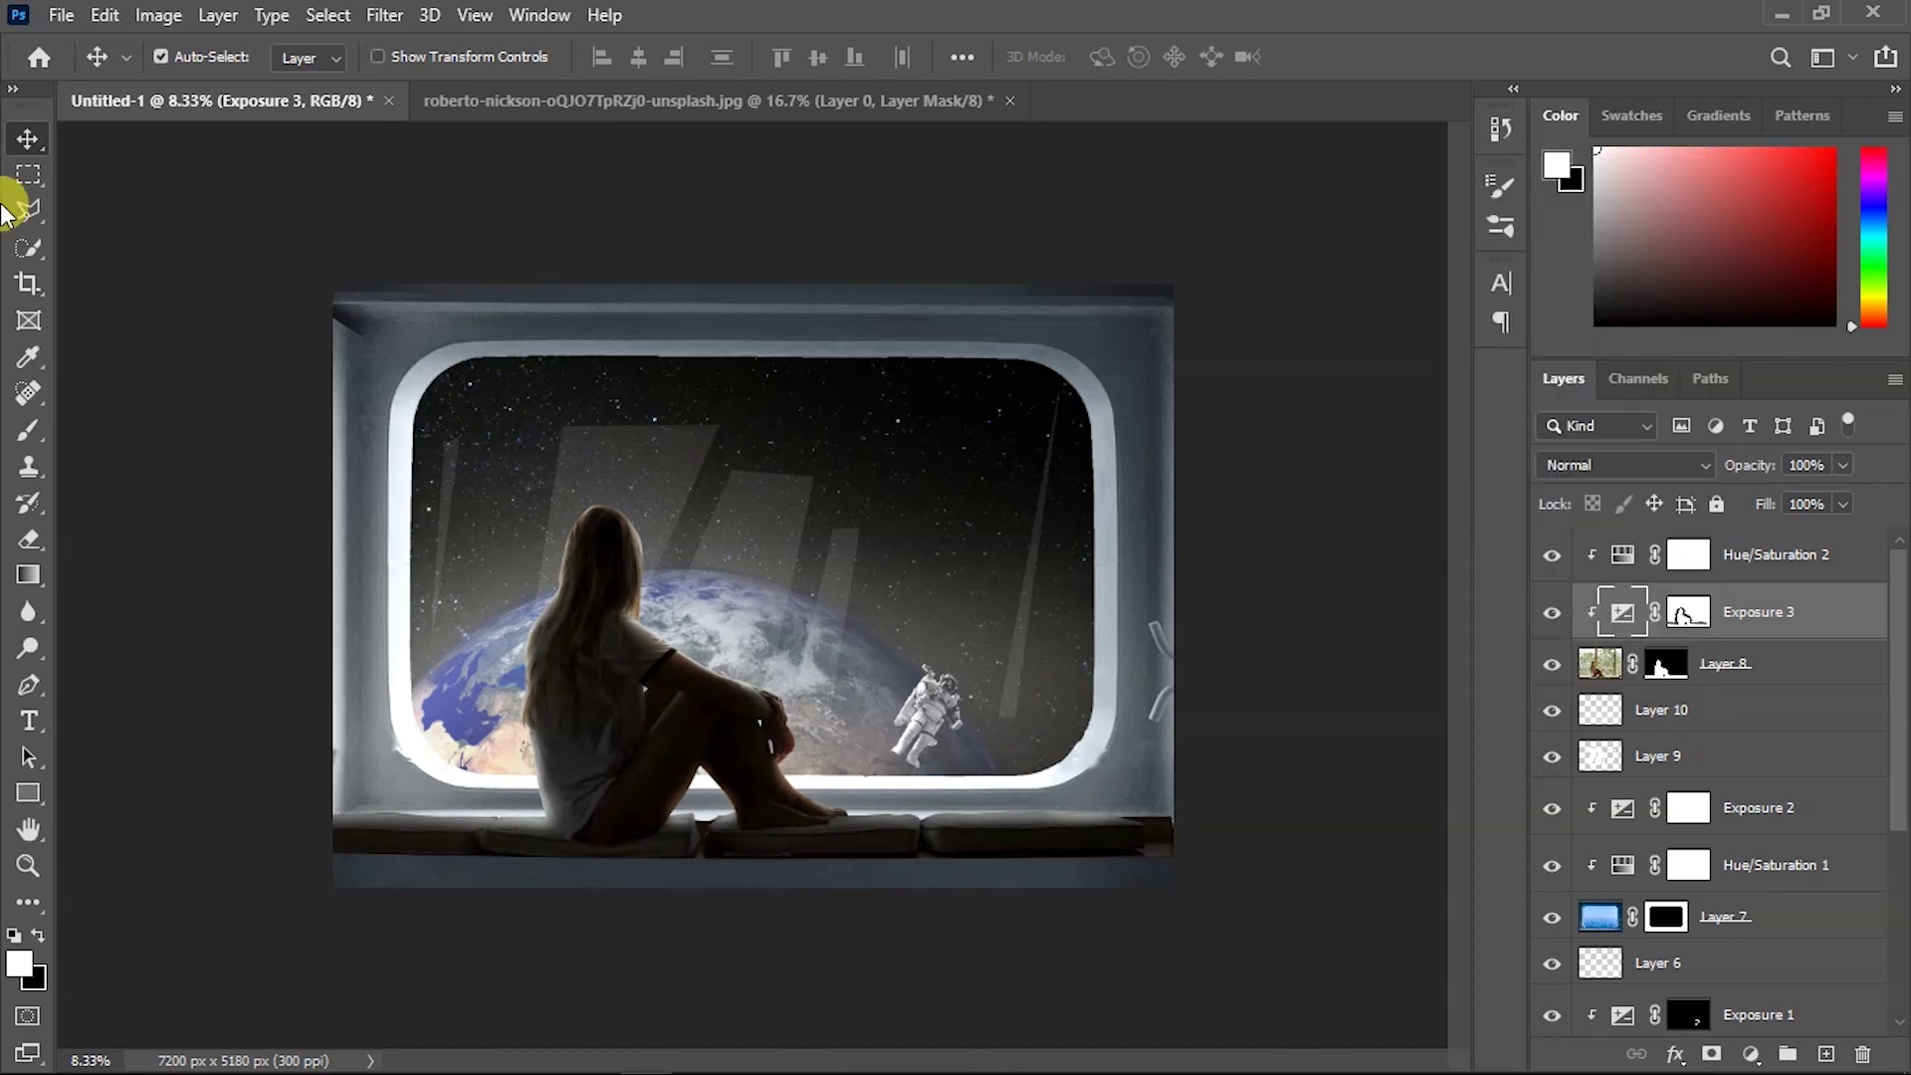
click(1776, 559)
click(1825, 1053)
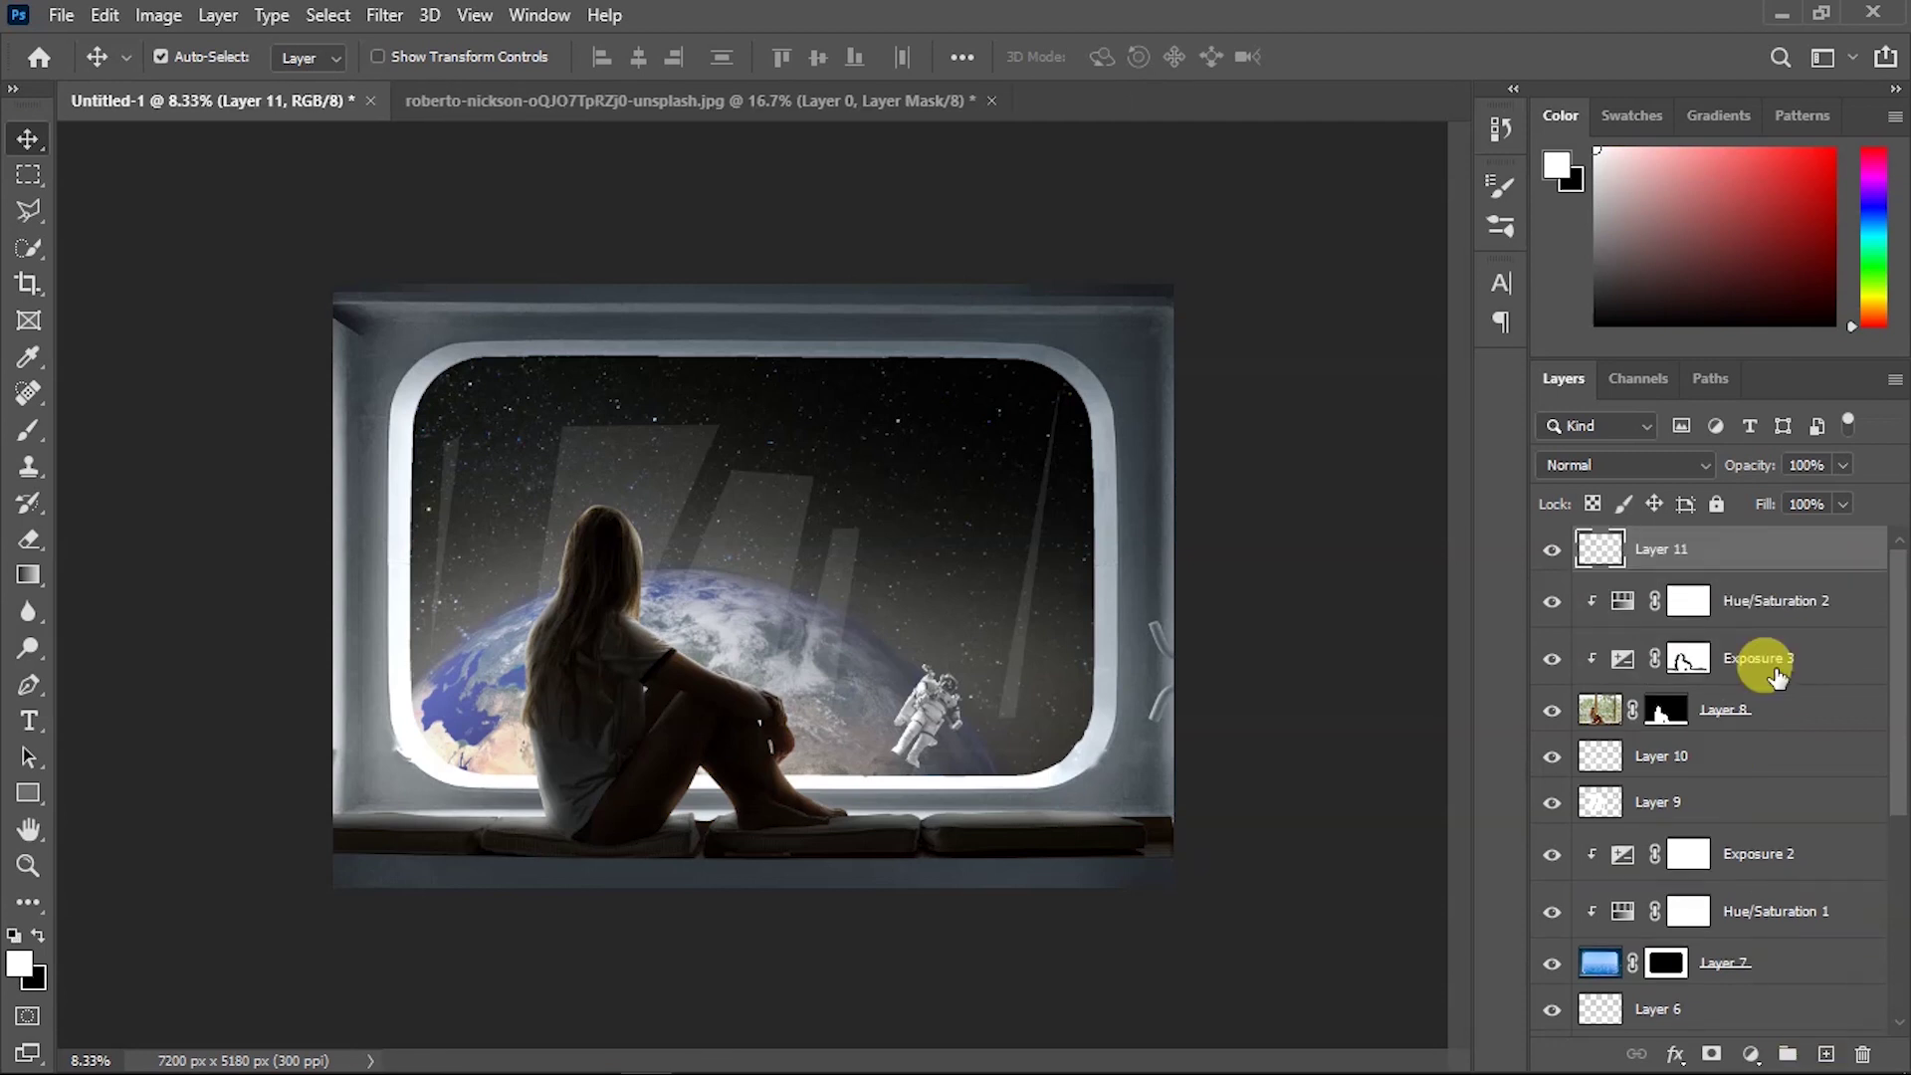
Draw a black gradient on Layer 11 and lower its opacity to 51%.
click(28, 574)
key(x)
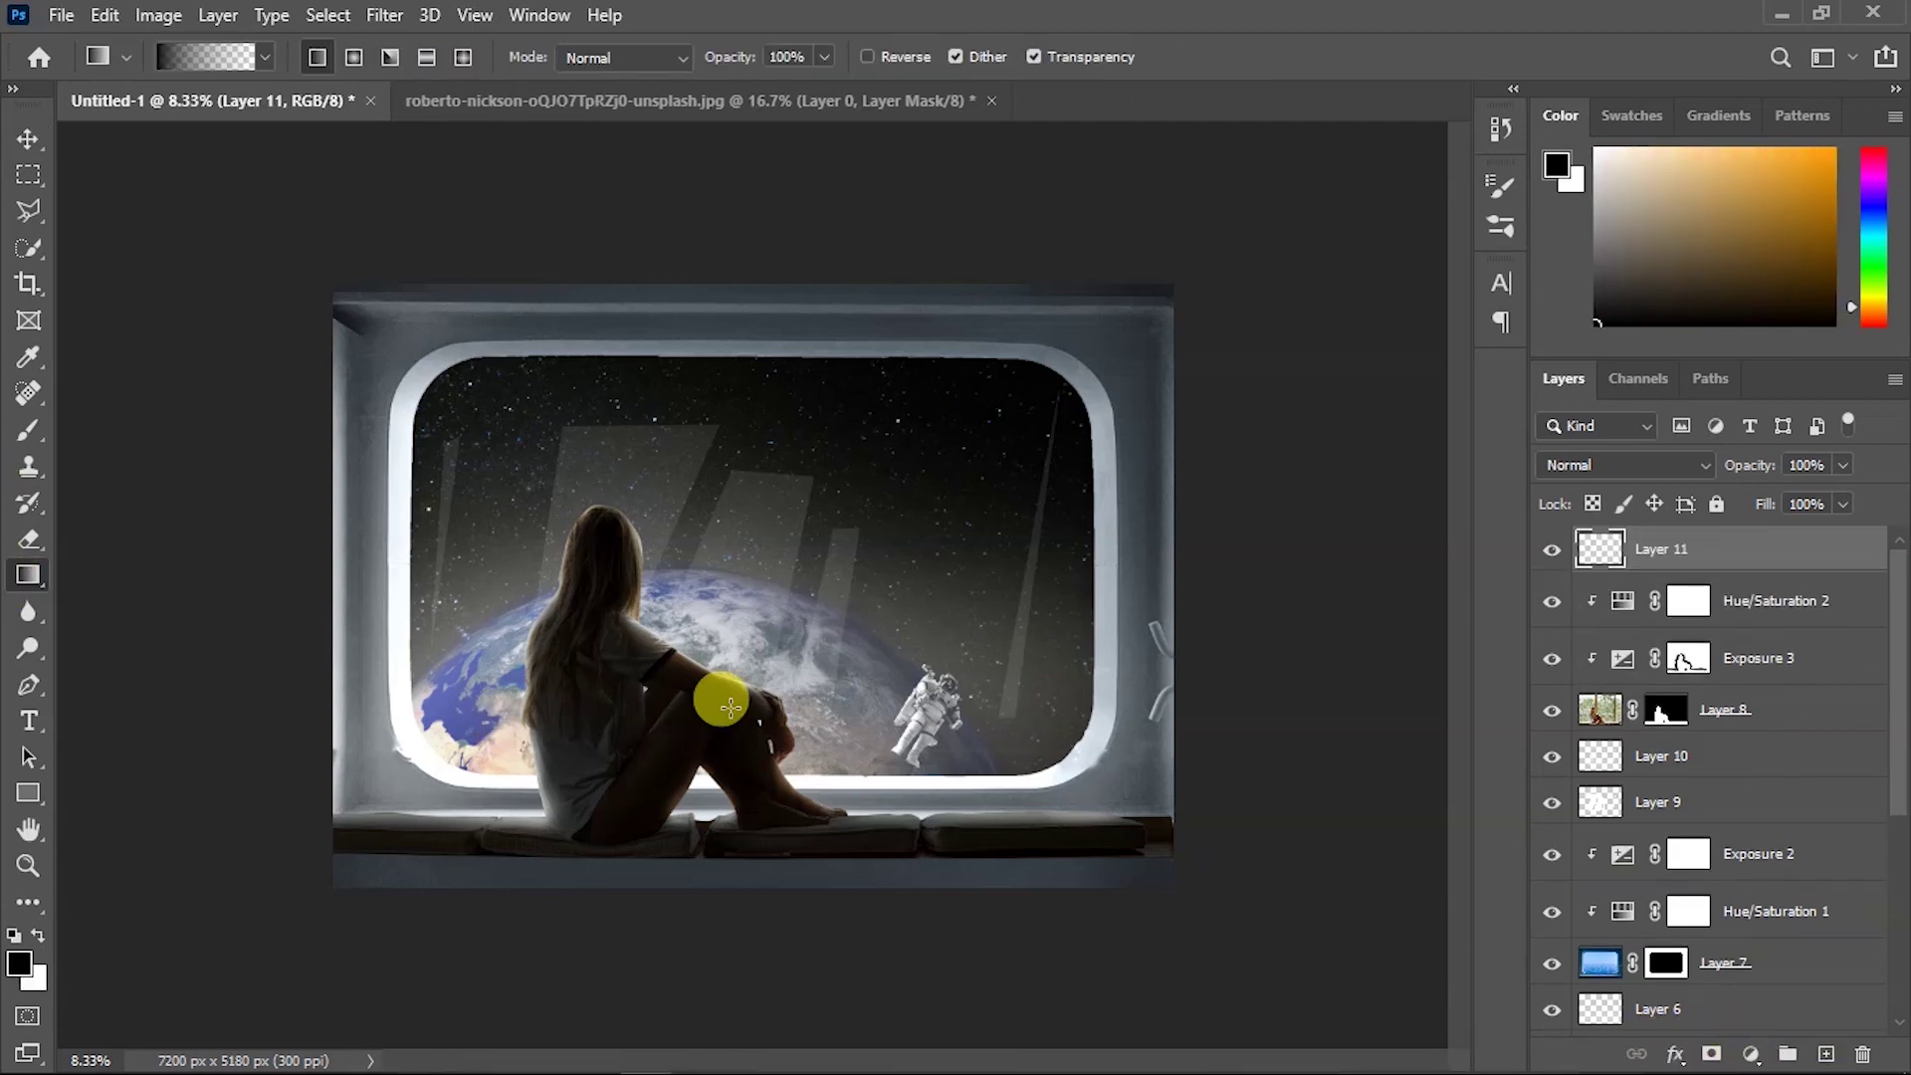
mouse_move(745, 923)
mouse_down()
mouse_move(745, 426)
mouse_move(730, 431)
mouse_up()
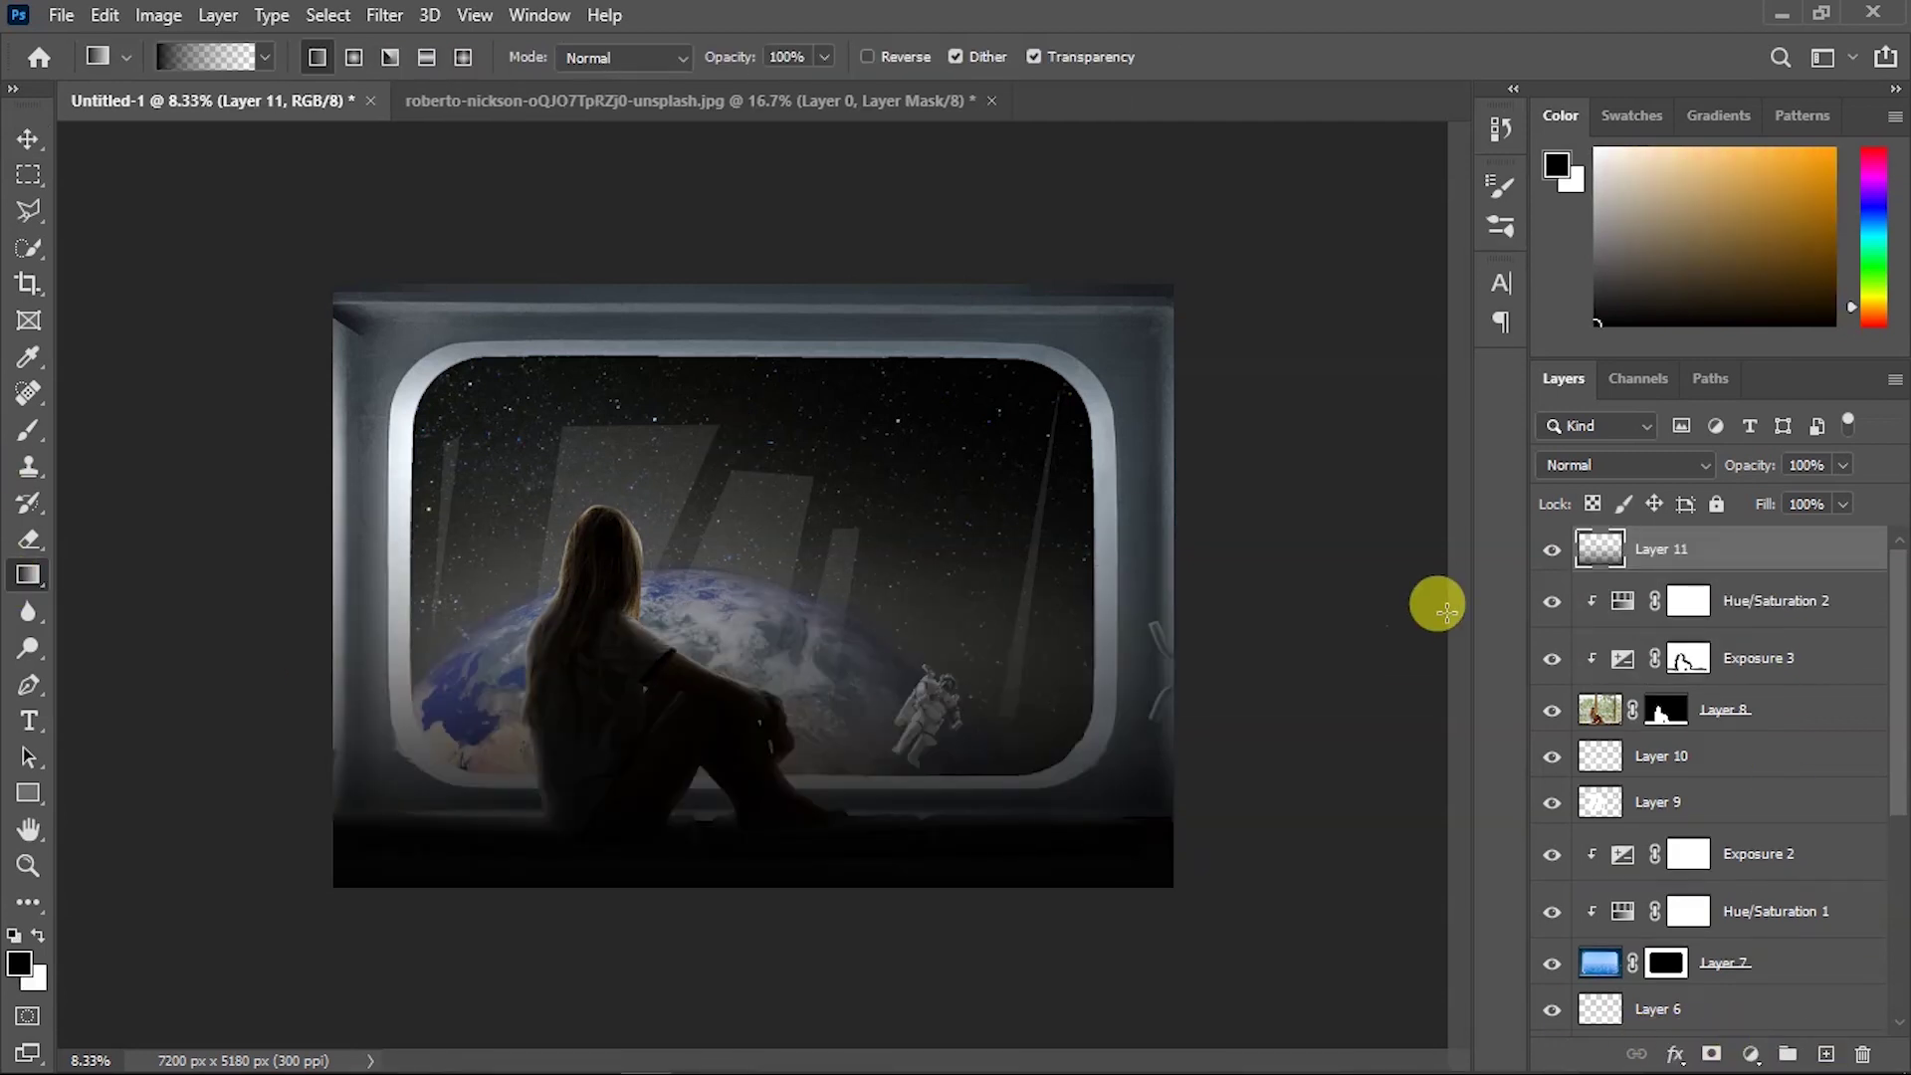
drag(1745, 464, 1703, 468)
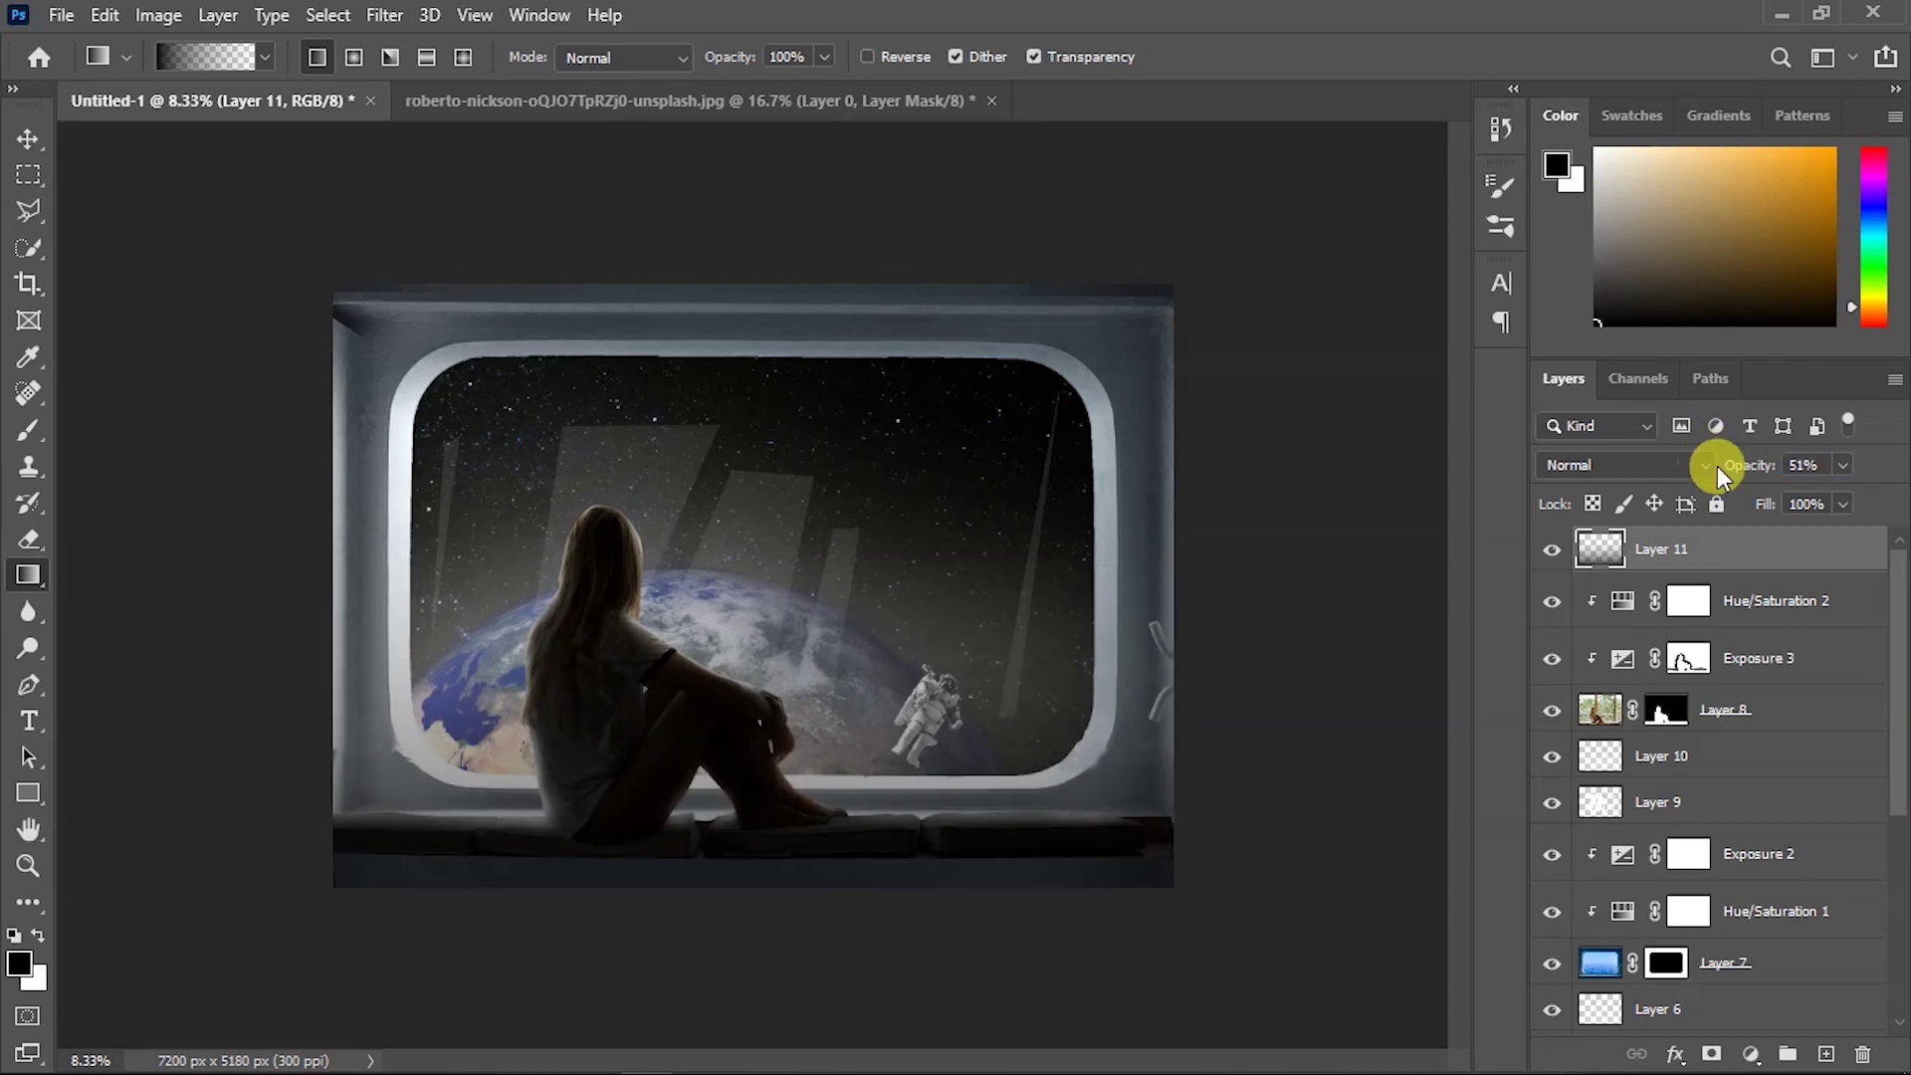
click(30, 139)
On a new Layer 12, brush a black strip below the window seat at 60% opacity.
click(1736, 761)
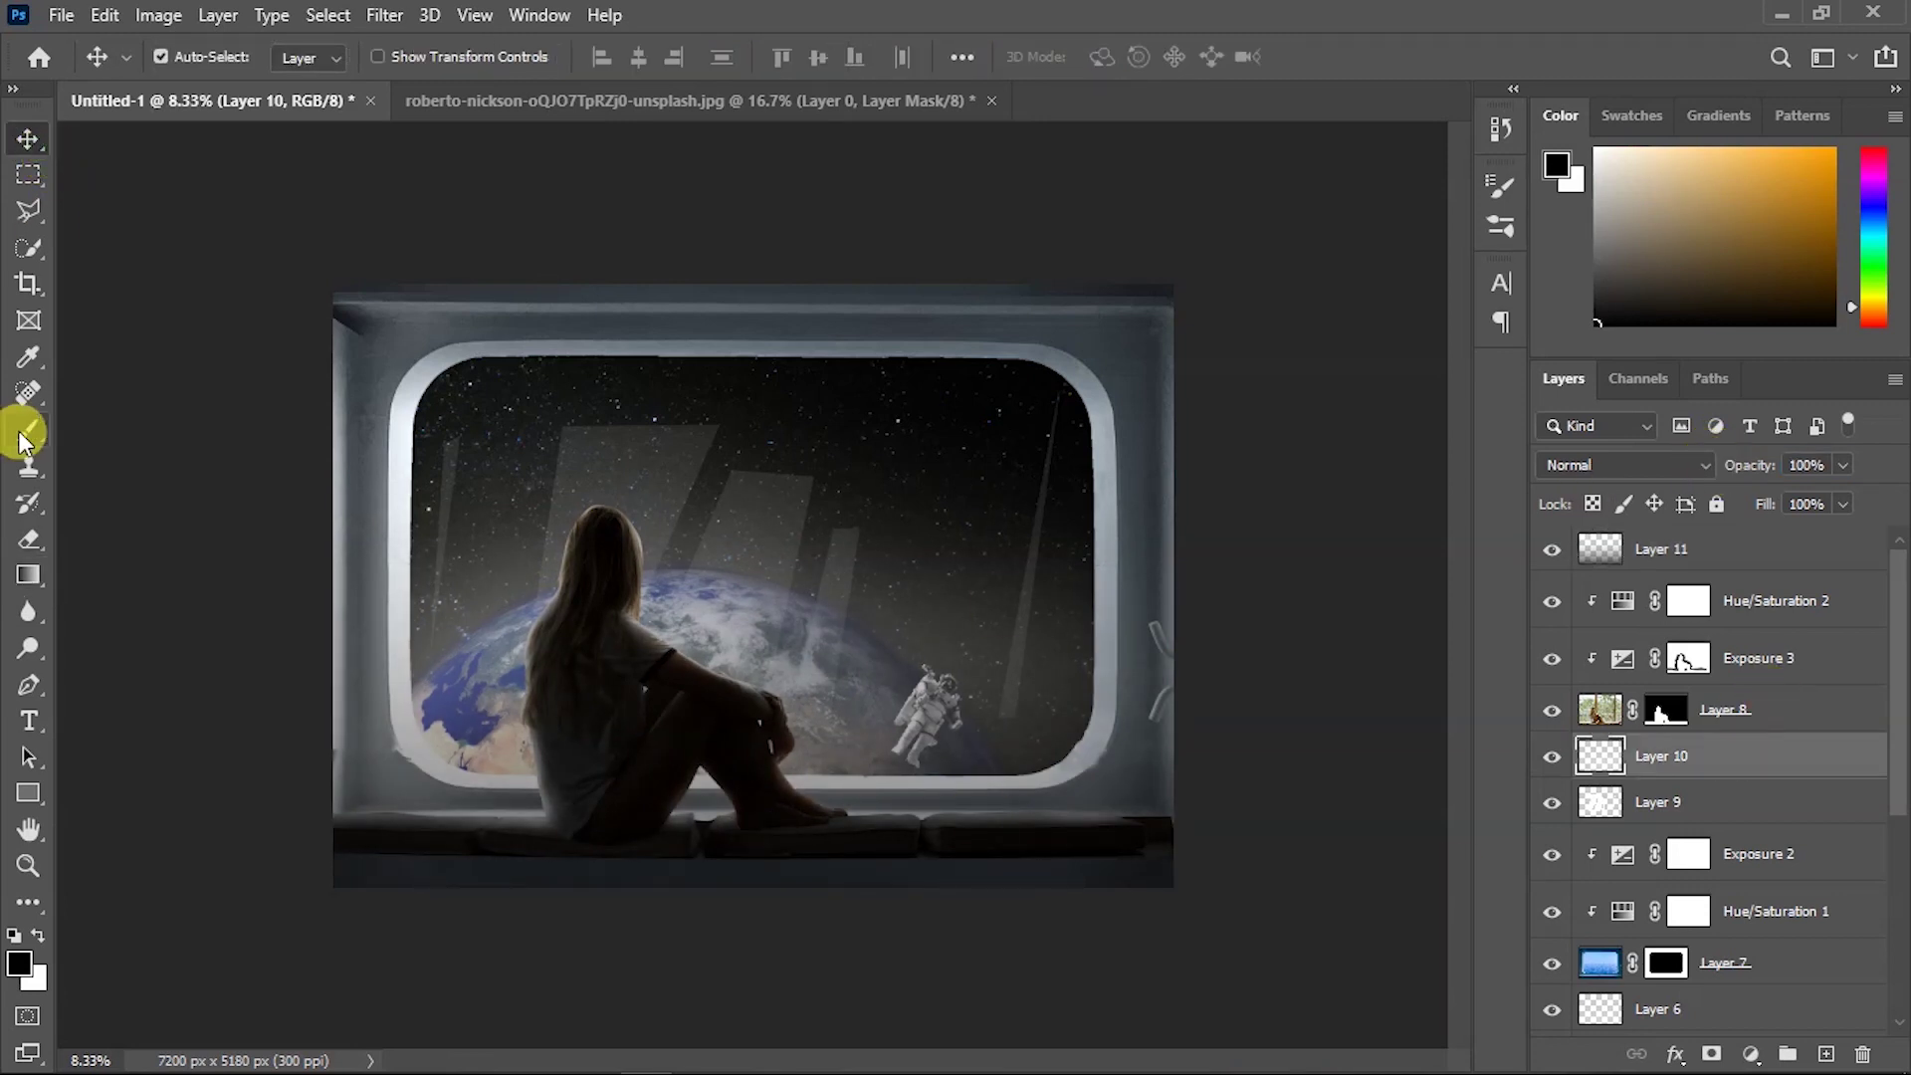
click(28, 430)
click(1826, 1054)
right_click(582, 462)
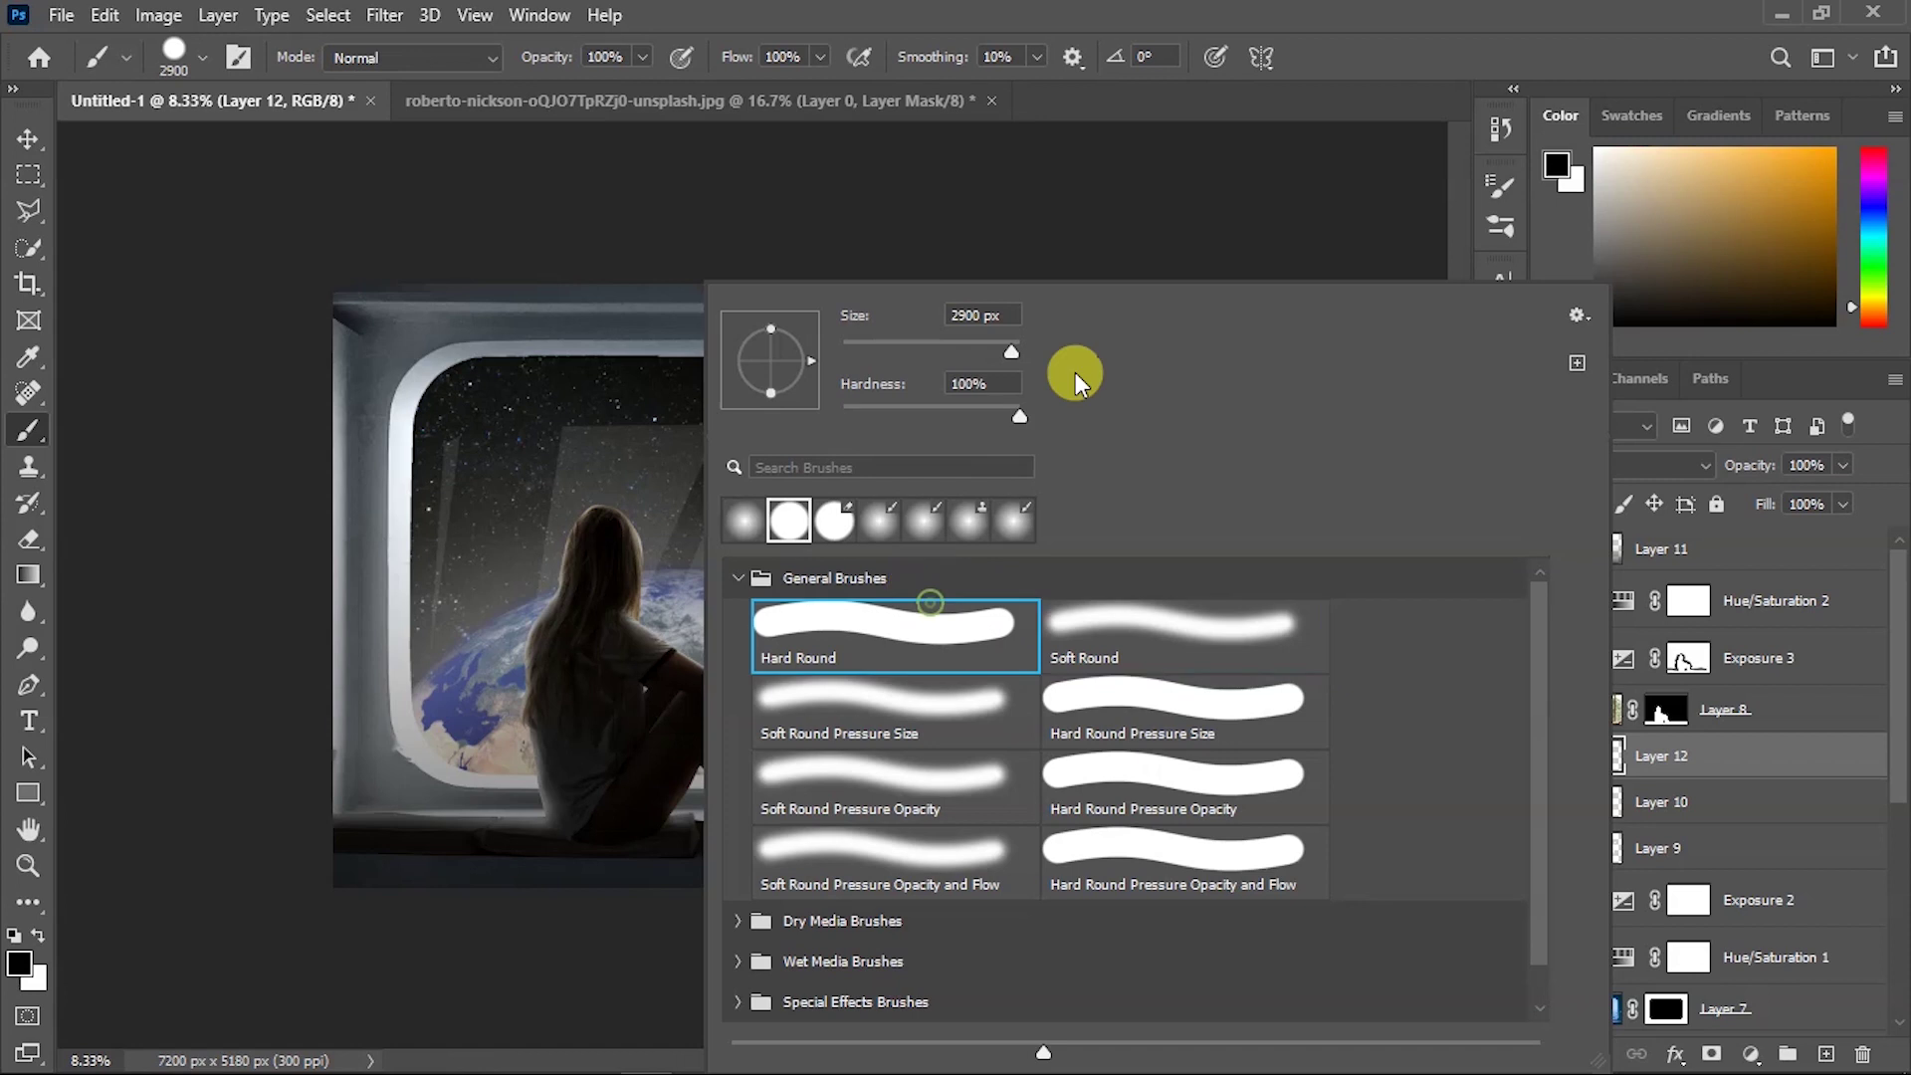
key(Return)
mouse_move(1095, 851)
mouse_down()
mouse_move(916, 864)
mouse_move(229, 835)
mouse_up()
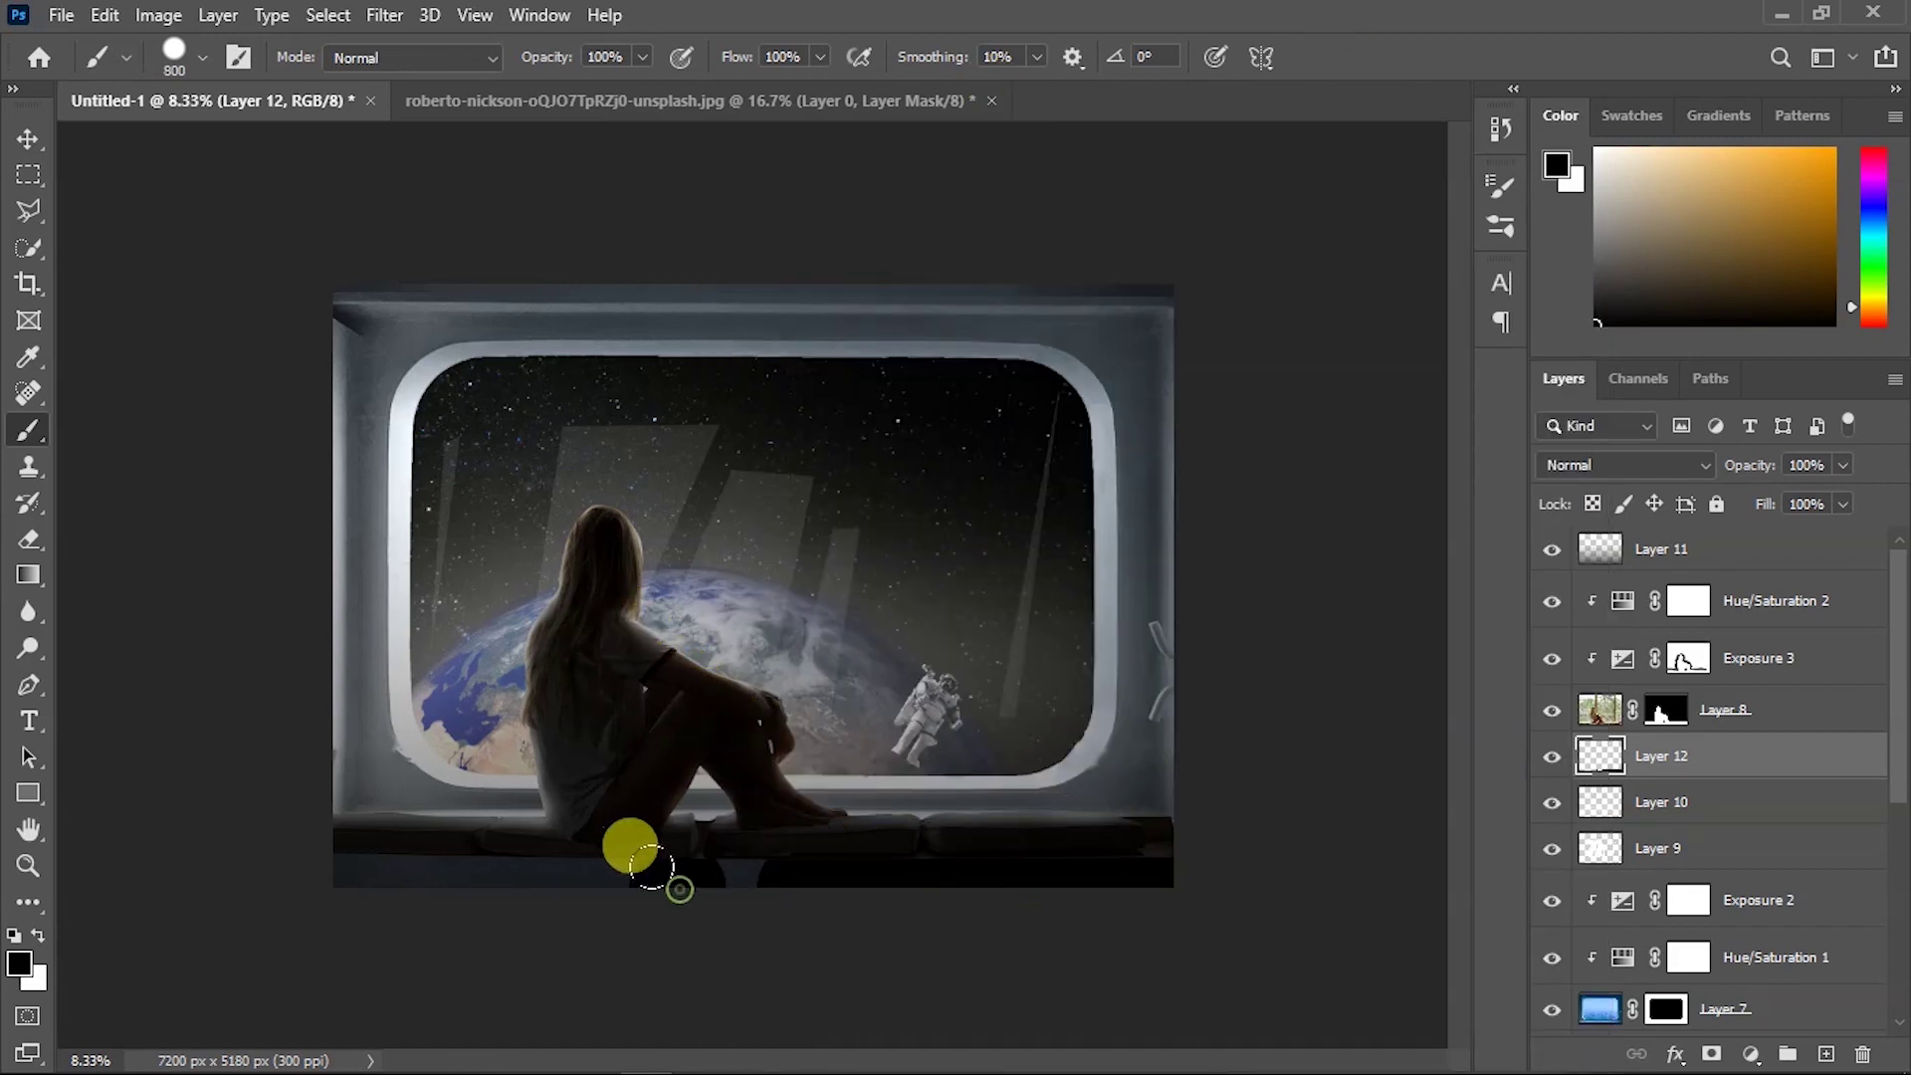
drag(1731, 466, 1724, 476)
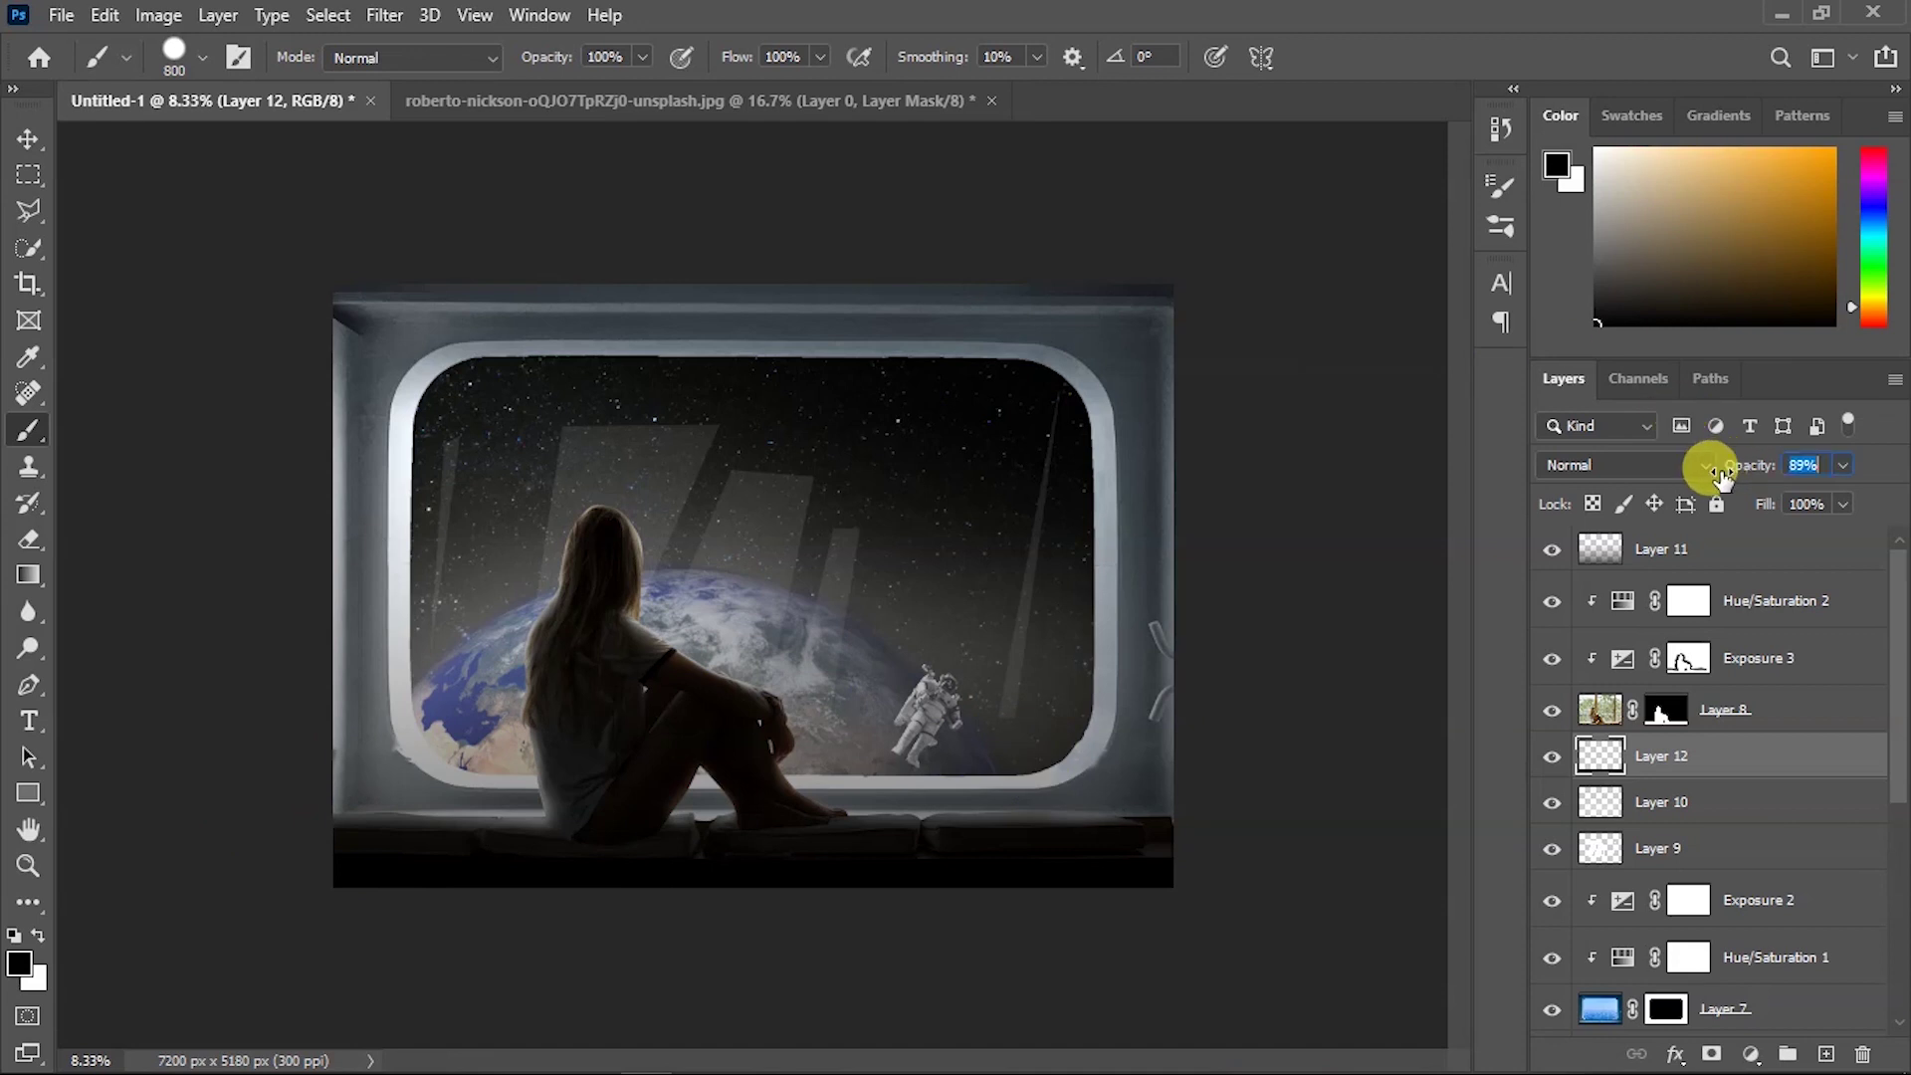
drag(1730, 466, 1744, 466)
key(v)
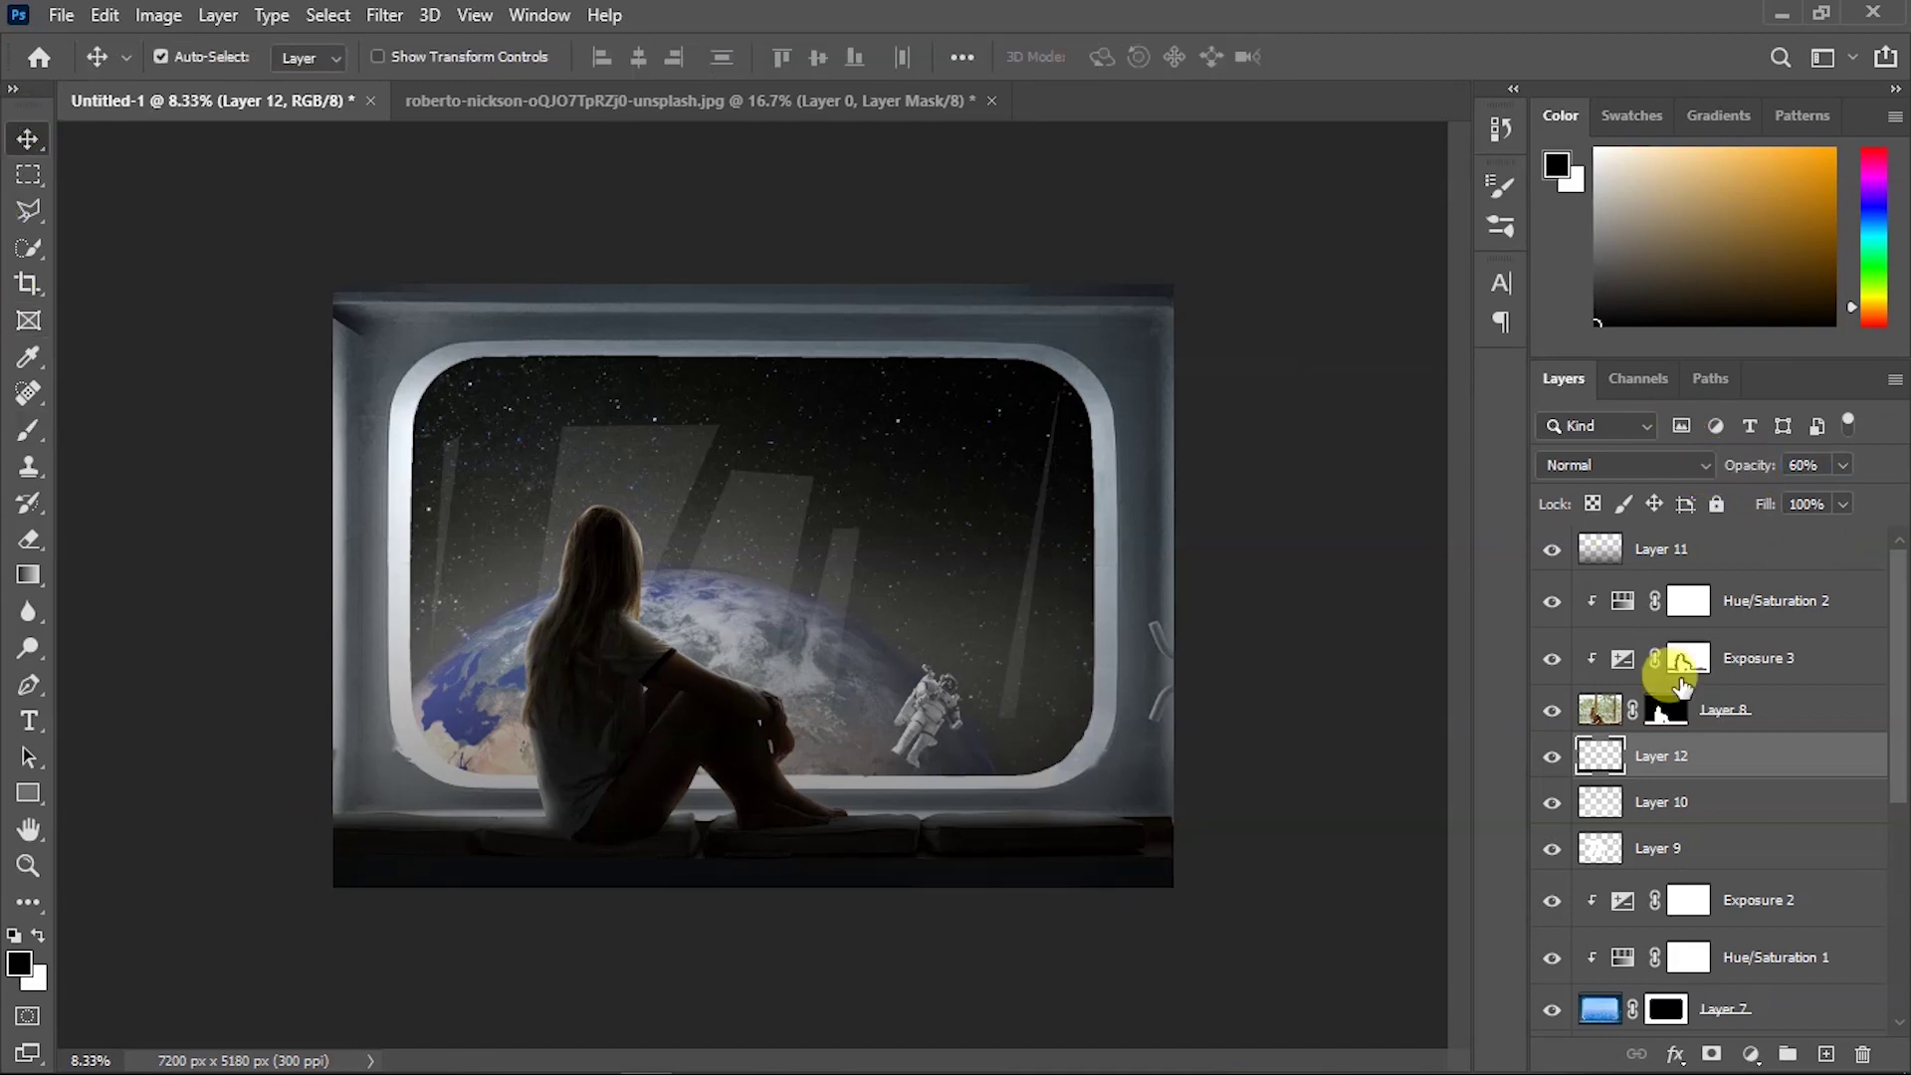
click(1744, 555)
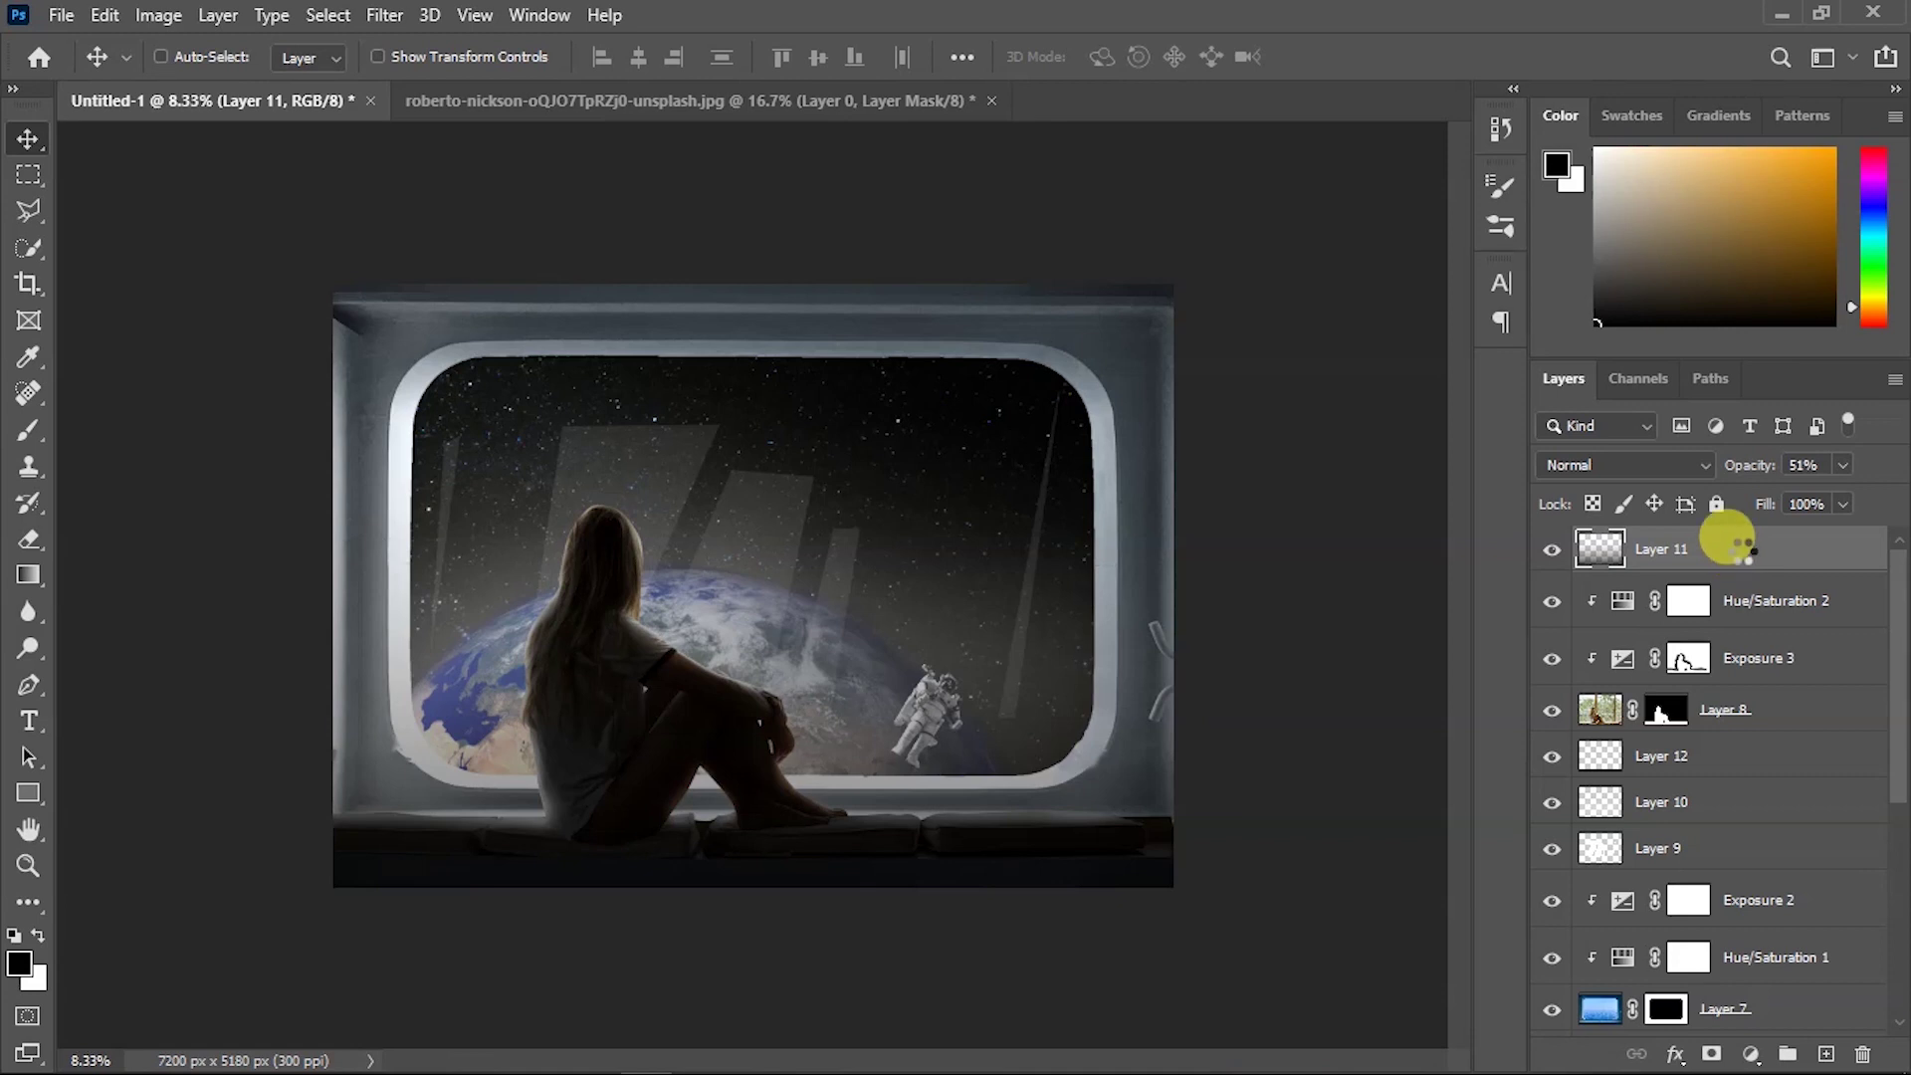
Add a Color Balance with Cyan/Red -29 and Yellow/Blue about +11, merged into Layer 13.
click(1751, 1053)
click(1781, 797)
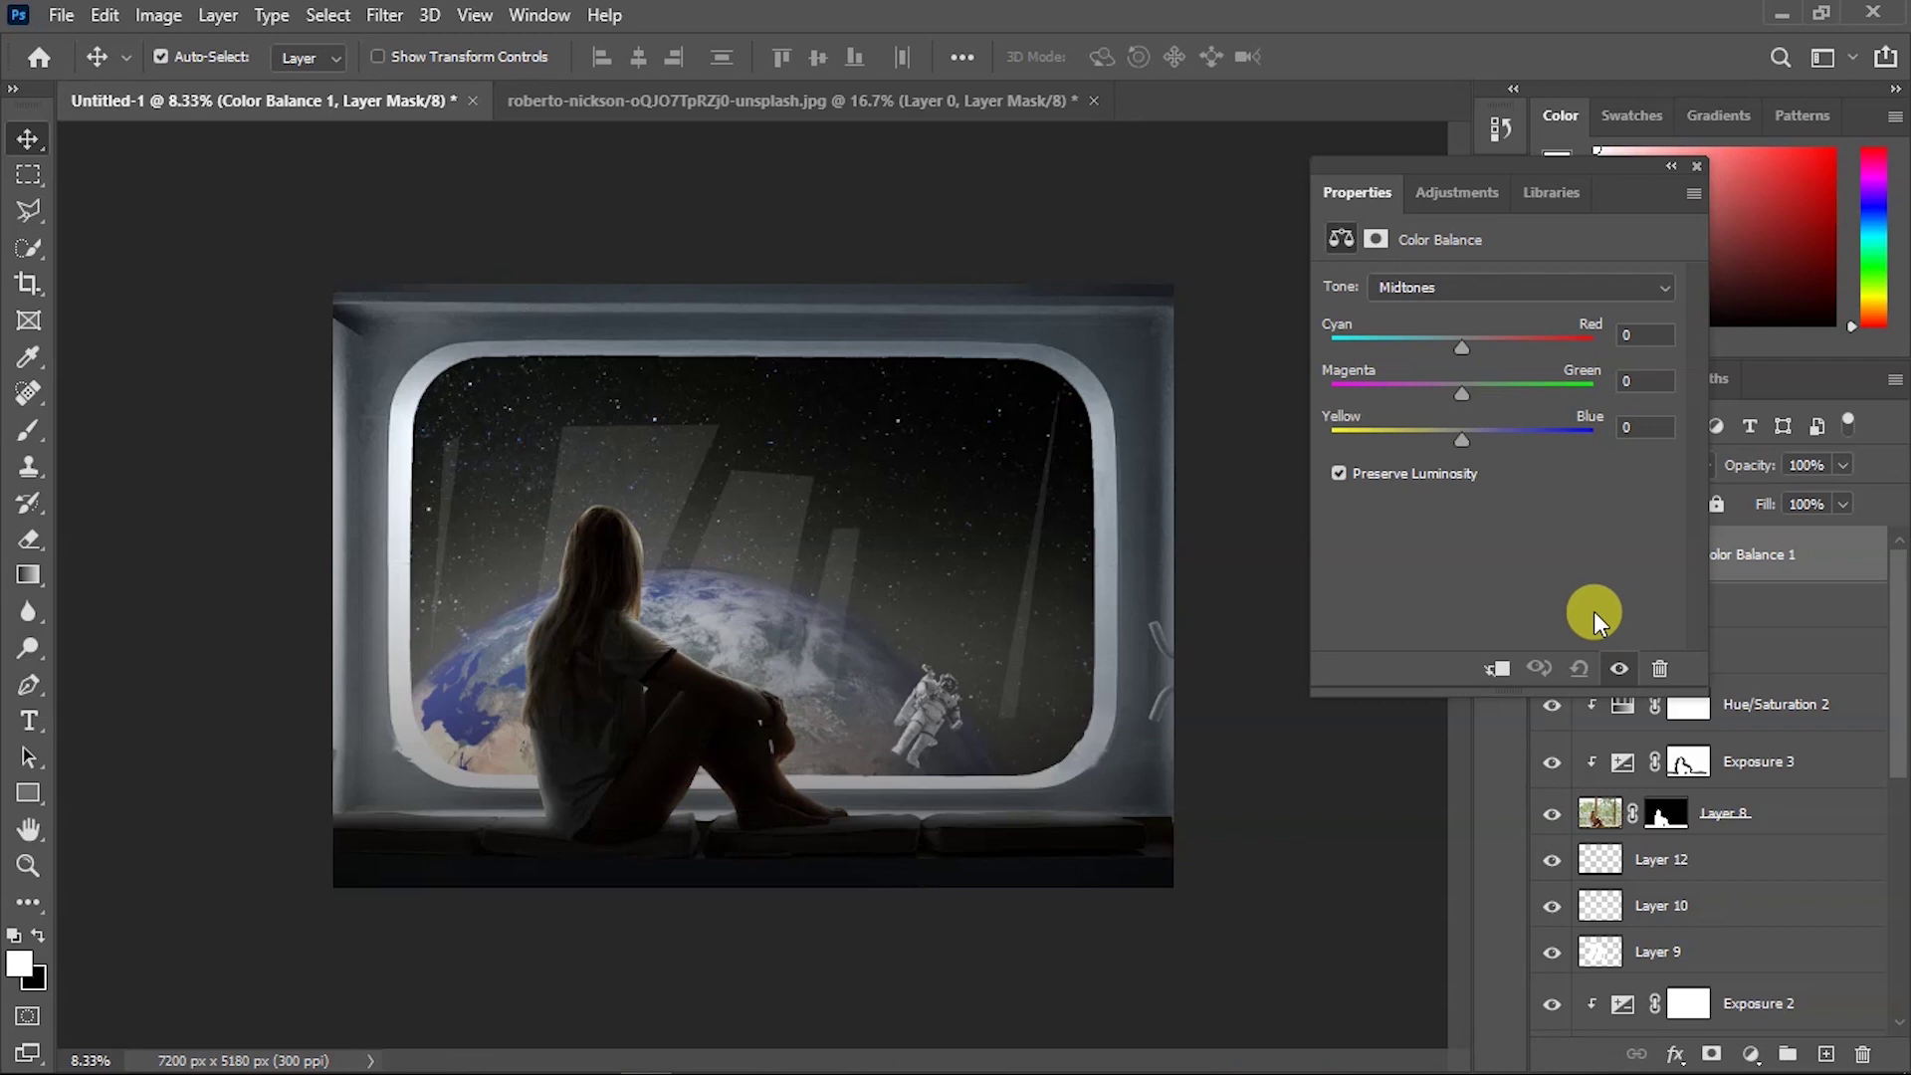
drag(1459, 443, 1509, 438)
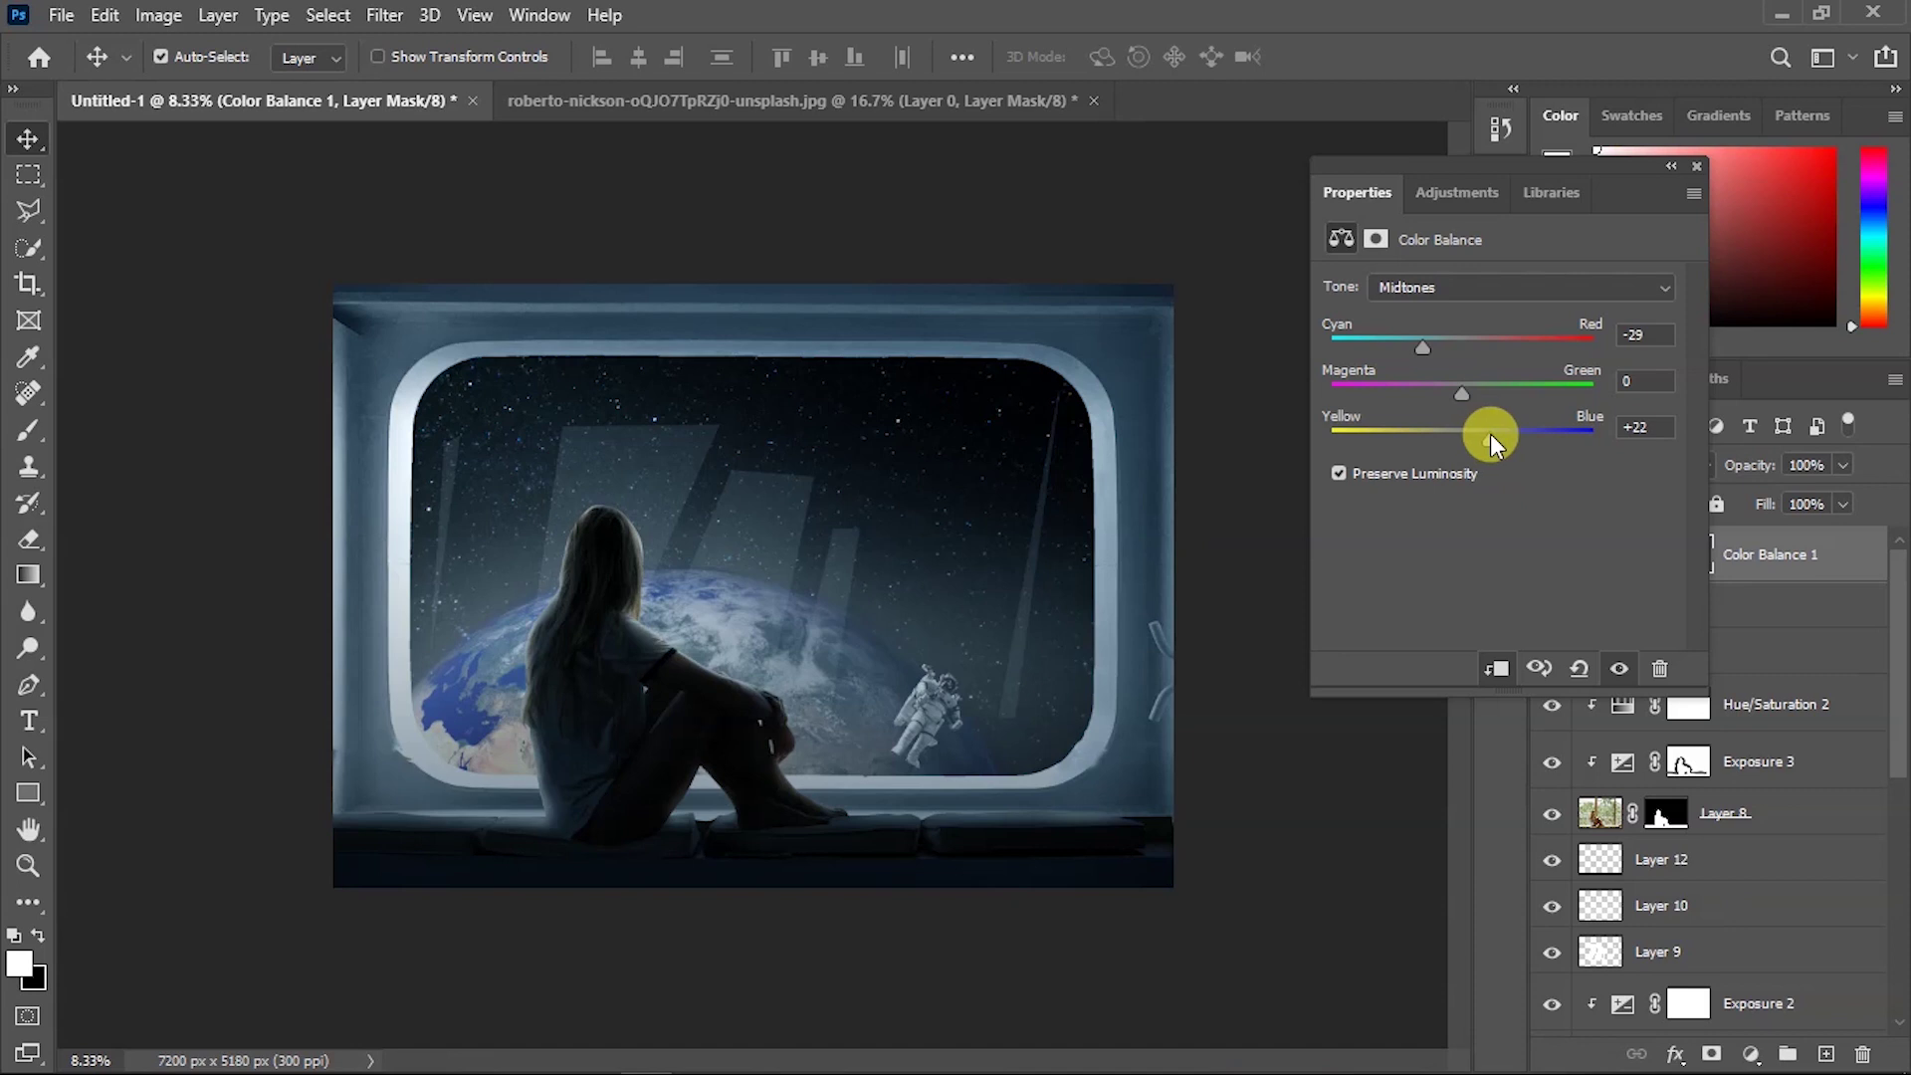
click(1491, 438)
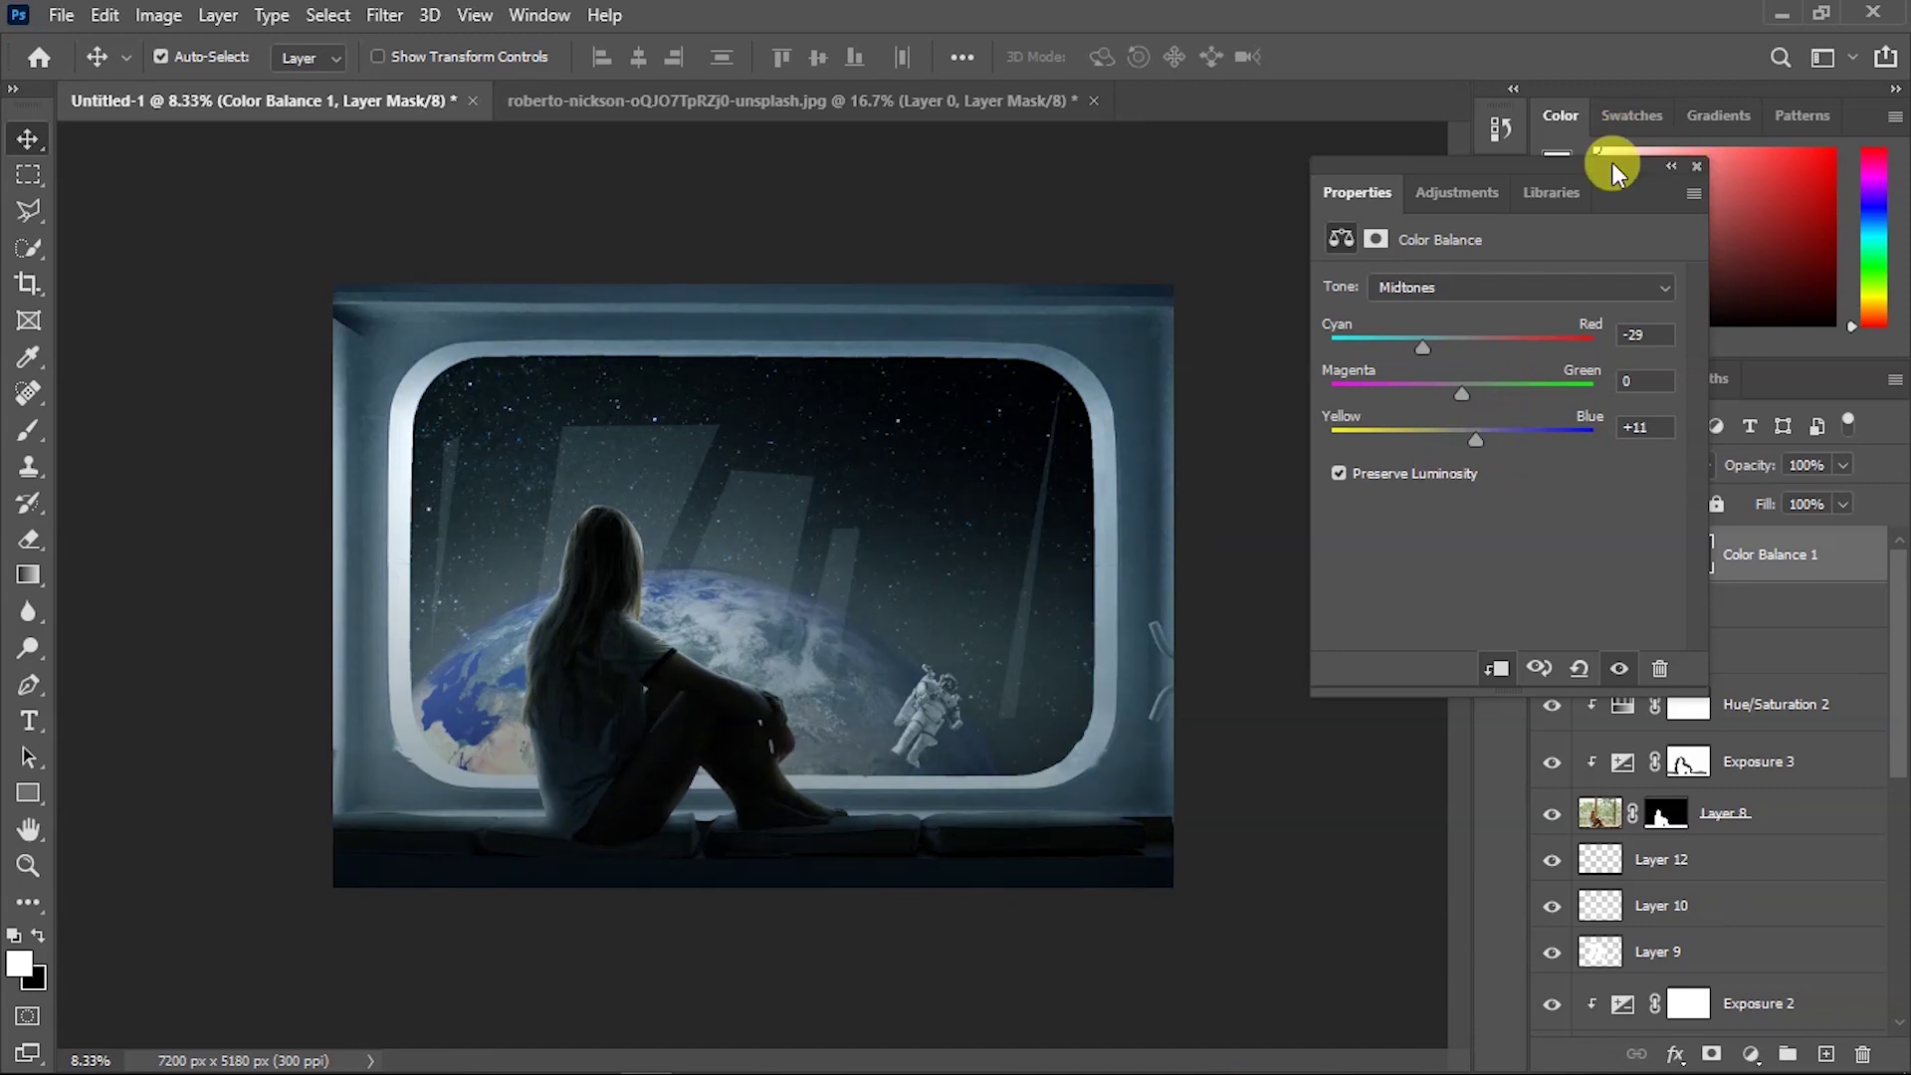
click(1697, 166)
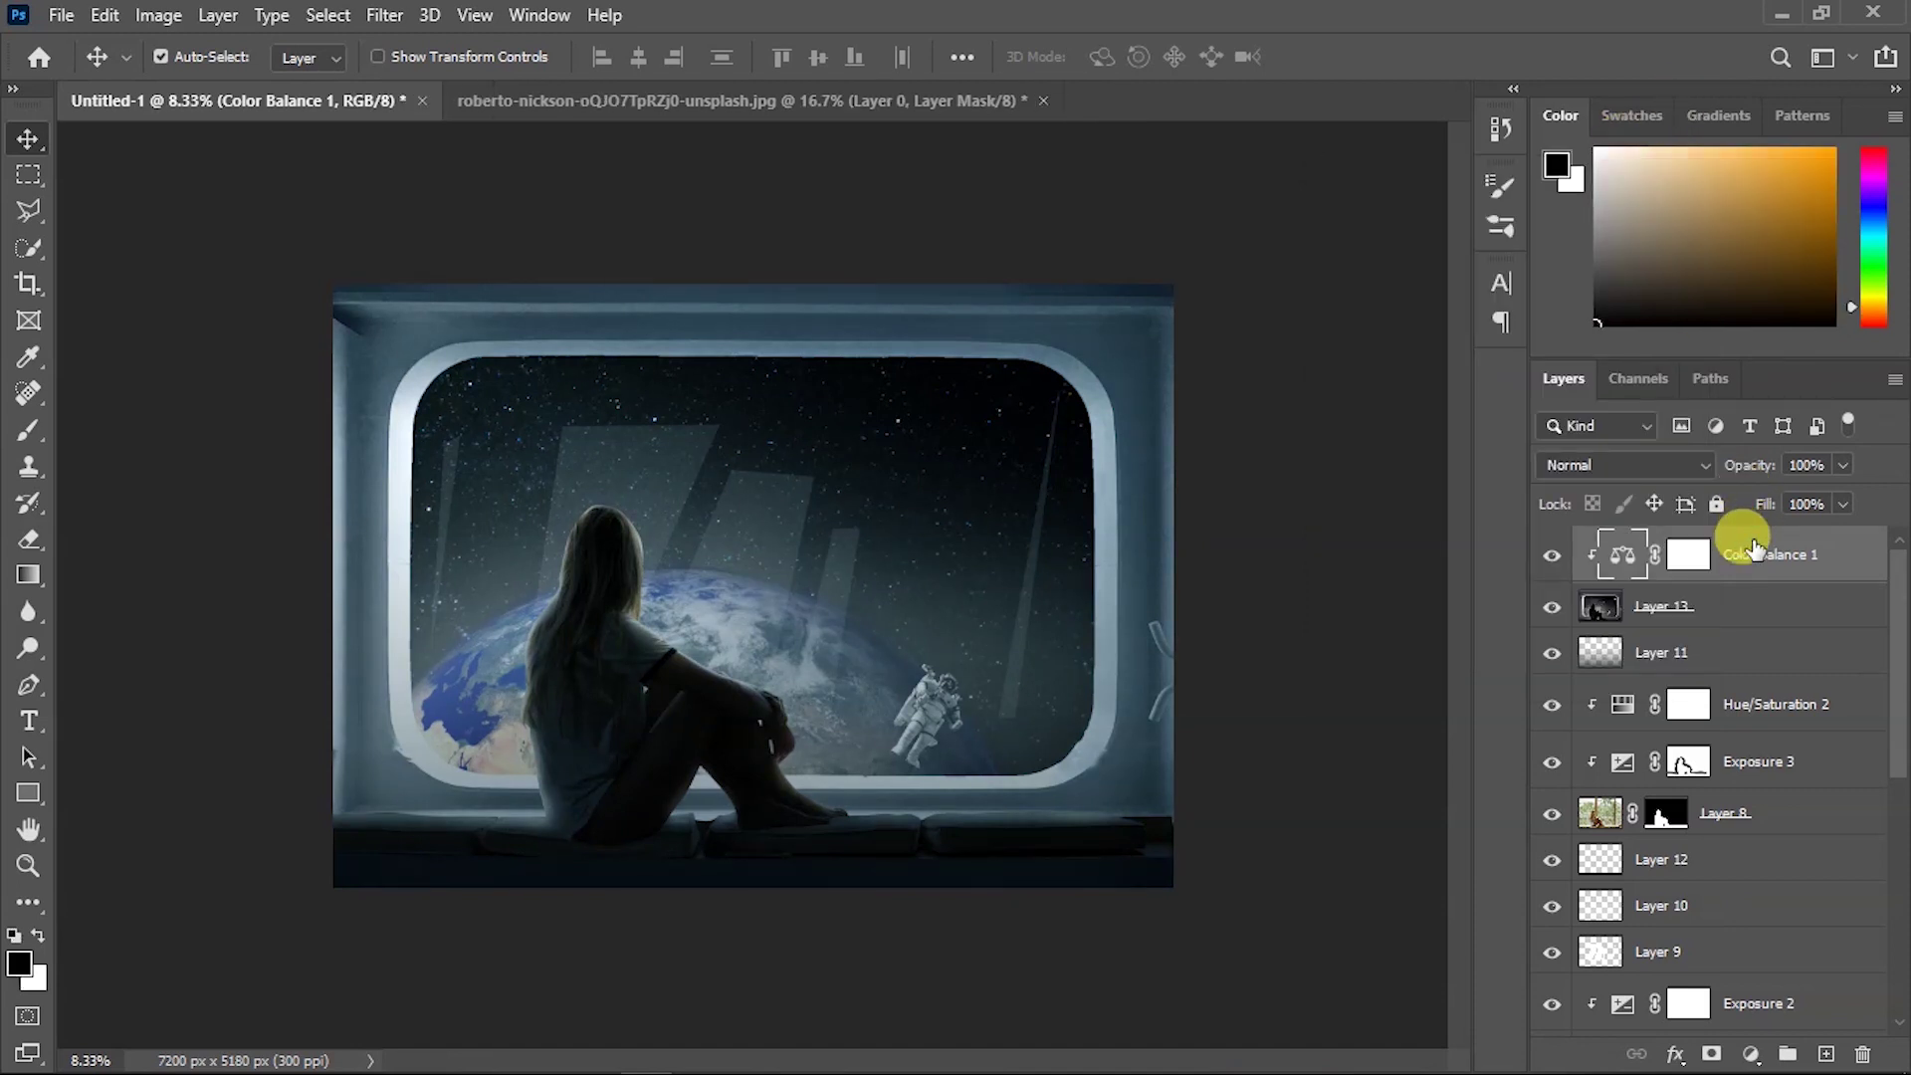
key(ctrl+e)
In Camera Raw, cool the temperature, tint toward green, lower contrast and lift highlights and whites.
click(338, 16)
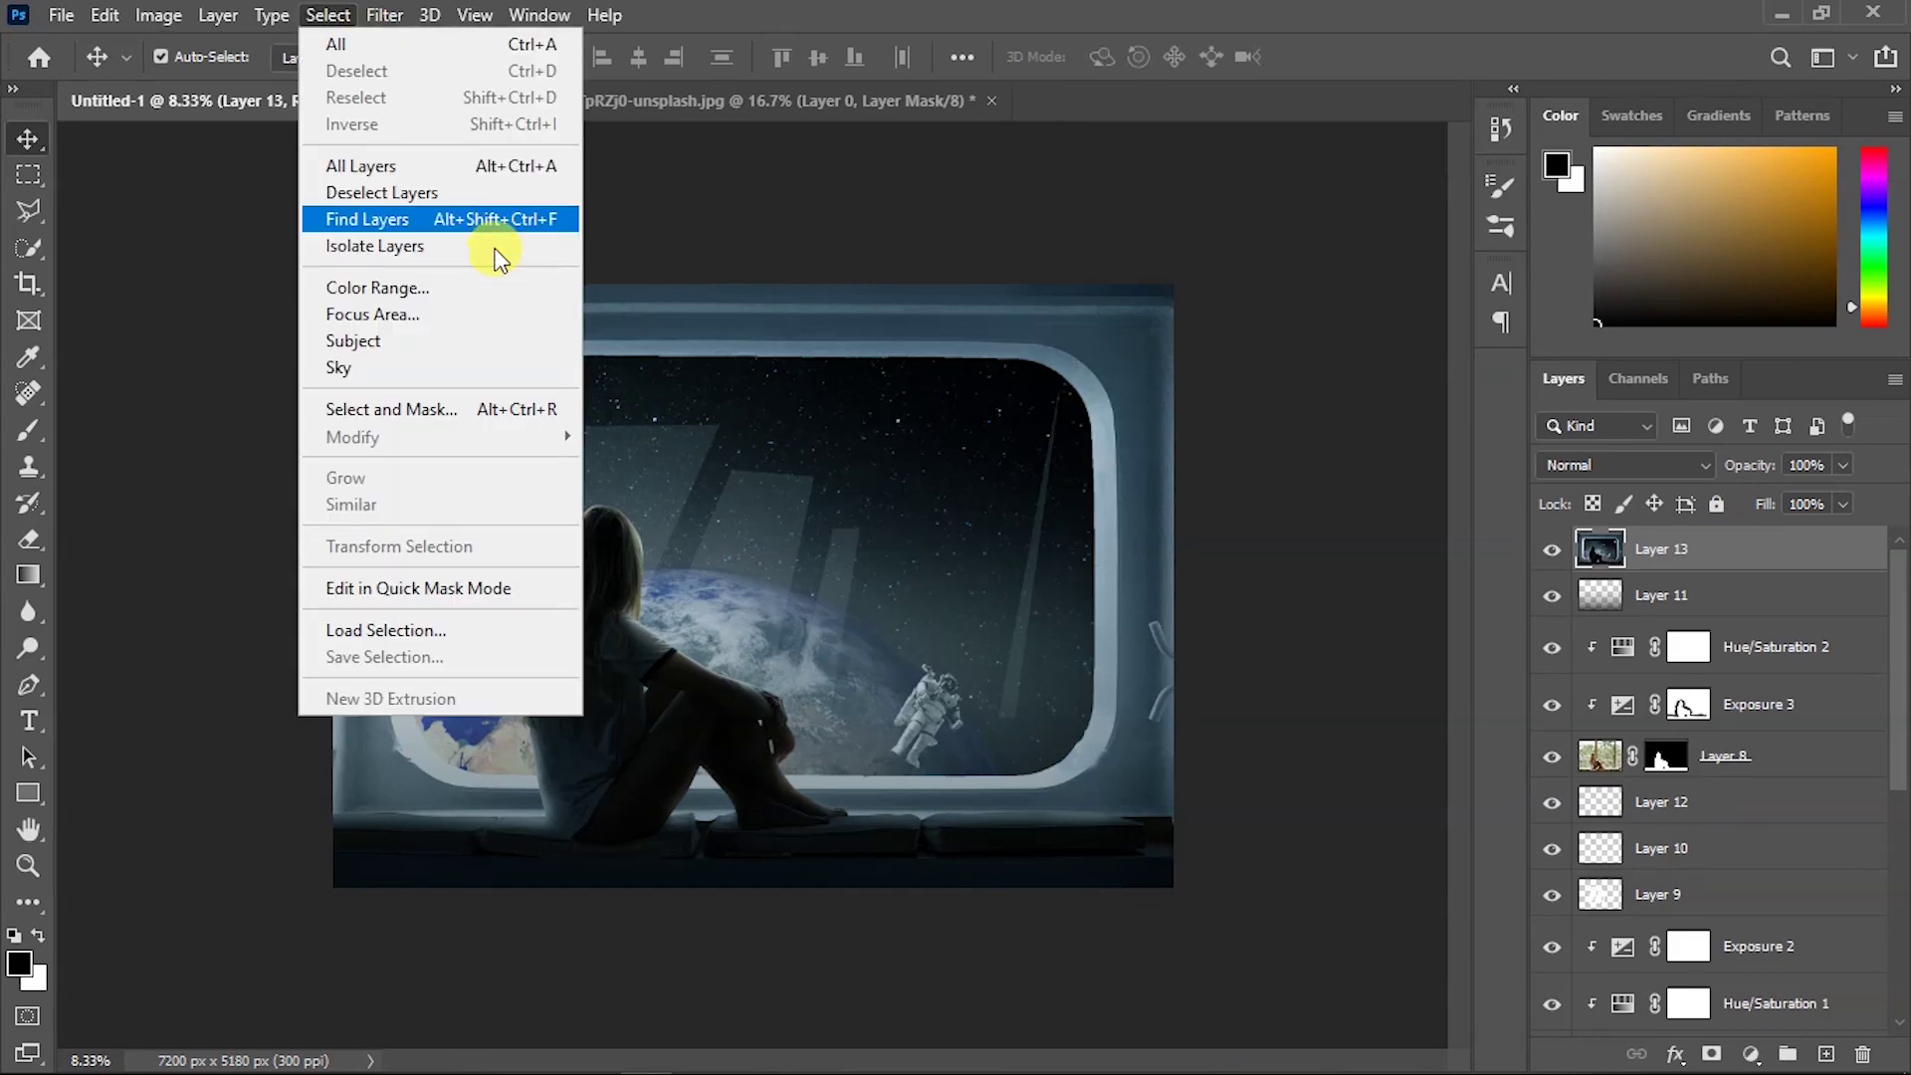
click(429, 225)
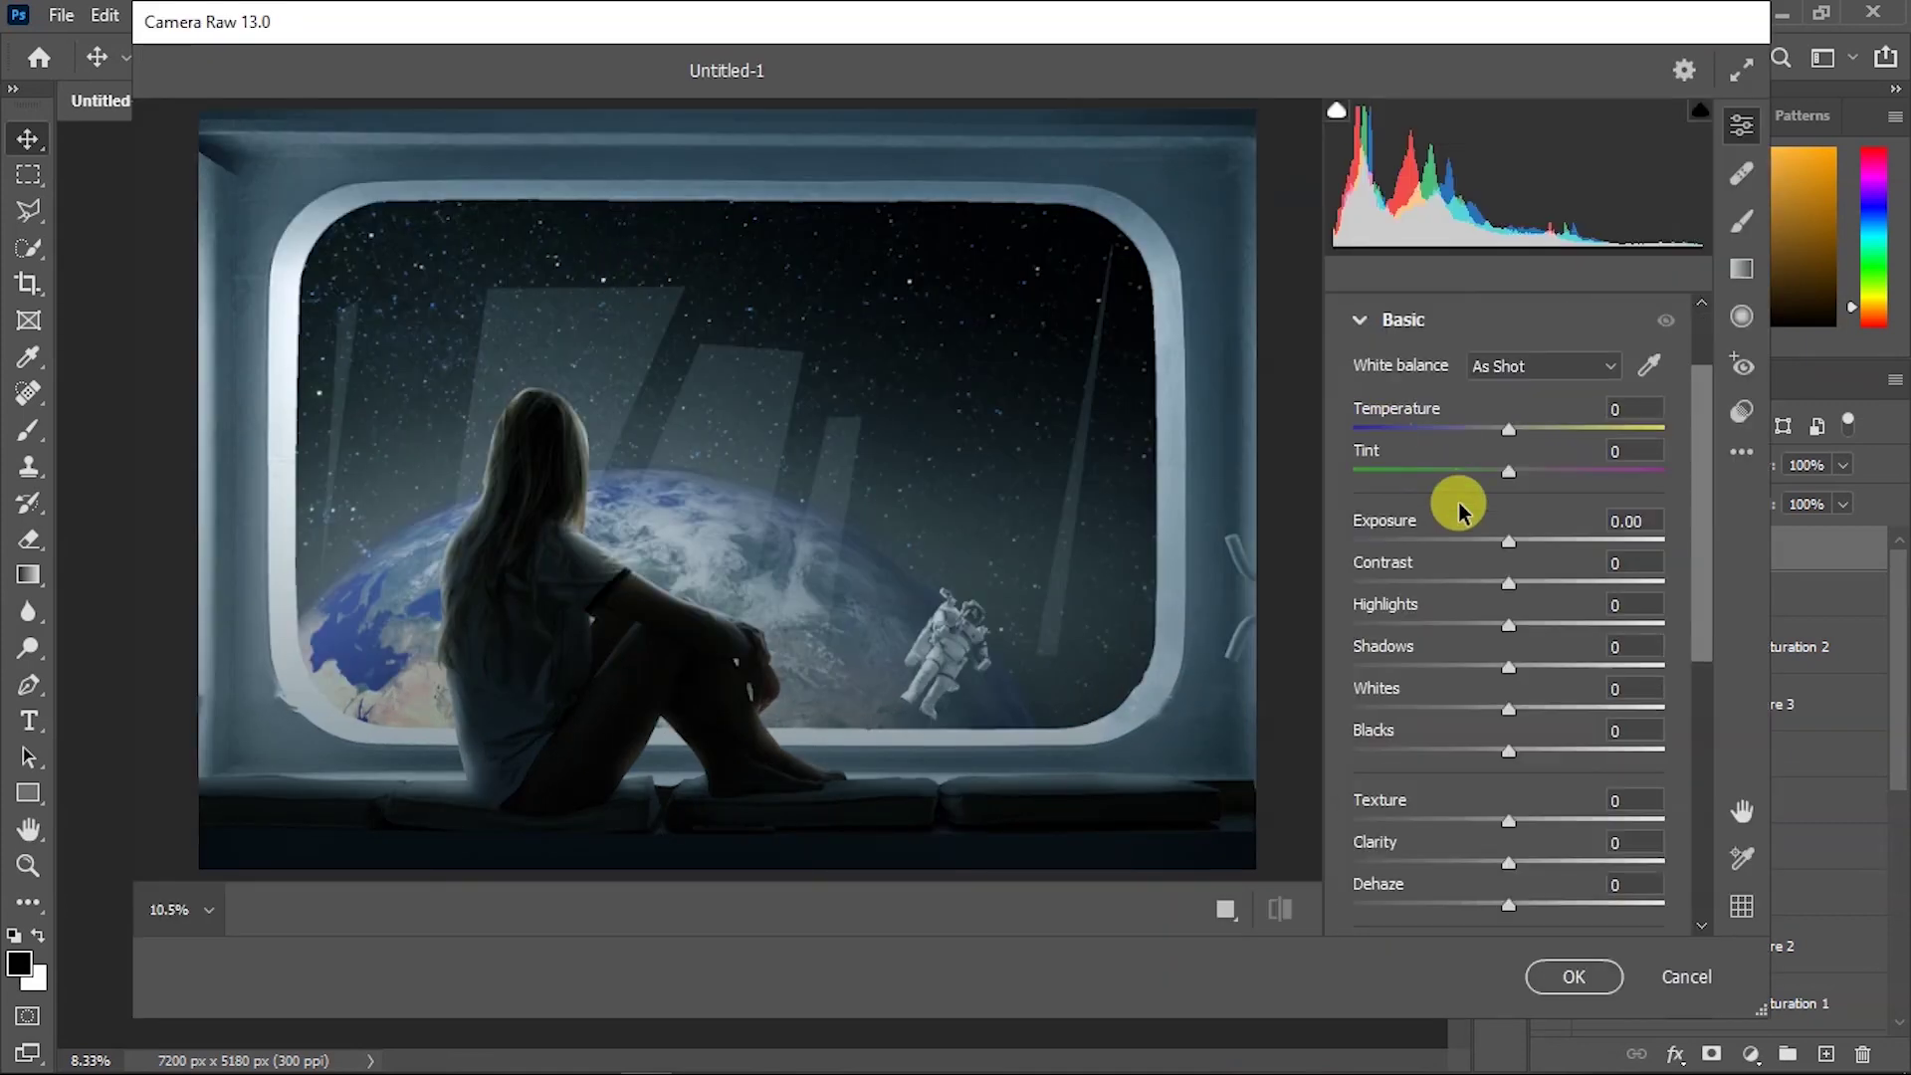
click(1504, 426)
mouse_move(1505, 426)
mouse_down()
mouse_move(1486, 428)
mouse_move(1495, 469)
mouse_up()
drag(1502, 551, 1514, 552)
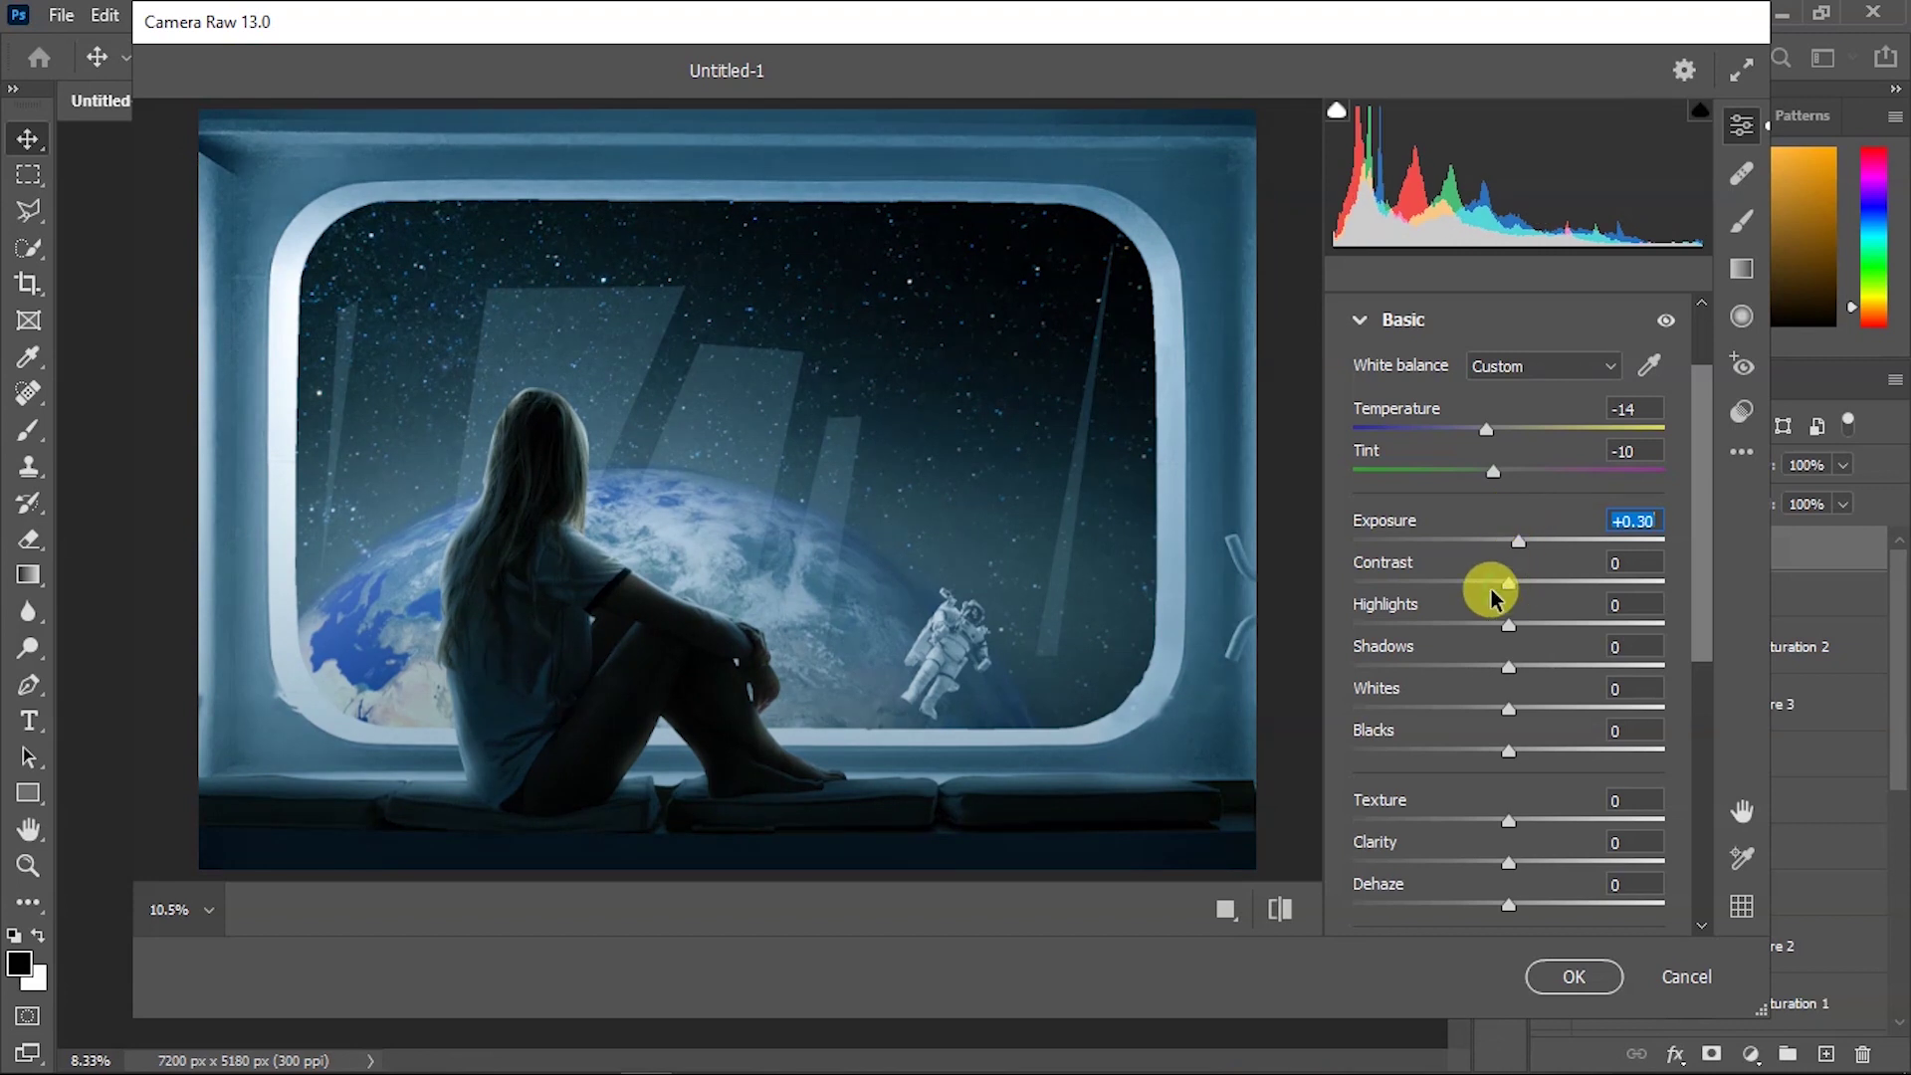
mouse_move(1505, 587)
mouse_down()
mouse_move(1450, 577)
mouse_move(1462, 623)
mouse_move(1578, 625)
mouse_up()
drag(1528, 715, 1493, 747)
Add texture, clarity and extra vibrance in the Camera Raw Basic panel.
scroll(1490, 746, down, 2)
scroll(1490, 696, down, 1)
drag(1521, 642, 1514, 684)
drag(1513, 793, 1558, 792)
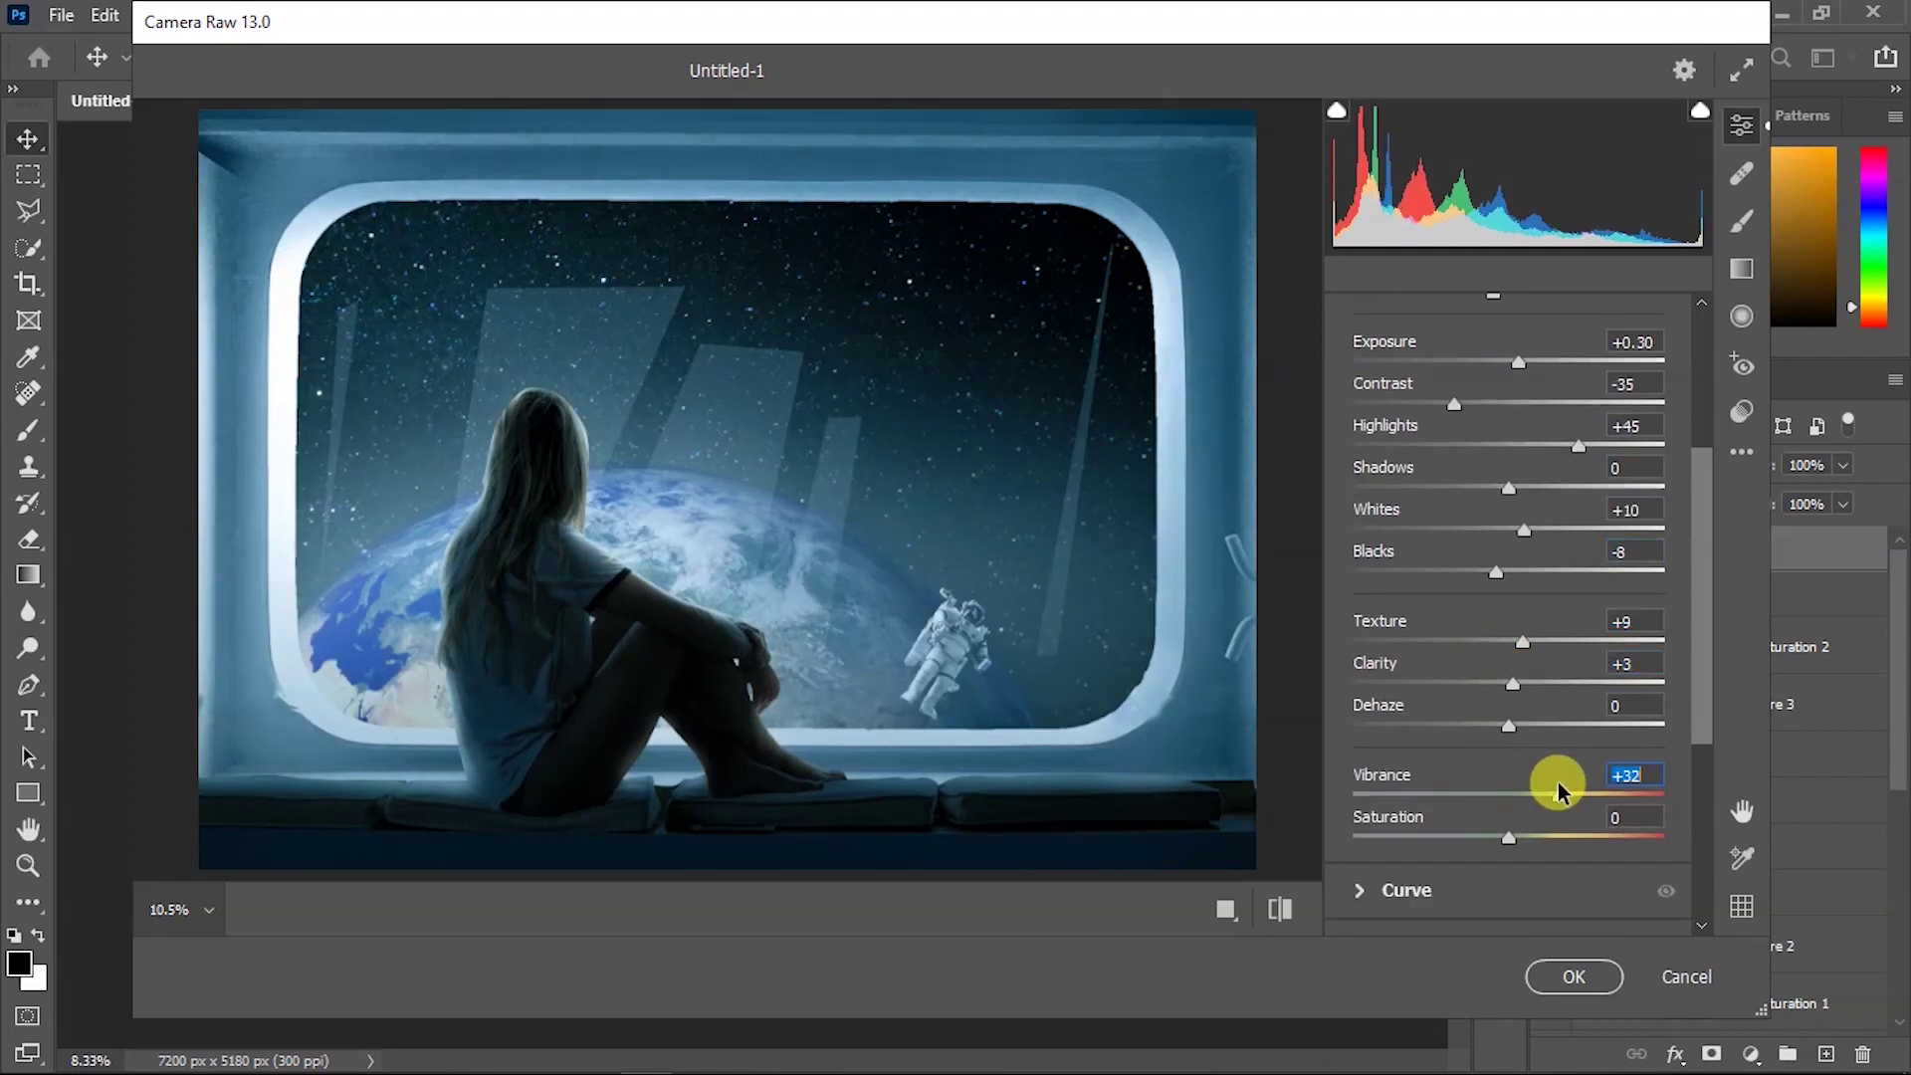
scroll(1548, 777, down, 3)
scroll(1462, 697, down, 3)
Shift the hue of the blues slightly in the Color Mixer.
click(1381, 637)
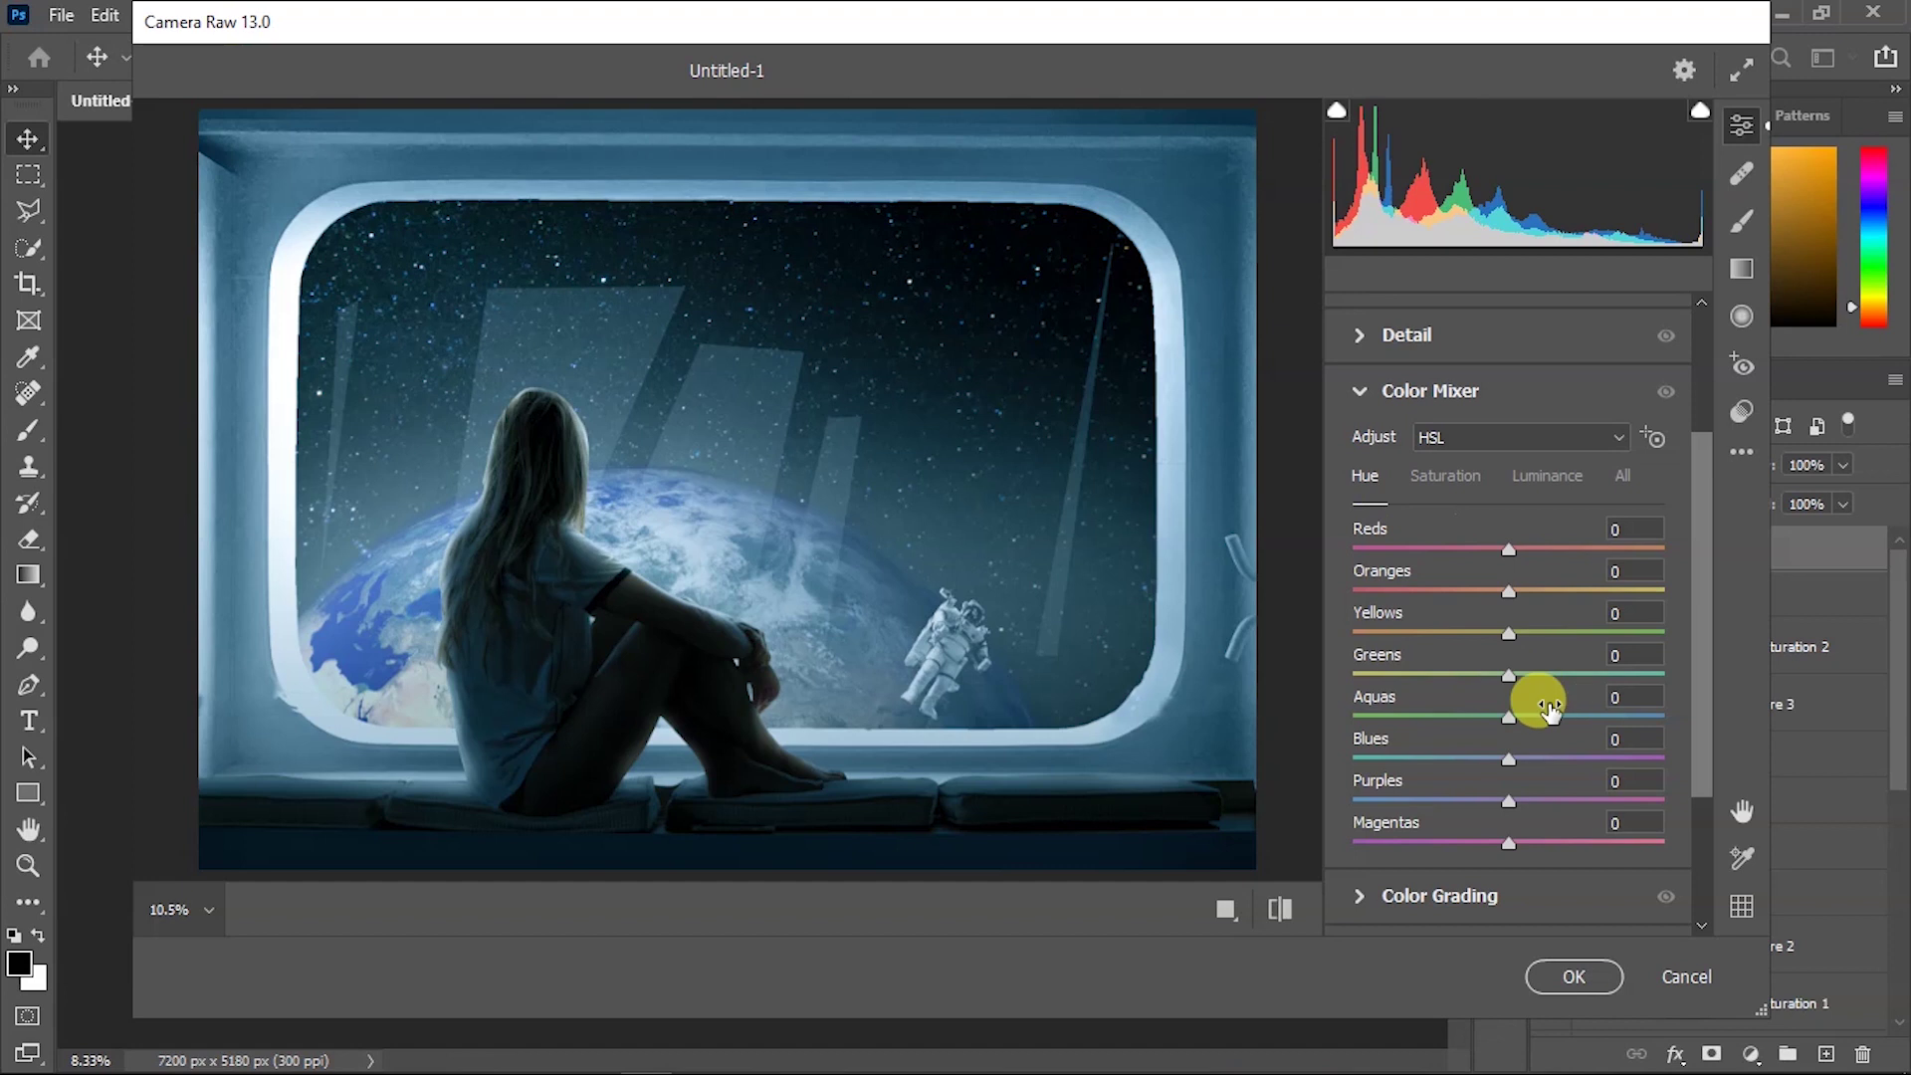
drag(1511, 761, 1539, 713)
click(1234, 907)
scroll(1483, 547, down, 3)
Grade the shadows blue and highlights slightly green, then apply the Camera Raw filter.
click(1354, 685)
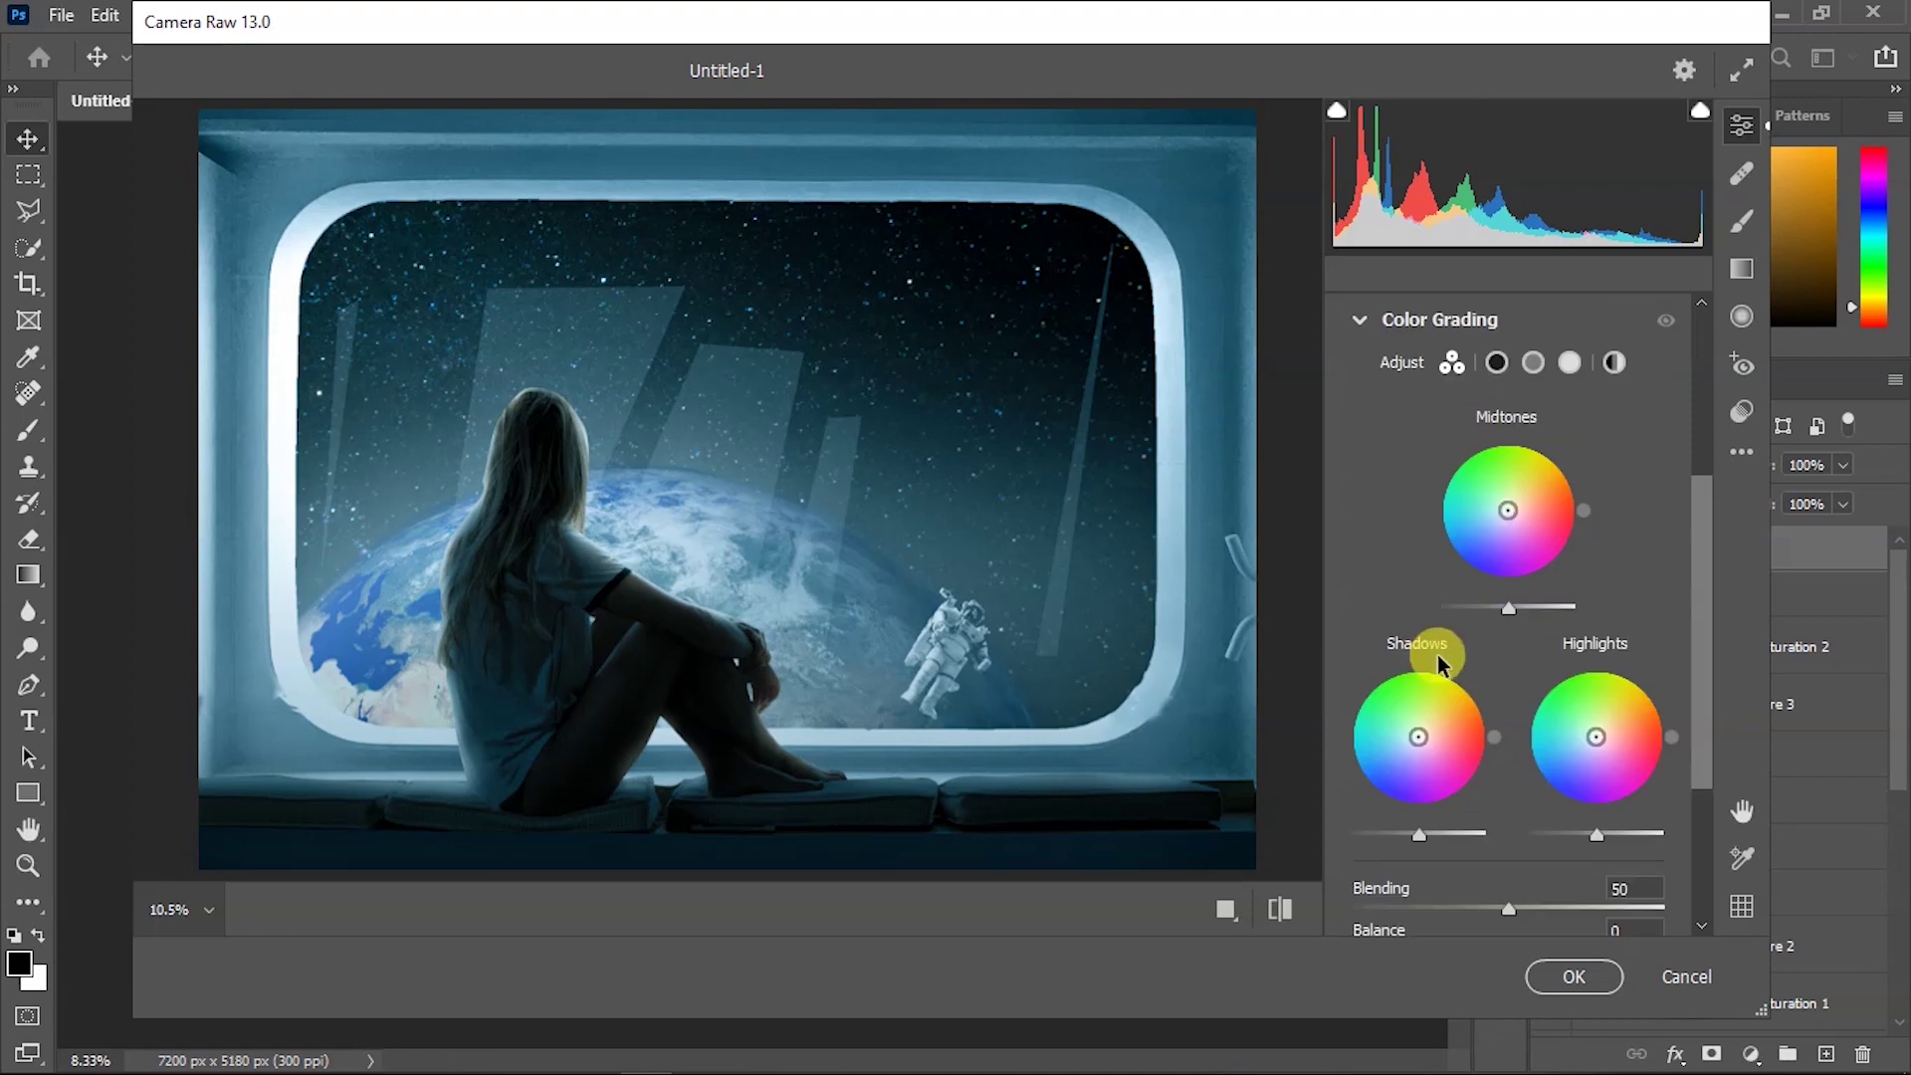
drag(1413, 741, 1411, 742)
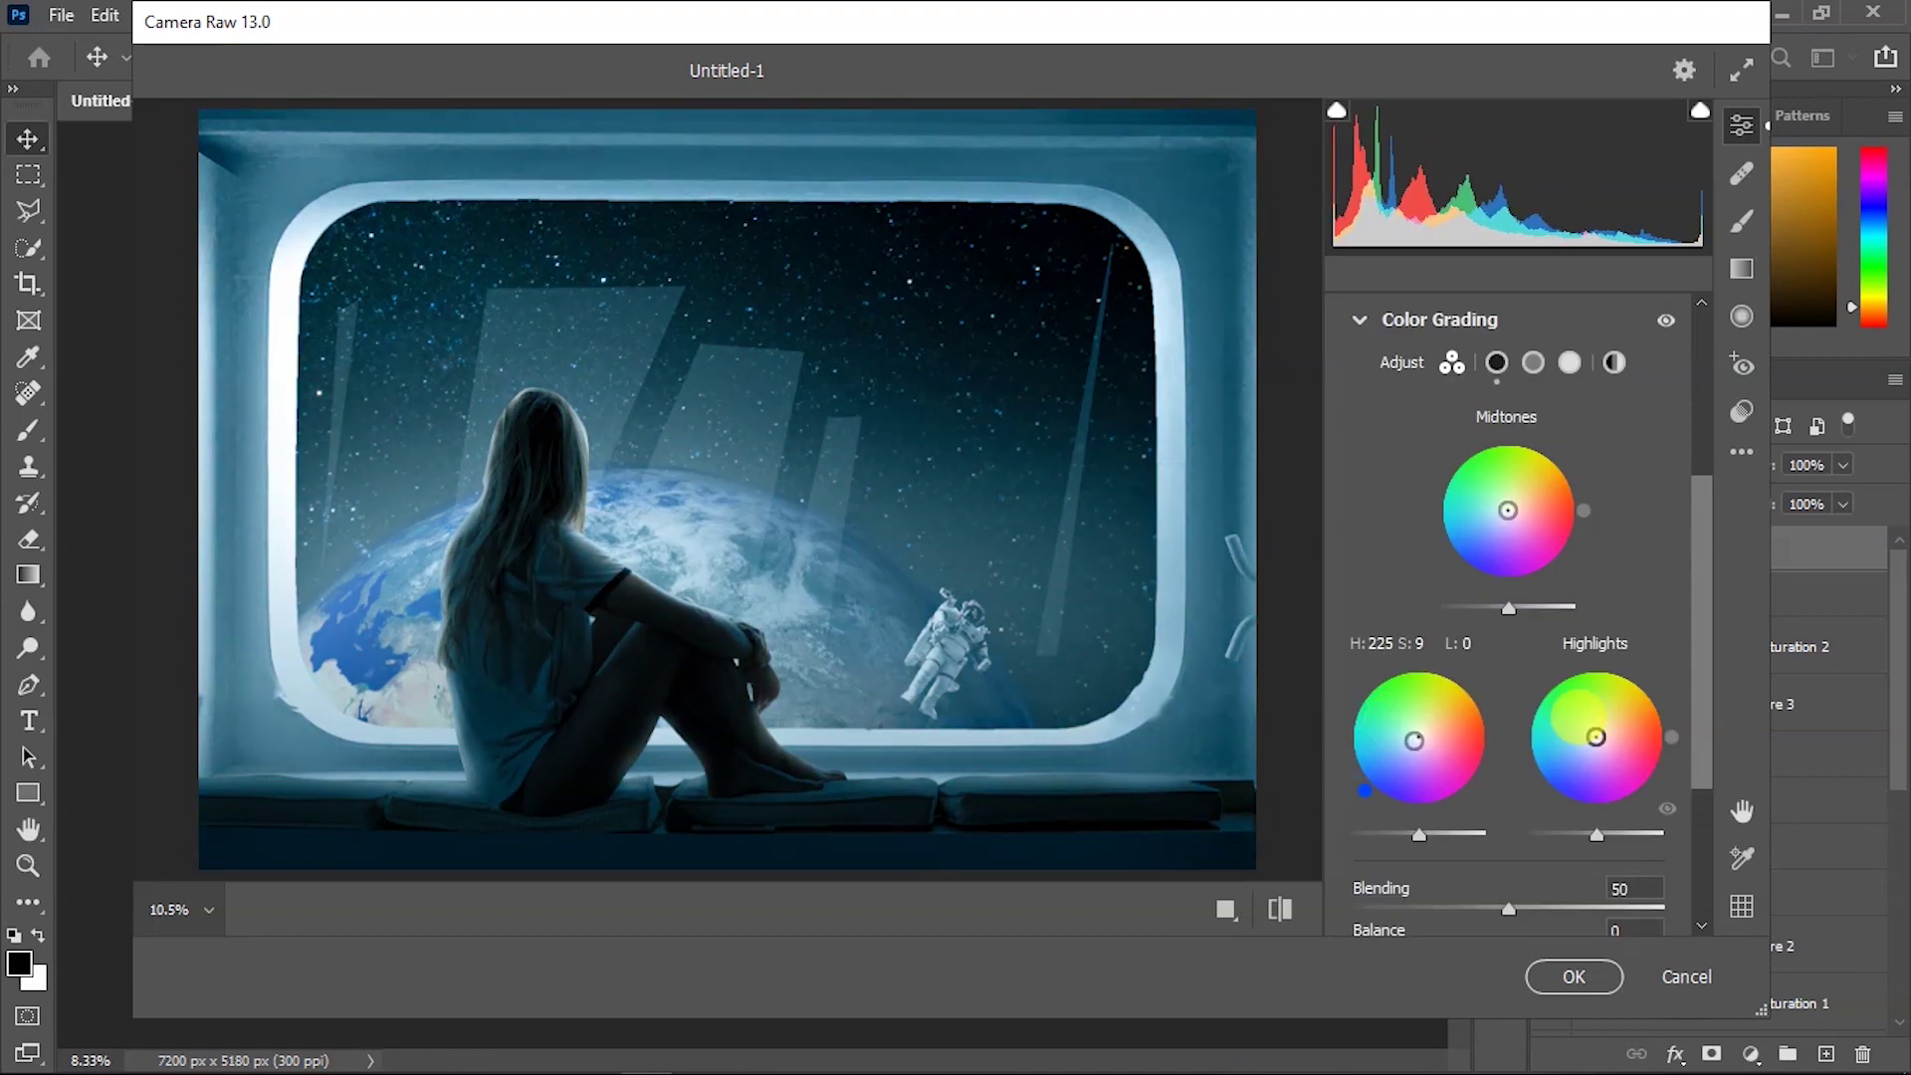
drag(1595, 737, 1590, 732)
scroll(1471, 875, down, 5)
mouse_move(1508, 662)
mouse_down()
mouse_move(1582, 664)
mouse_move(1485, 708)
mouse_up()
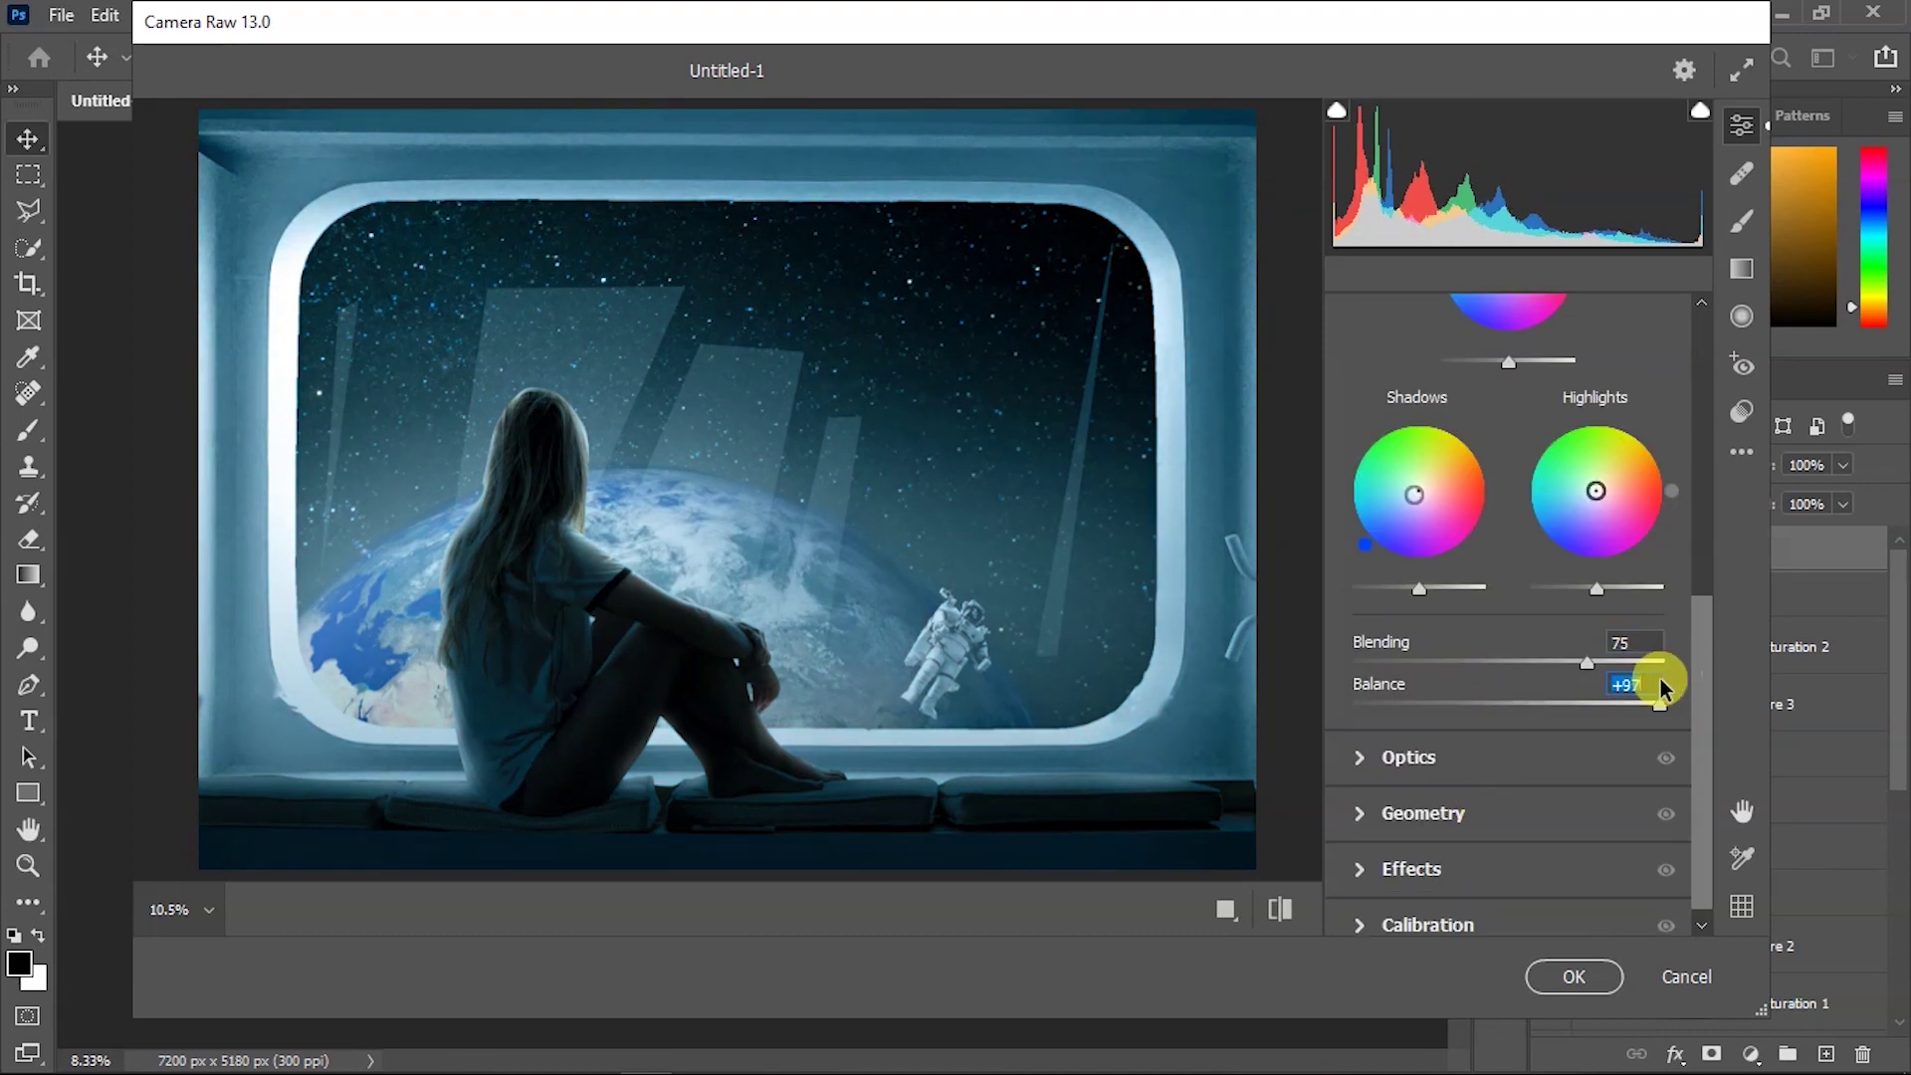
scroll(1492, 498, up, 10)
click(1278, 909)
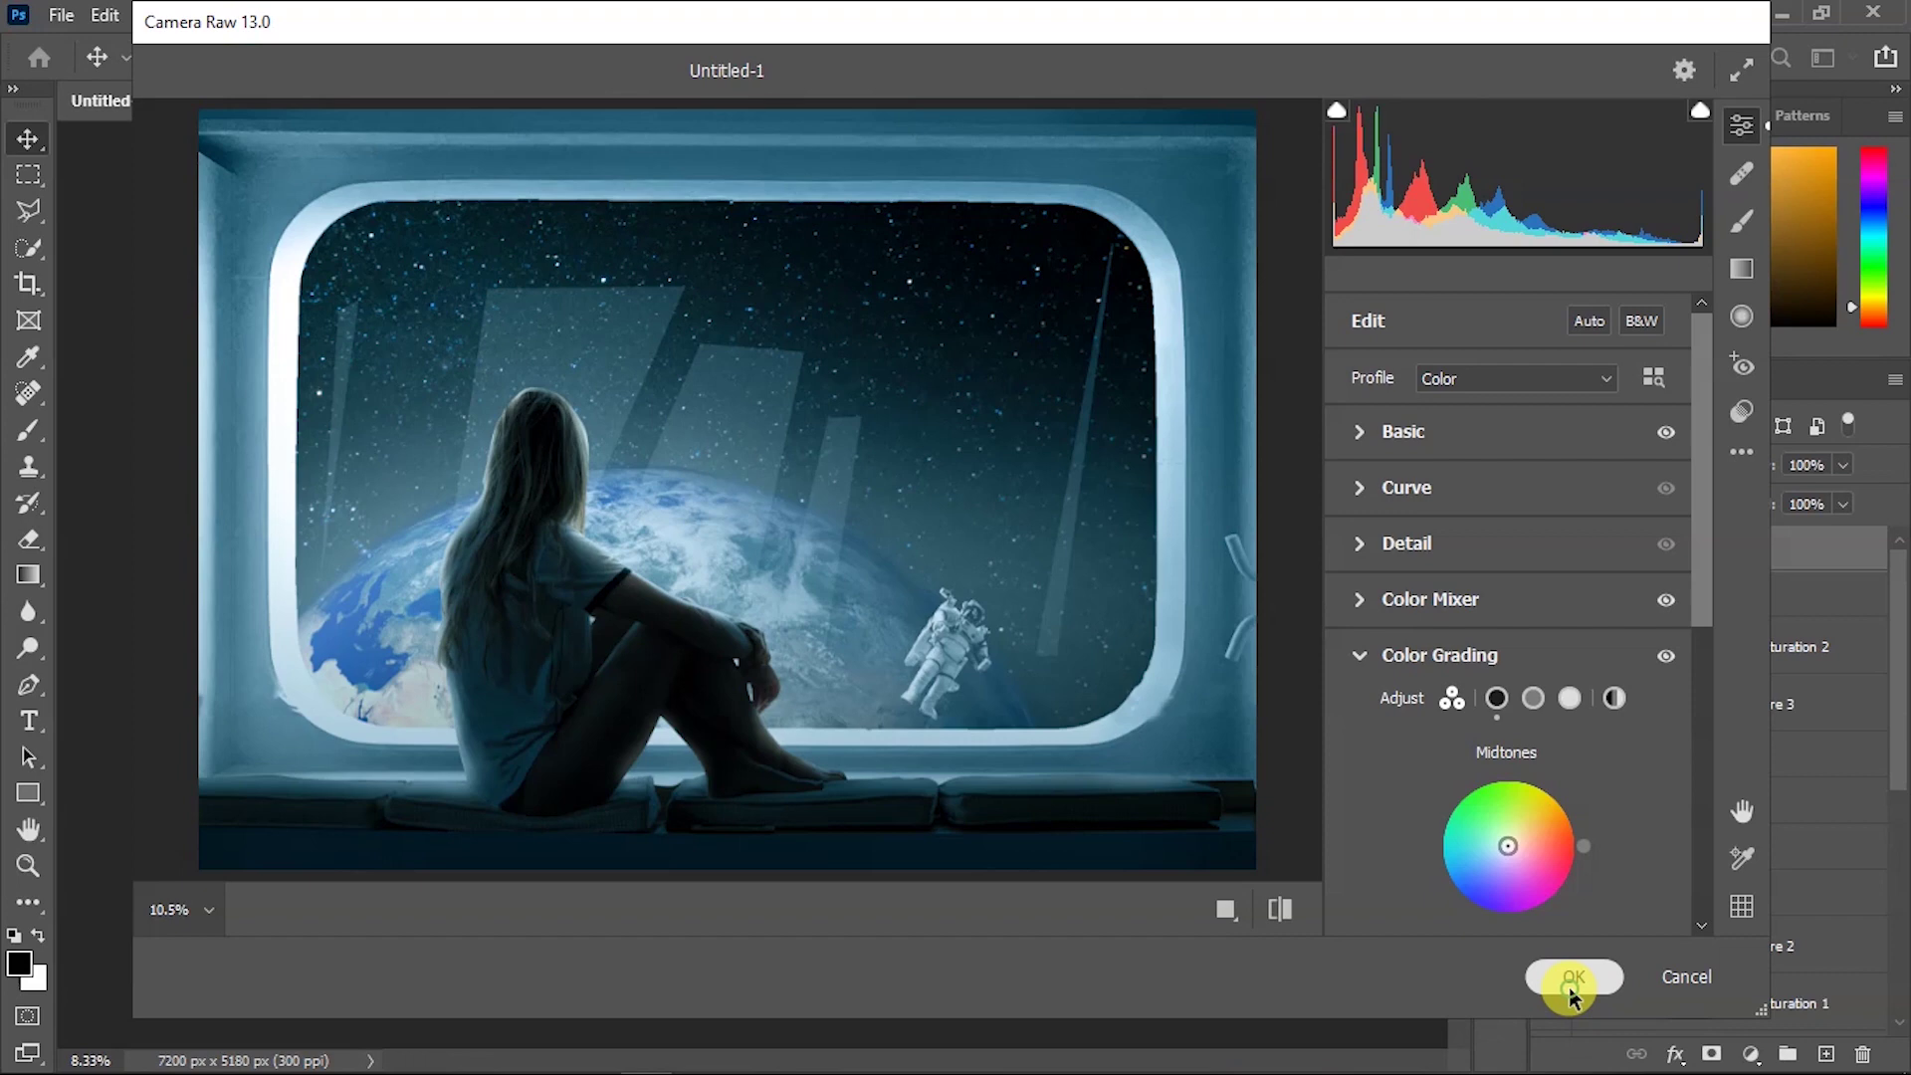
click(1572, 977)
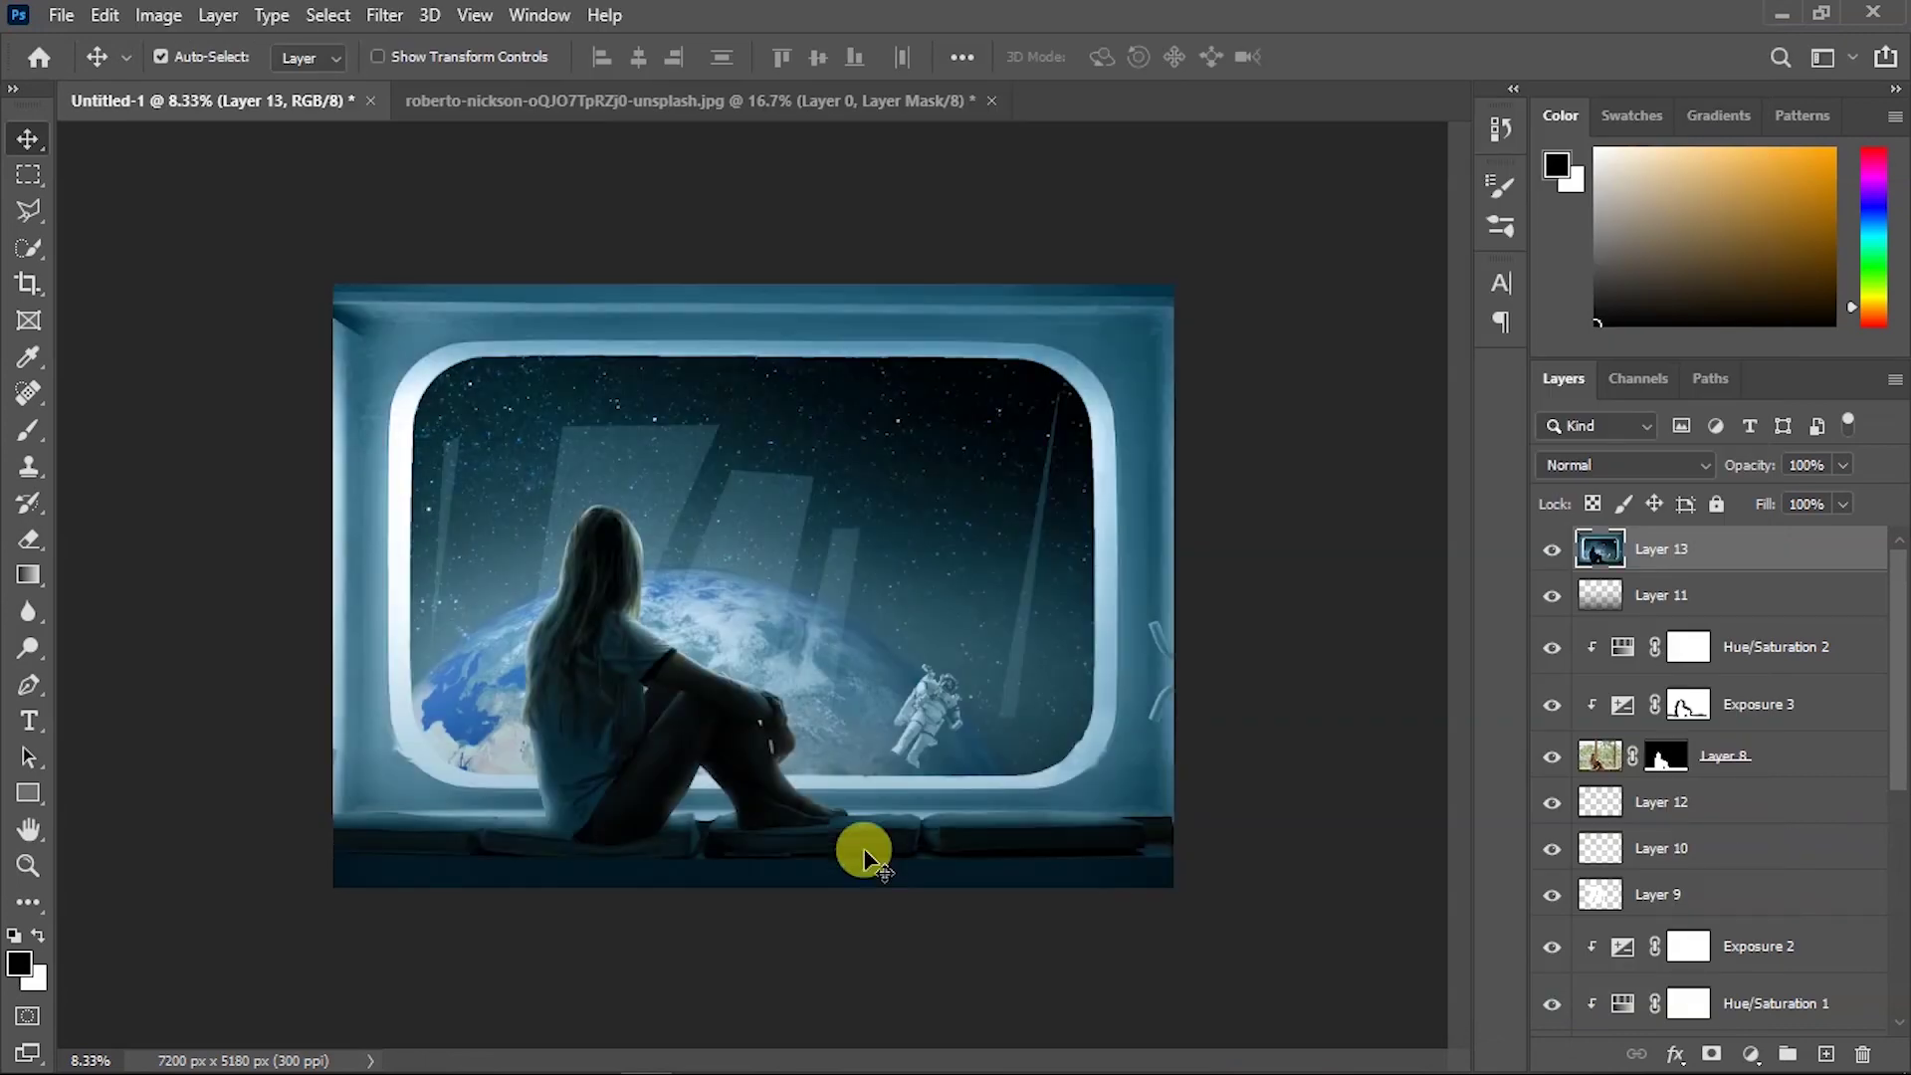